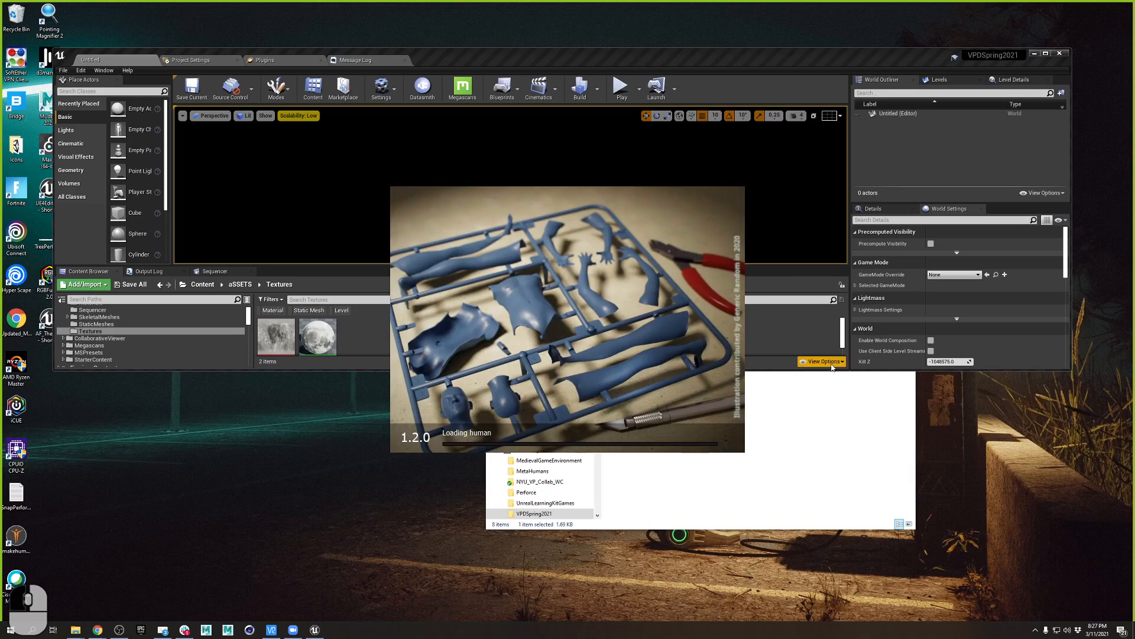
- Make the Unreal editor window taller, then move it off to the right of the screen
drag(779, 371, 846, 565)
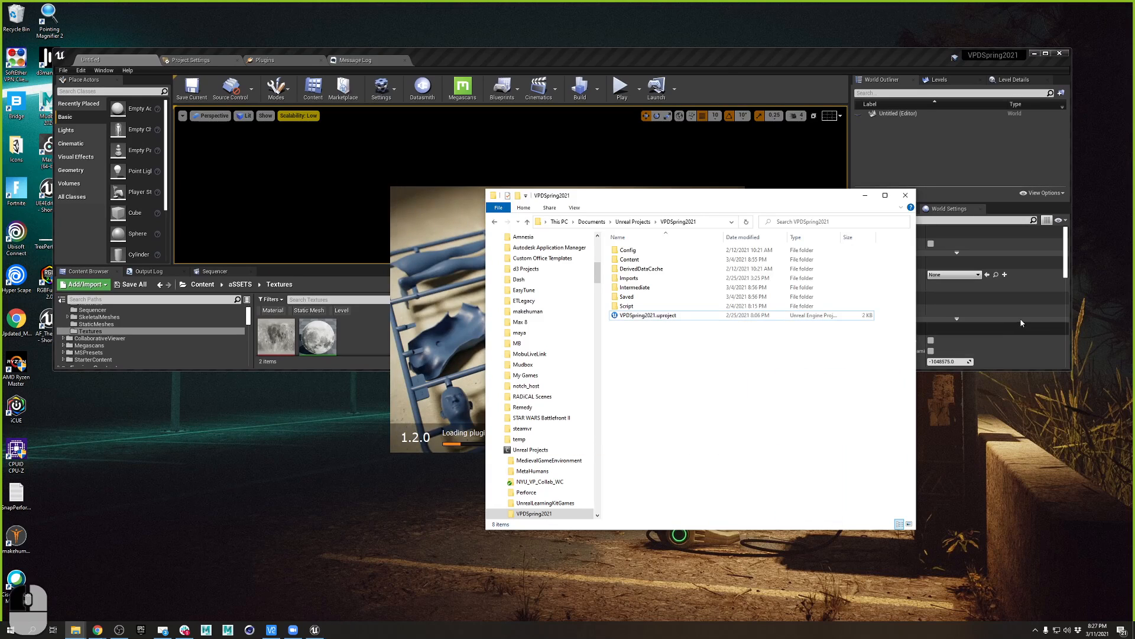
click(1028, 364)
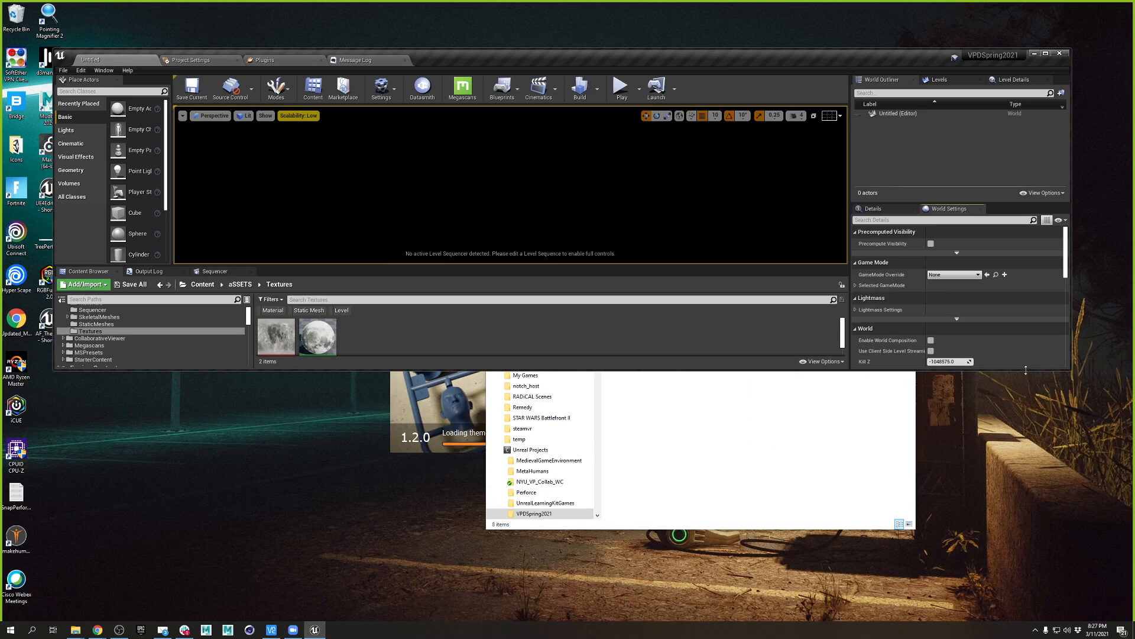
drag(1026, 370, 1053, 575)
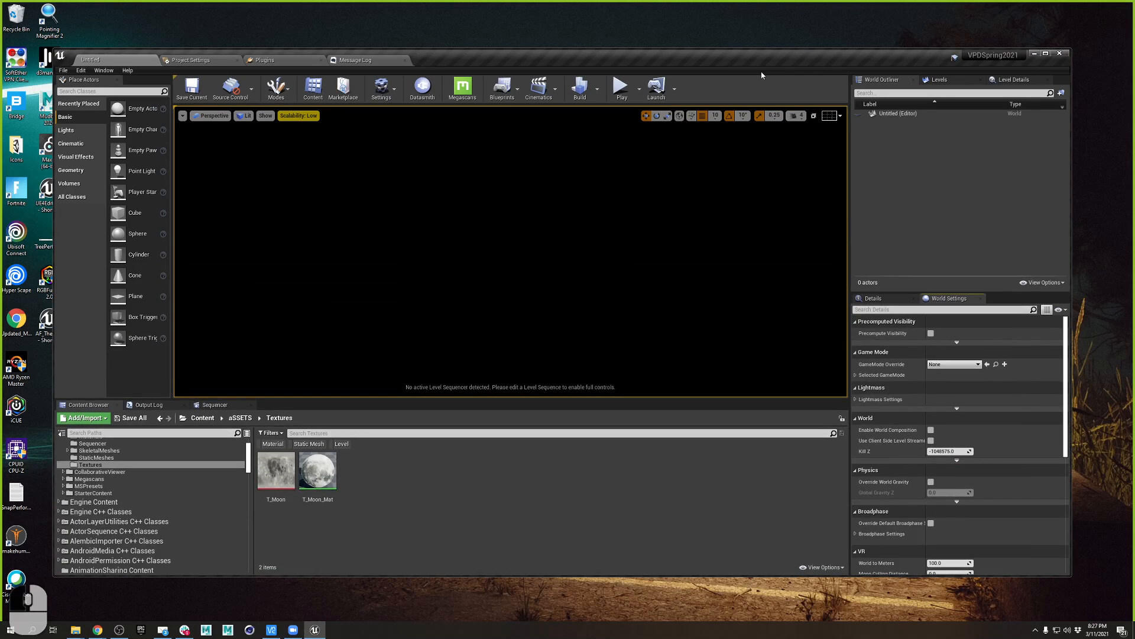
drag(734, 65, 1134, 77)
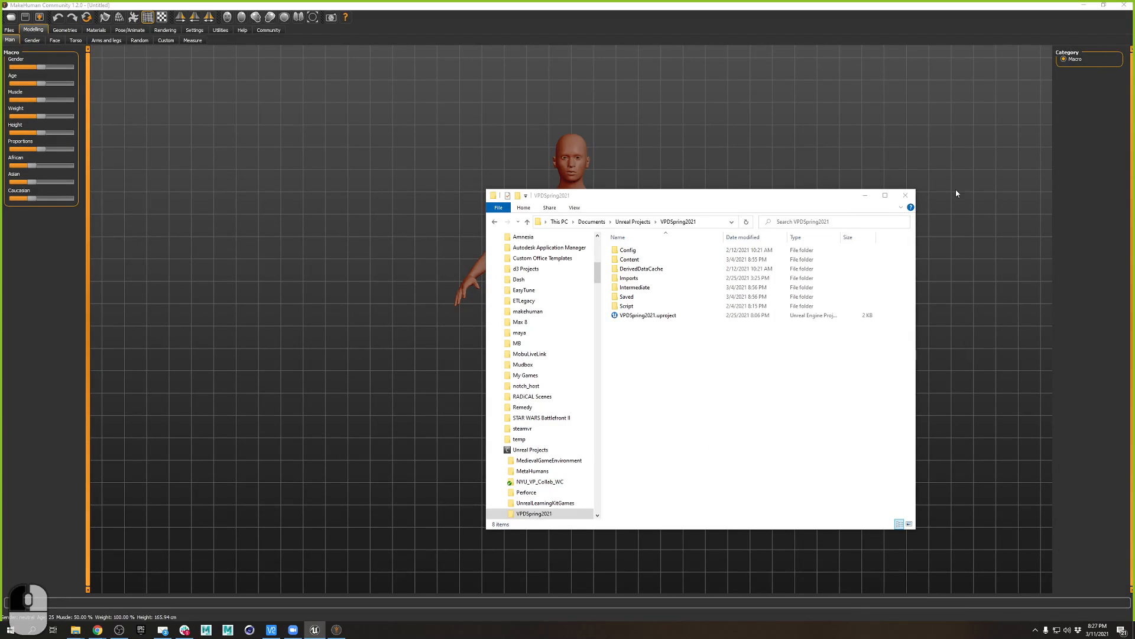
- Move the project folder window off-screen, check MakeHuman's Files > Save options, and return to Modelling Main
drag(702, 197, 1134, 197)
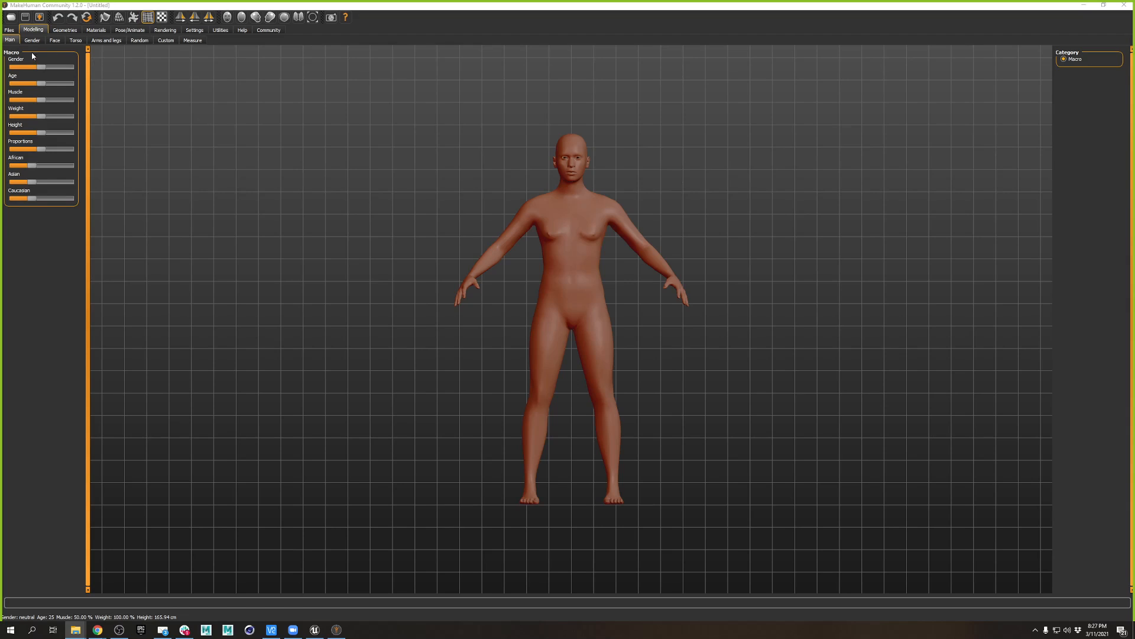
click(9, 30)
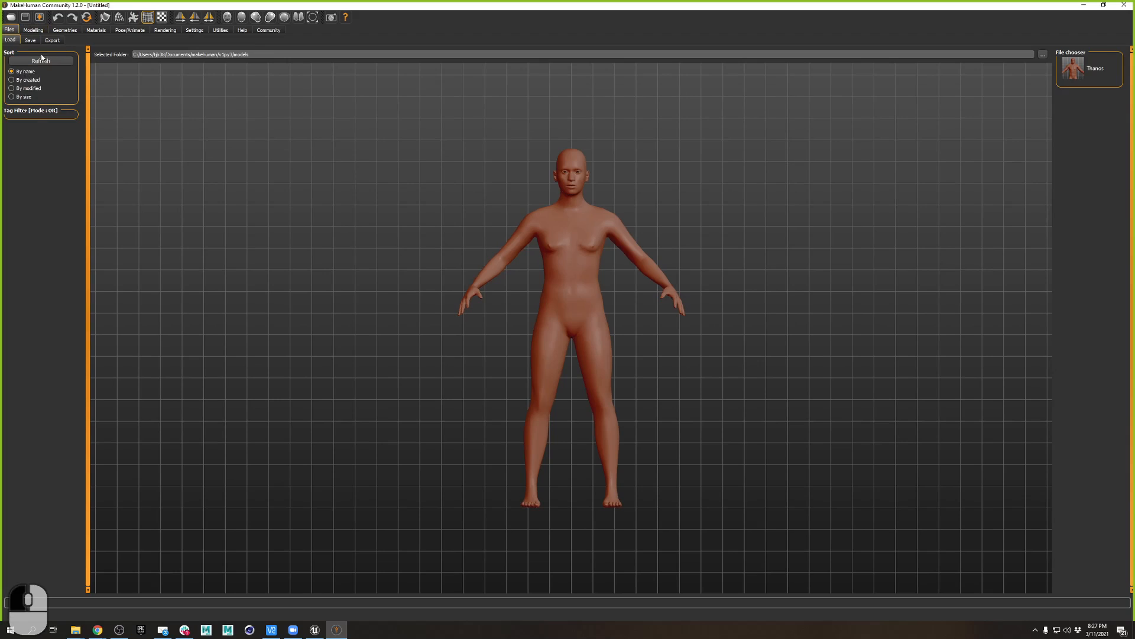
click(31, 41)
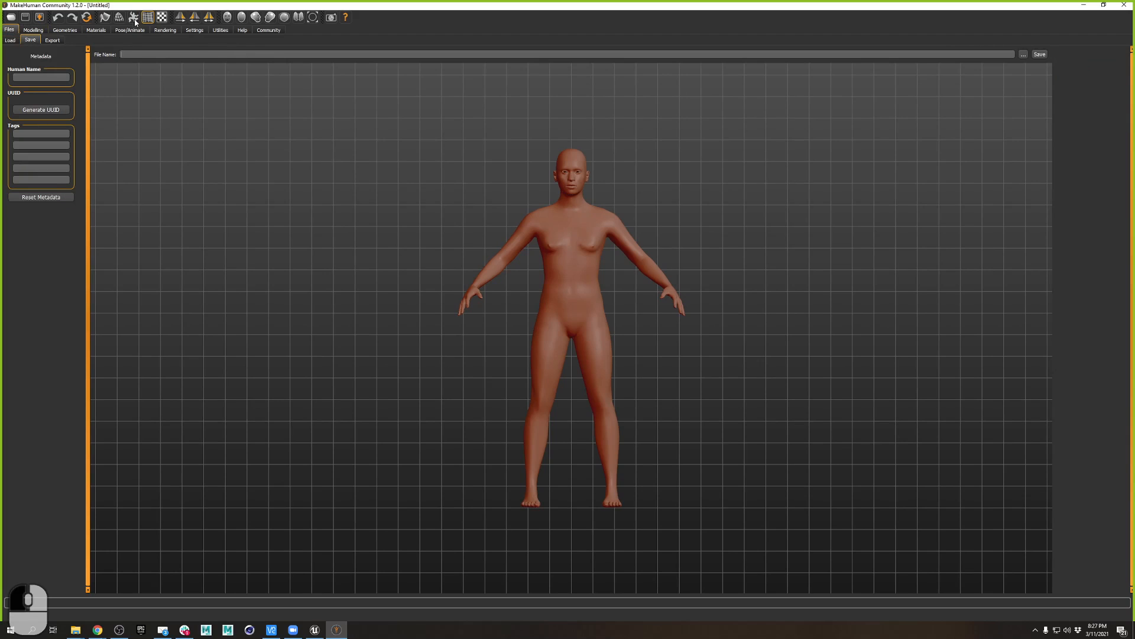
click(33, 30)
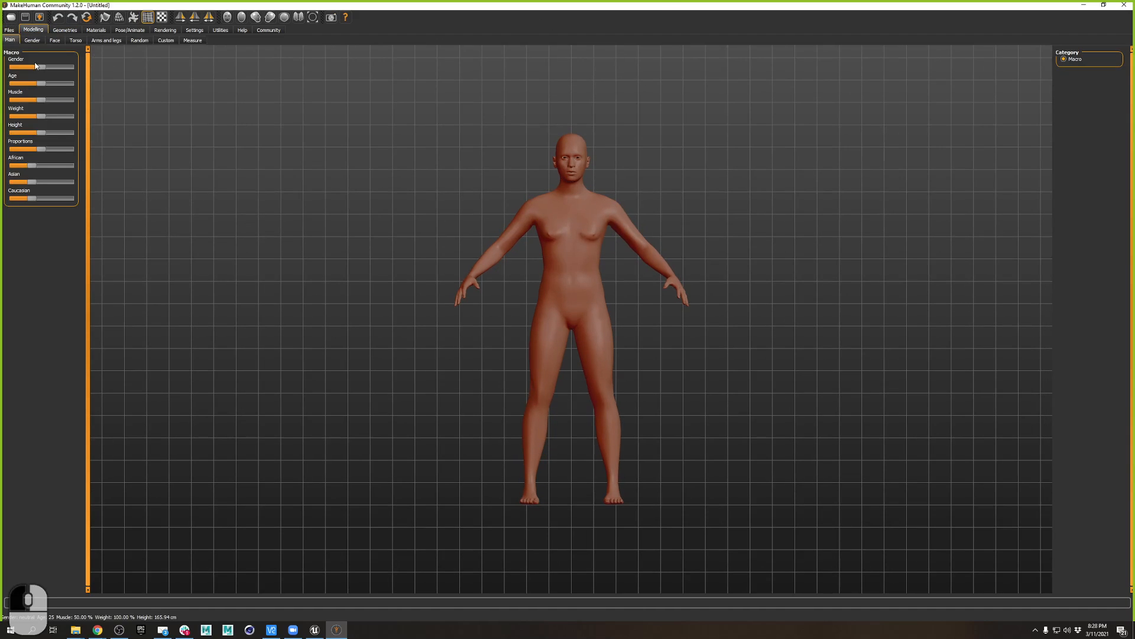
- Randomize the human twice into a child-like figure of age 6, ending on Files > Save
click(166, 40)
click(140, 40)
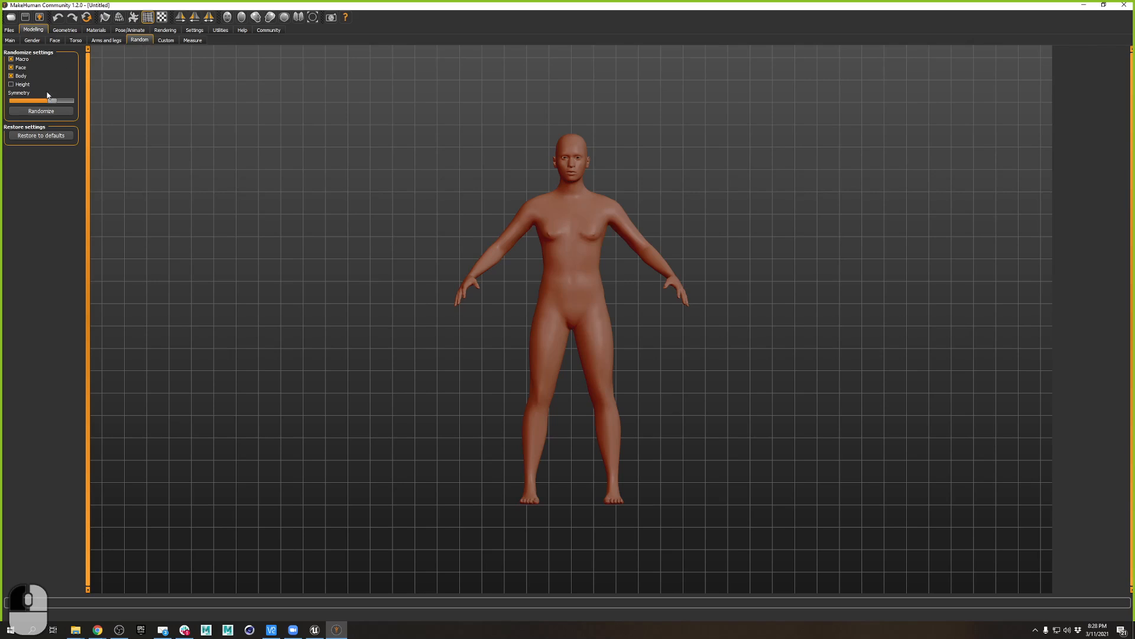
click(50, 112)
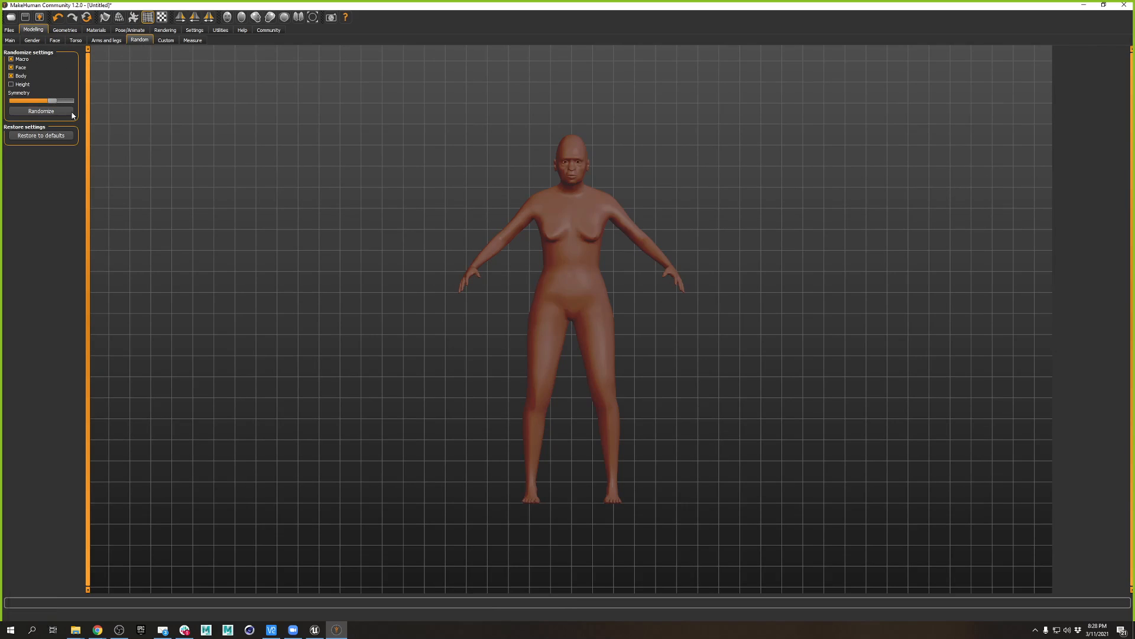
click(43, 112)
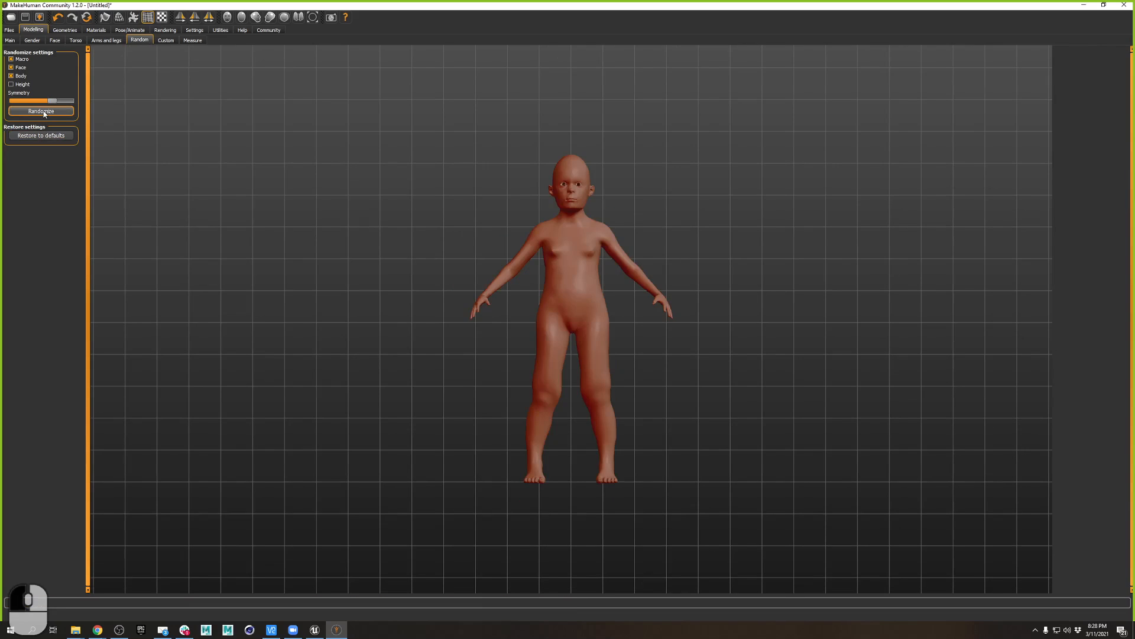
click(13, 42)
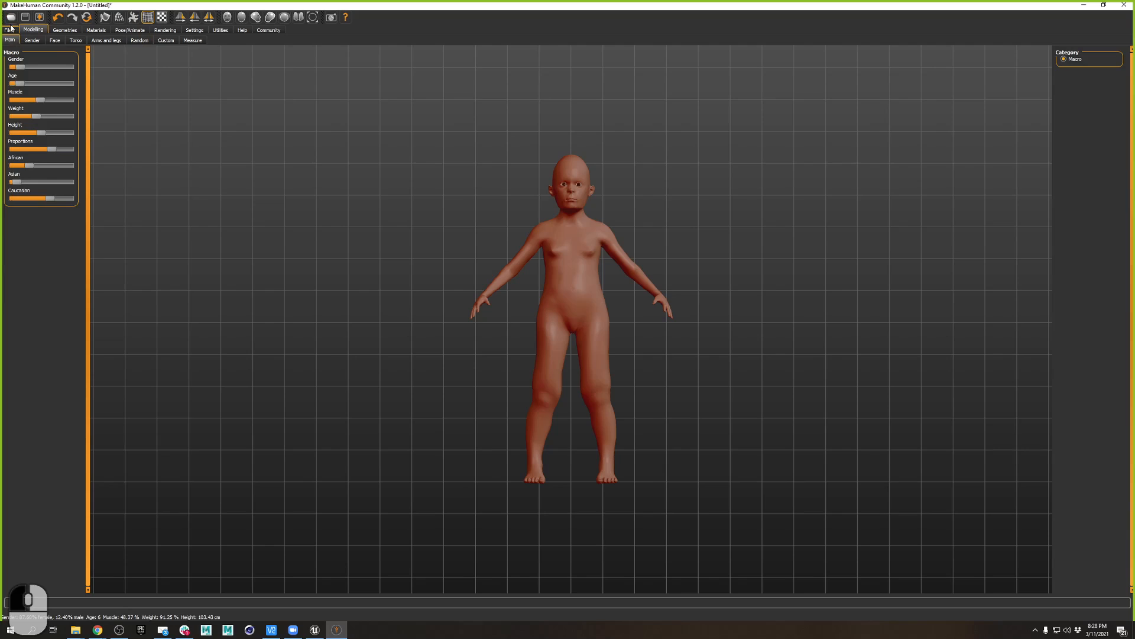
click(10, 31)
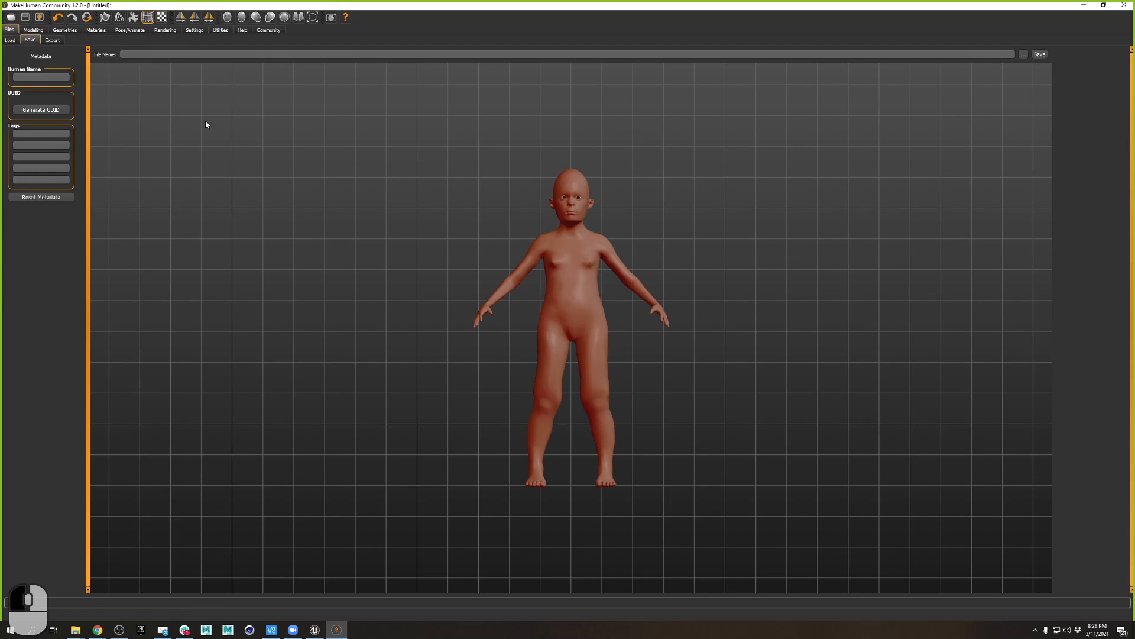
- Browse to VPDSpring2021\Imports, then create and open a new Midterms folder
click(1026, 55)
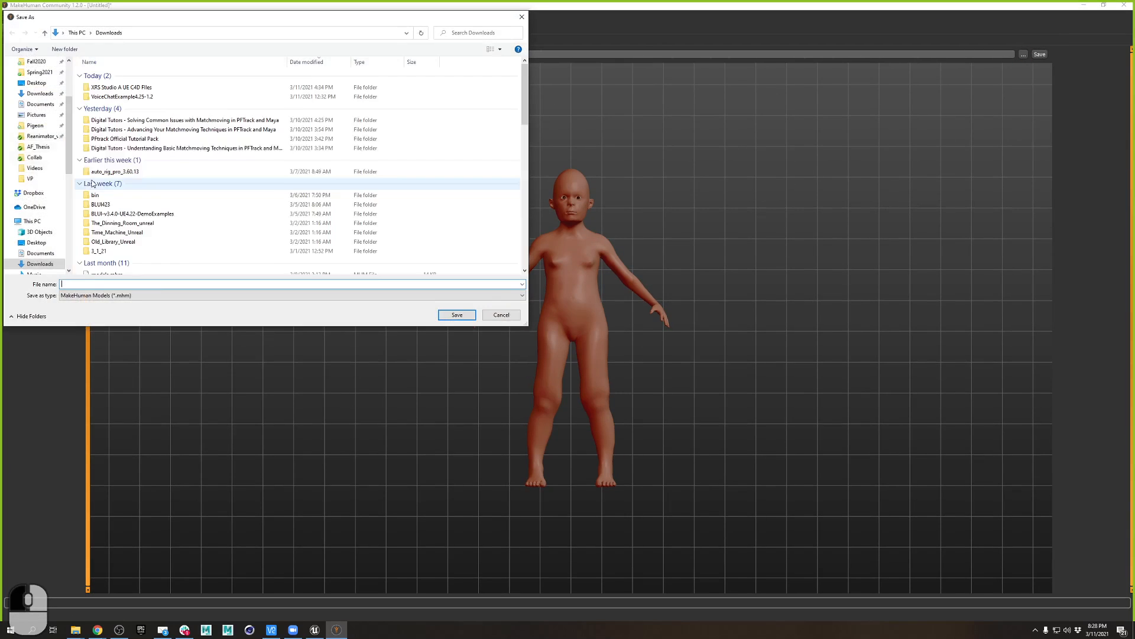
scroll(47, 128, up, 3)
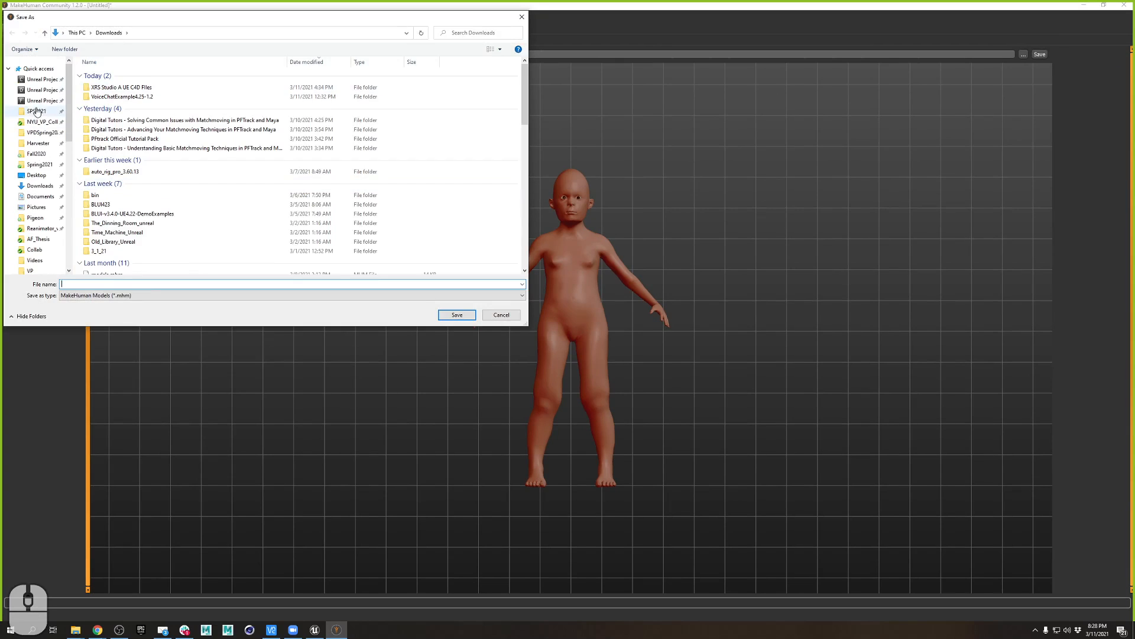
click(46, 131)
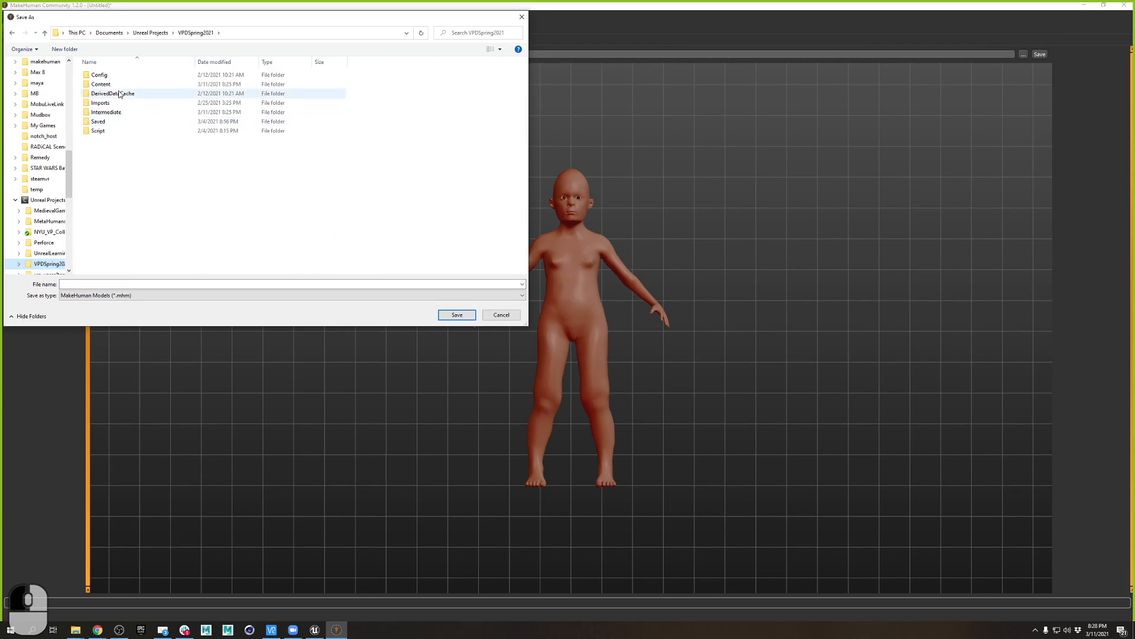
double_click(112, 105)
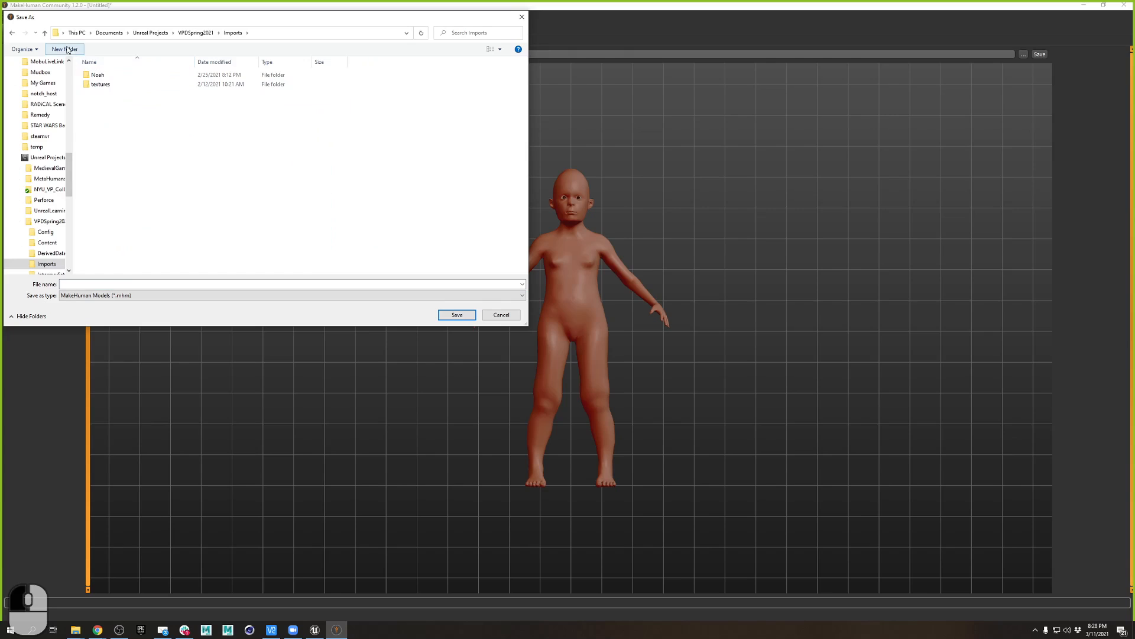
click(65, 49)
text(Midterms)
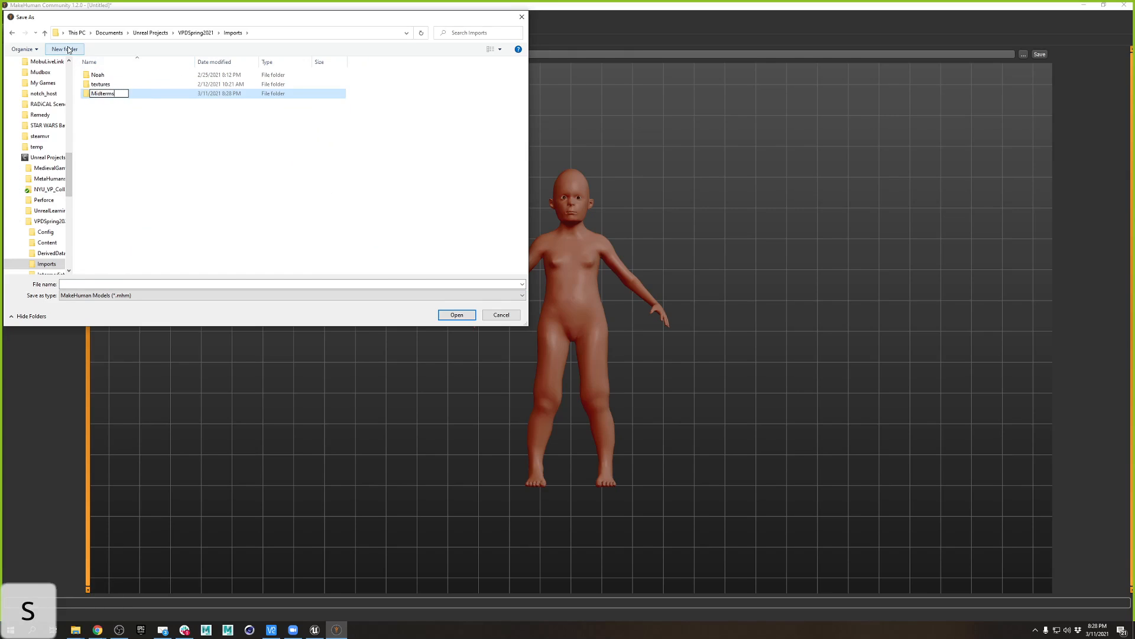
key(Return)
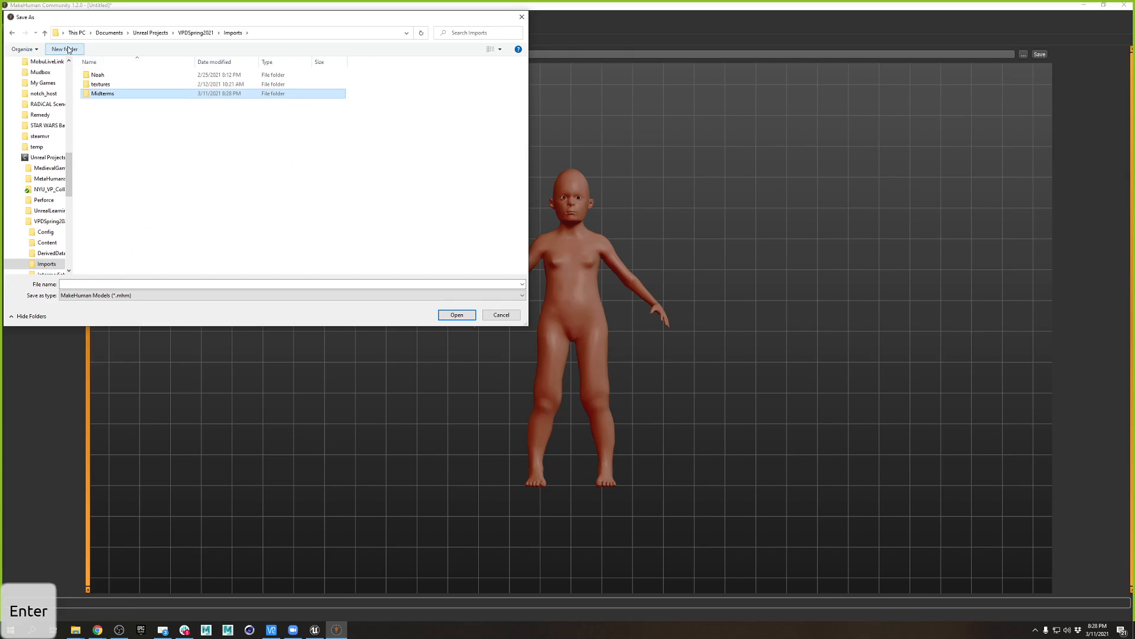
double_click(110, 93)
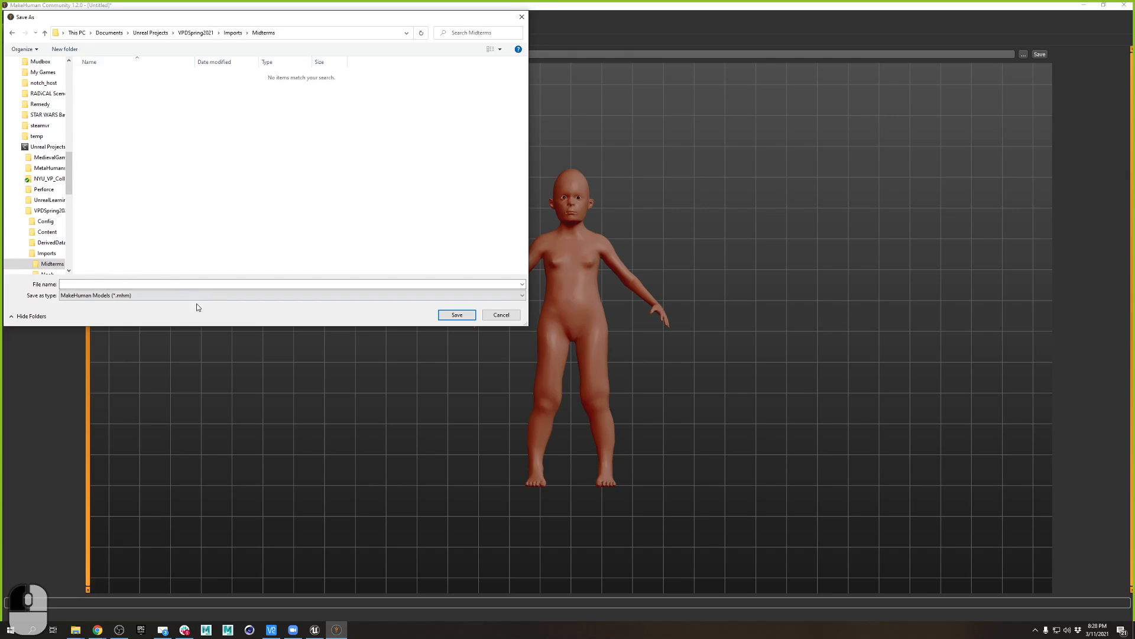
- Save the model there as DemoDavey
click(137, 283)
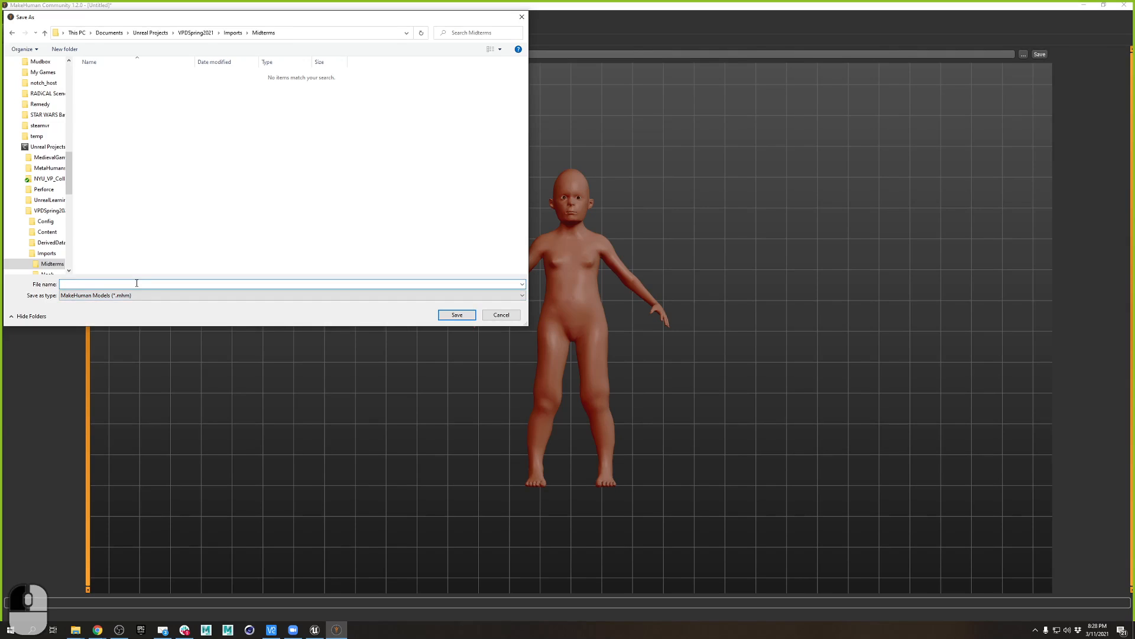
text(DemoDavey)
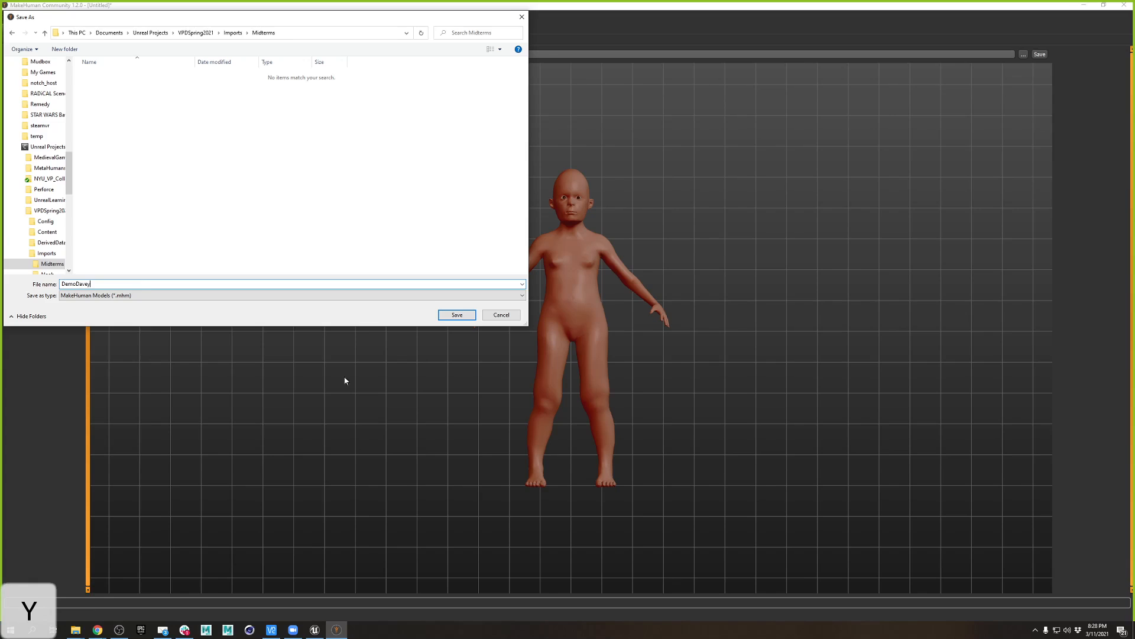
click(458, 316)
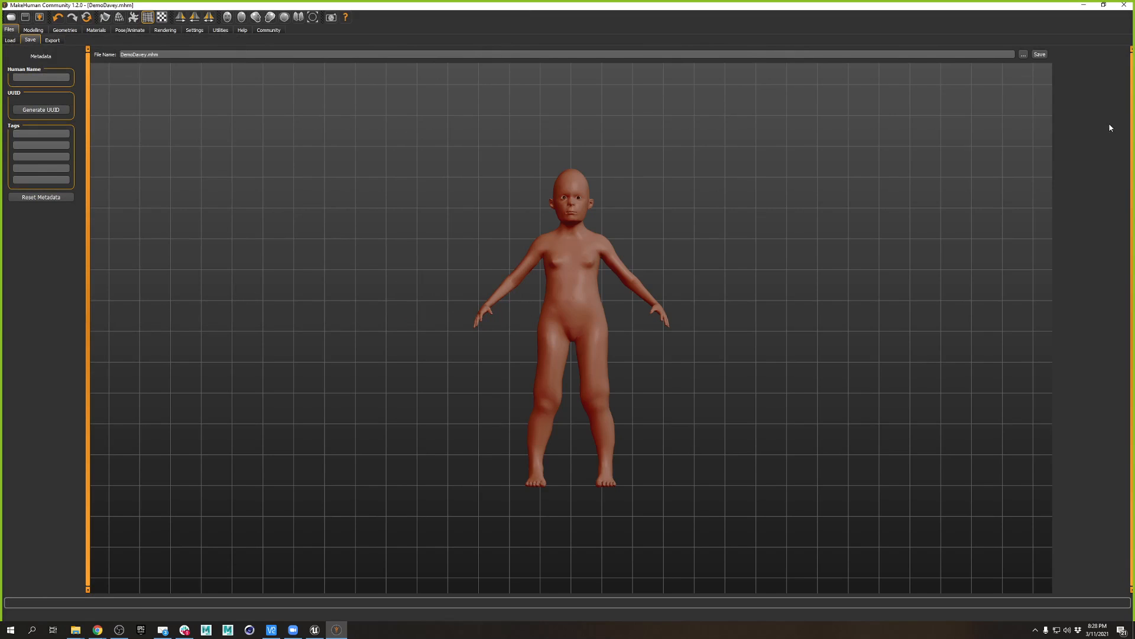
- Re-save DemoDavey and bring up the Modelling Face head-shape sliders
click(1040, 54)
click(40, 32)
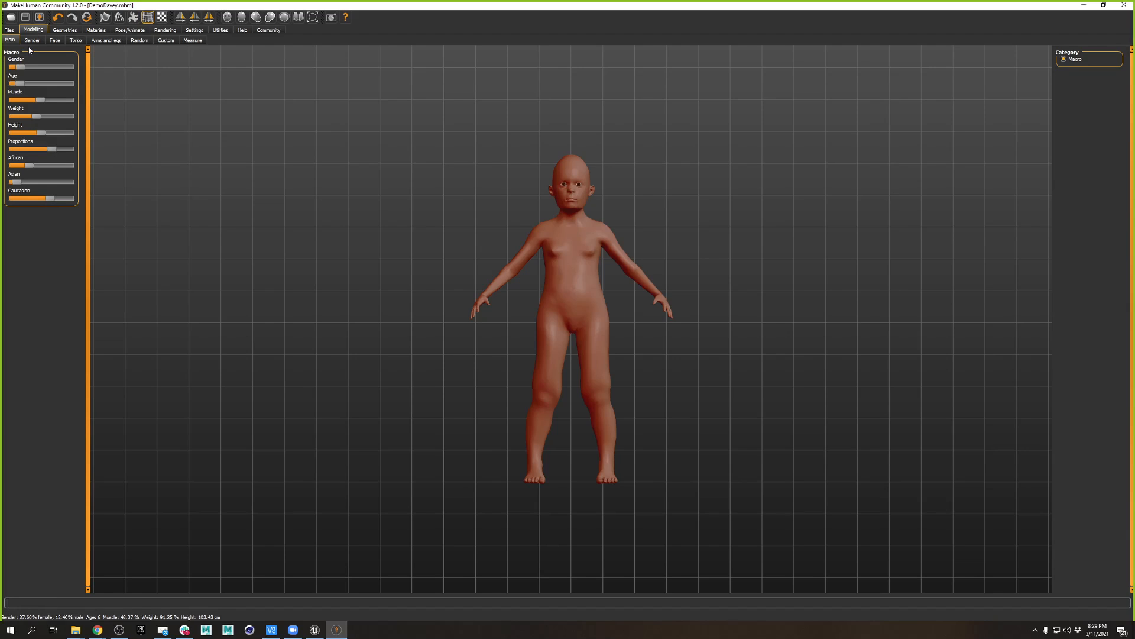
click(54, 40)
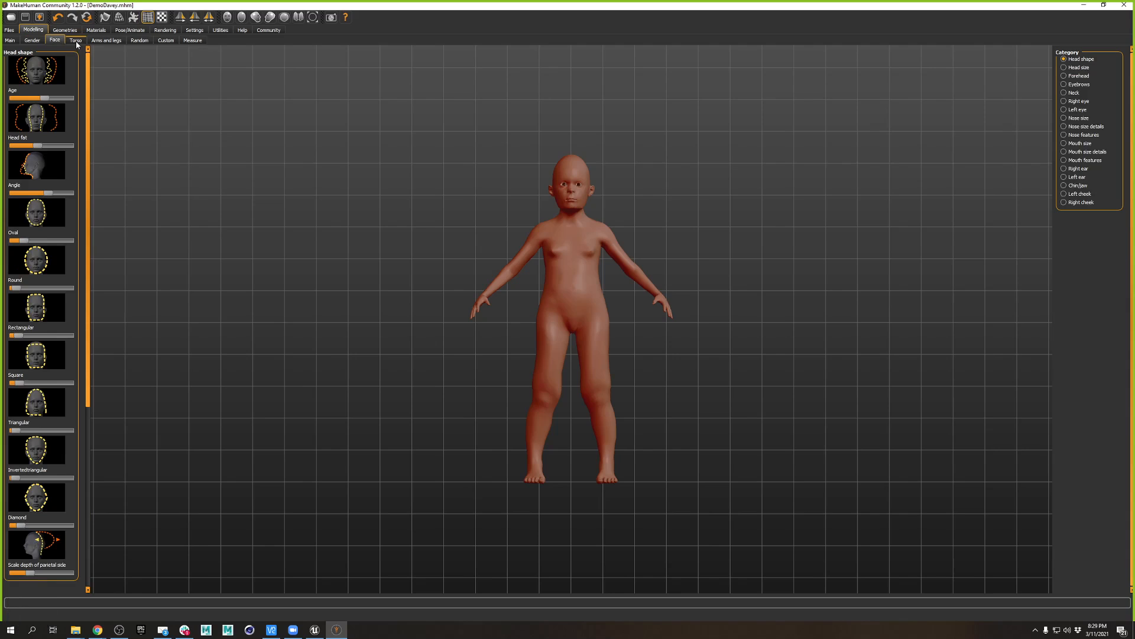
- Switch the character's eyes to the Low-poly version
click(65, 29)
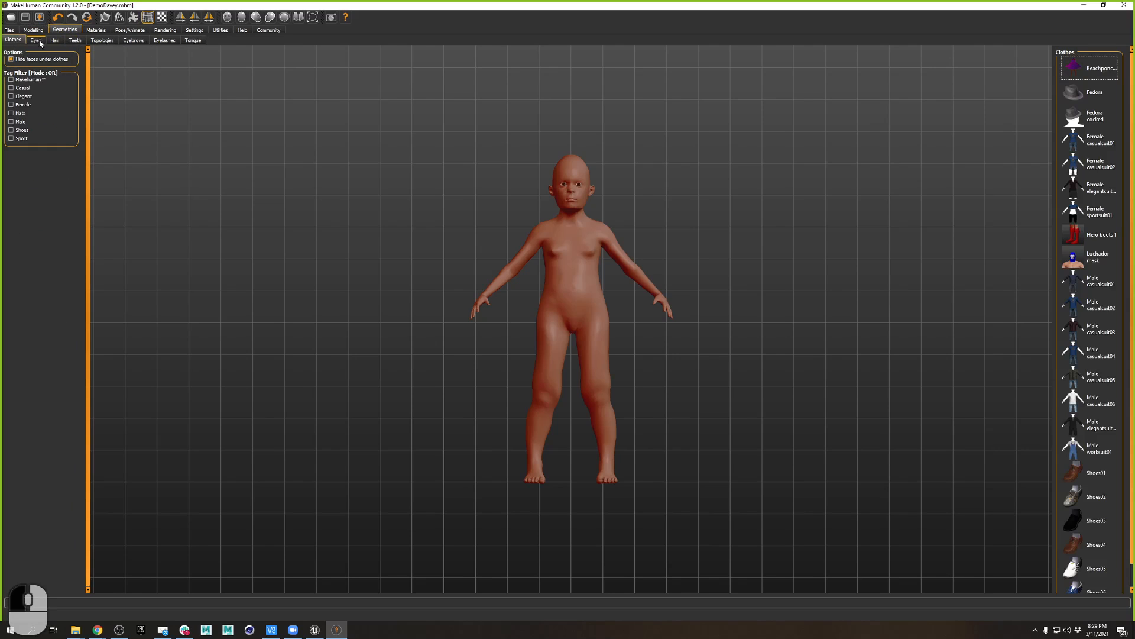
click(37, 40)
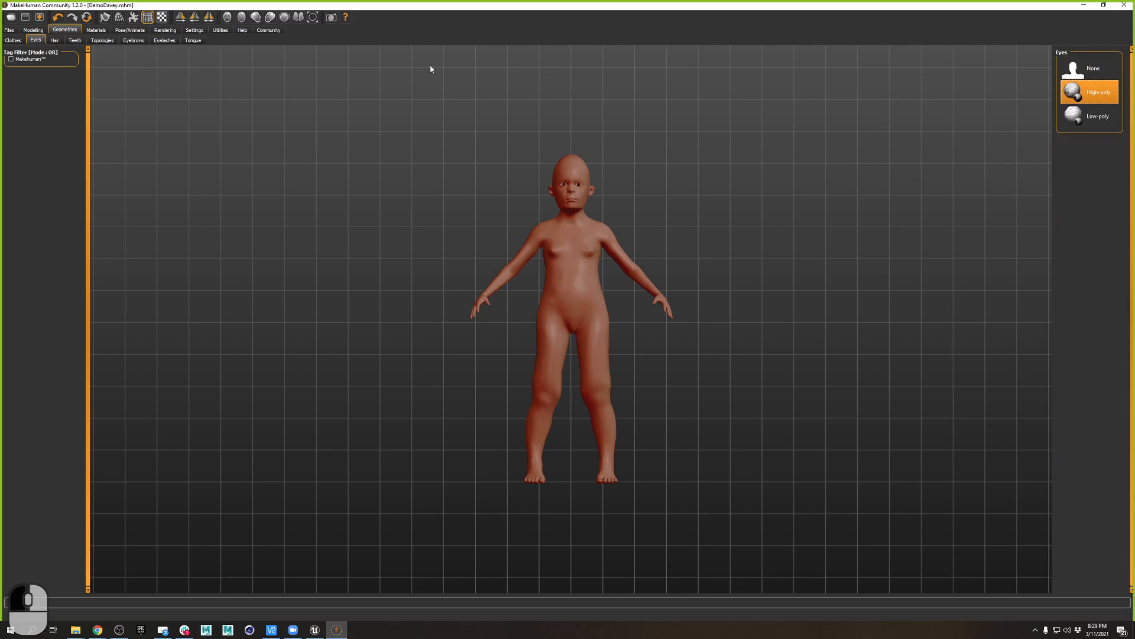
click(1094, 116)
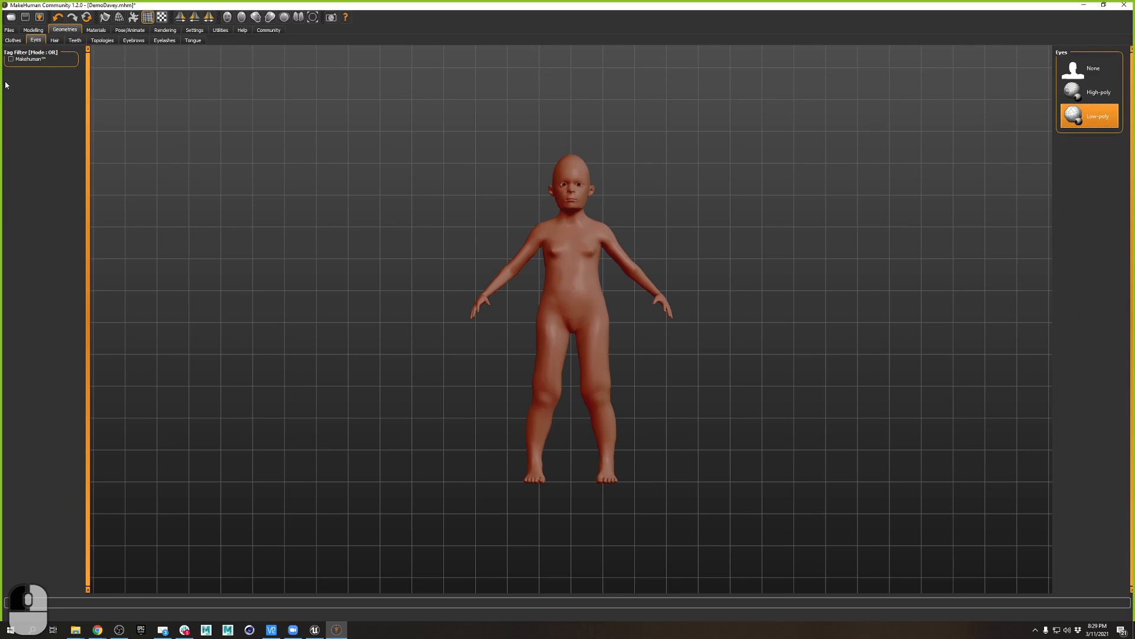
- Give the character the Short01 hairstyle and the Teeth base teeth
click(54, 40)
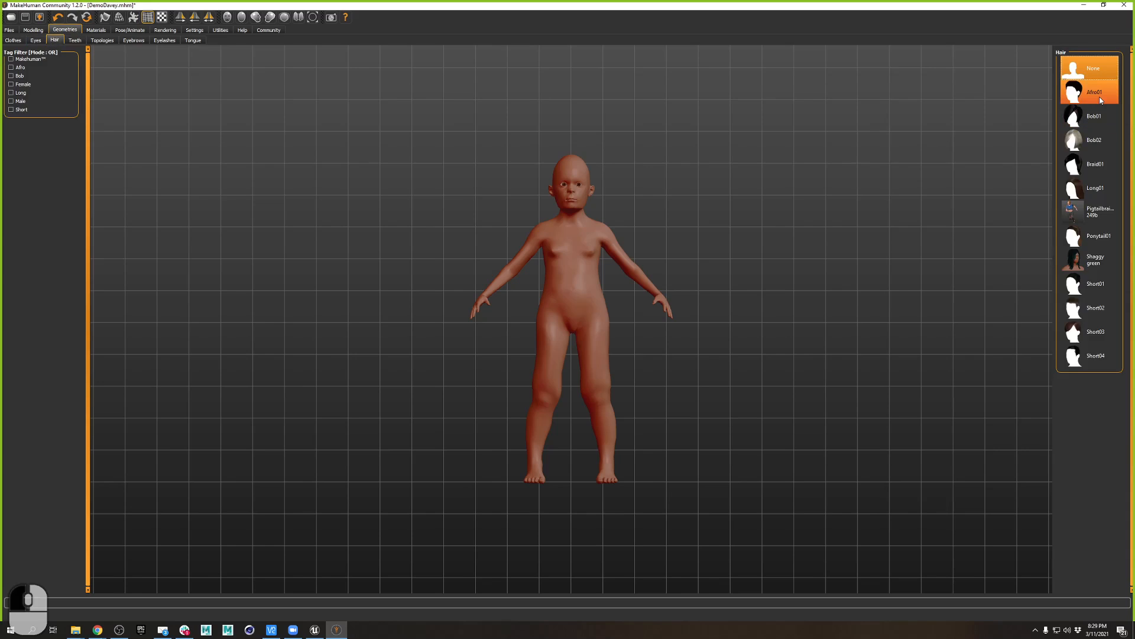
click(1101, 283)
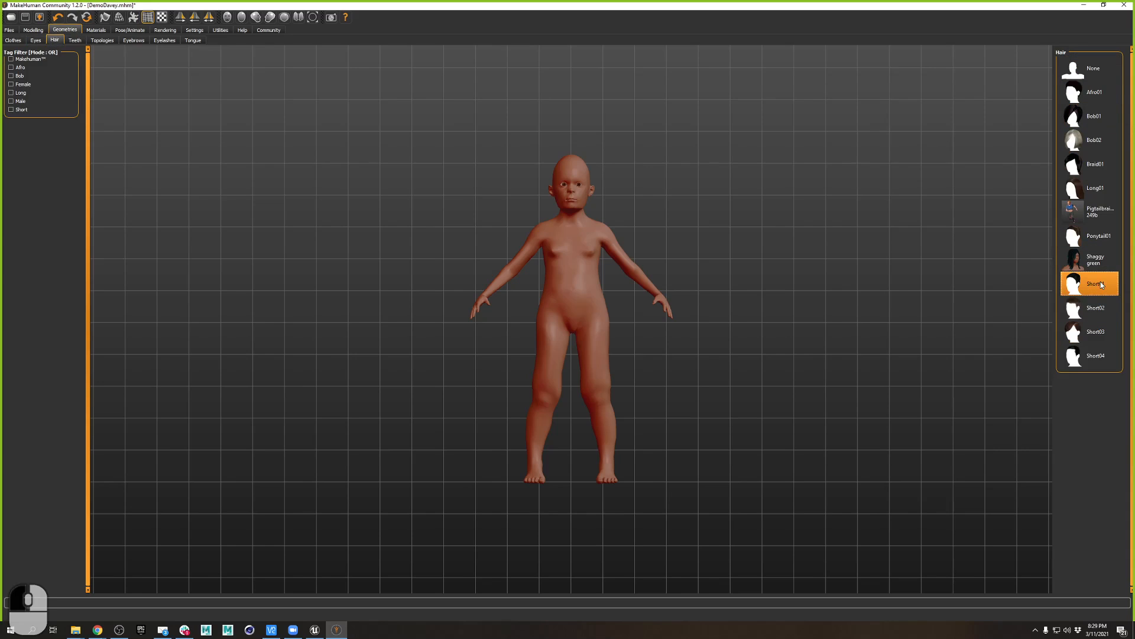
click(78, 42)
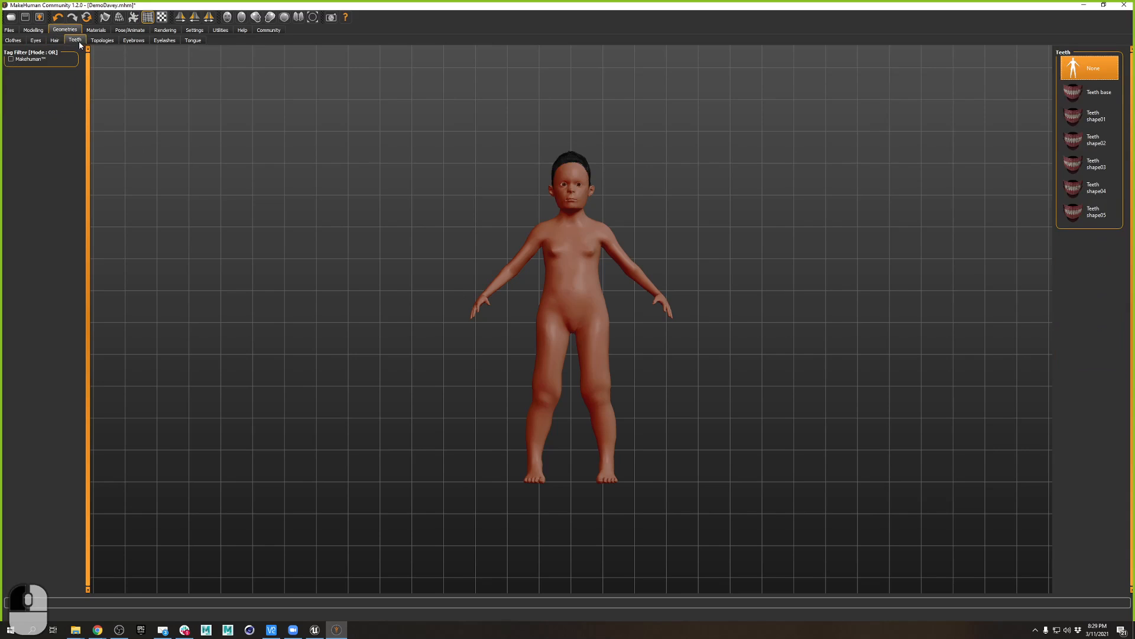
click(1101, 91)
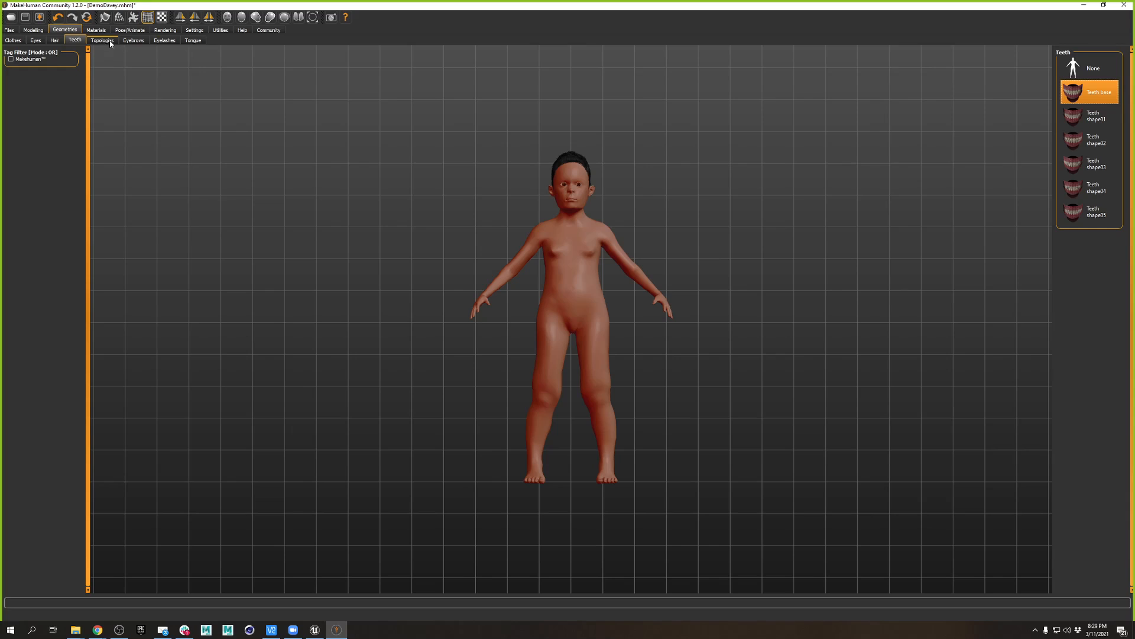
click(1108, 99)
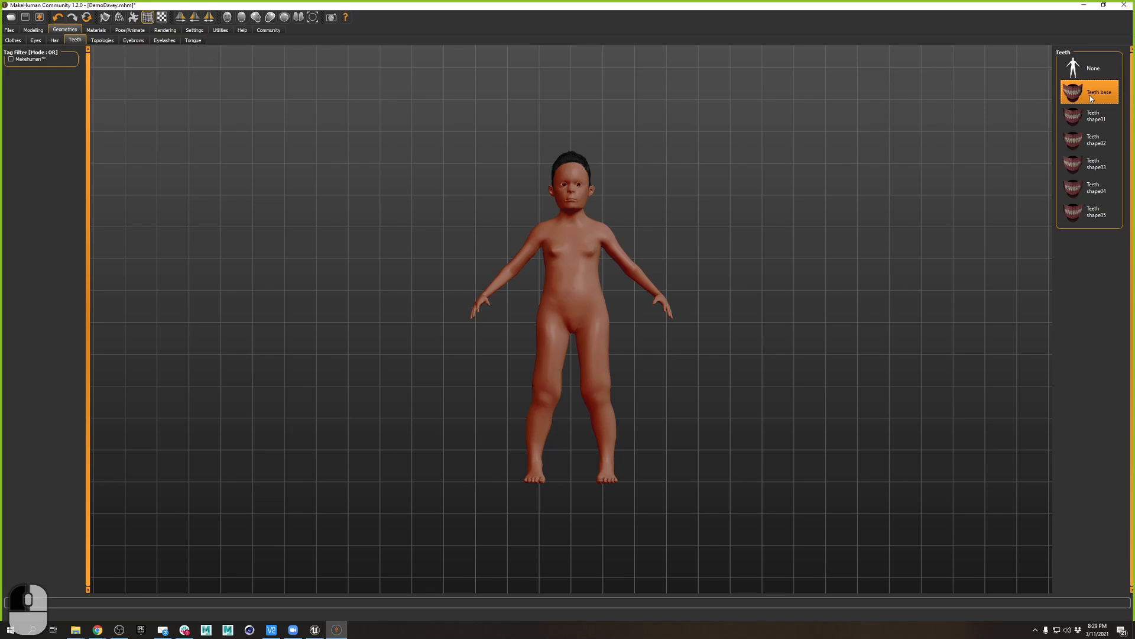
- Add Eyebrow001 eyebrows, Eyelashes01 lashes and the Tongue01 tongue to the character
click(102, 39)
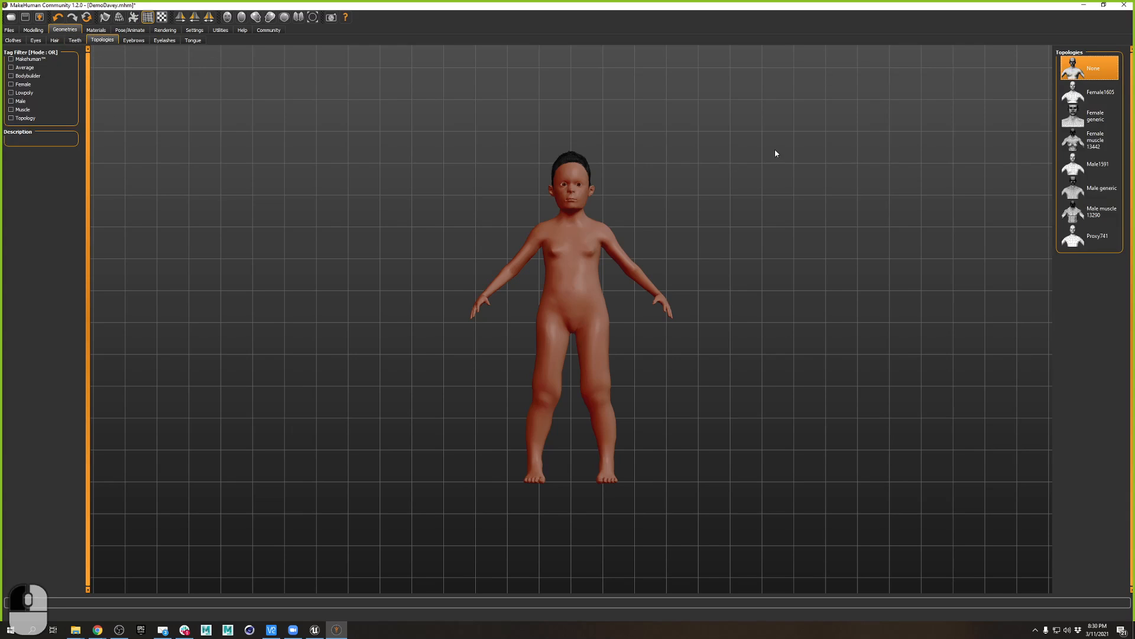
click(137, 40)
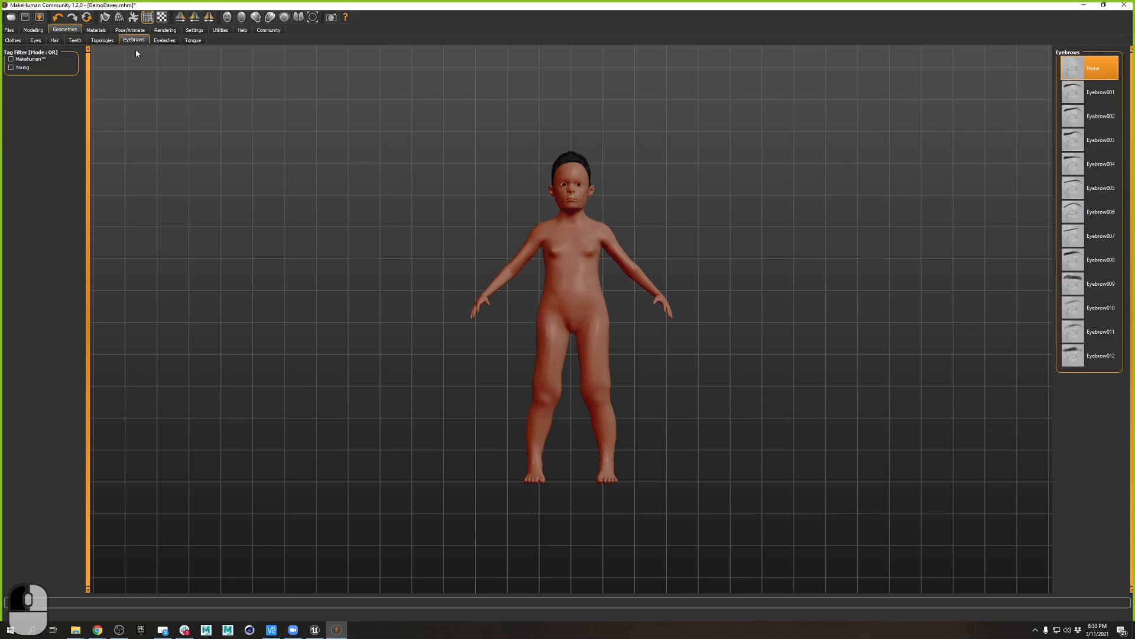
click(1107, 98)
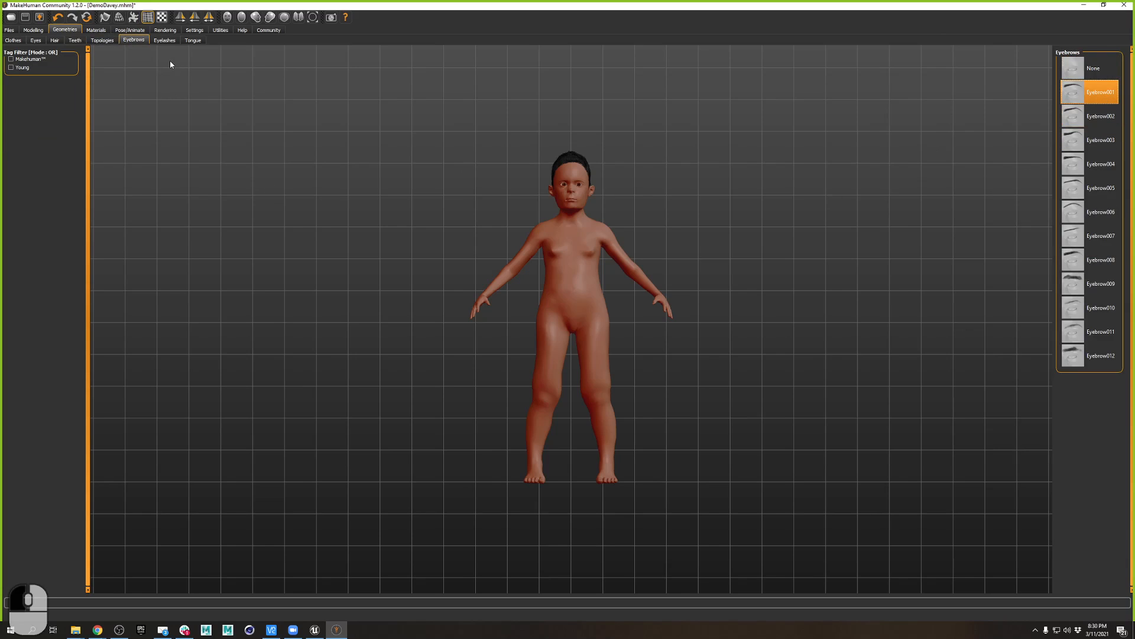
click(165, 40)
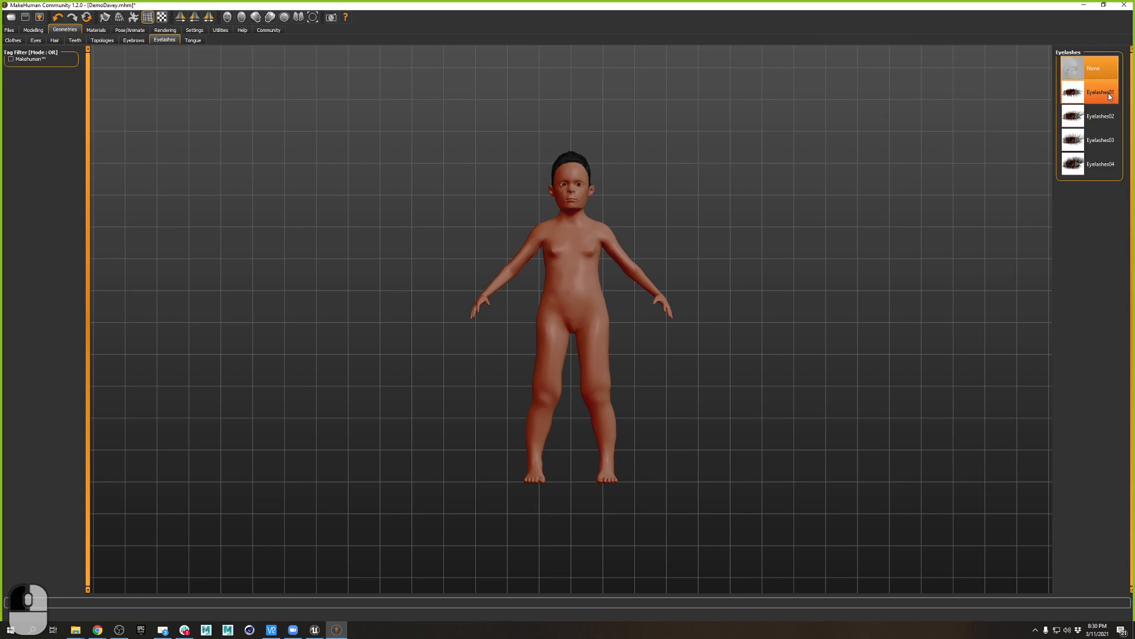
click(1109, 95)
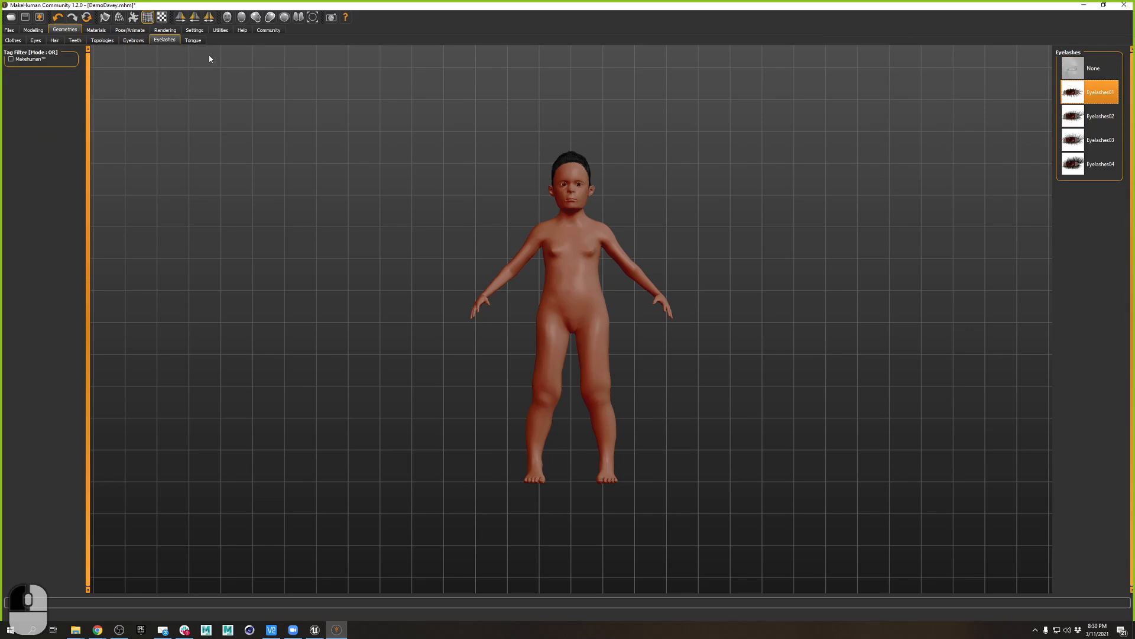
click(193, 41)
click(1079, 94)
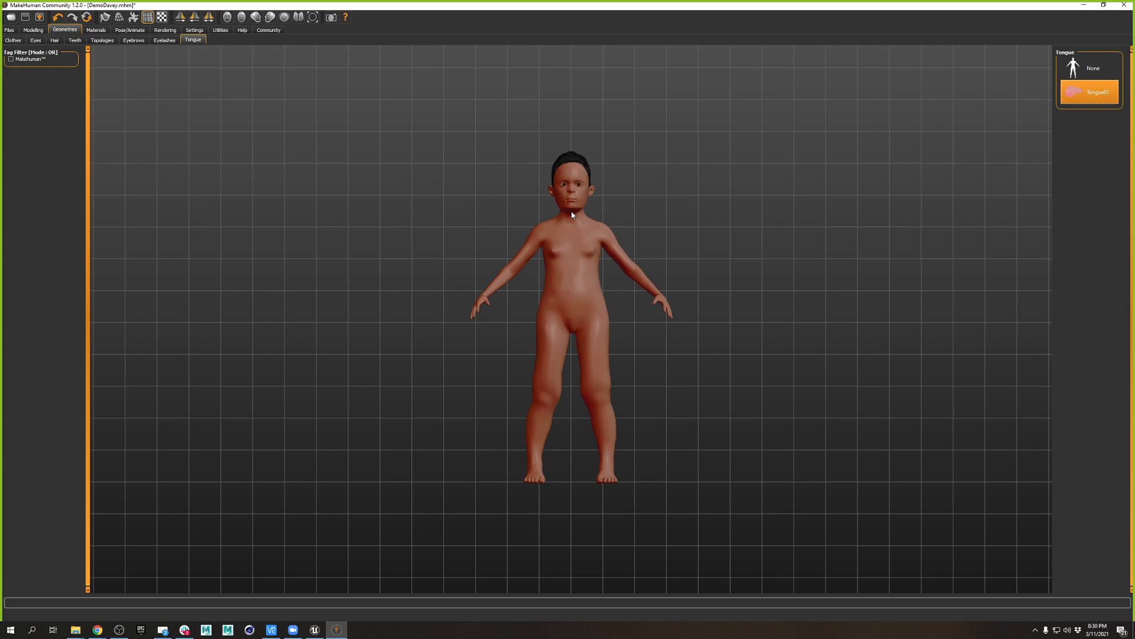
- Look over the topology, skin material, skeleton and render settings, ending back on Geometries
click(105, 40)
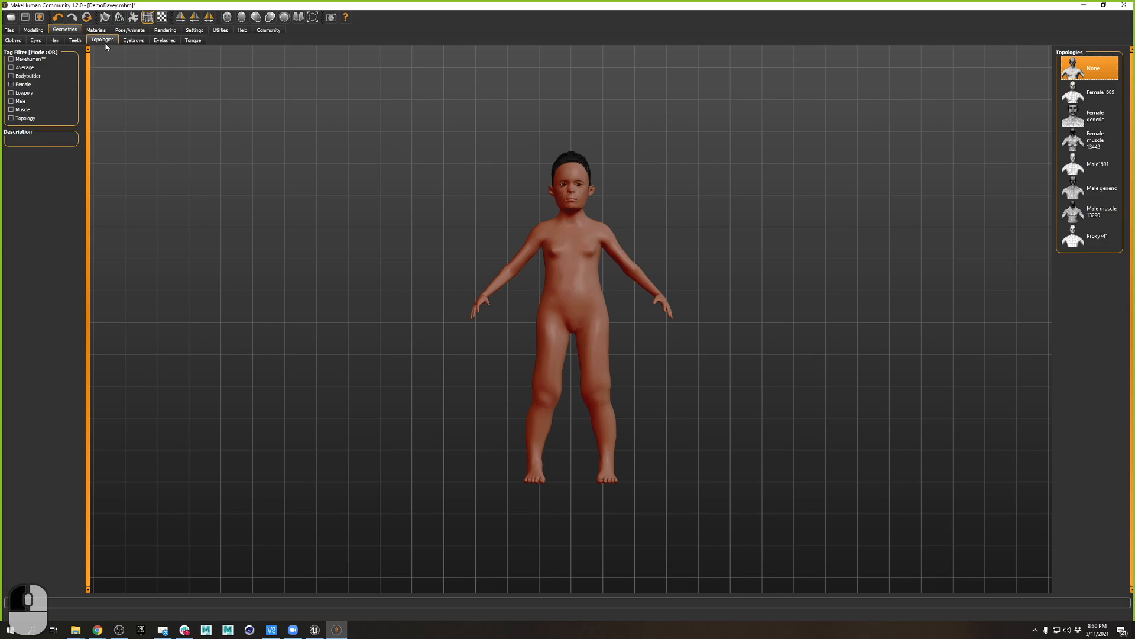
click(97, 30)
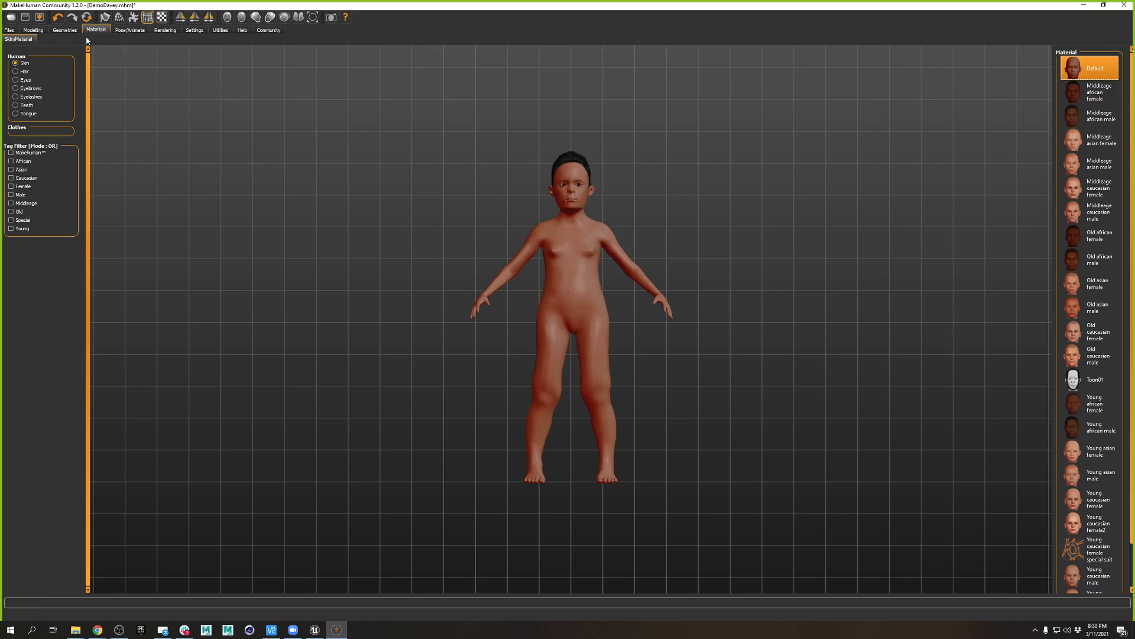
click(34, 30)
click(65, 29)
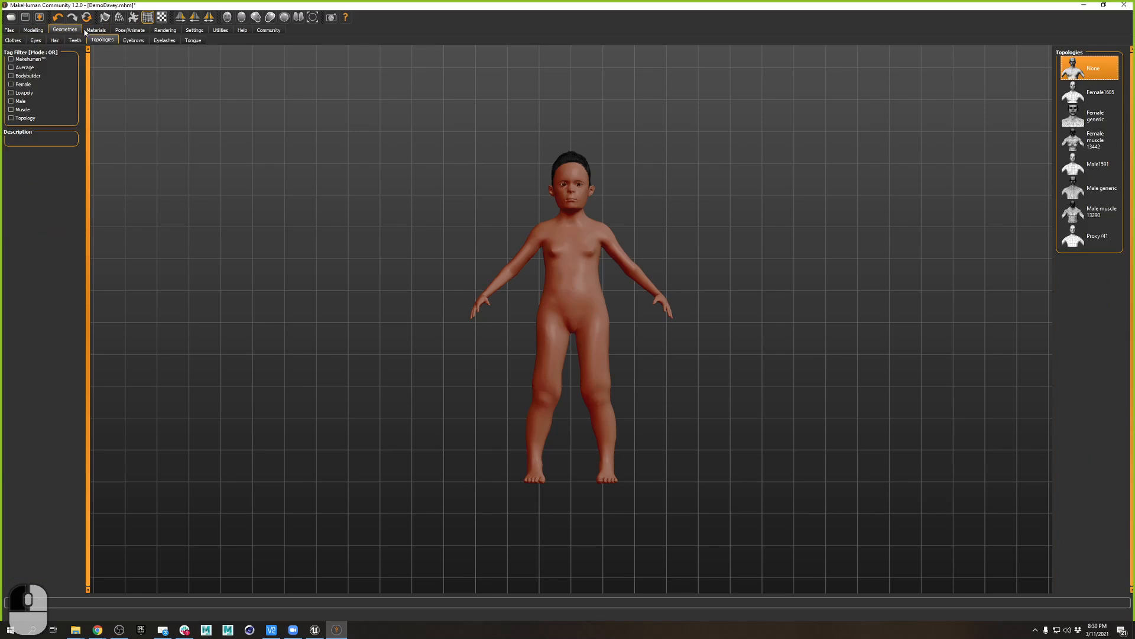
click(98, 30)
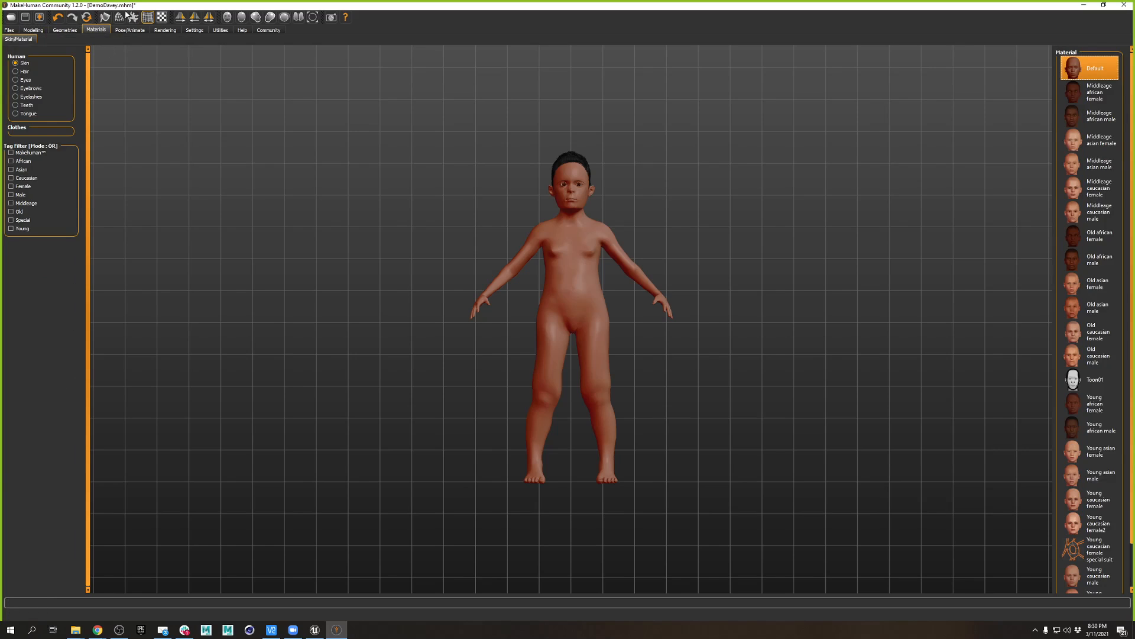
click(130, 30)
click(161, 29)
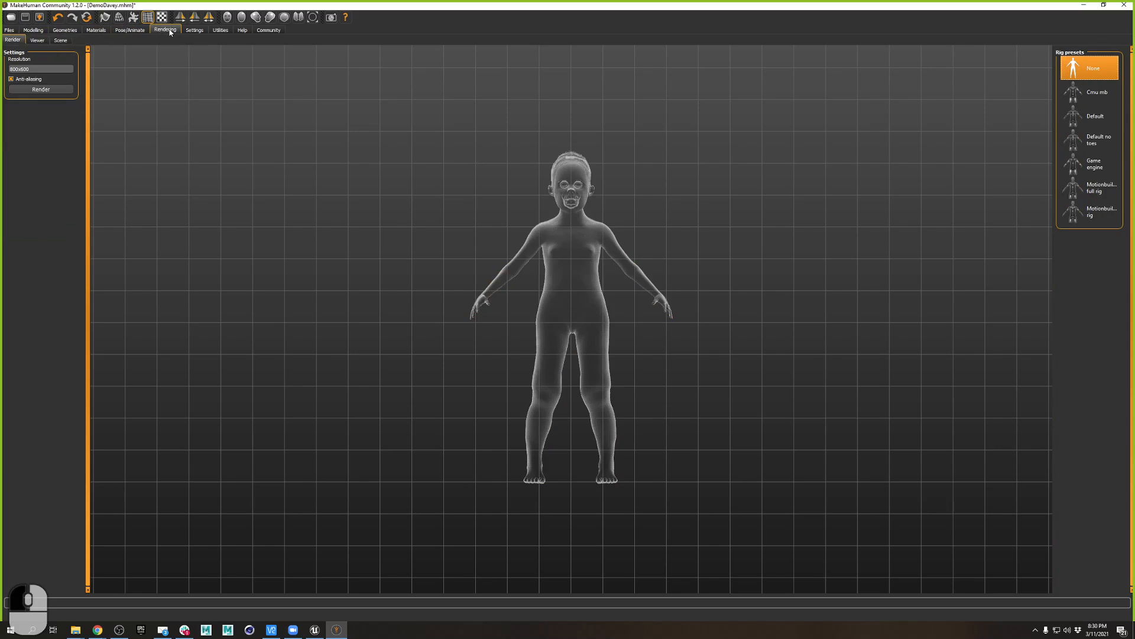
click(65, 31)
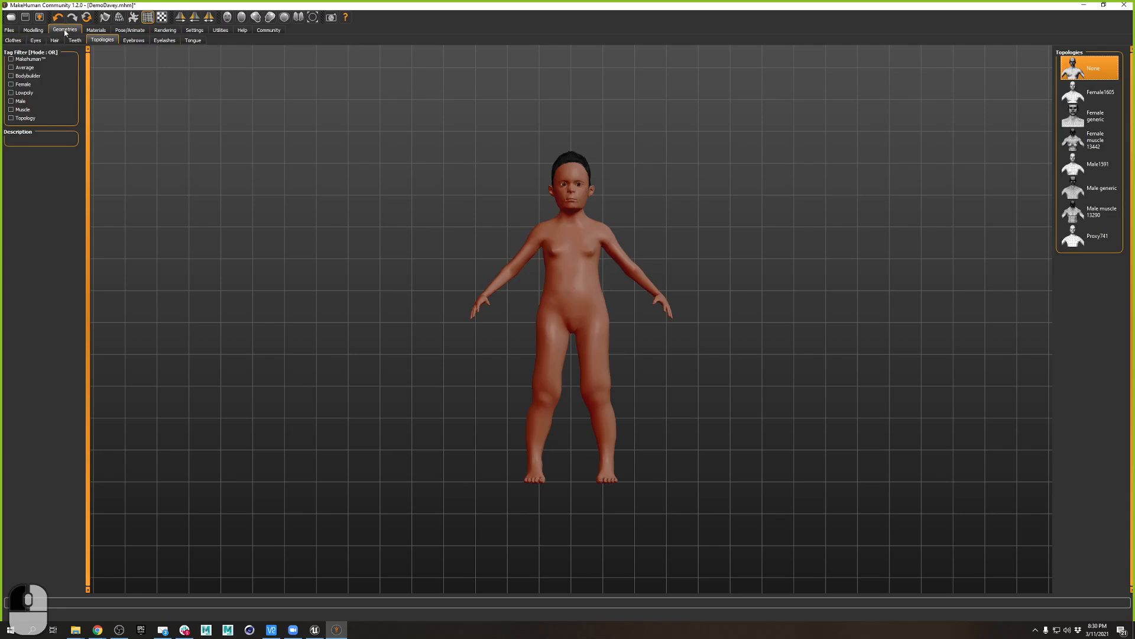
- Dress DemoDavey in Male casualsuit04, keeping Hide faces under clothes on, then go to Files > Save
click(13, 40)
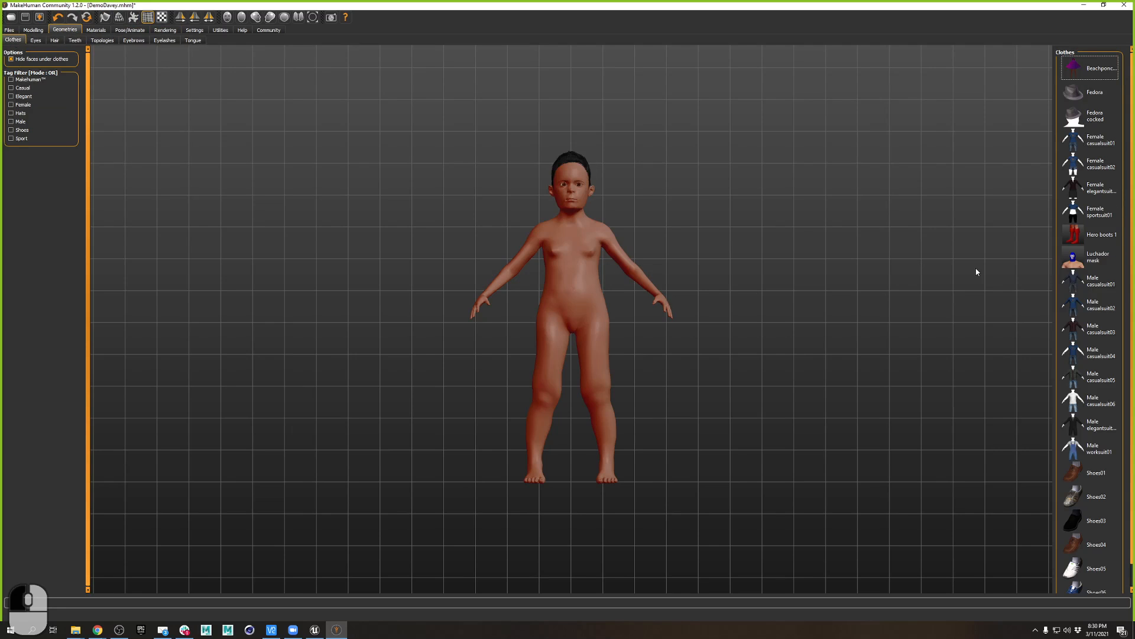
click(1080, 347)
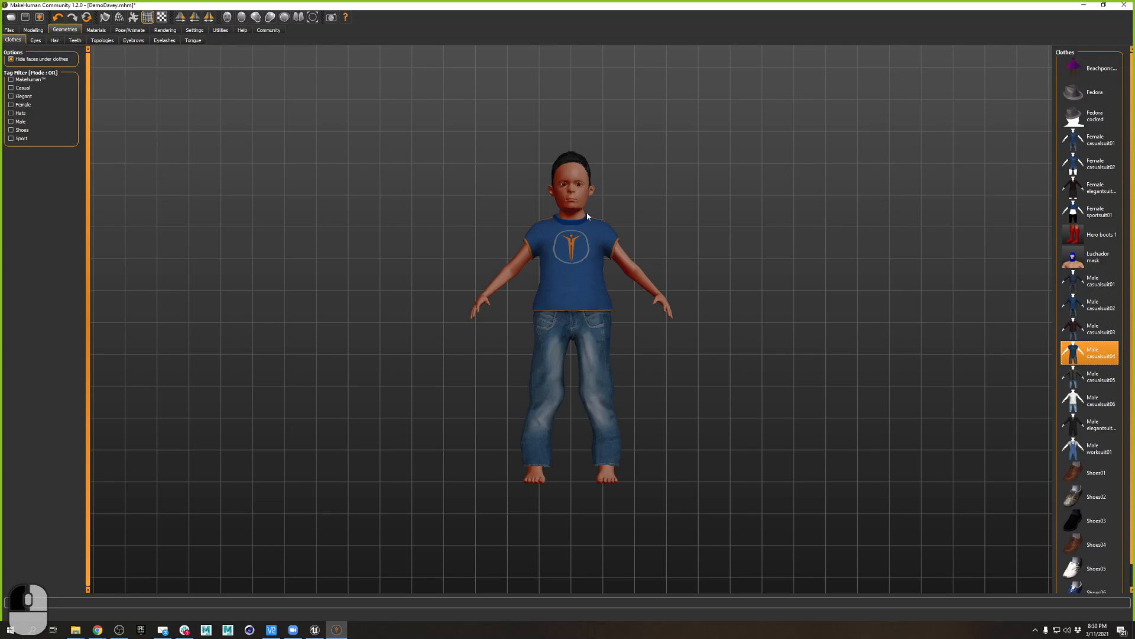
scroll(592, 239, down, 5)
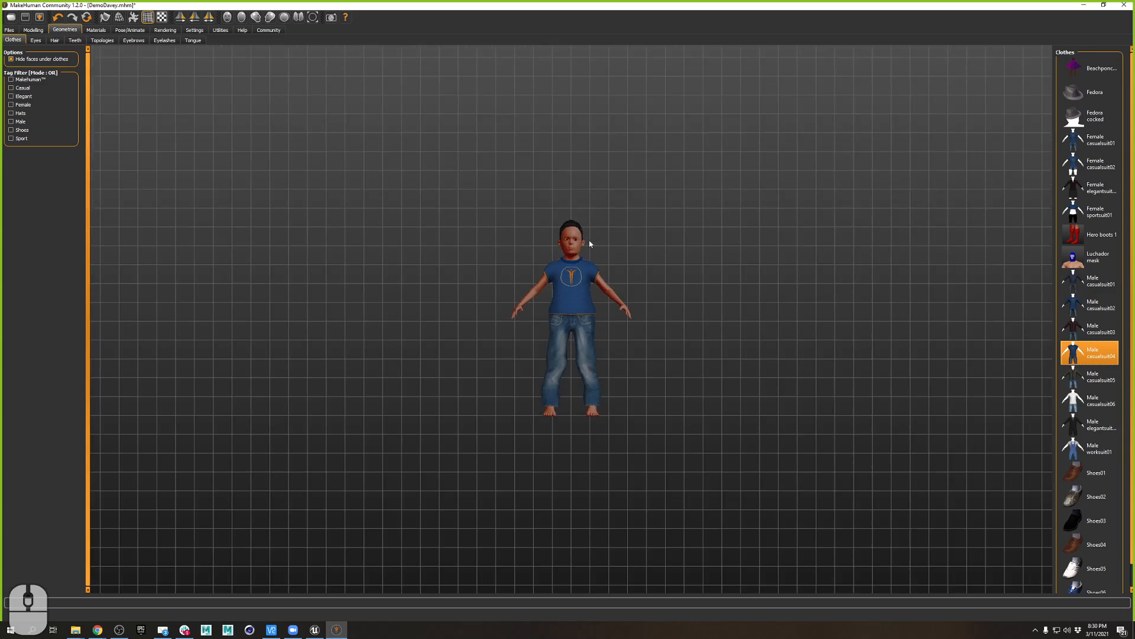
scroll(575, 268, up, 9)
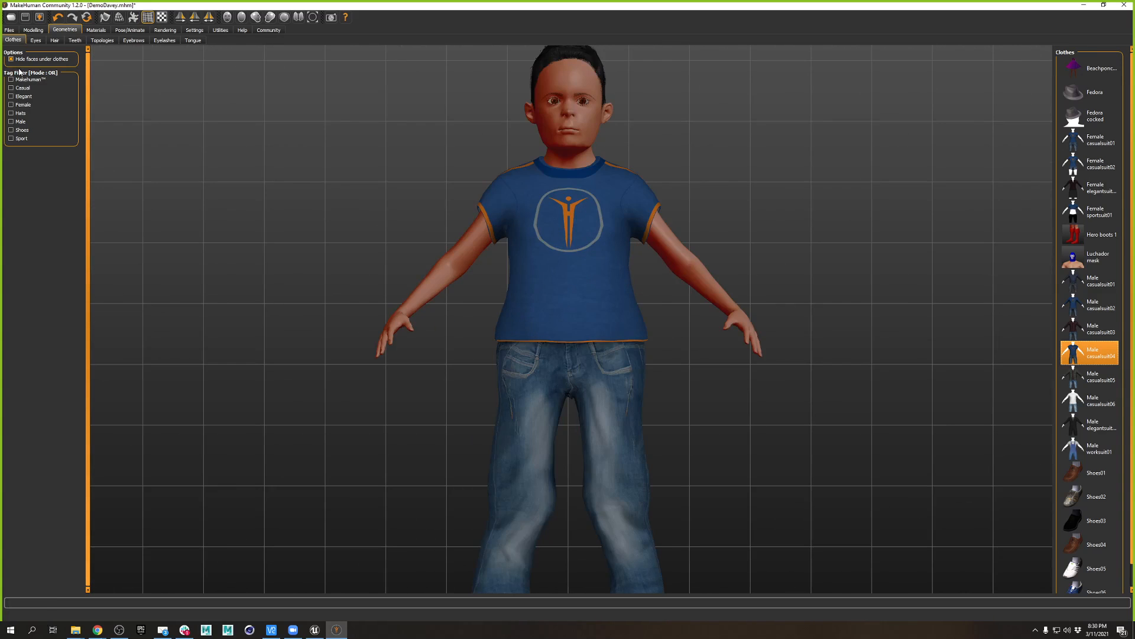
click(18, 60)
click(11, 60)
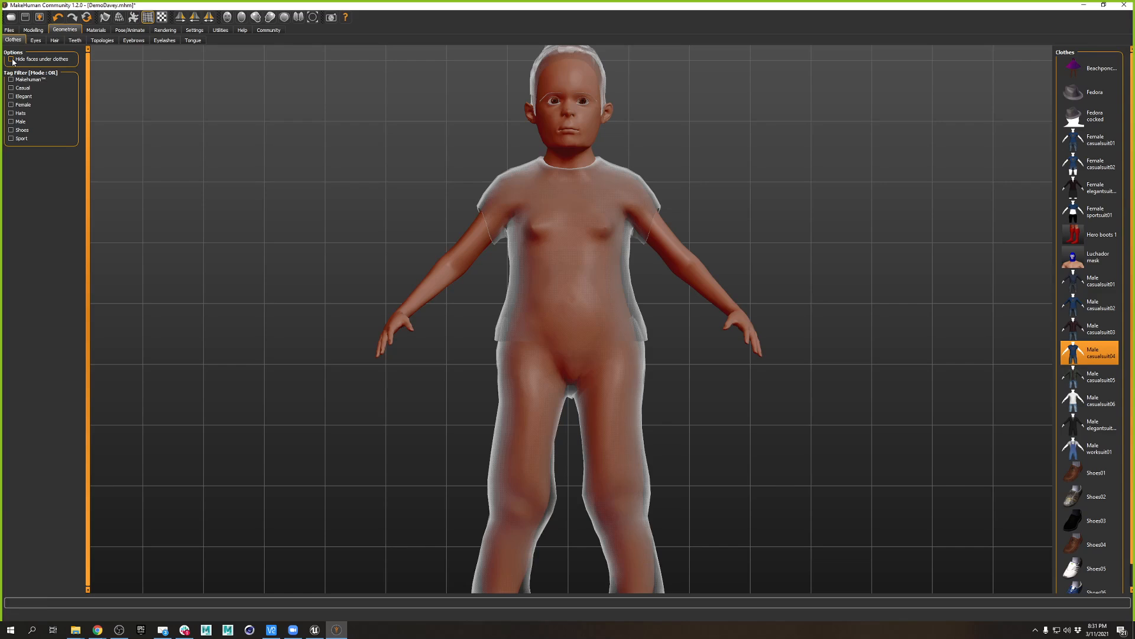
click(12, 59)
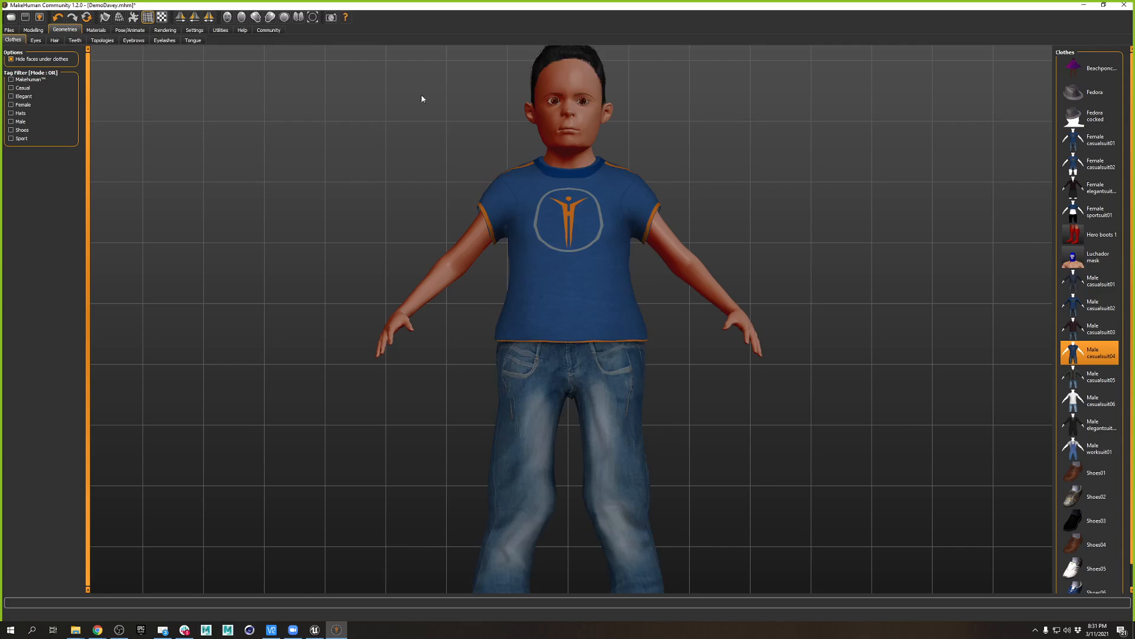
scroll(588, 239, down, 5)
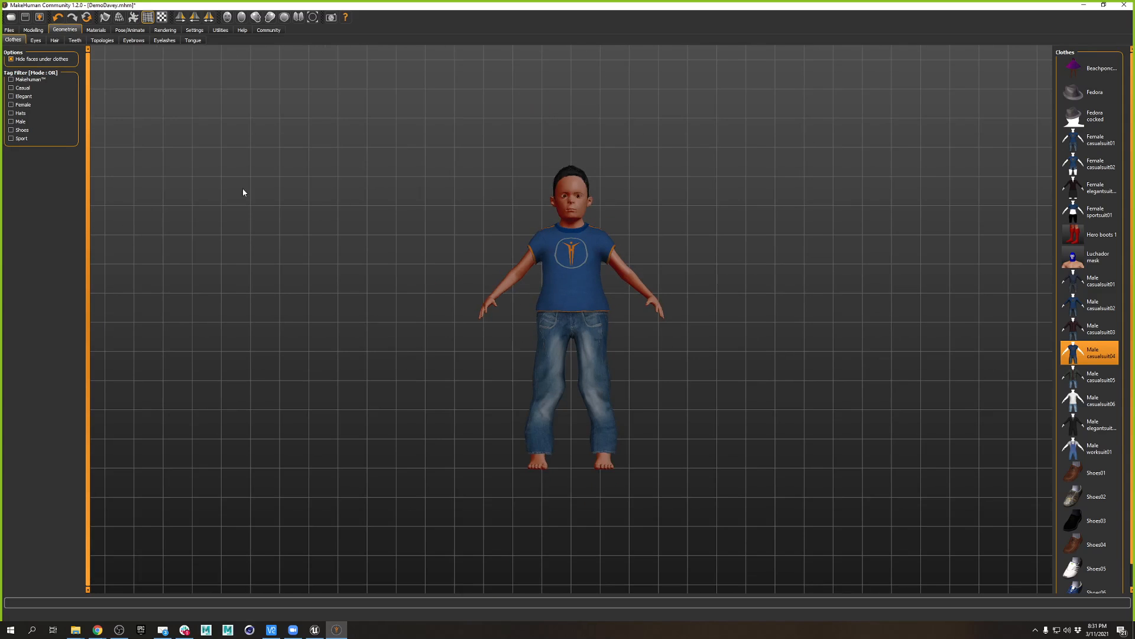
click(9, 30)
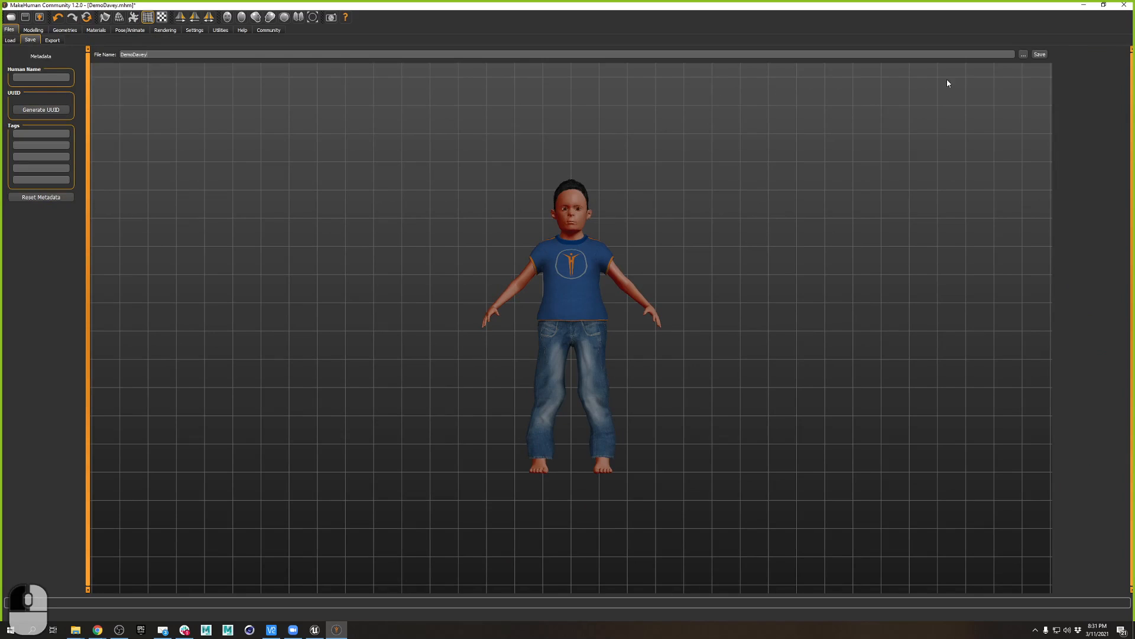
- Re-save the clothed DemoDavey model and bring up the Pose/Animate skeleton settings
click(1040, 53)
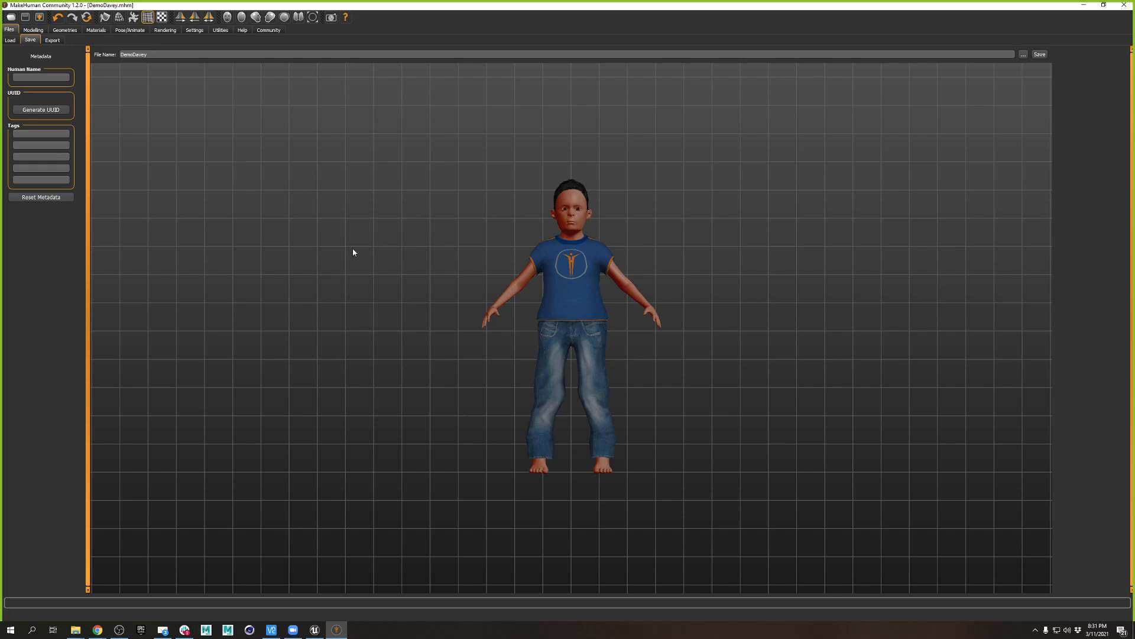
click(137, 31)
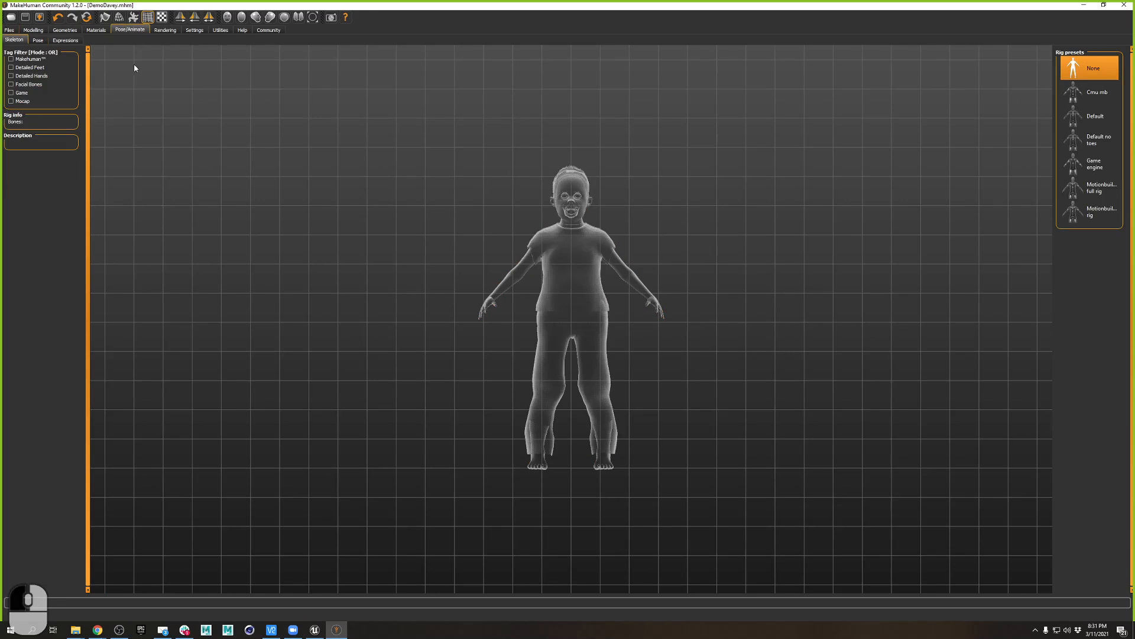
- Pose DemoDavey in Standing04 and bring up the Expression choices
click(40, 42)
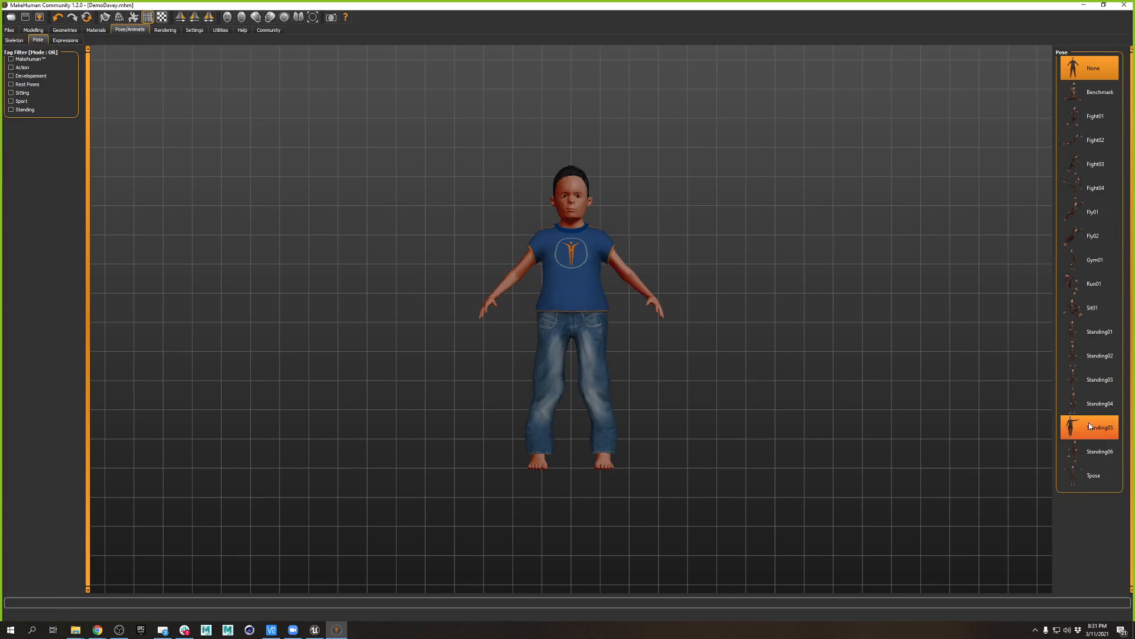
click(1095, 403)
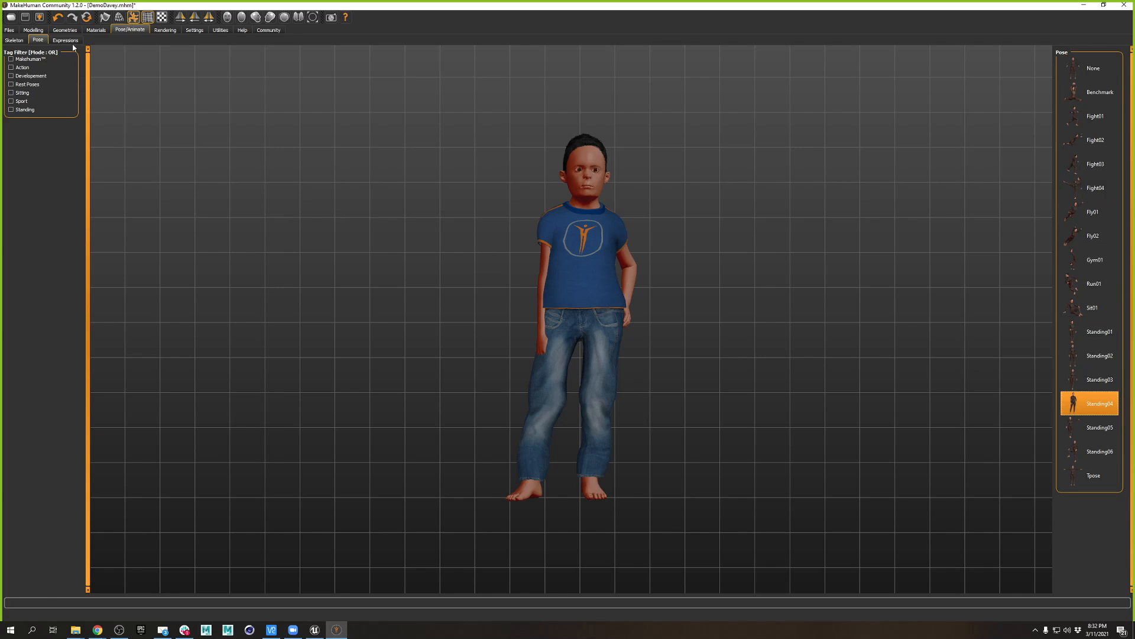
click(66, 39)
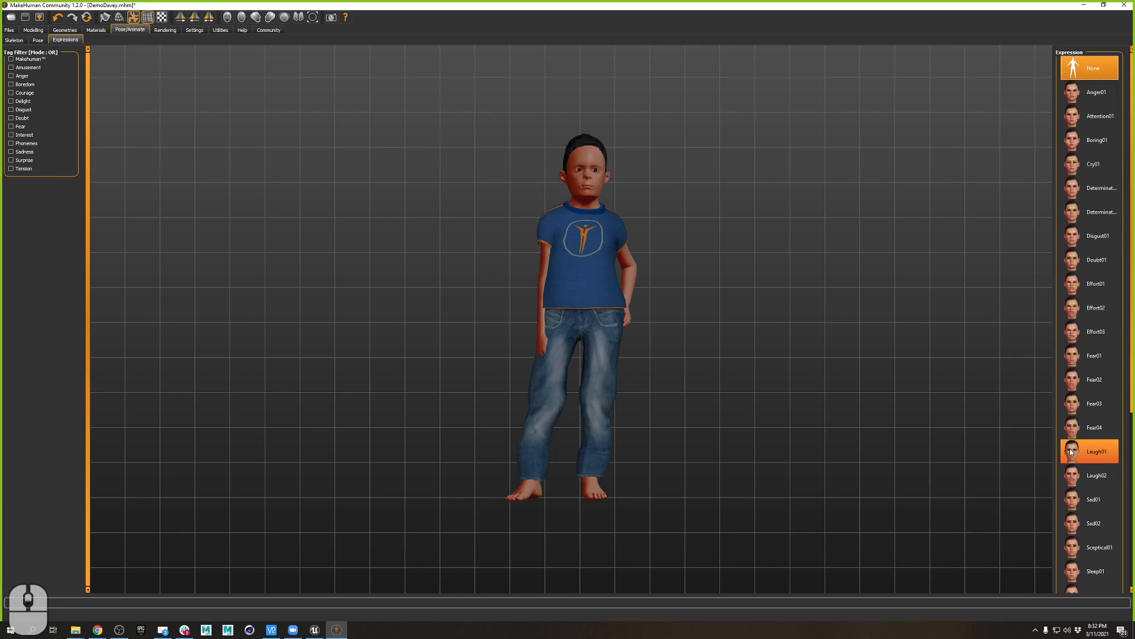
- Try the Fear02 expression, then settle on Determination02 for DemoDavey's face
click(1095, 384)
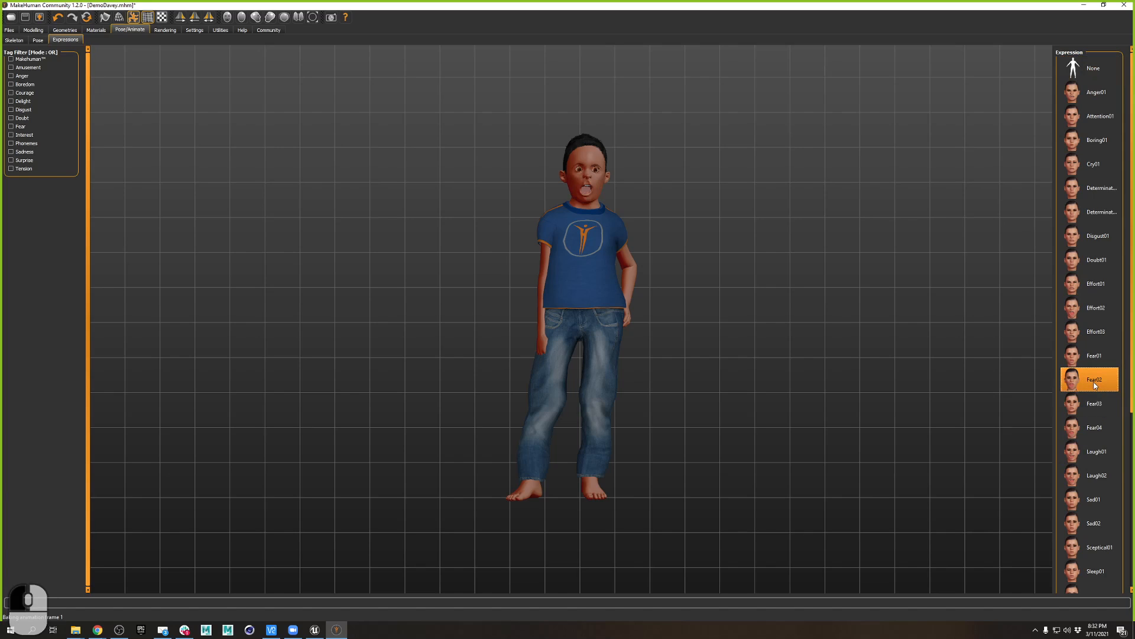
click(1103, 214)
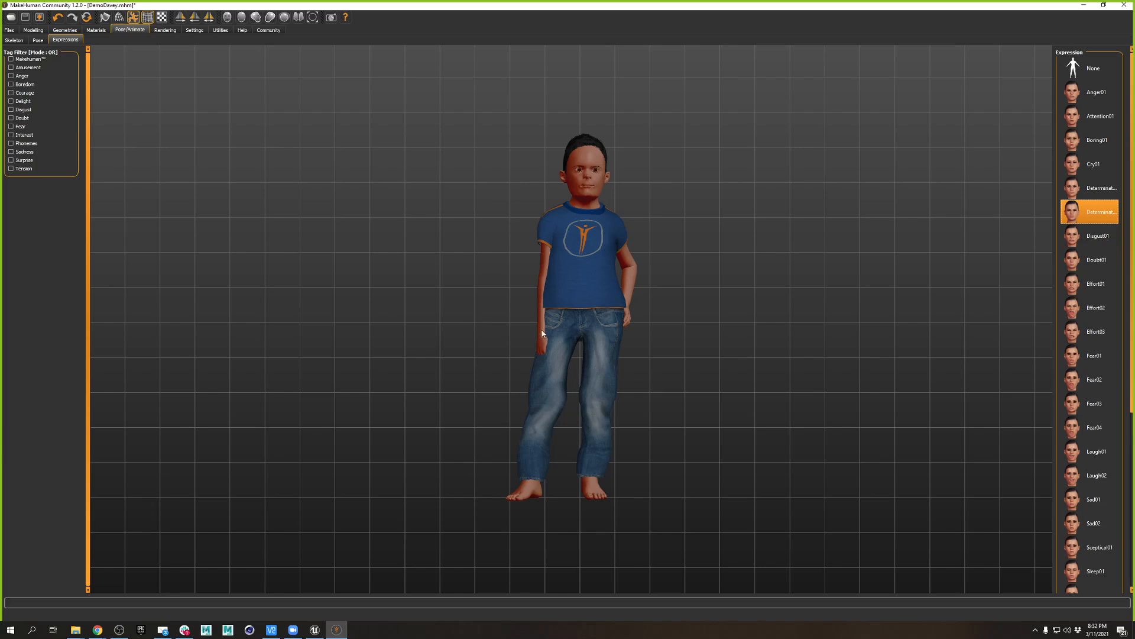
- Export DemoDavey as a Wavefront OBJ mesh to the Desktop, in decimeters with feet on ground
click(9, 30)
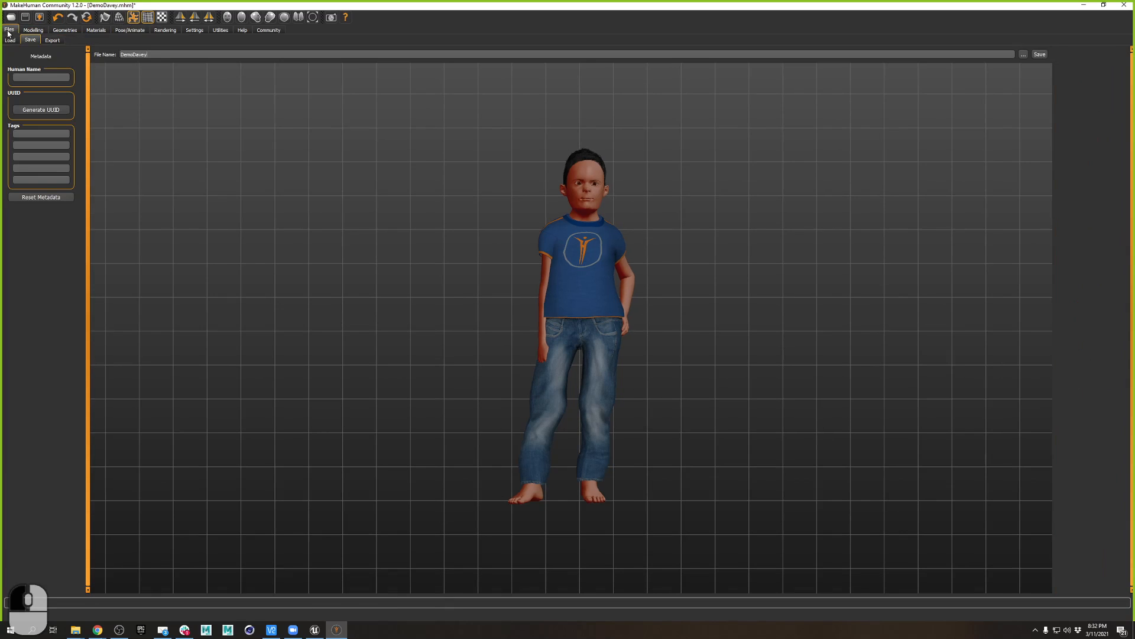
click(10, 39)
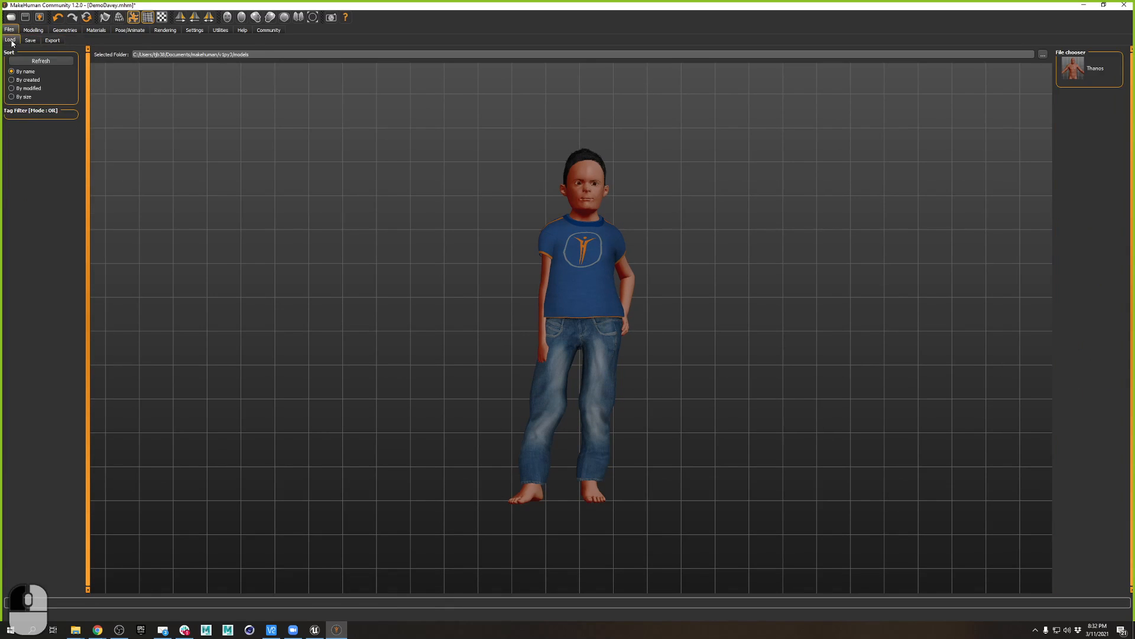
click(52, 39)
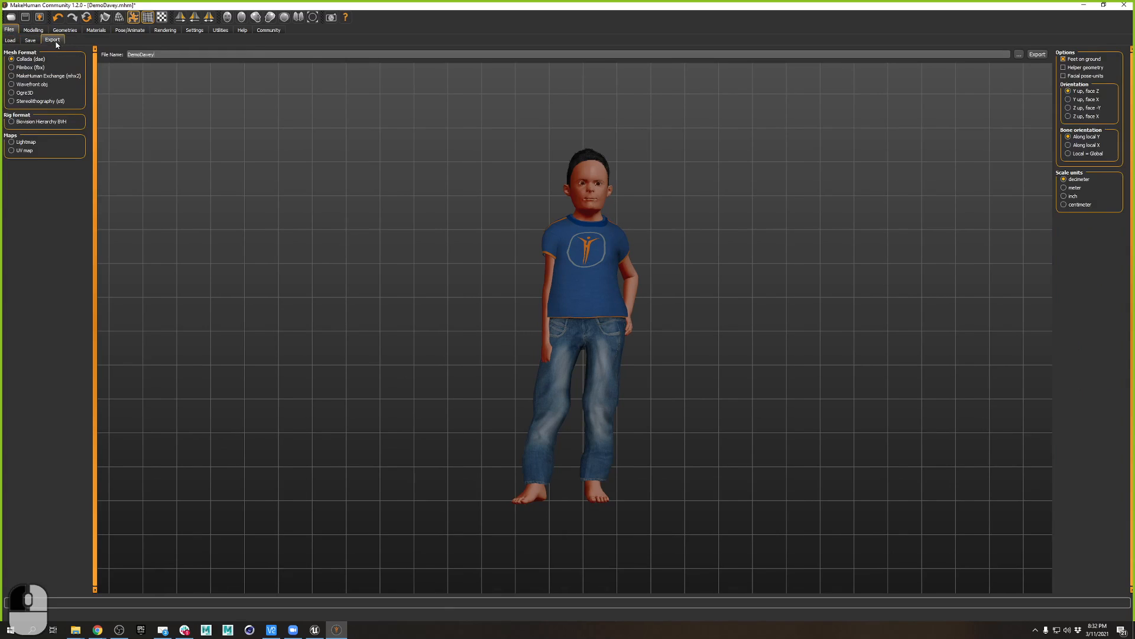
click(37, 85)
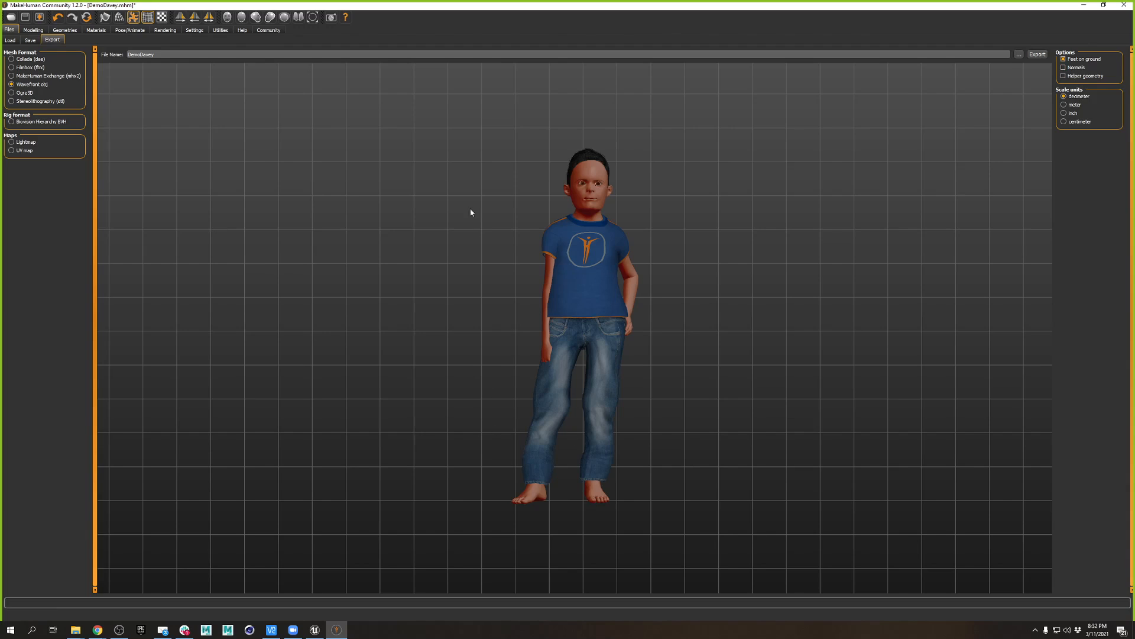
click(1038, 55)
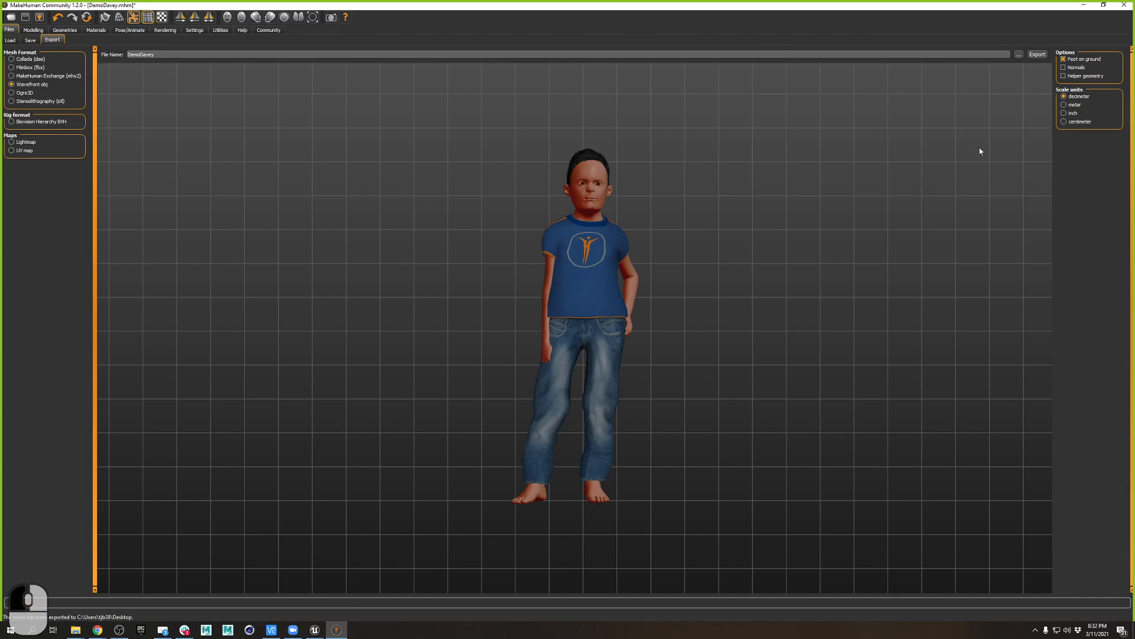
- Set the export location to VPDSpring2021 > Imports > Midterms
click(1019, 55)
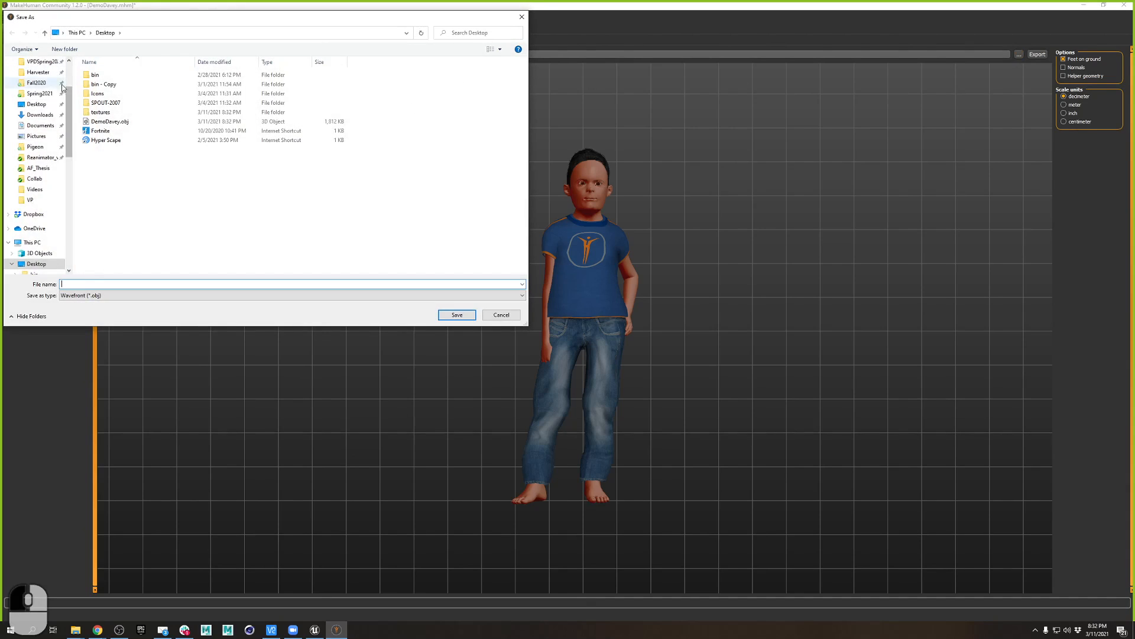
scroll(33, 112, up, 2)
click(32, 115)
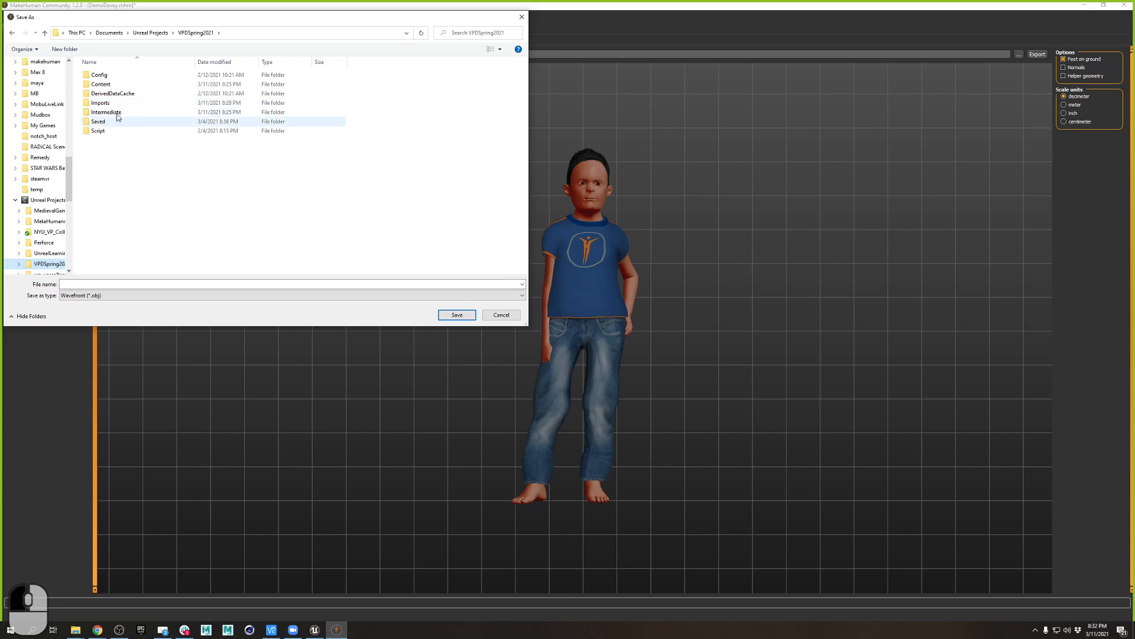
double_click(129, 103)
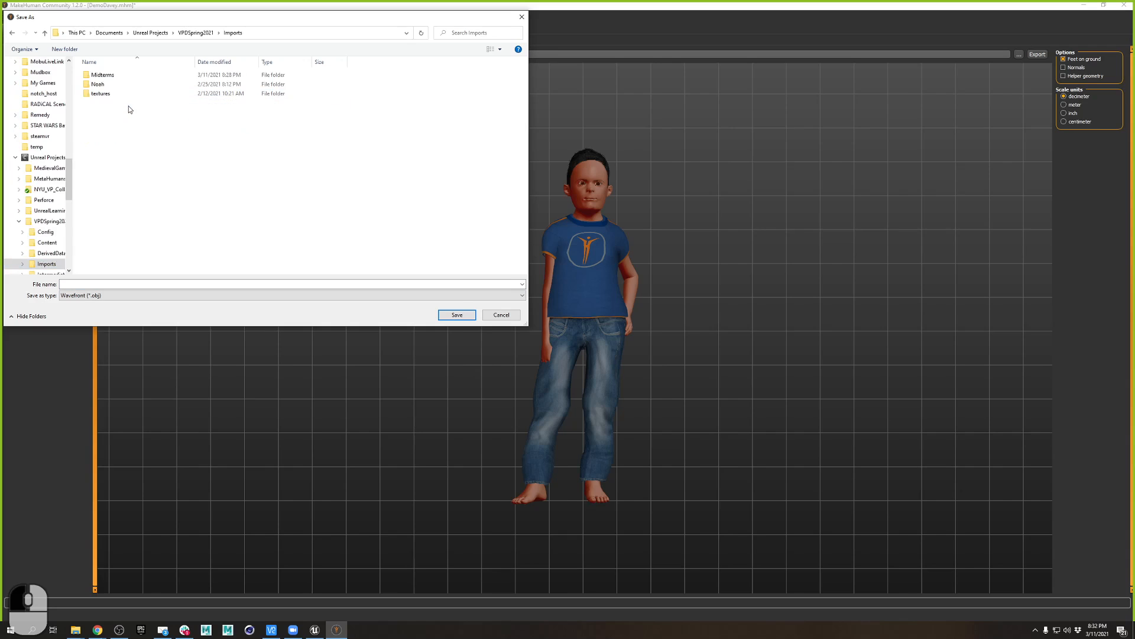
double_click(103, 75)
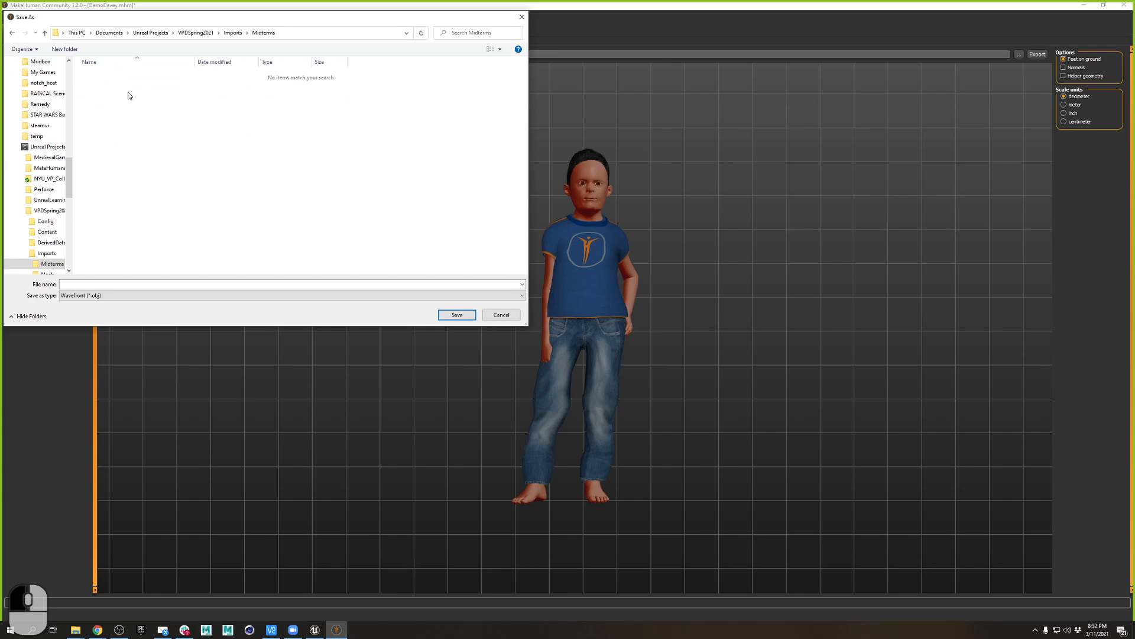
- Save the OBJ under the name DemoDave, then minimize MakeHuman
click(186, 282)
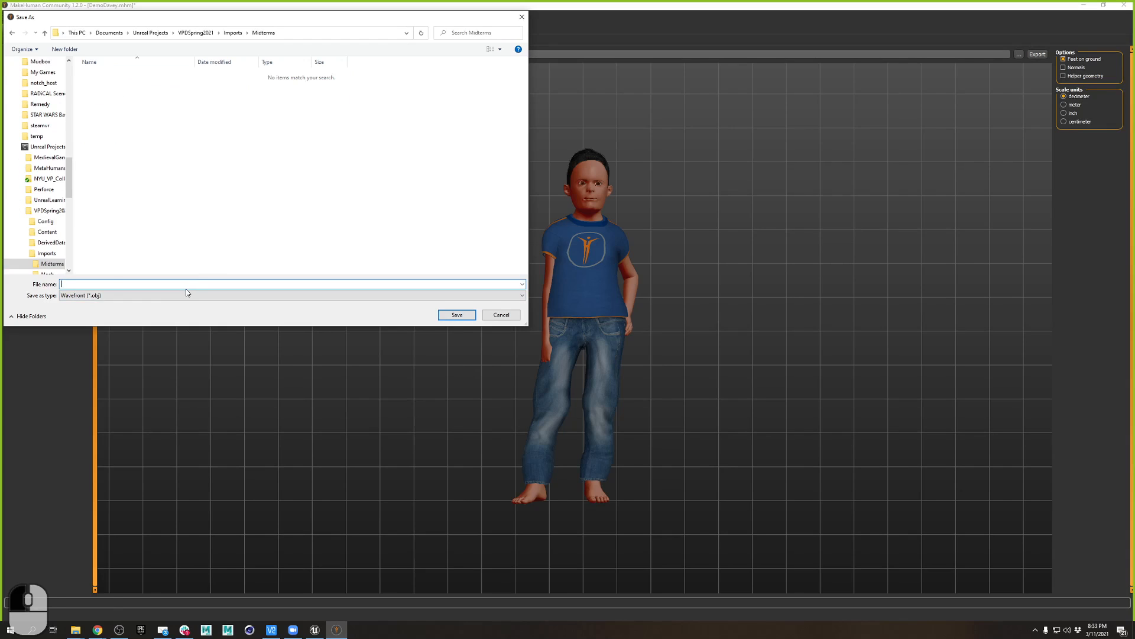
text(DemoDavey)
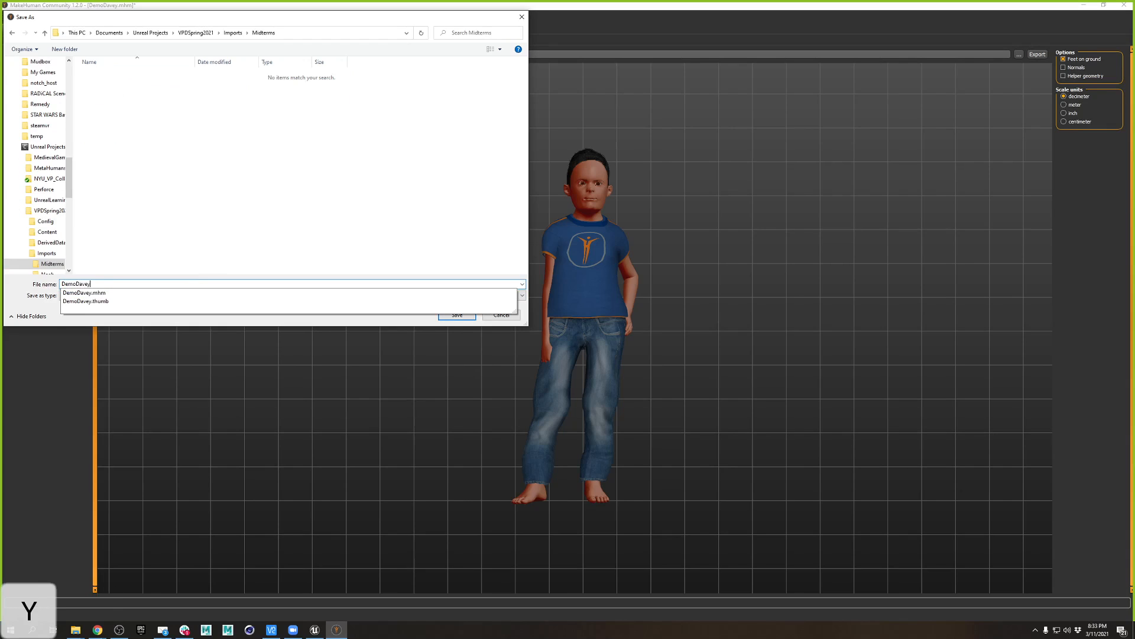
key(Return)
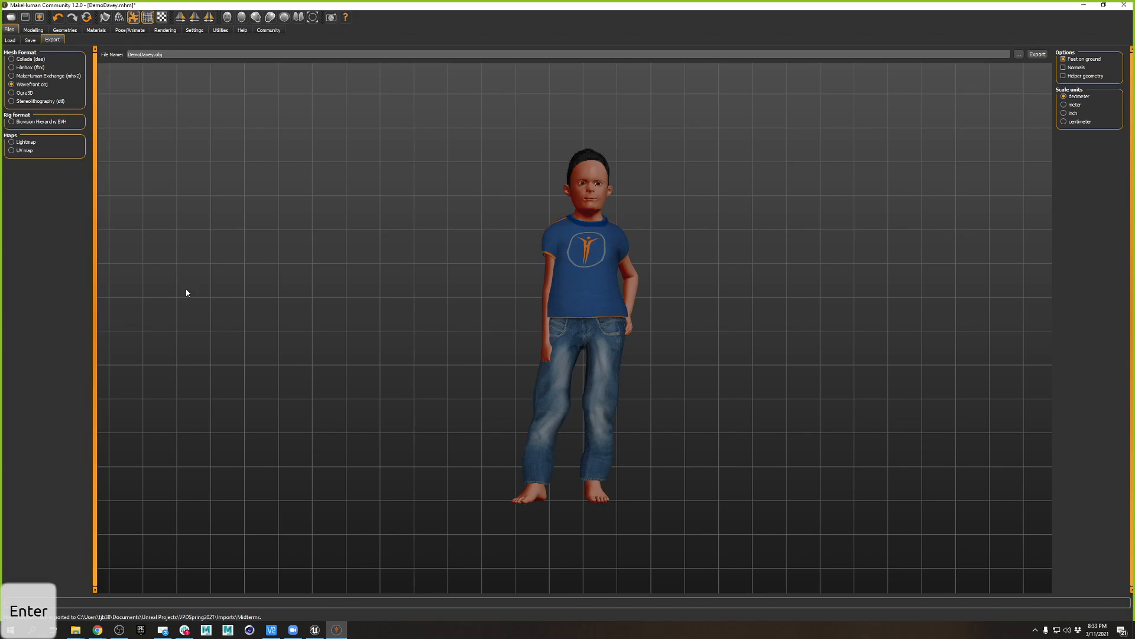
click(1083, 8)
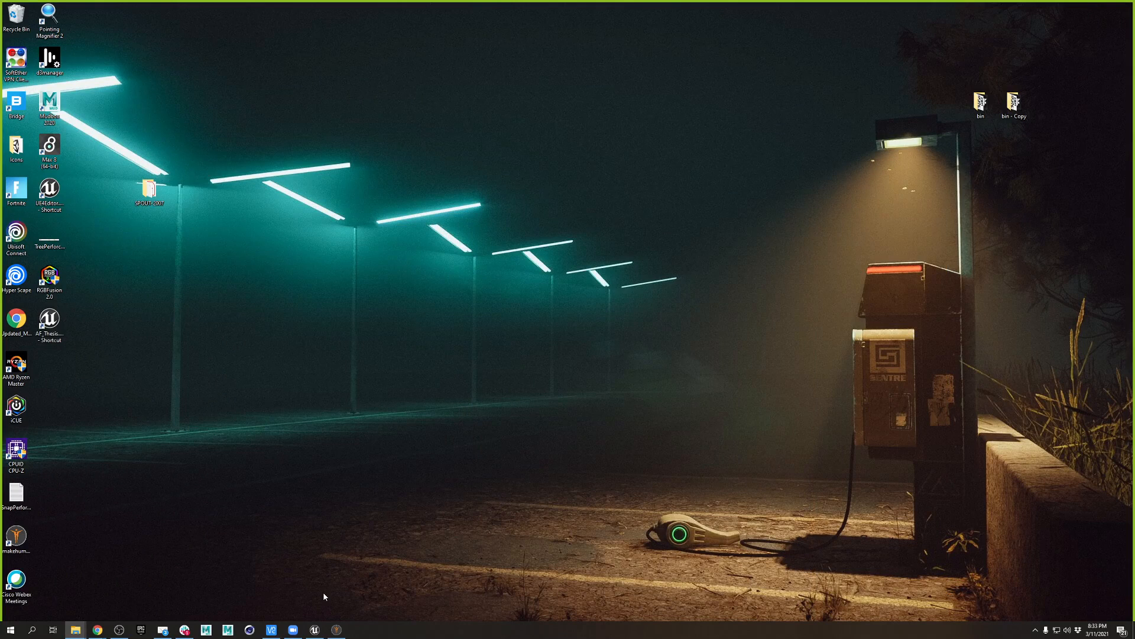
- Restore and re-minimize MakeHuman, then bring the VPDSpring2021 Unreal editor to the front
click(337, 629)
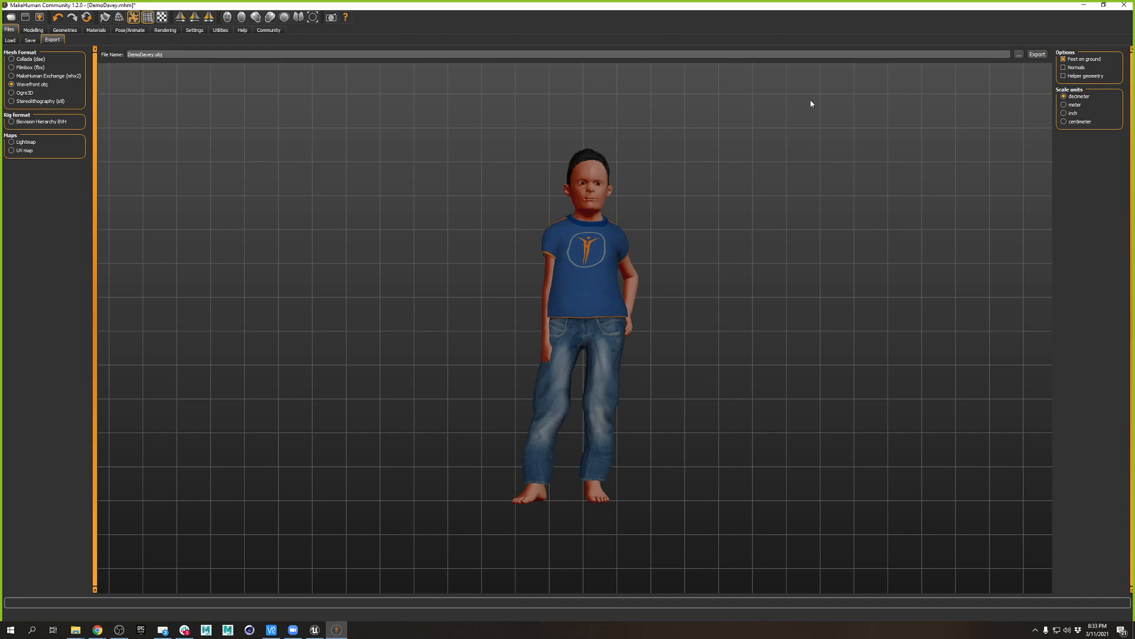
click(1083, 8)
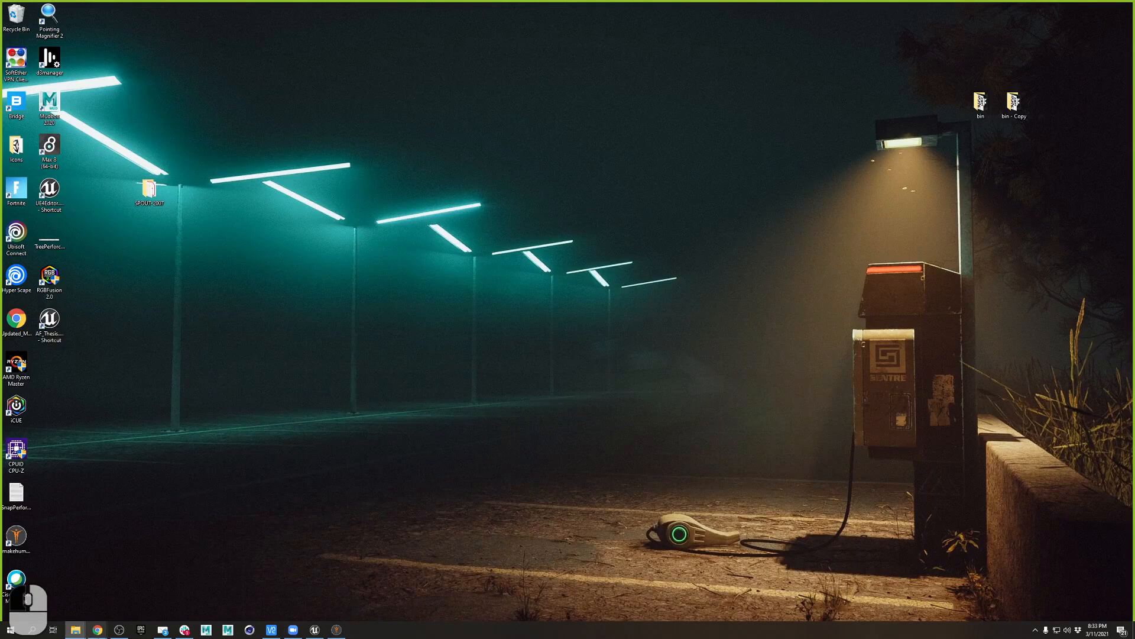
click(319, 631)
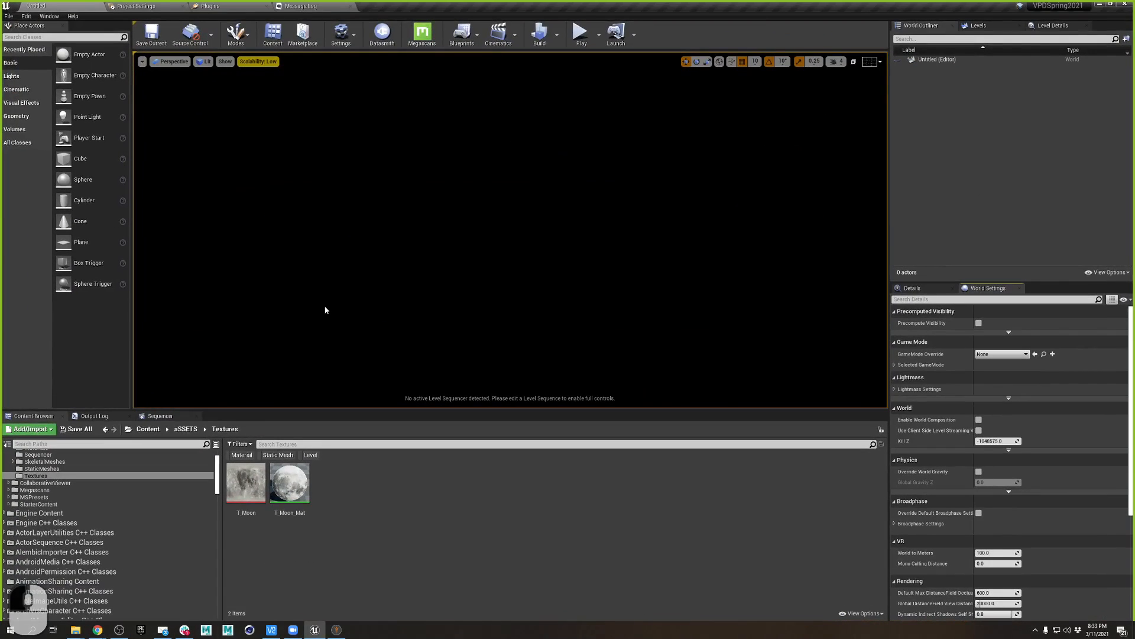
- Open the Epic Games Launcher's Library and scroll down to the Vault
click(141, 629)
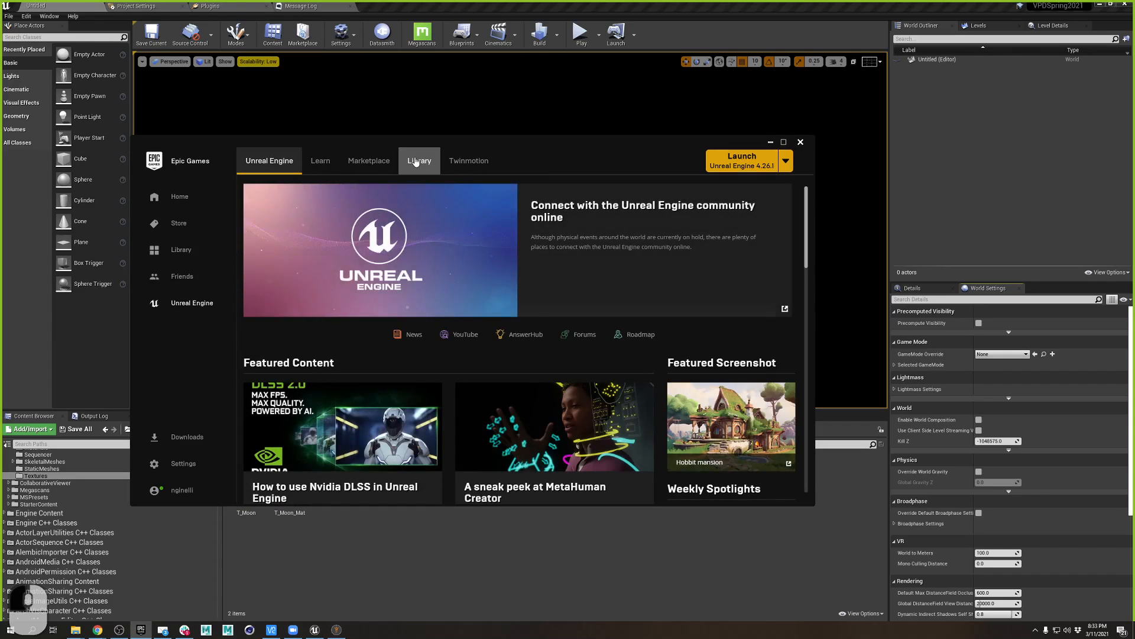
click(417, 161)
scroll(680, 395, down, 3)
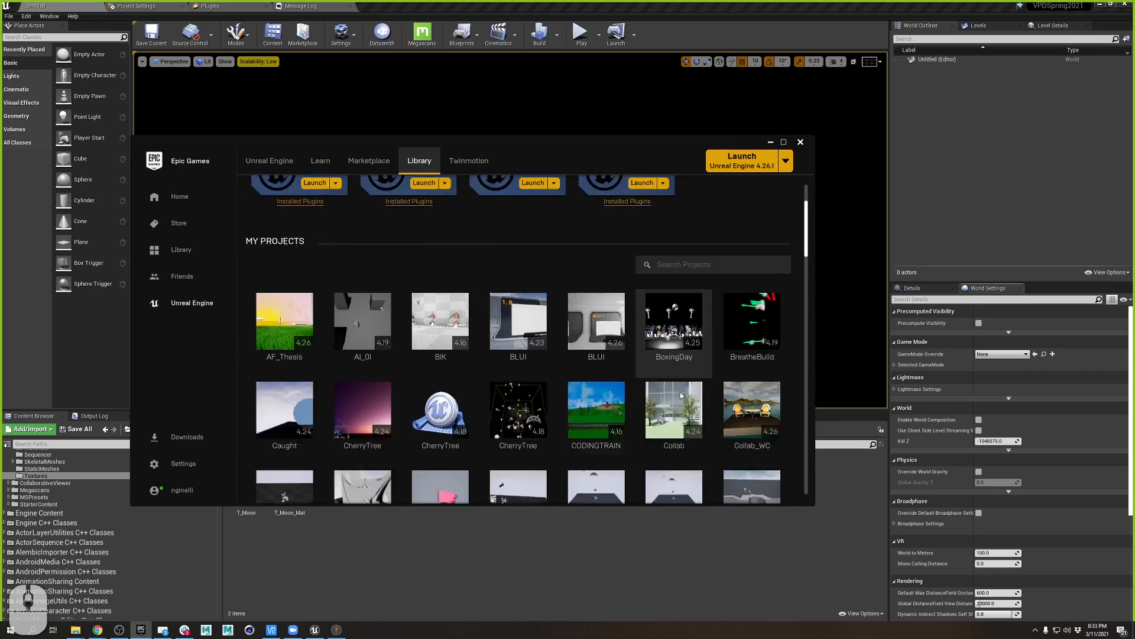
scroll(680, 395, down, 10)
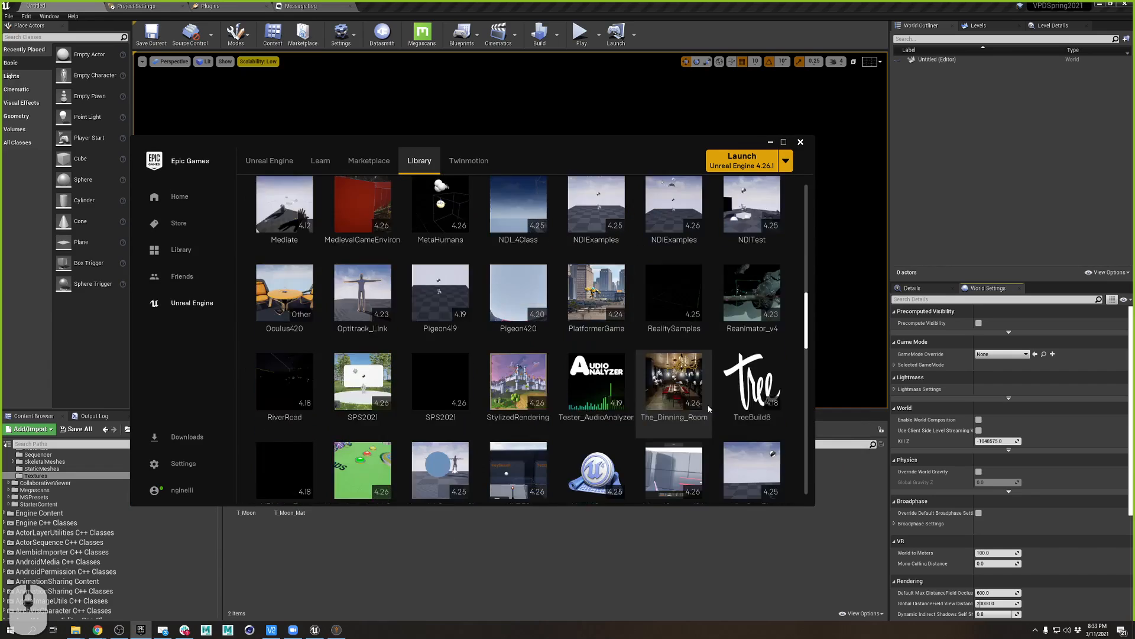
scroll(709, 409, down, 6)
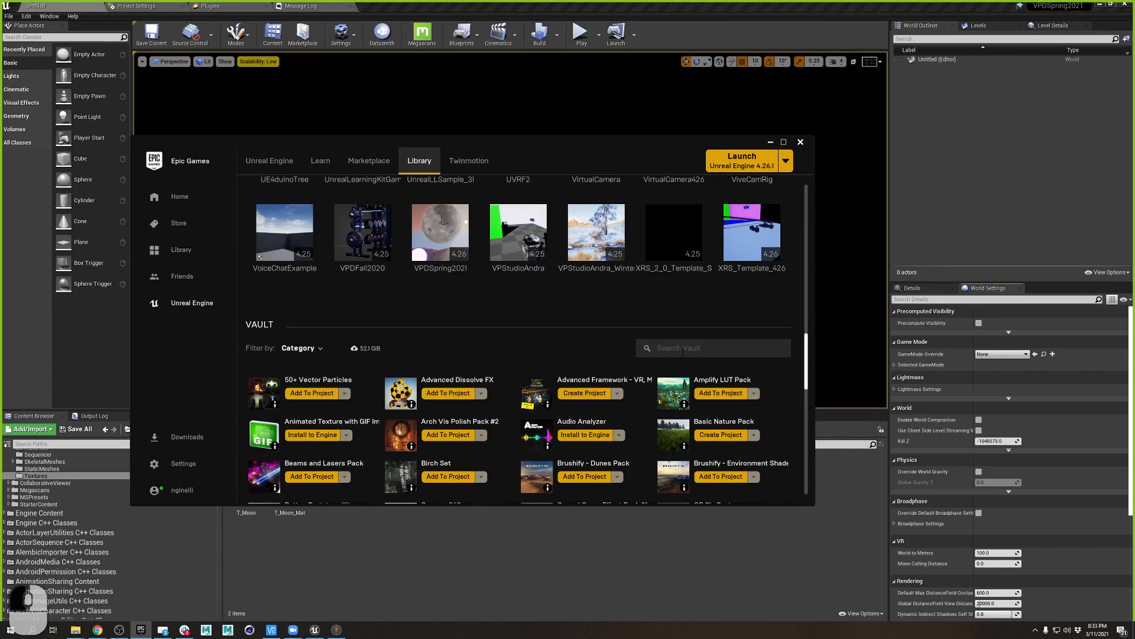
- Search the vault for 'gym', then replace the search with 'exerc'
text(gym)
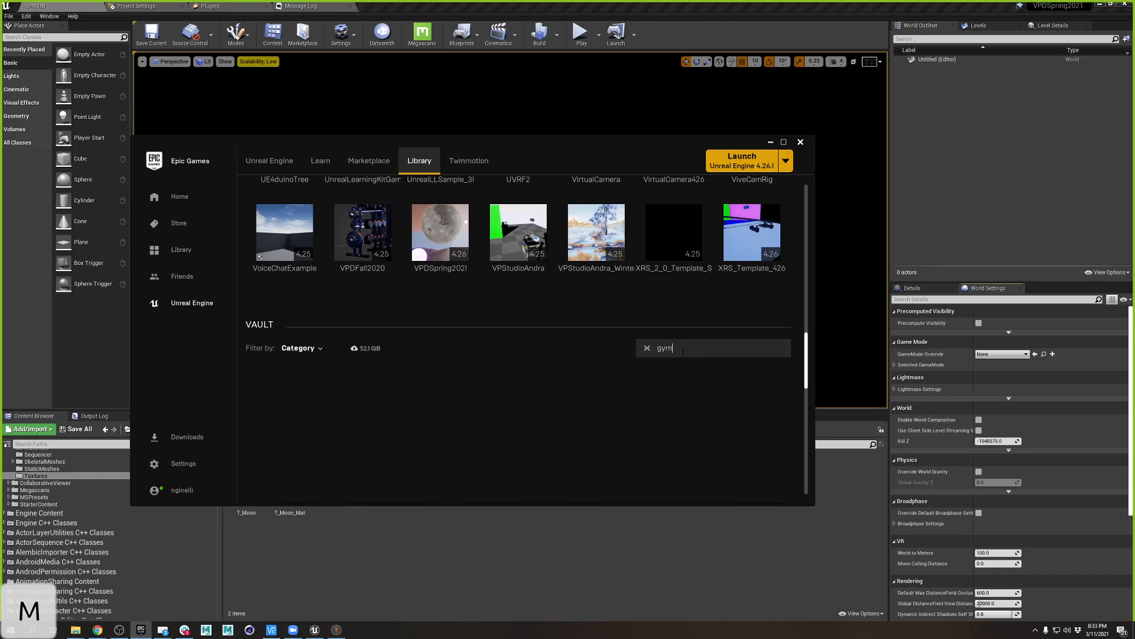
scroll(573, 352, up, 1)
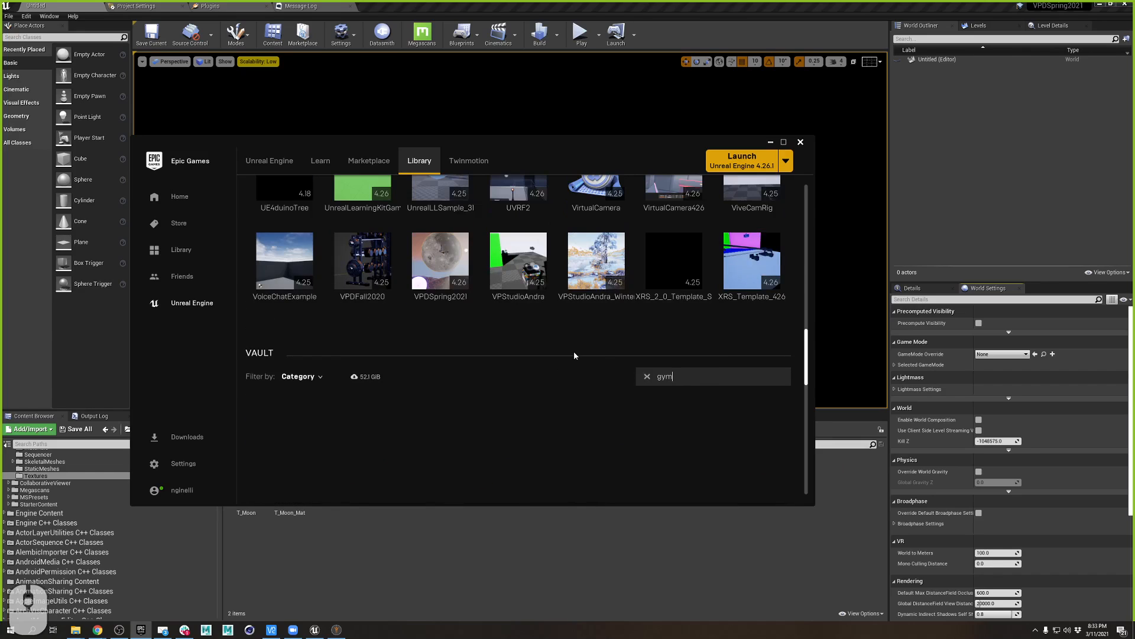
drag(723, 374, 510, 373)
text(exerc)
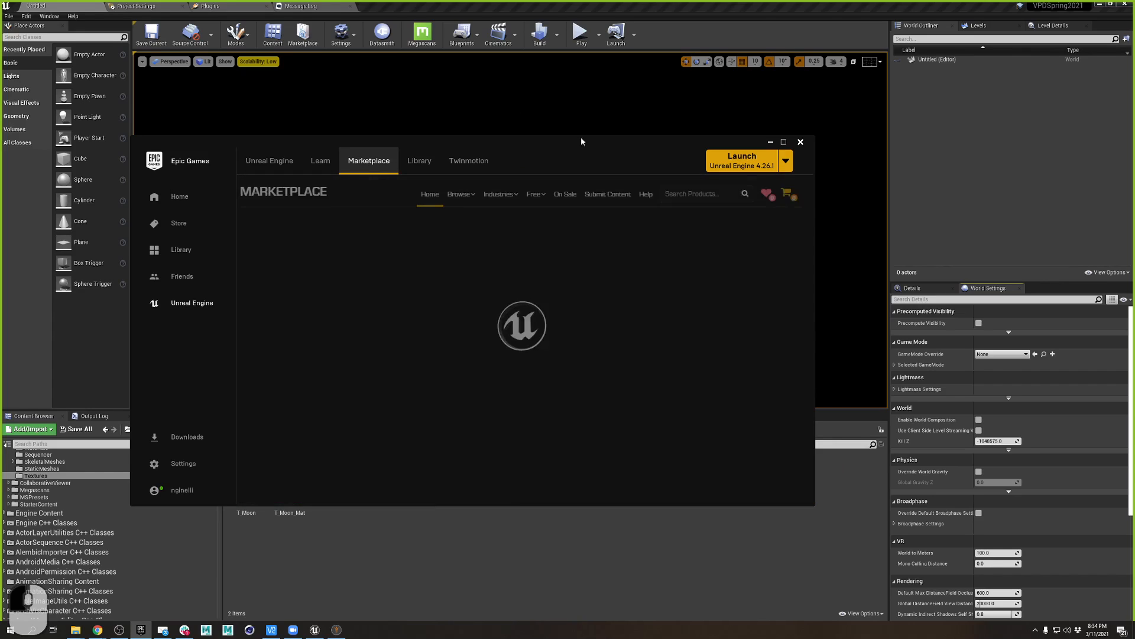
- Enlarge the launcher, search the Marketplace for 'gym', and open the Home Gym Mini Pack
drag(577, 136, 571, 27)
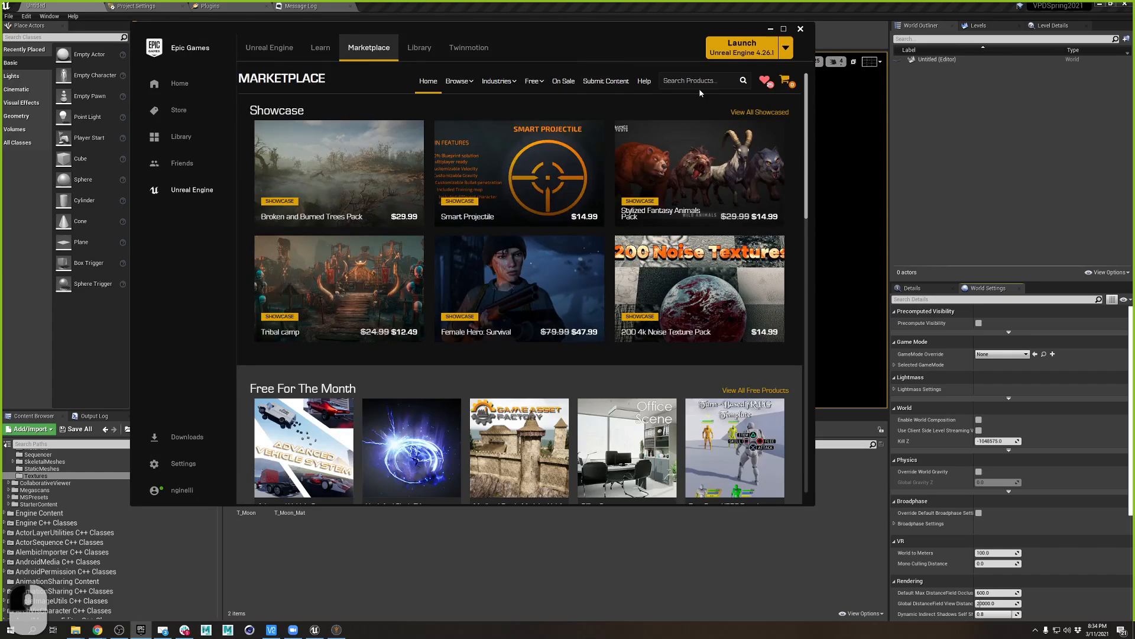
text(gym)
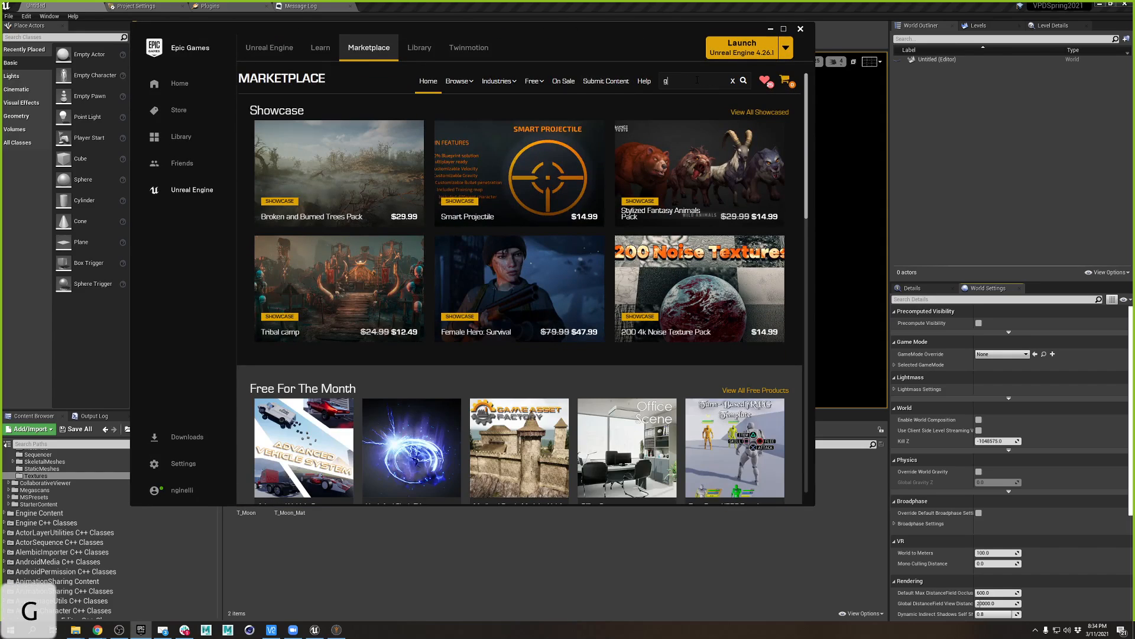
key(Return)
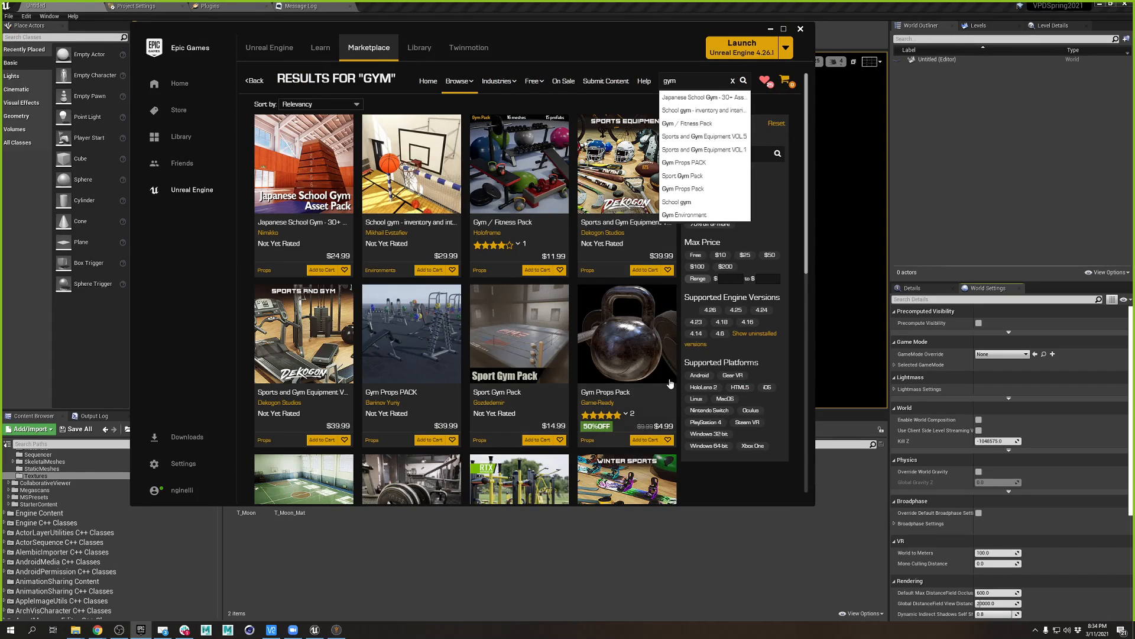
scroll(537, 356, down, 3)
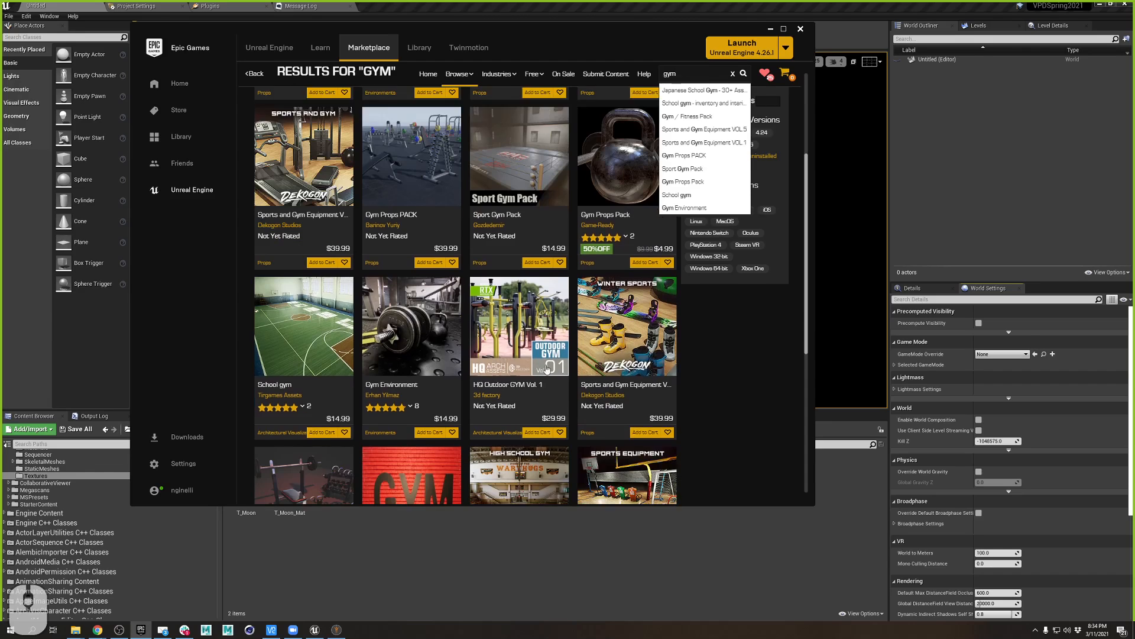
scroll(513, 358, down, 1)
scroll(302, 456, down, 2)
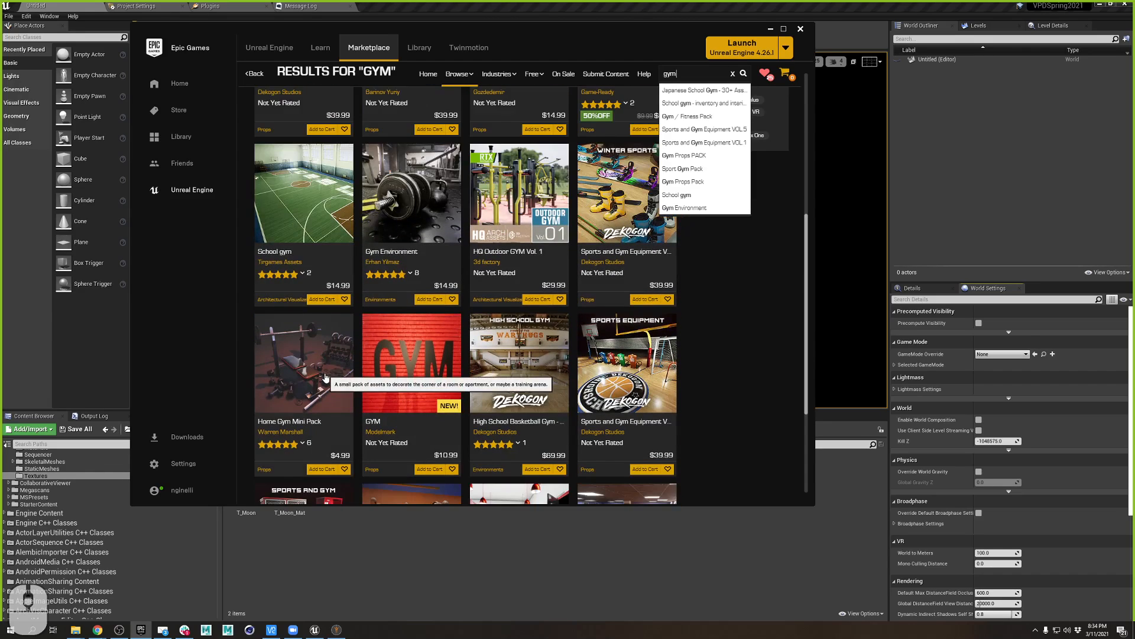
click(328, 377)
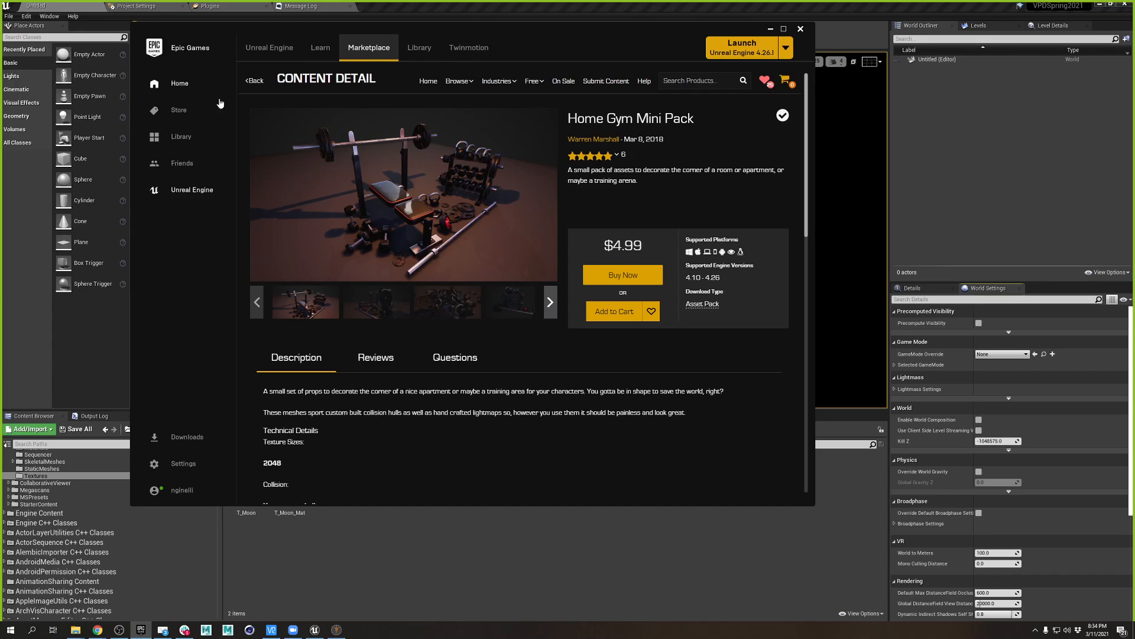
- Sign out of the Epic account and choose to sign in with an Epic Games account
click(184, 464)
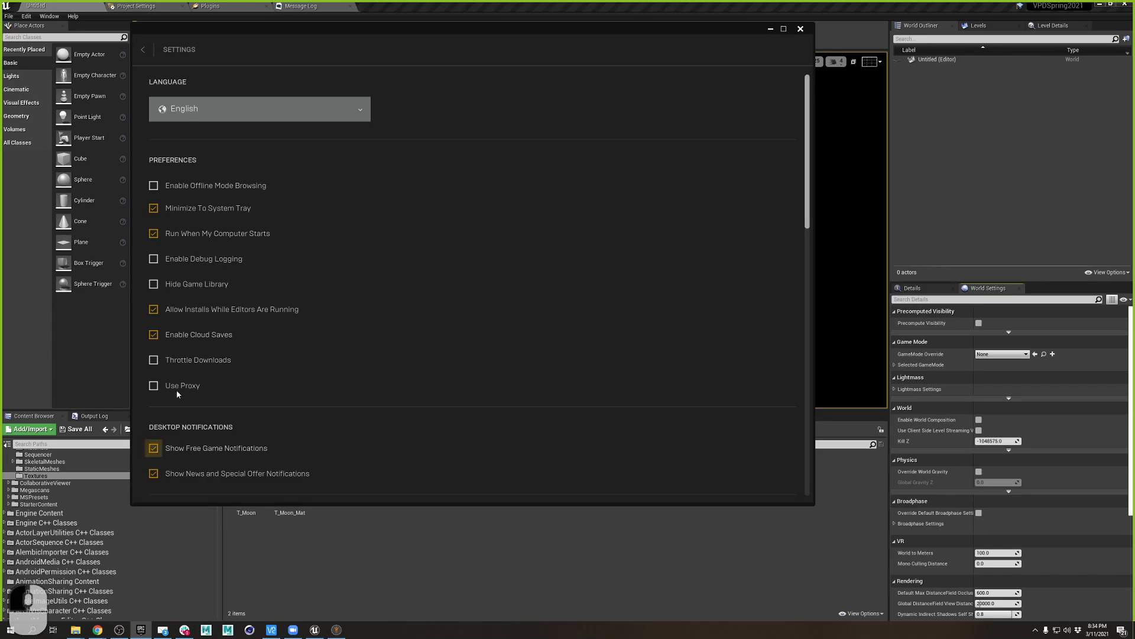
click(155, 56)
click(188, 492)
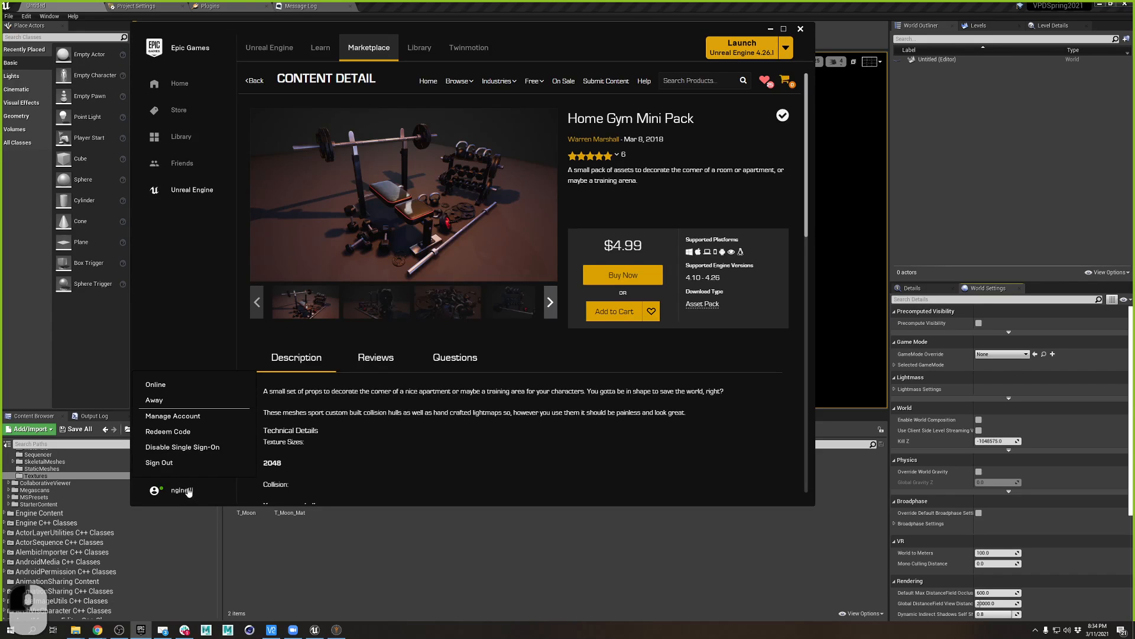
click(159, 462)
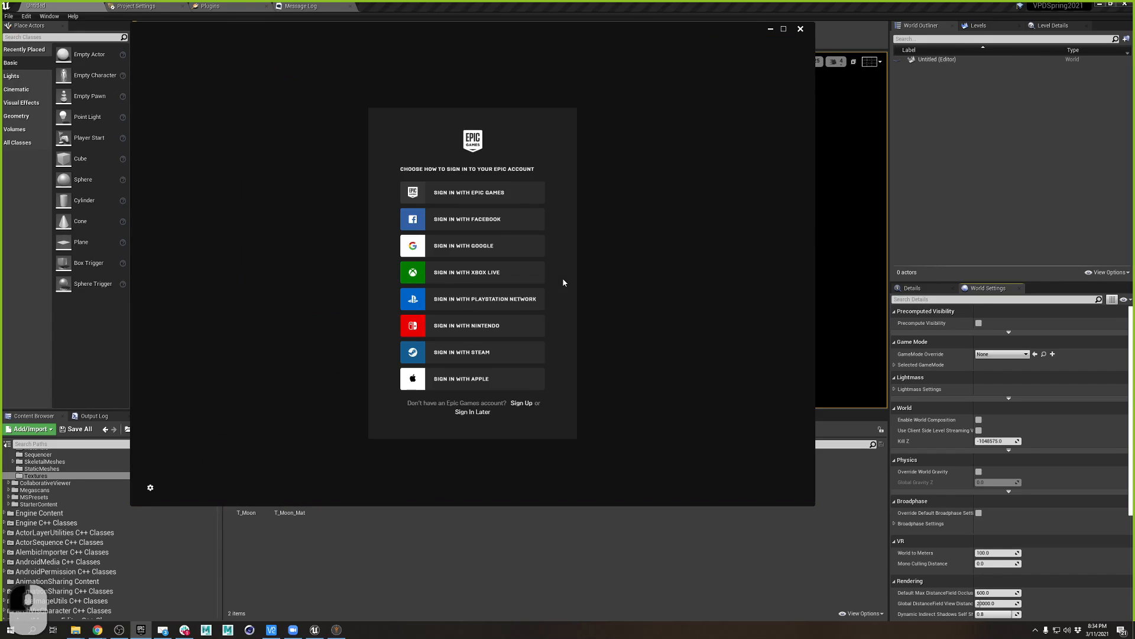
click(504, 190)
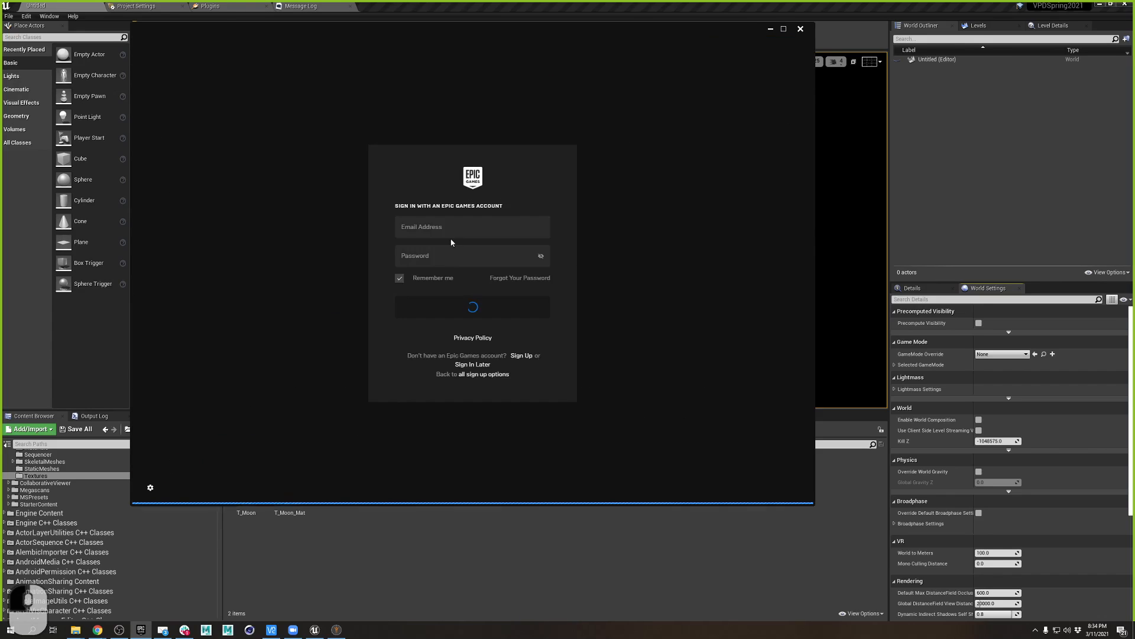
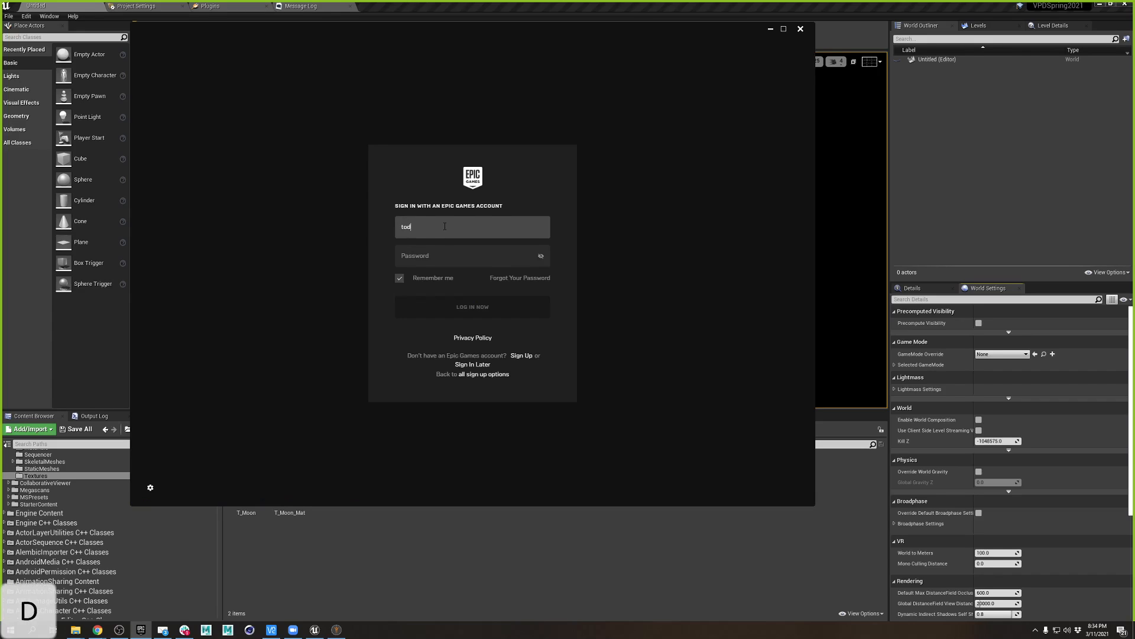
- Enter the account e-mail and password and submit the sign-in
key(Tab)
text(********)
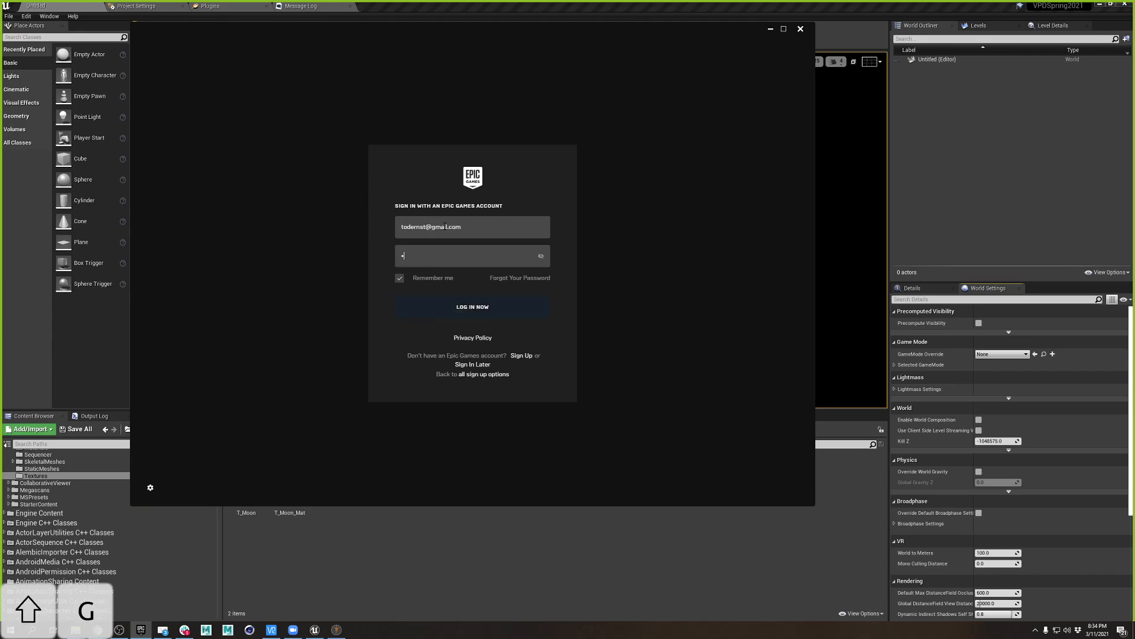
key(Return)
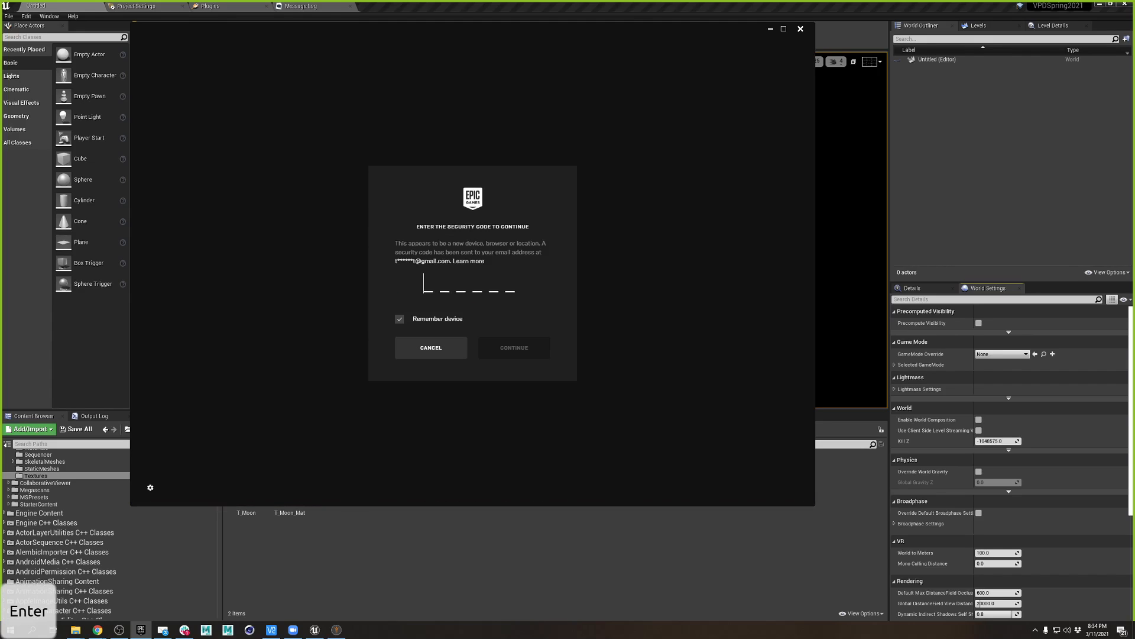
- Copy the security code from the e-mail and paste it to finish signing in
click(163, 630)
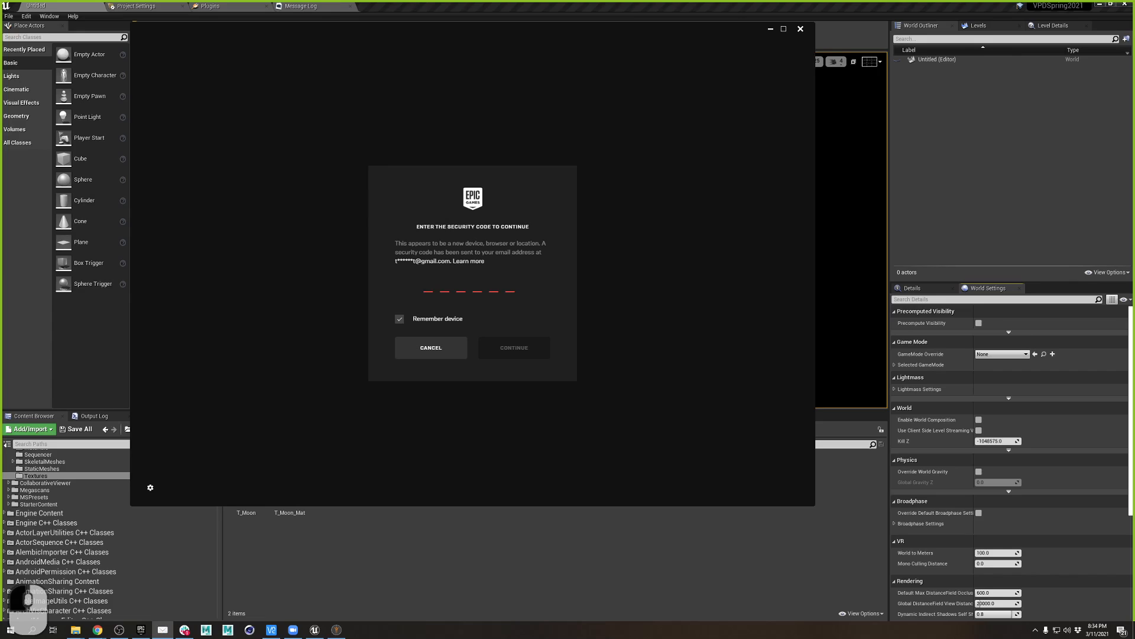
key(ctrl+c)
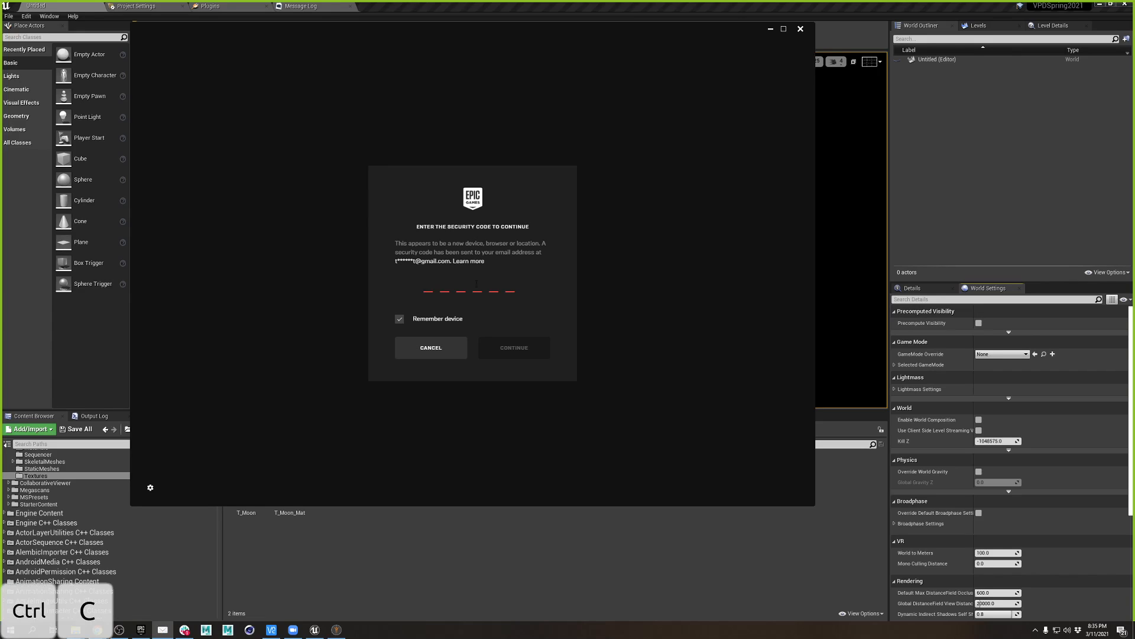
key(ctrl+v)
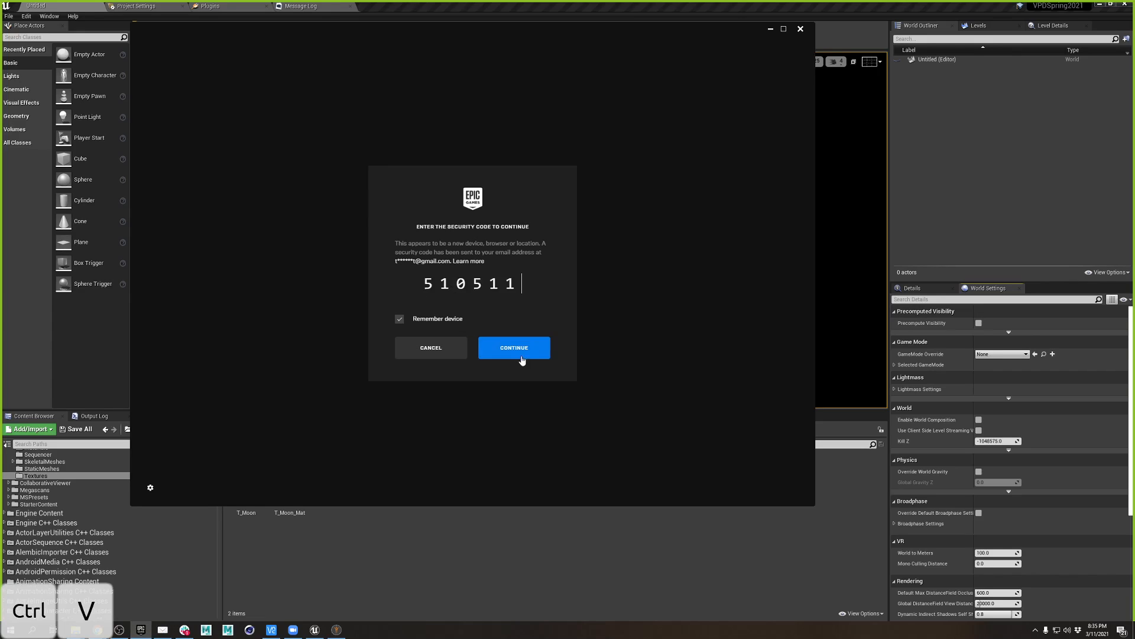
click(519, 349)
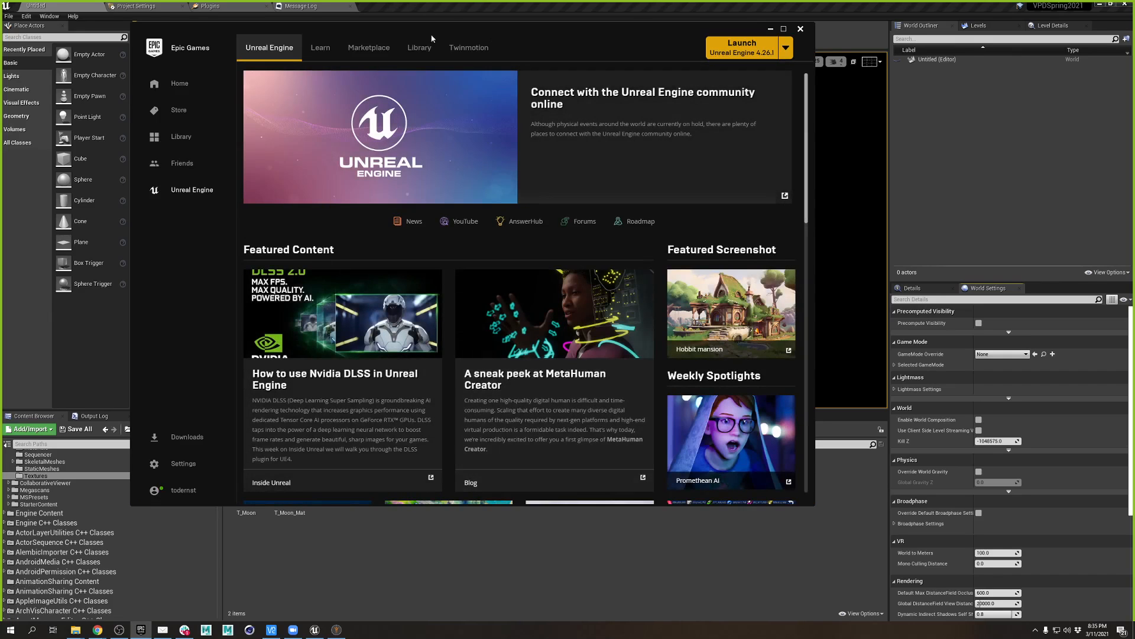
- Search the Library vault for 'gym', find no items, and move to the Marketplace
click(420, 48)
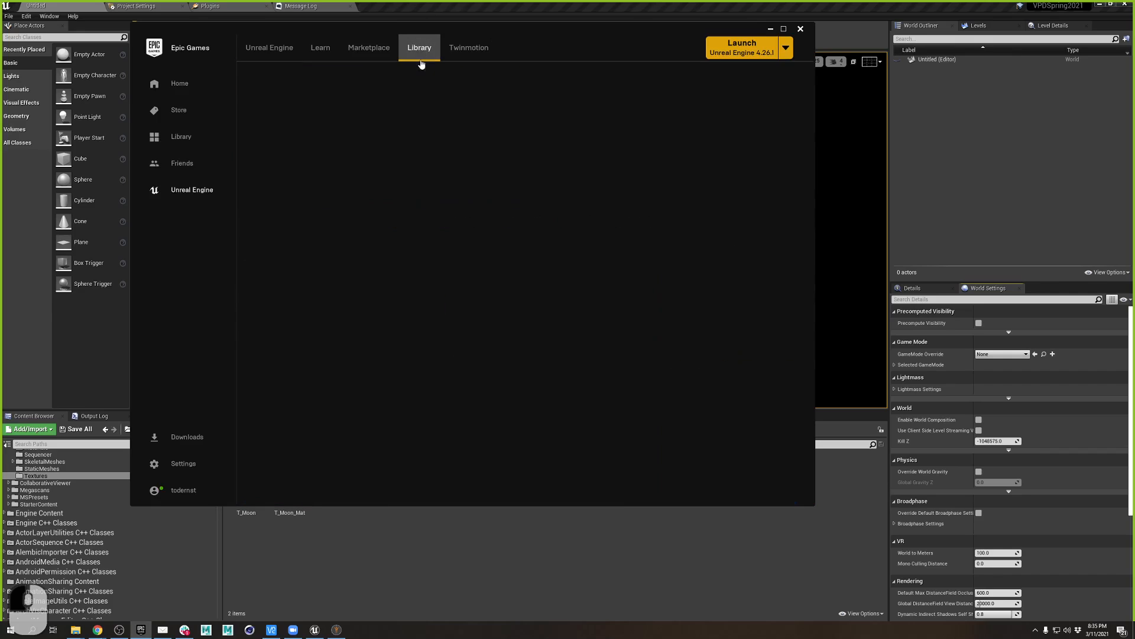
scroll(611, 351, down, 7)
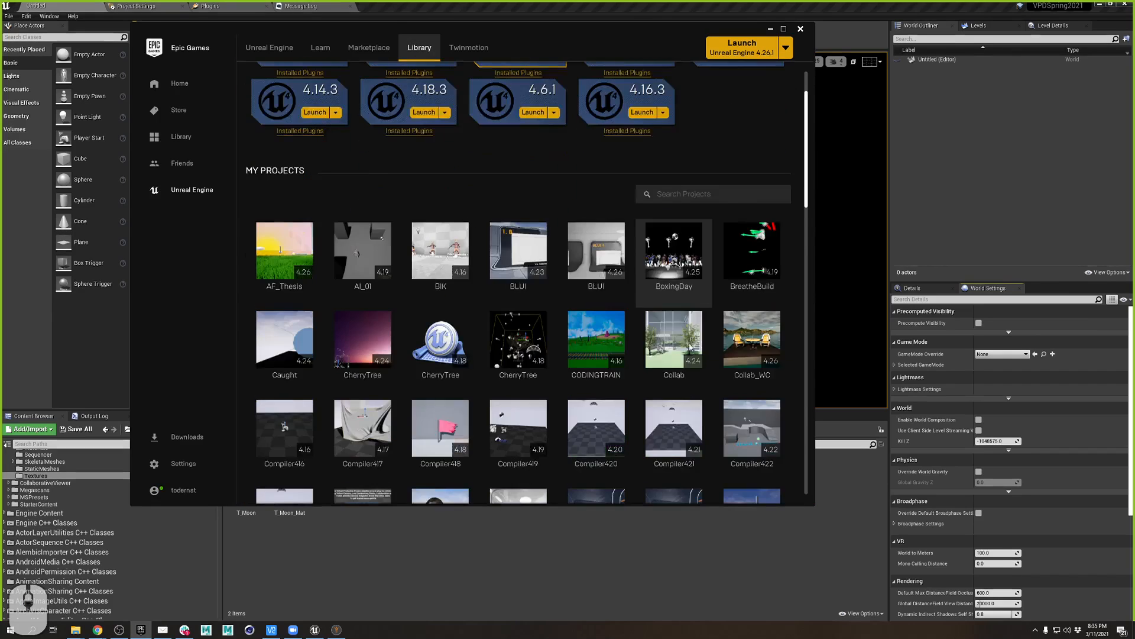
scroll(697, 346, down, 10)
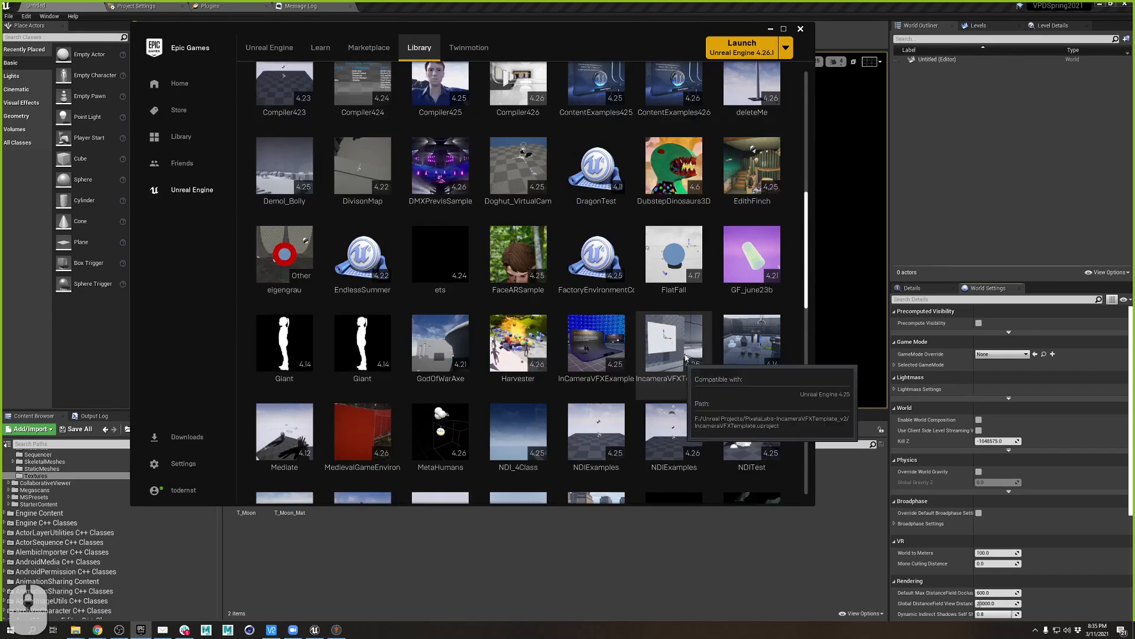
scroll(705, 373, down, 2)
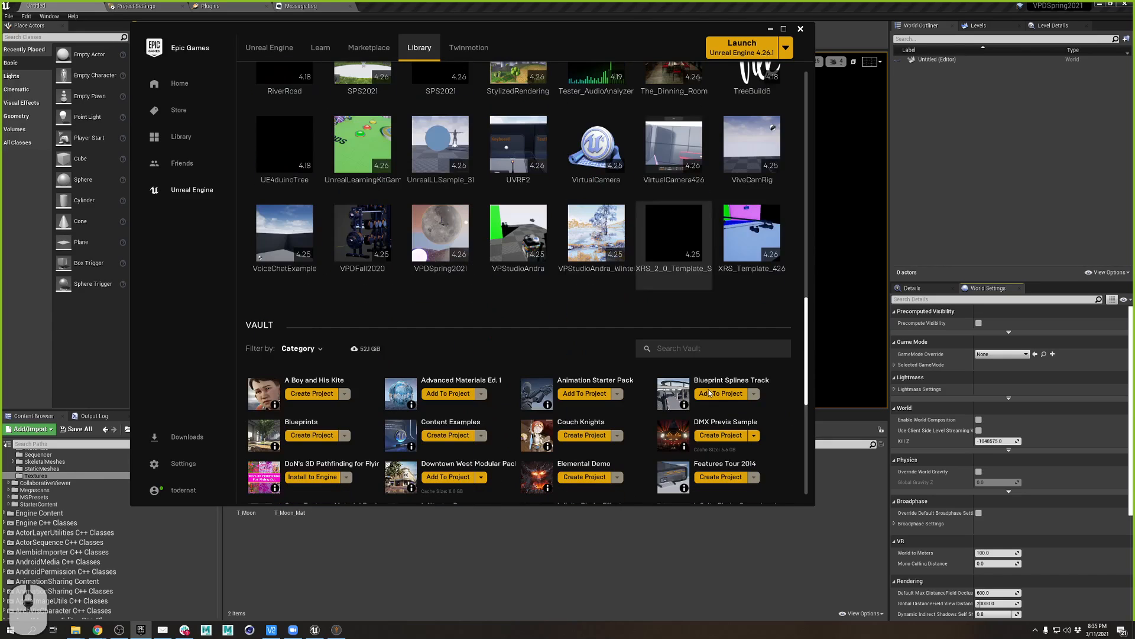
click(707, 349)
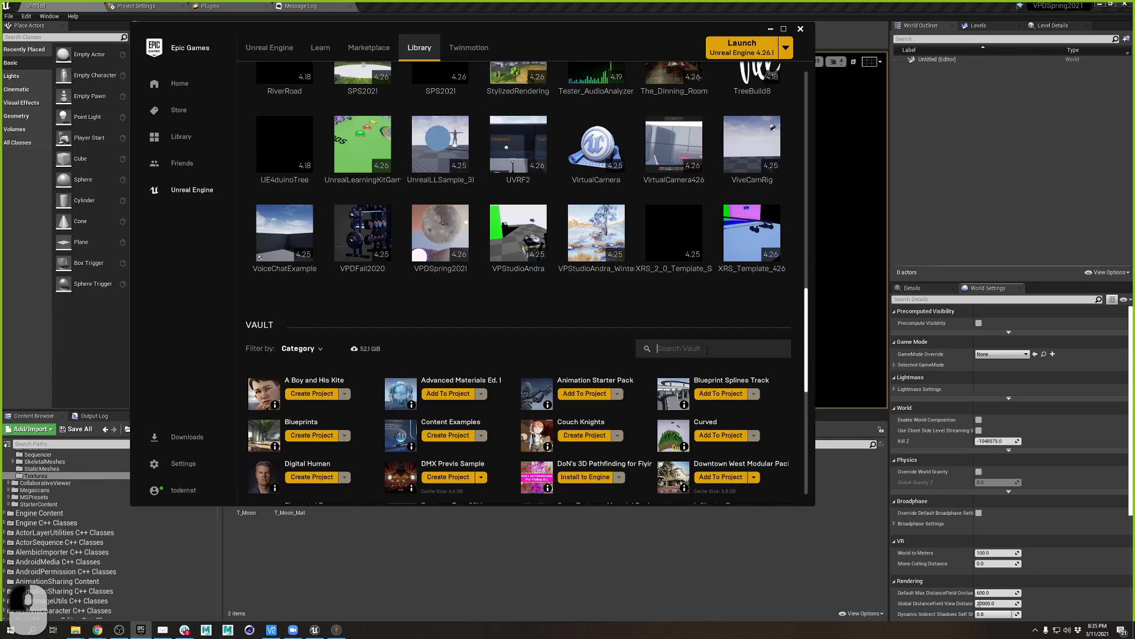
text(gym)
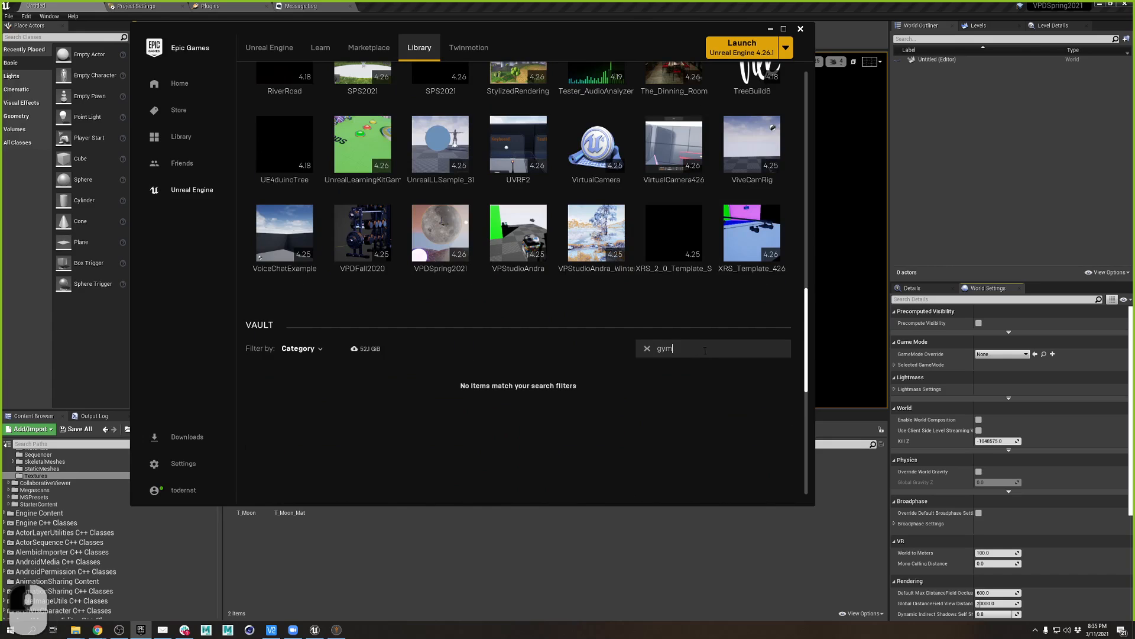
drag(707, 350, 654, 349)
click(362, 53)
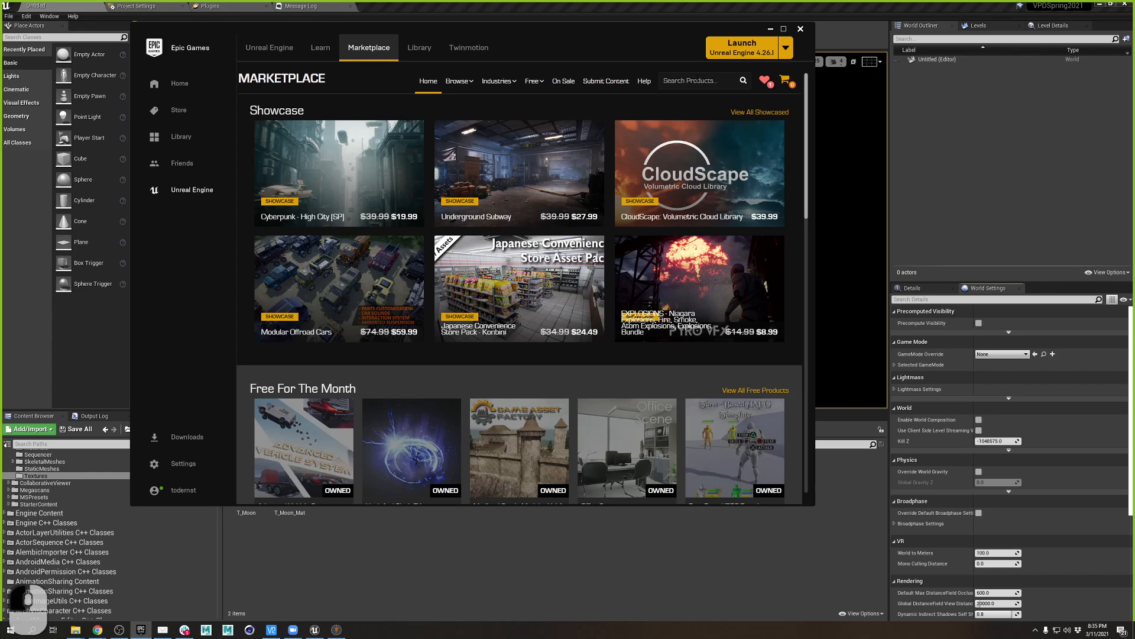
- Search the Marketplace for 'gym' and open the Home Gym Mini Pack
click(697, 80)
text(gym)
key(Return)
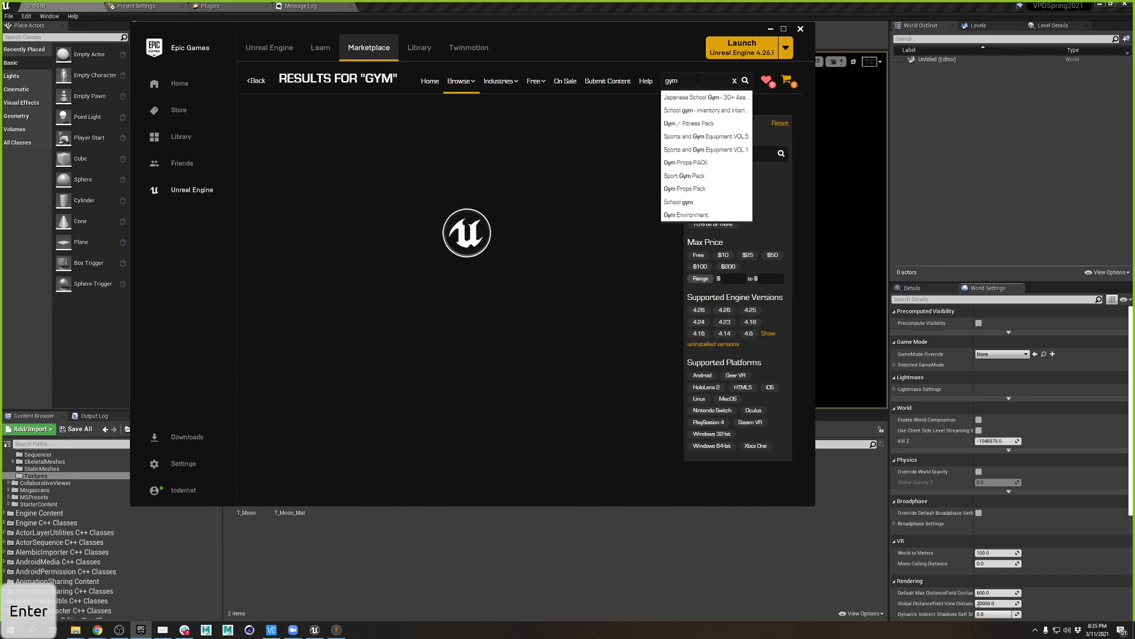
scroll(411, 374, down, 5)
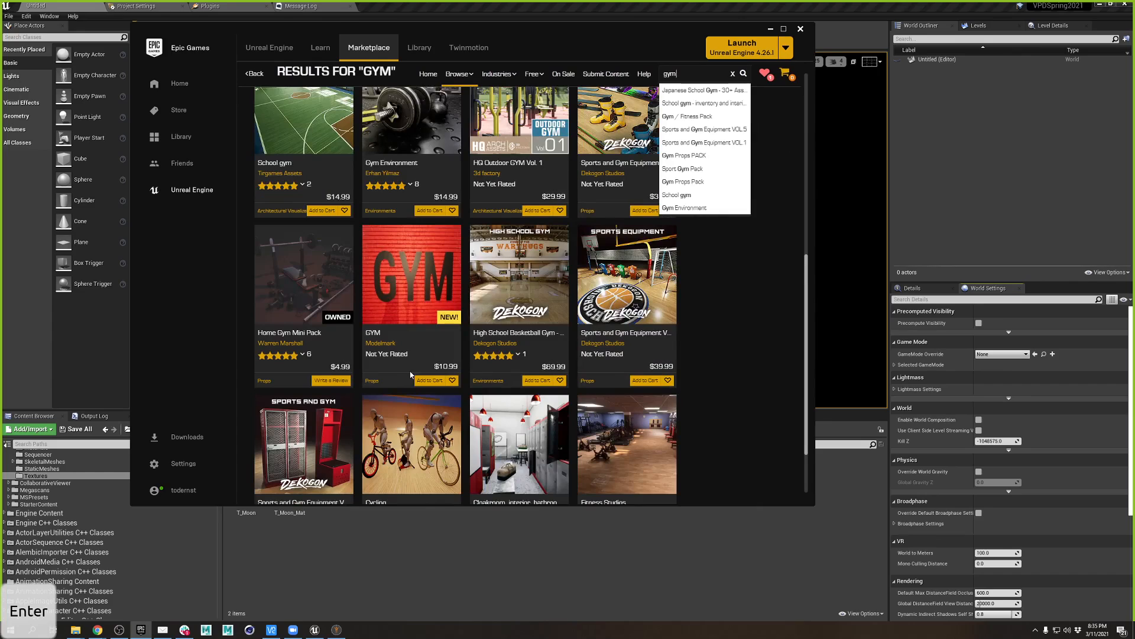
click(303, 288)
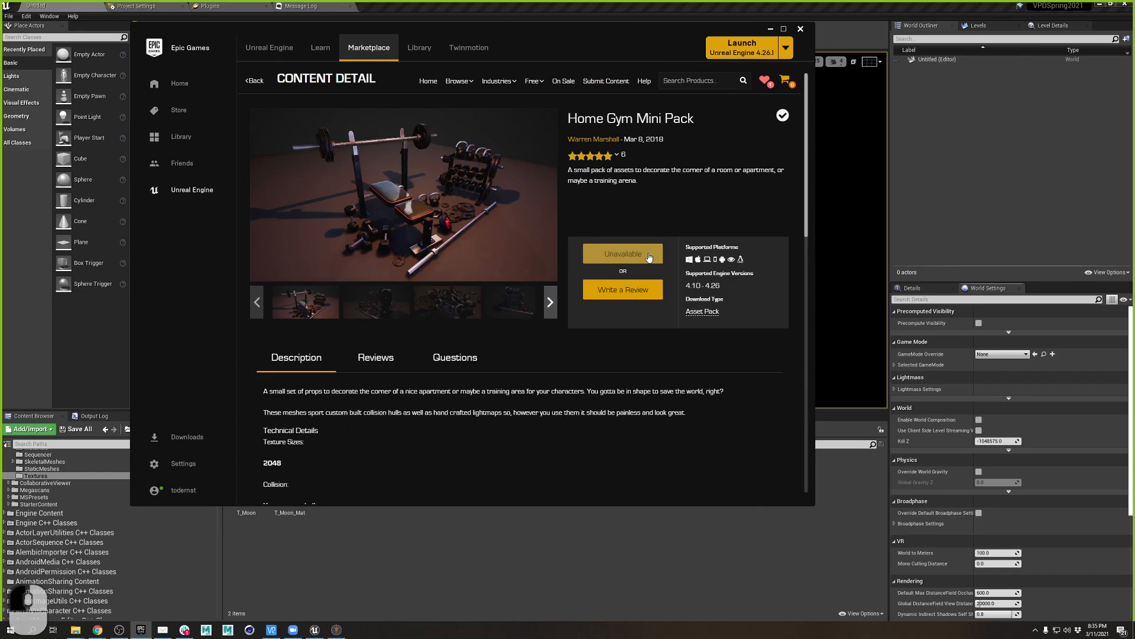
- Scroll through the Home Gym Mini Pack page to review its details
click(650, 258)
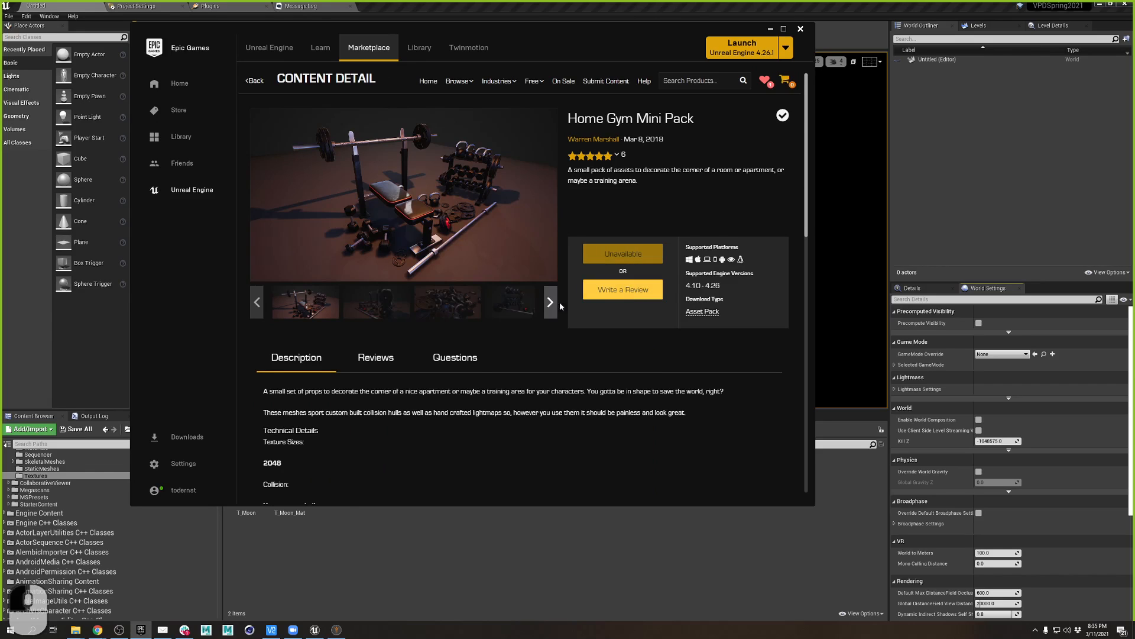
scroll(482, 296, down, 5)
scroll(469, 296, up, 5)
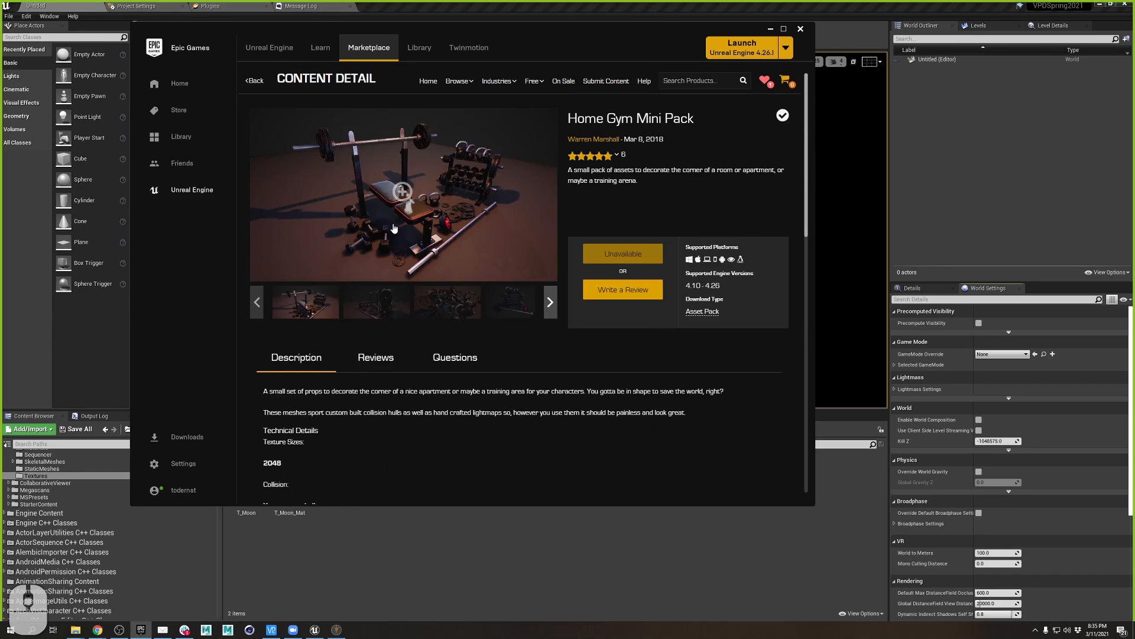
scroll(441, 381, down, 10)
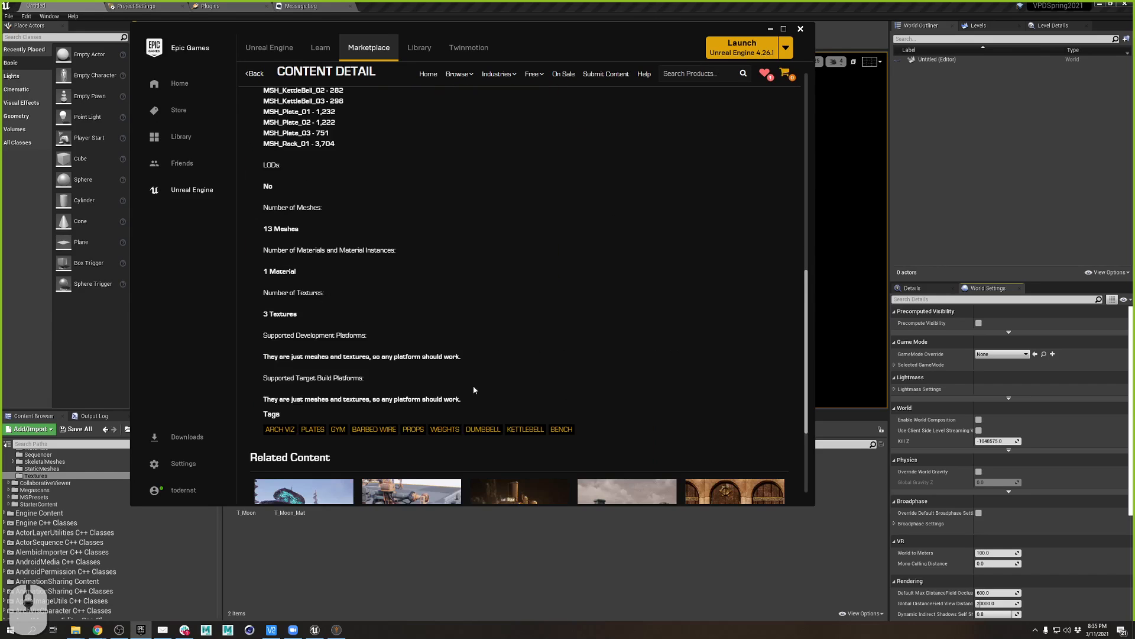
scroll(473, 389, down, 3)
scroll(500, 391, up, 13)
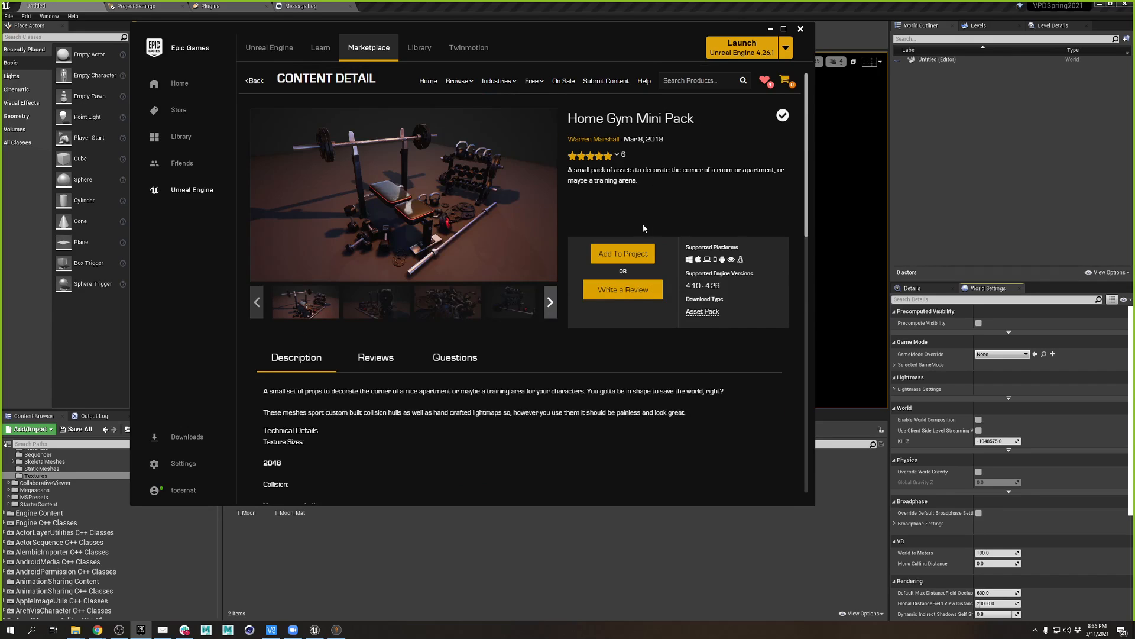
- Start adding the Home Gym Mini Pack to a project, filtering projects with 'vpd'
click(624, 256)
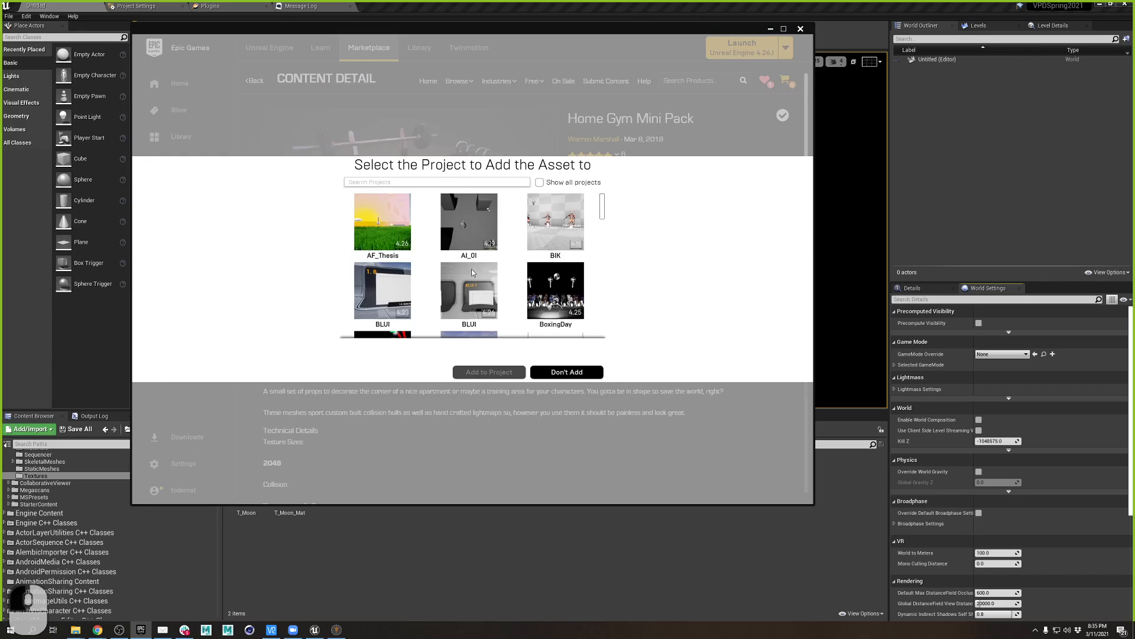
scroll(473, 271, down, 3)
scroll(502, 279, up, 3)
click(466, 183)
text(vpd)
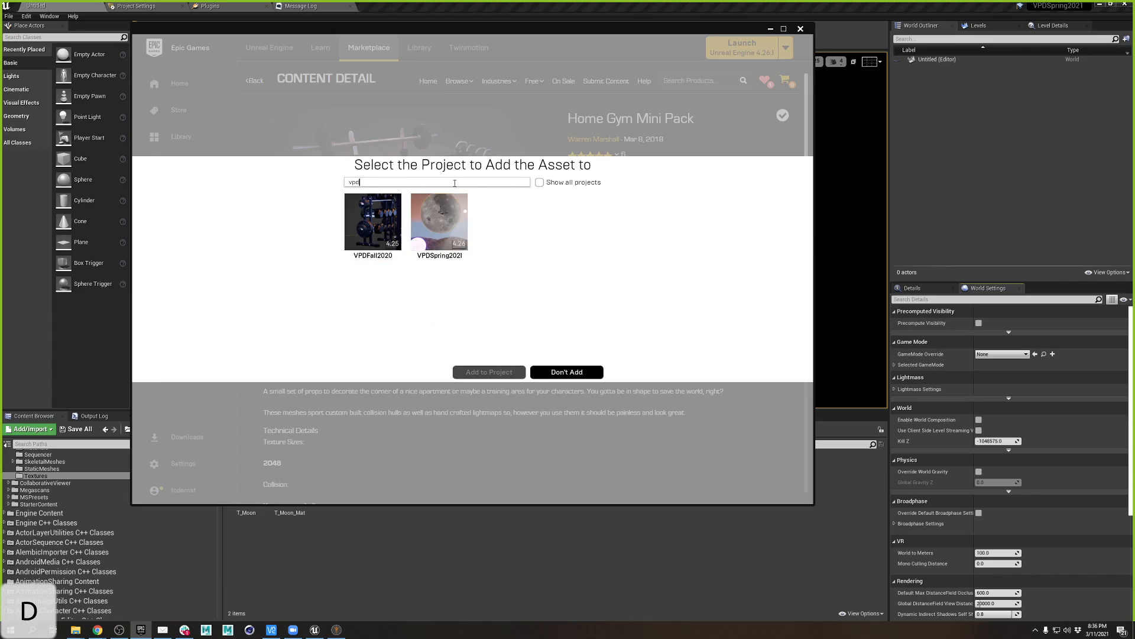
- Pick VPDFall2020 as the target, then decline overwriting the pack files already there
click(379, 231)
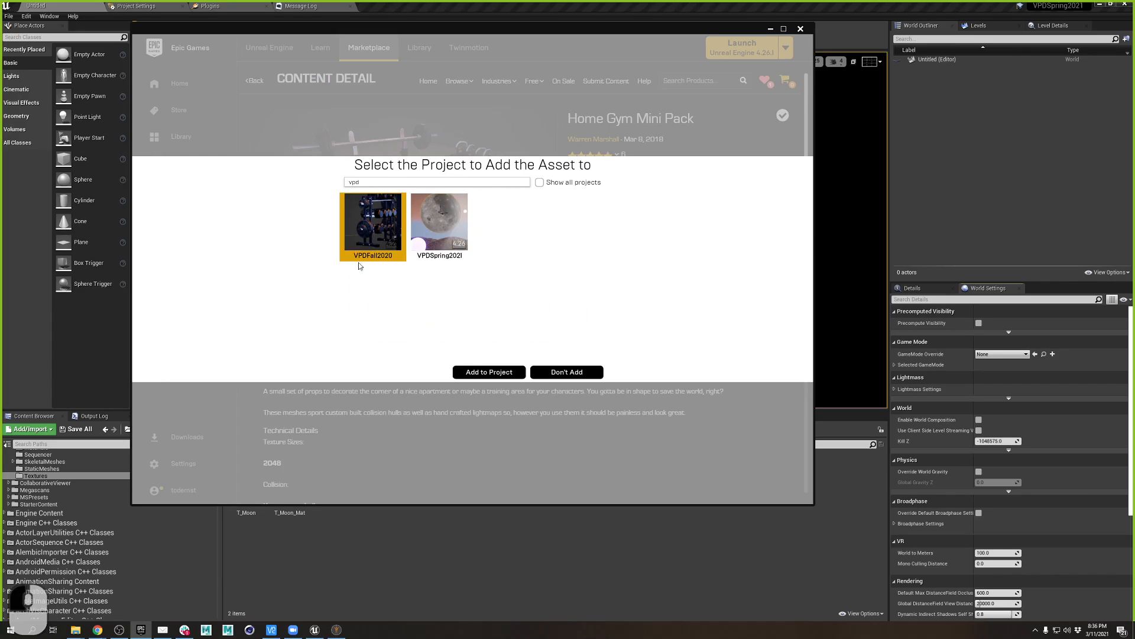
click(503, 372)
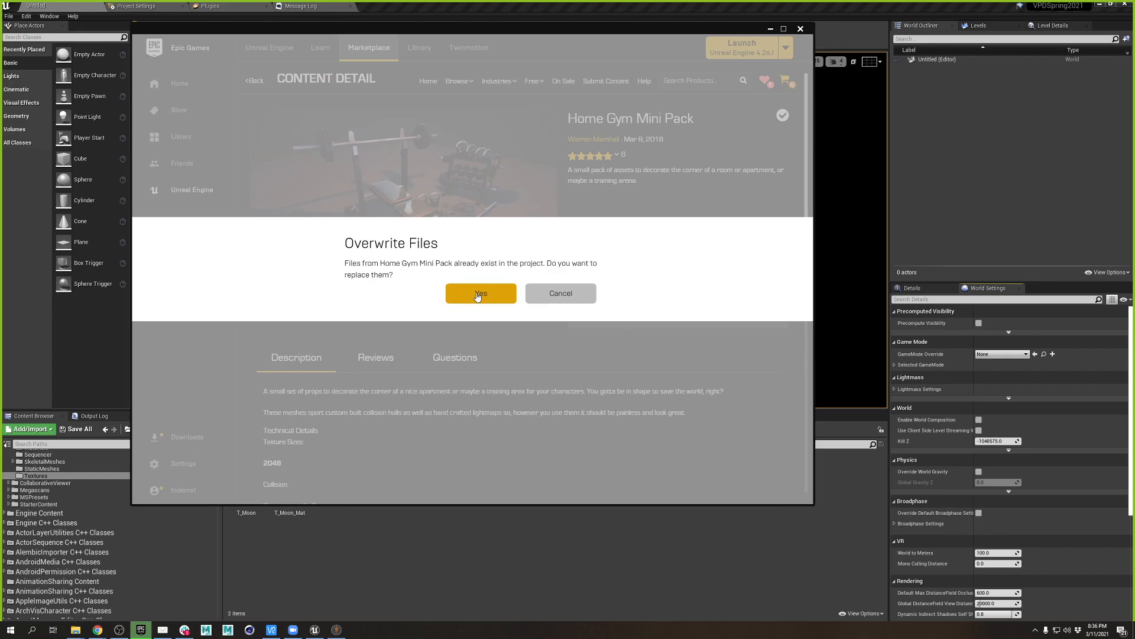
click(556, 294)
- Add the Home Gym Mini Pack to the VPDSpring2021 project, then go back to the Library vault
click(615, 256)
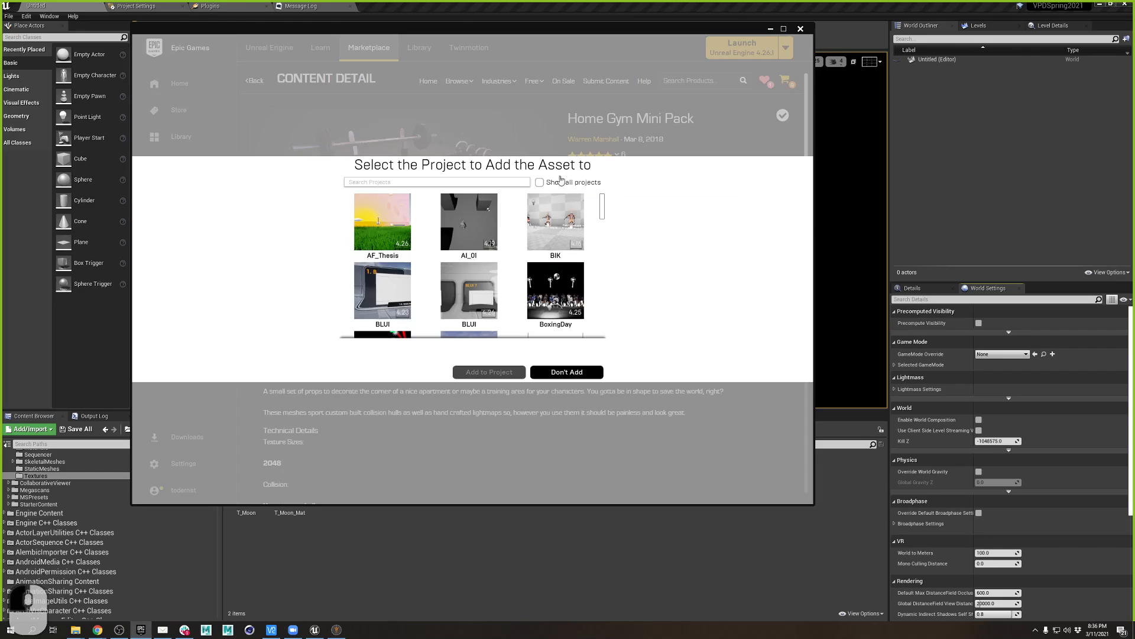
scroll(571, 249, down, 5)
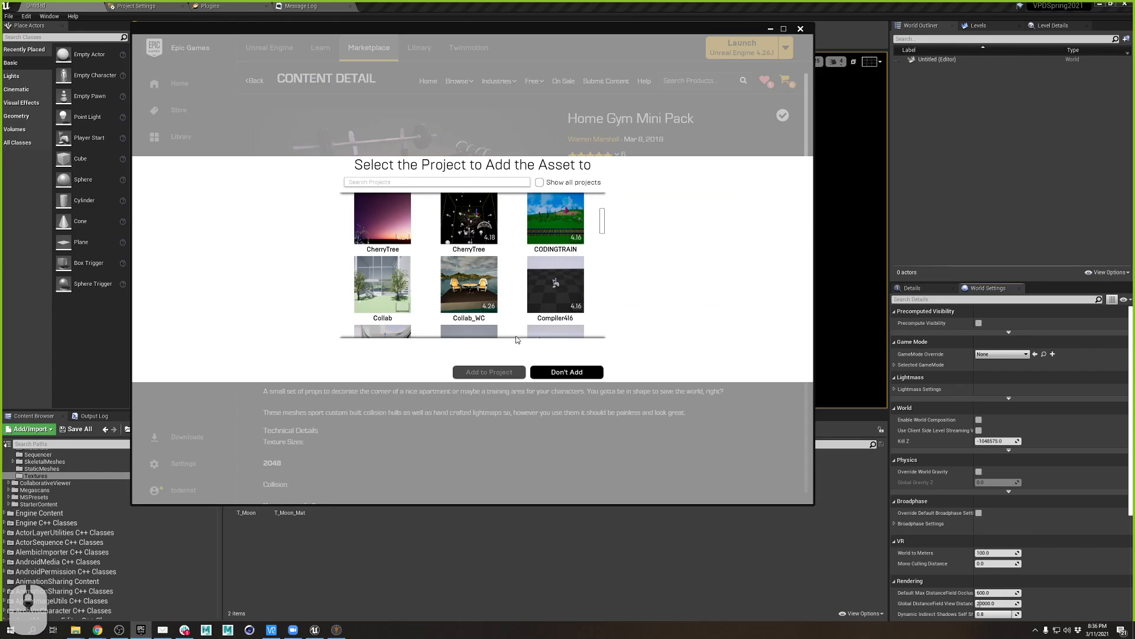
scroll(583, 278, down, 3)
scroll(584, 278, down, 2)
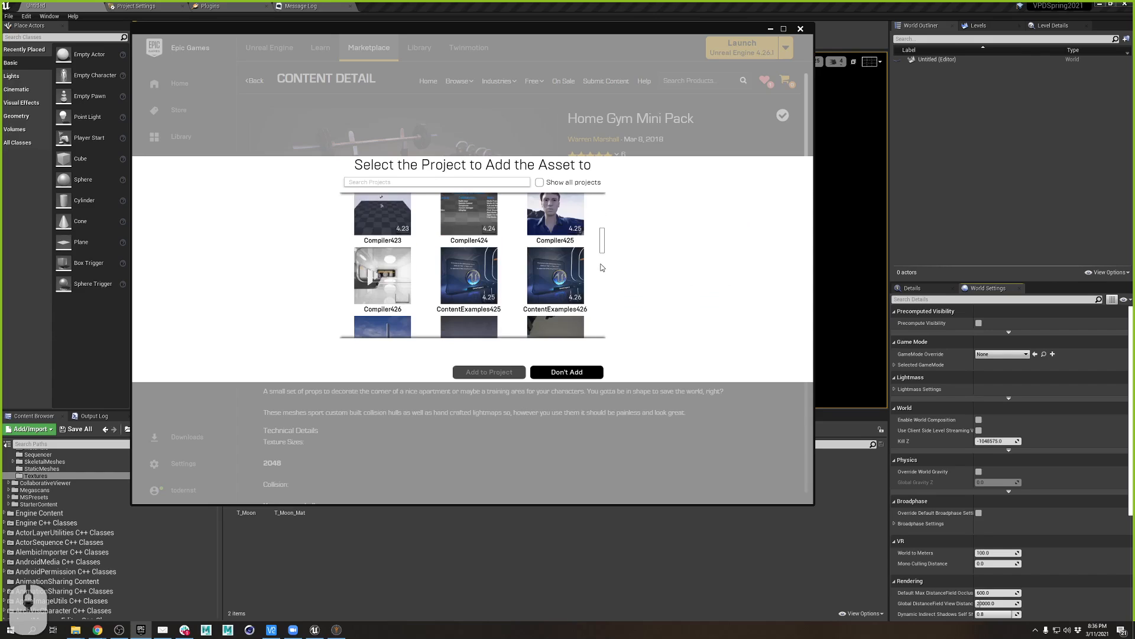
drag(603, 240, 605, 335)
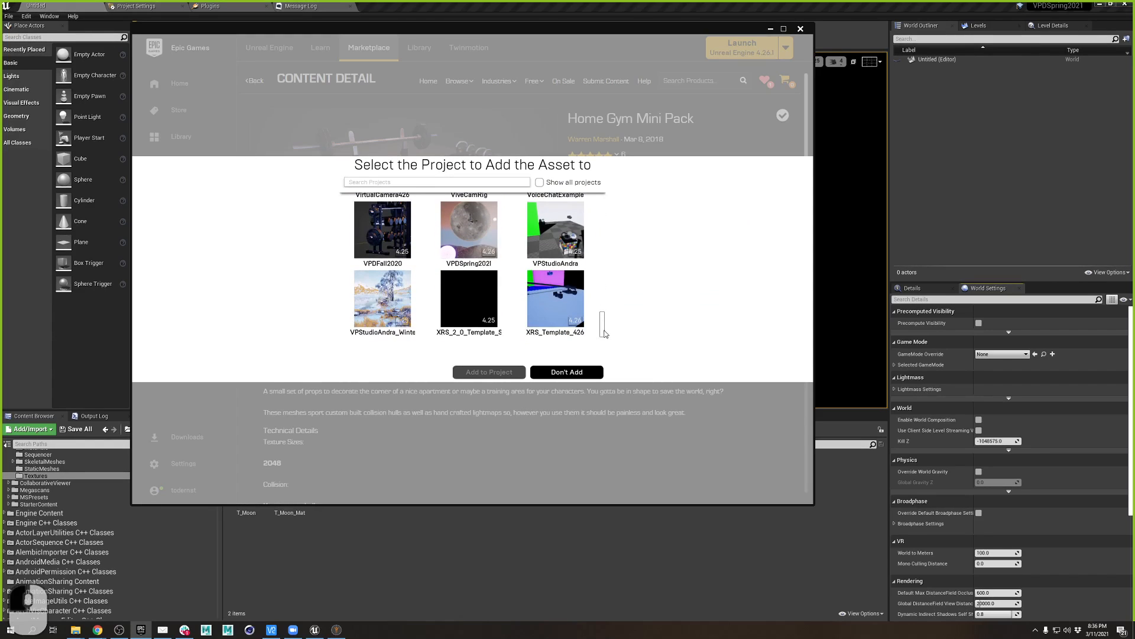
click(477, 212)
click(496, 372)
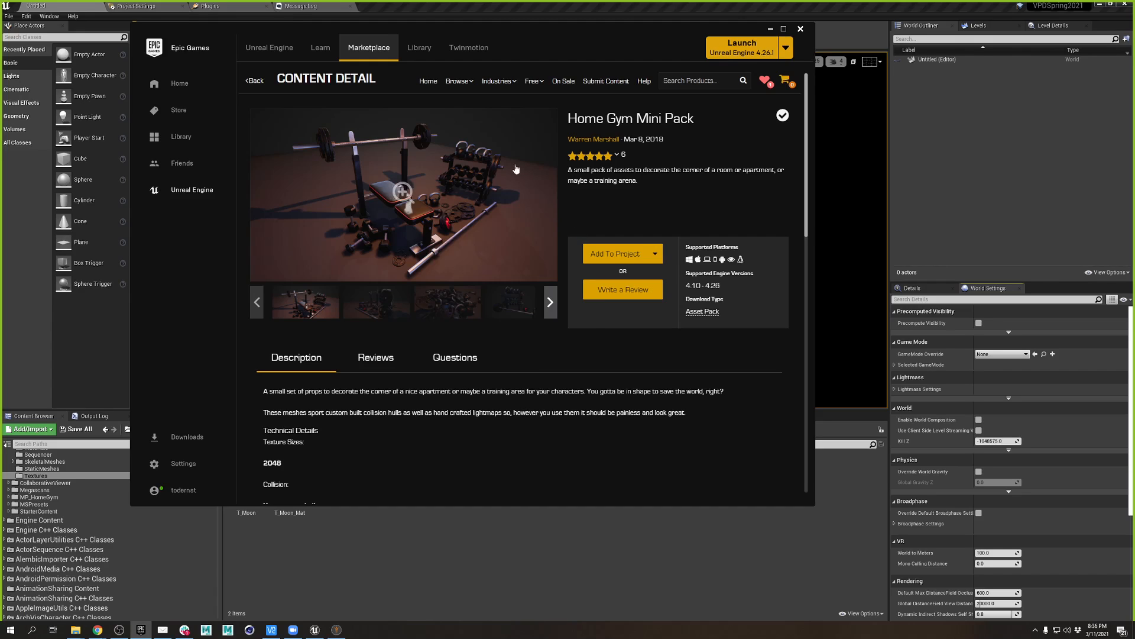
click(419, 48)
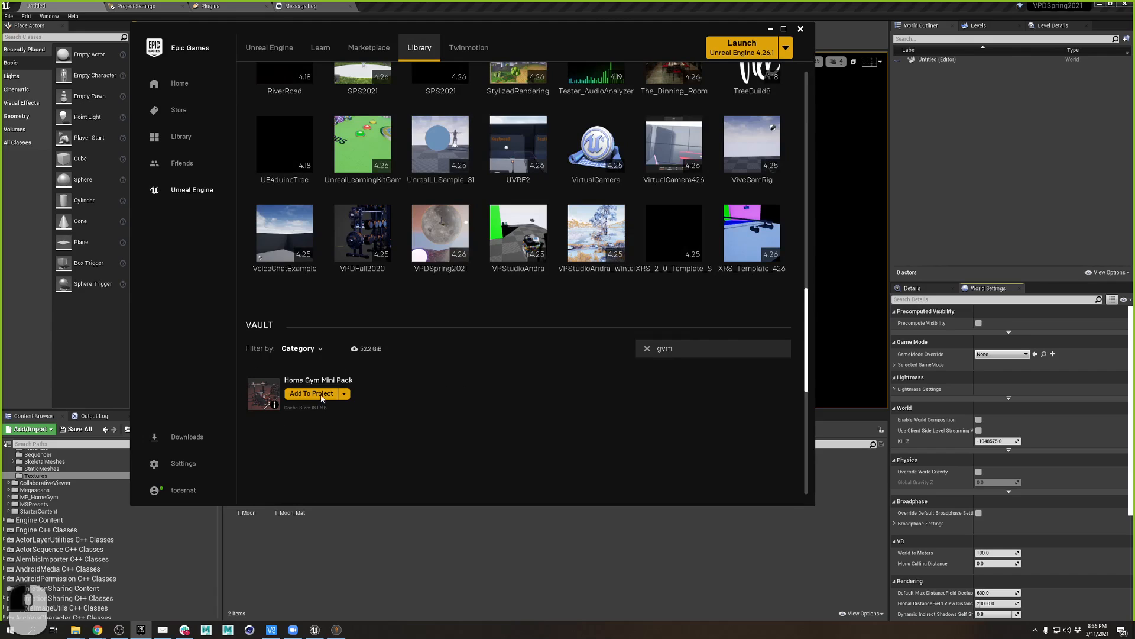
- Open MP_HomeGym's Overview level using the Level filter and fly around the bench, rack and dumbbells
click(772, 27)
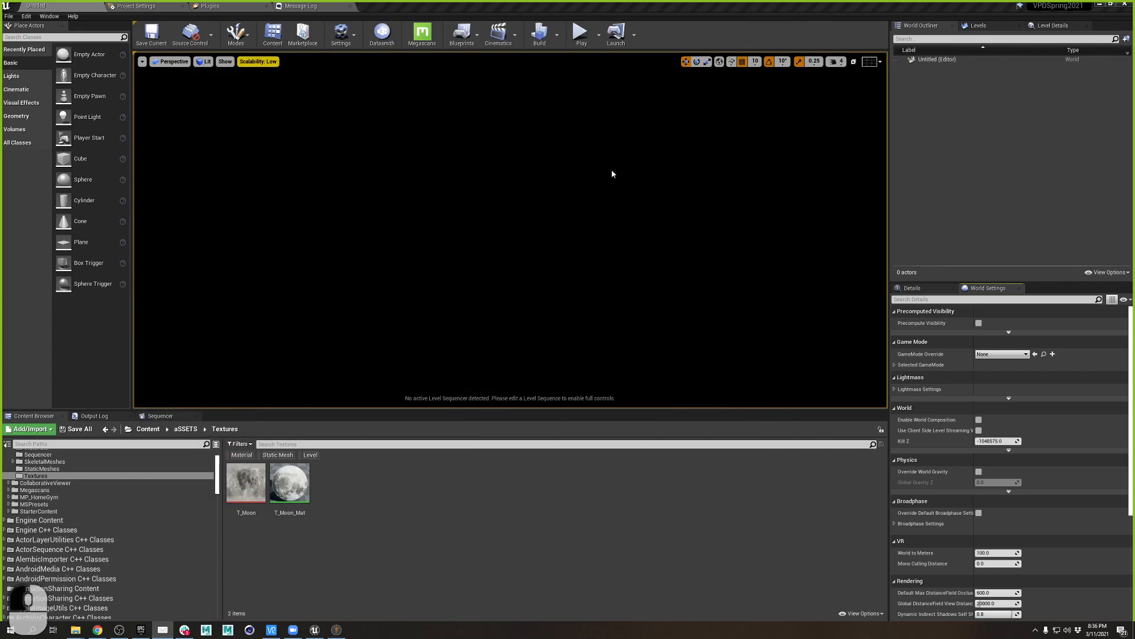
scroll(44, 518, up, 2)
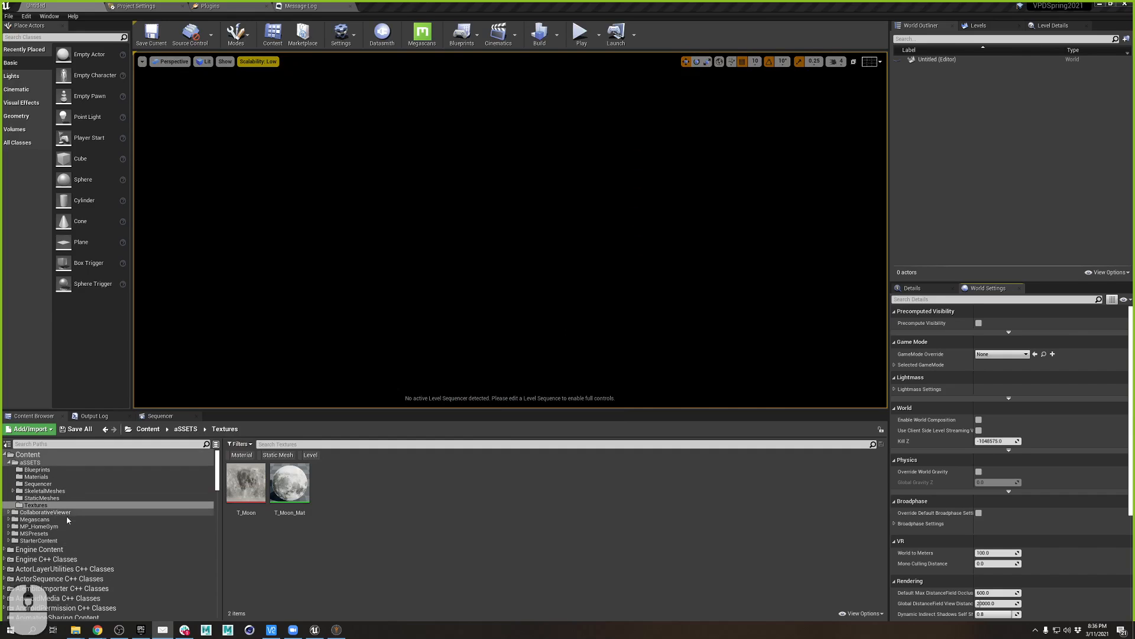
click(39, 526)
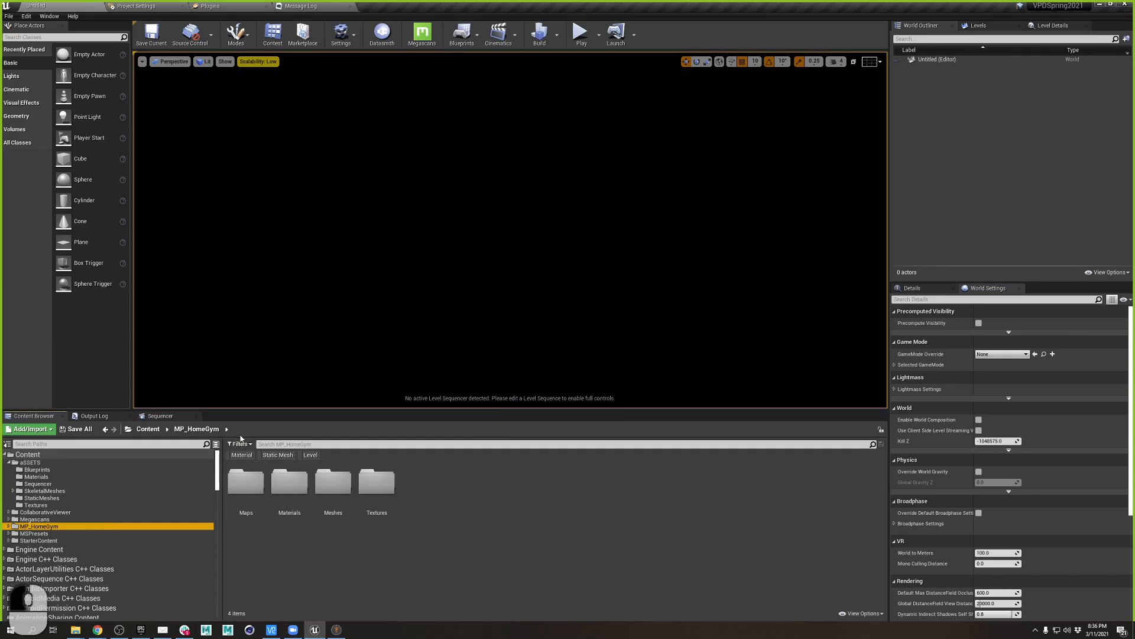
click(309, 454)
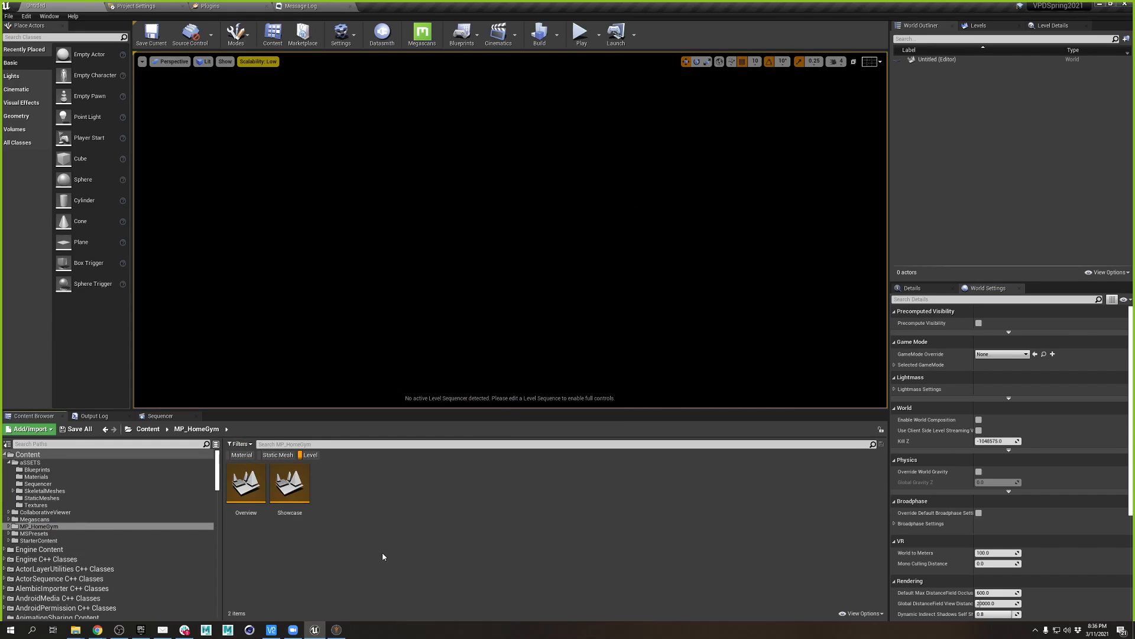
double_click(246, 481)
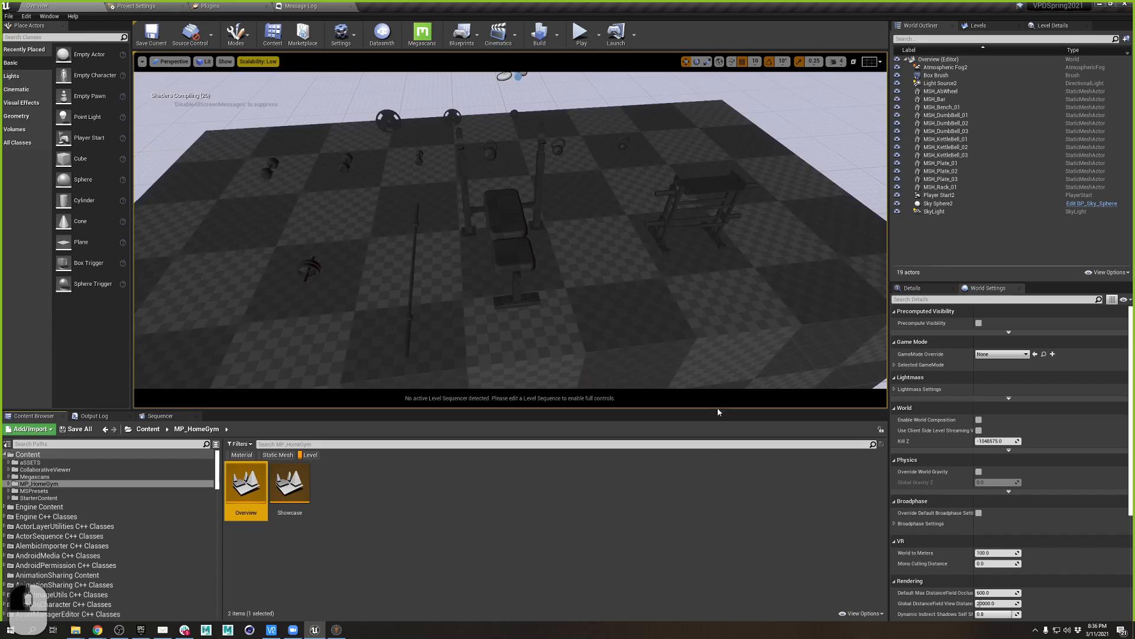
right_drag(731, 354, 620, 347)
key(a)
key(d)
key(a)
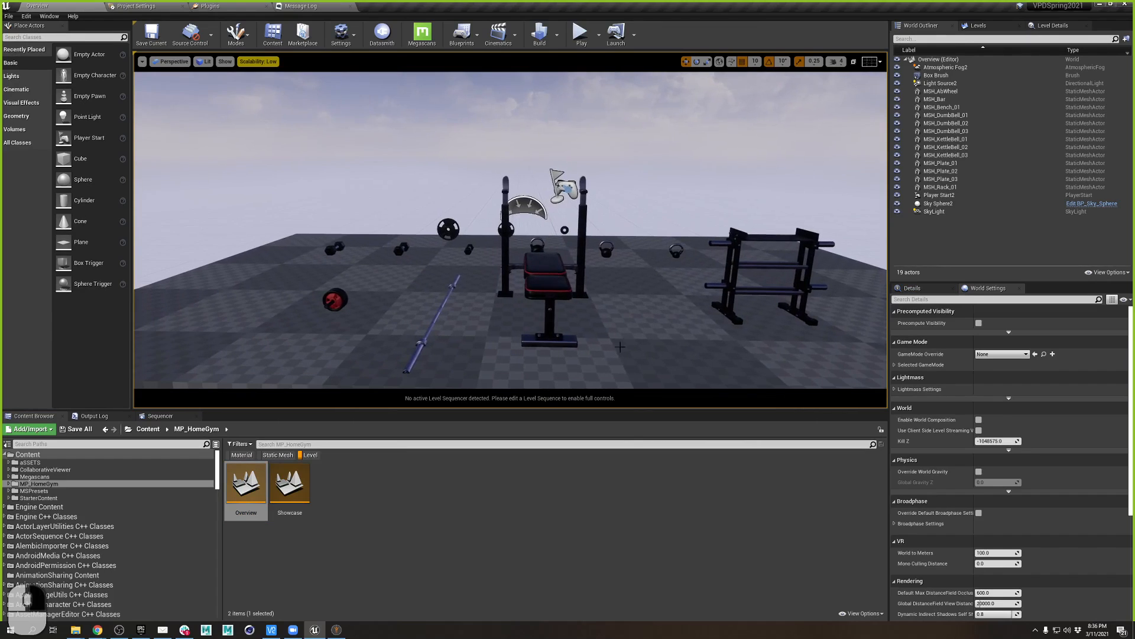
- Open the Showcase level and fly around its dark, light-ringed gym room from several angles
double_click(290, 482)
key(q)
mouse_move(591, 393)
right_down()
mouse_move(580, 369)
mouse_move(553, 384)
mouse_move(521, 378)
mouse_move(562, 393)
mouse_move(650, 381)
mouse_move(654, 363)
mouse_move(641, 390)
mouse_move(567, 377)
mouse_move(623, 390)
mouse_move(603, 375)
mouse_move(604, 387)
mouse_move(591, 379)
mouse_move(594, 393)
right_up()
key(a)
key(d)
key(a)
key(s)
key(e)
key(d)
key(w)
key(a)
key(w)
key(q)
key(d)
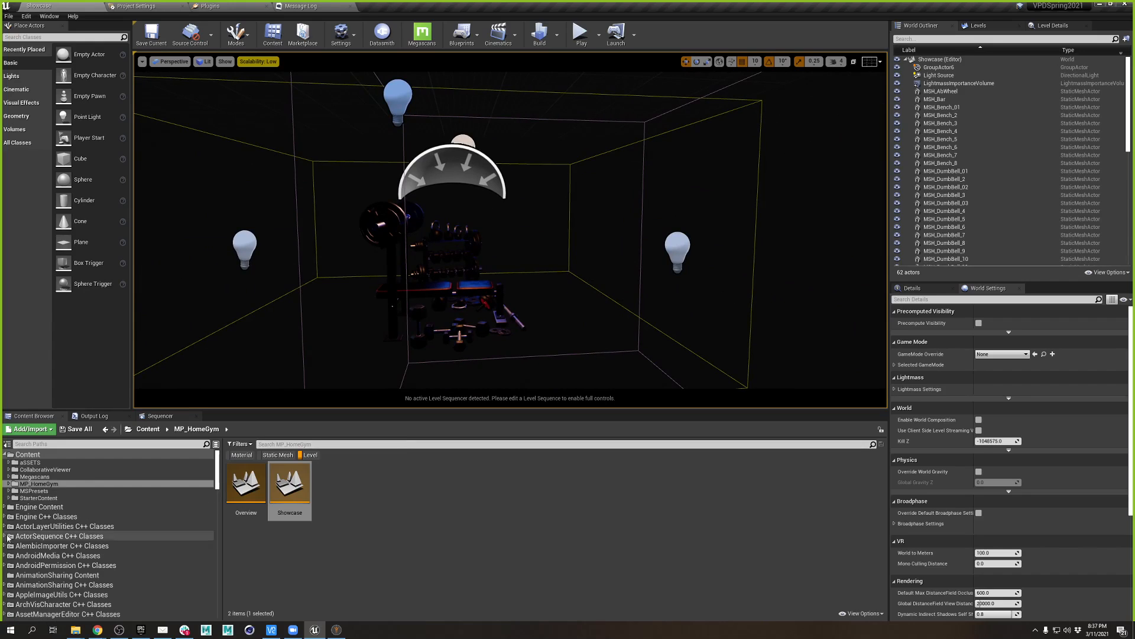
- Filter StarterContent to materials and drag M_Concrete_Tiles onto the gym room
click(39, 498)
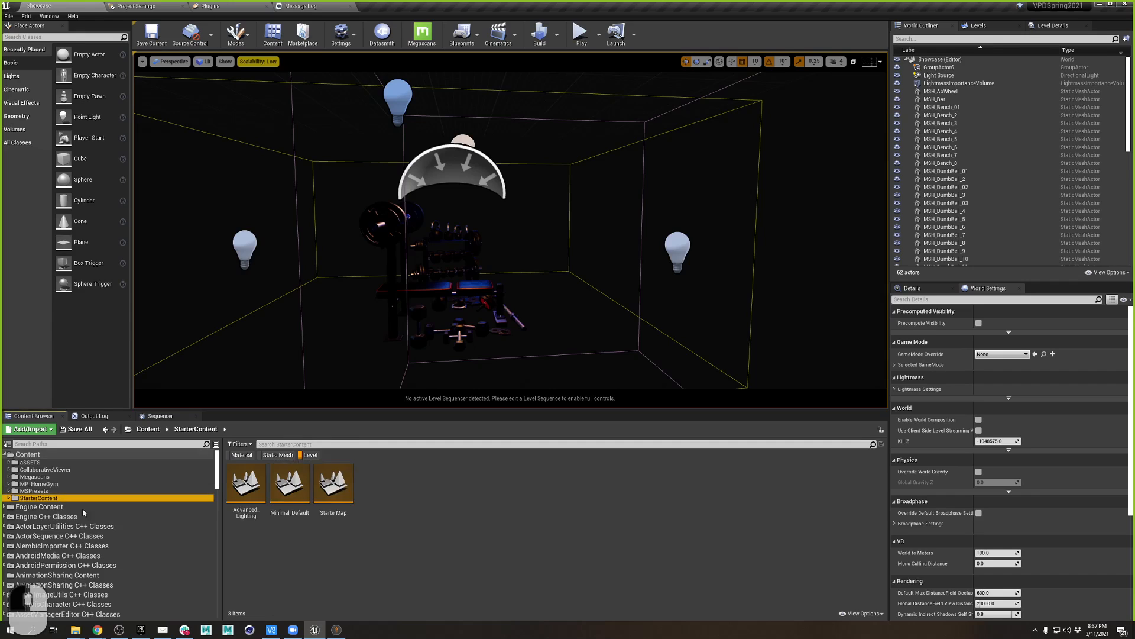
click(310, 444)
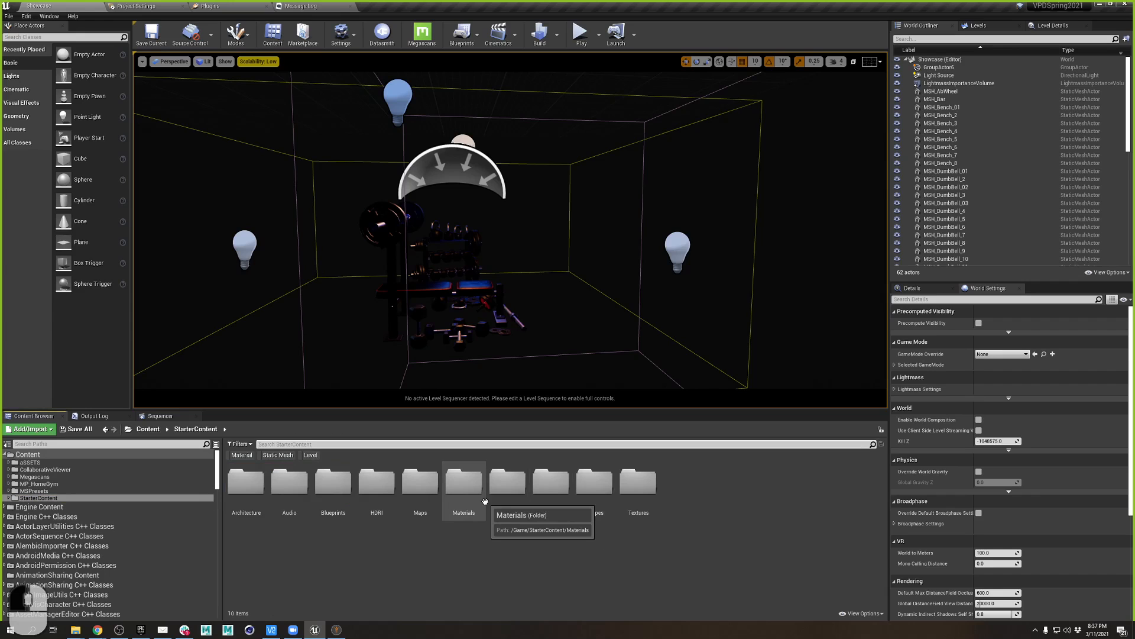
click(242, 455)
scroll(769, 591, down, 3)
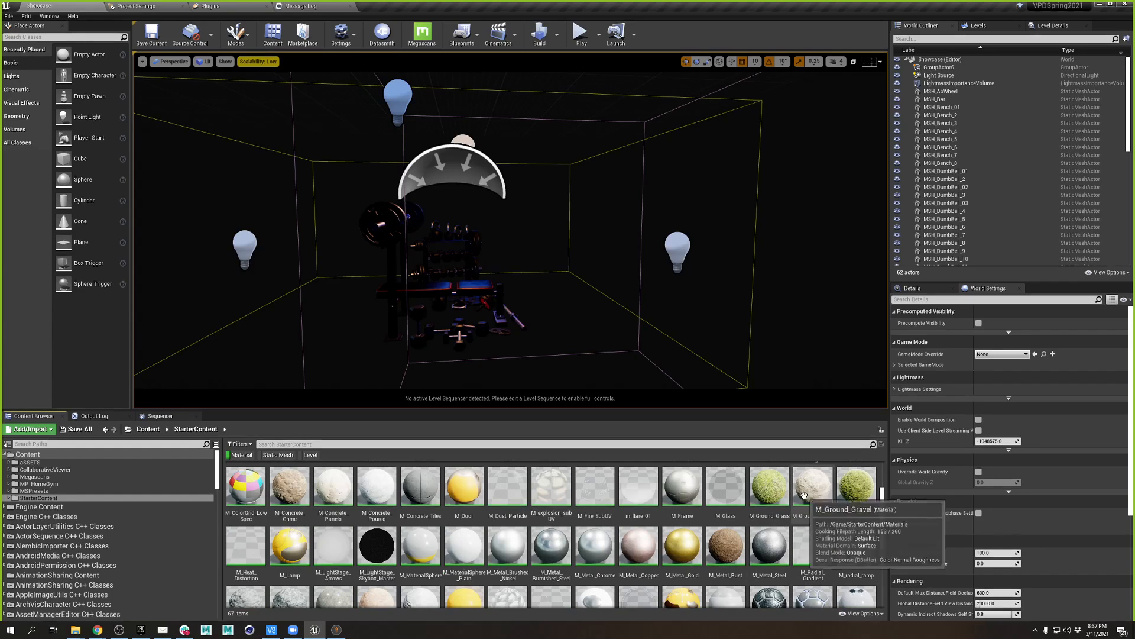
scroll(853, 556, down, 3)
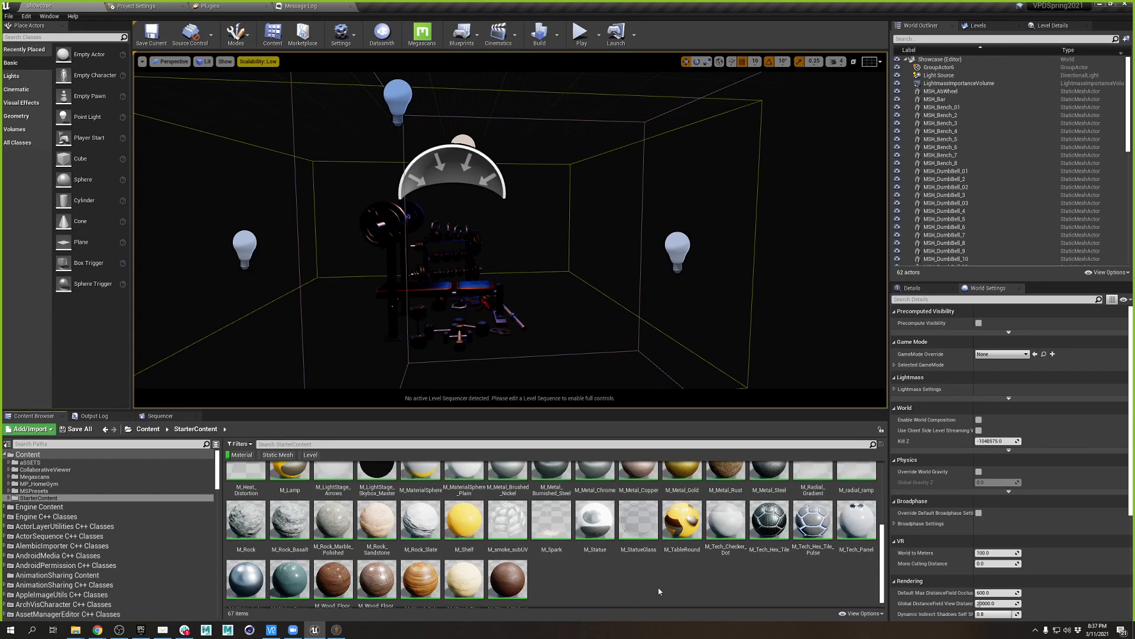
scroll(602, 581, up, 2)
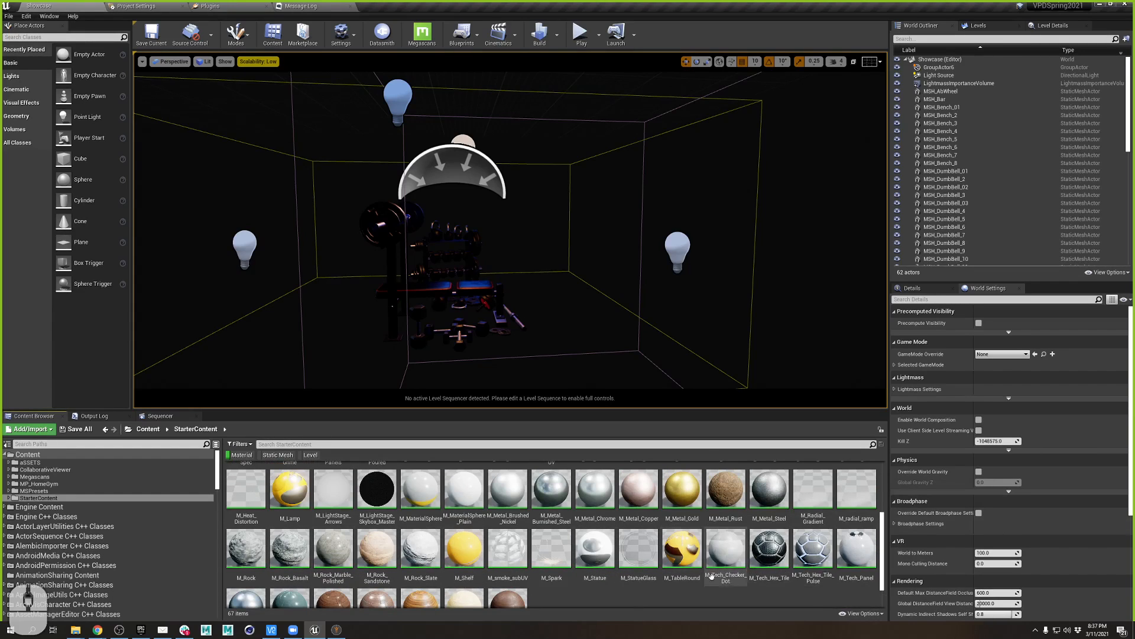
scroll(762, 548, up, 2)
scroll(763, 548, up, 2)
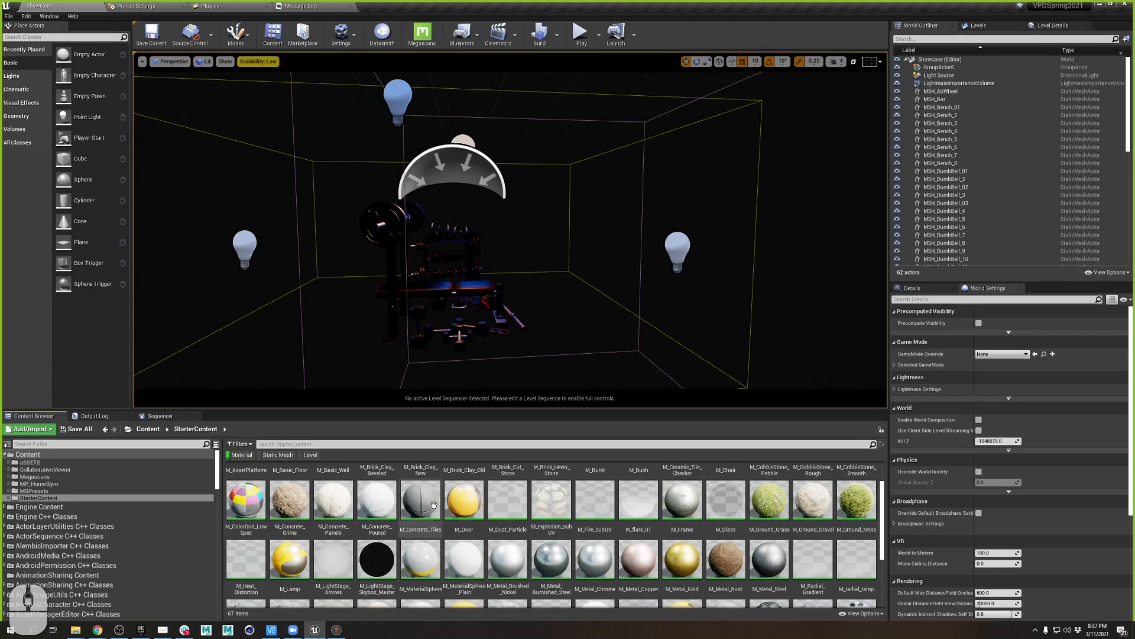
drag(421, 499, 197, 367)
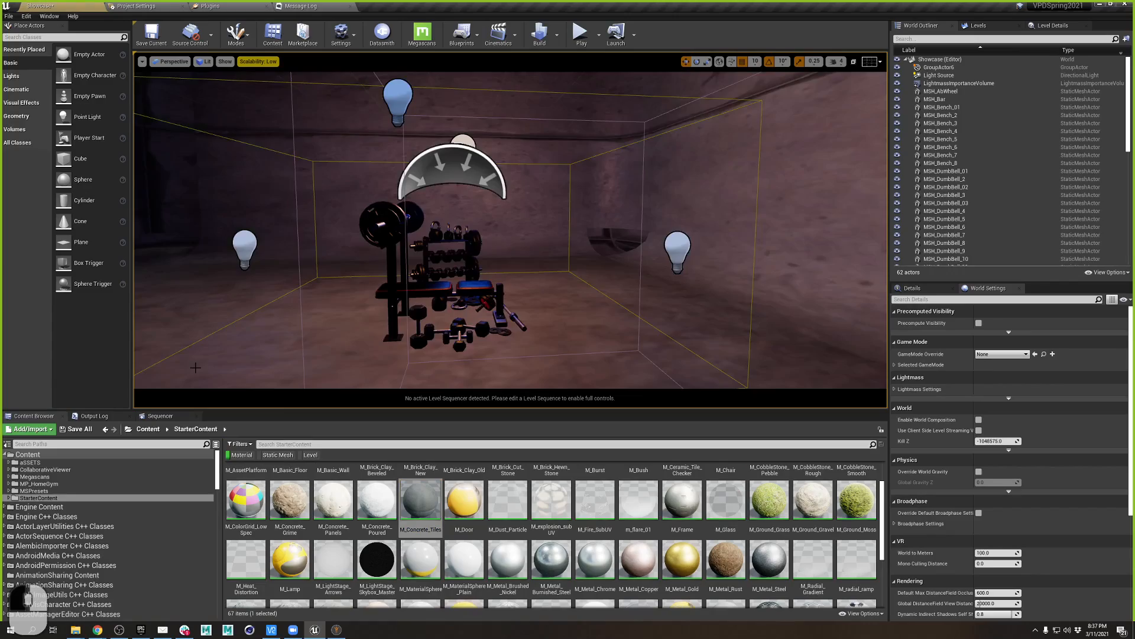
- Look around the retextured room, then show the aSSETS folder with the Material filter cleared
right_drag(196, 367, 2, 453)
key(a)
key(d)
key(d)
key(w)
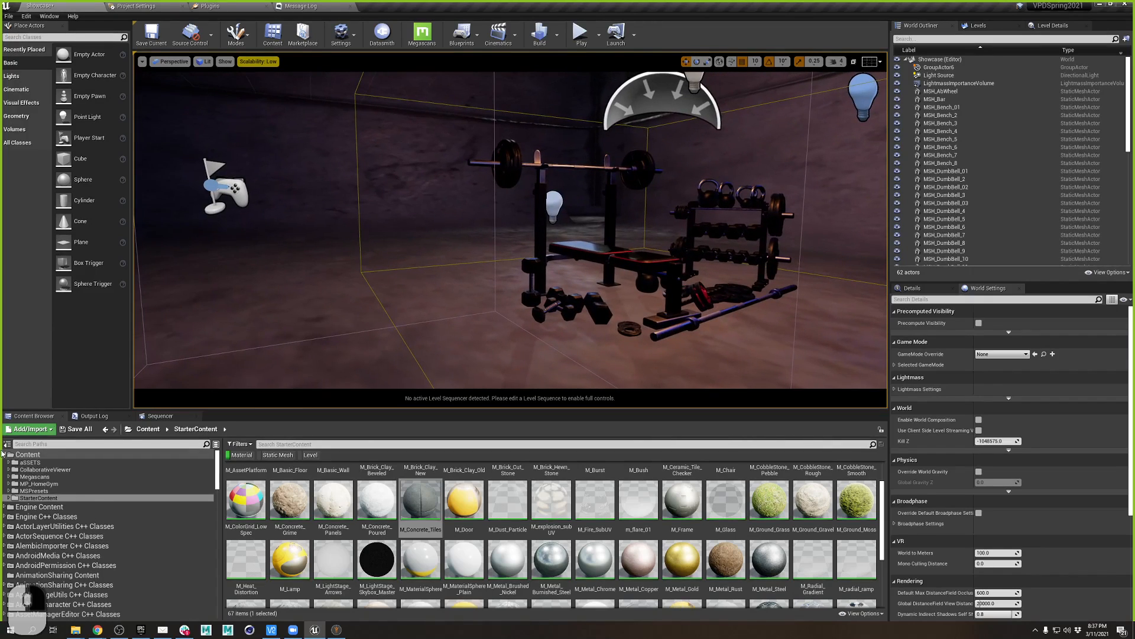
click(29, 462)
click(242, 455)
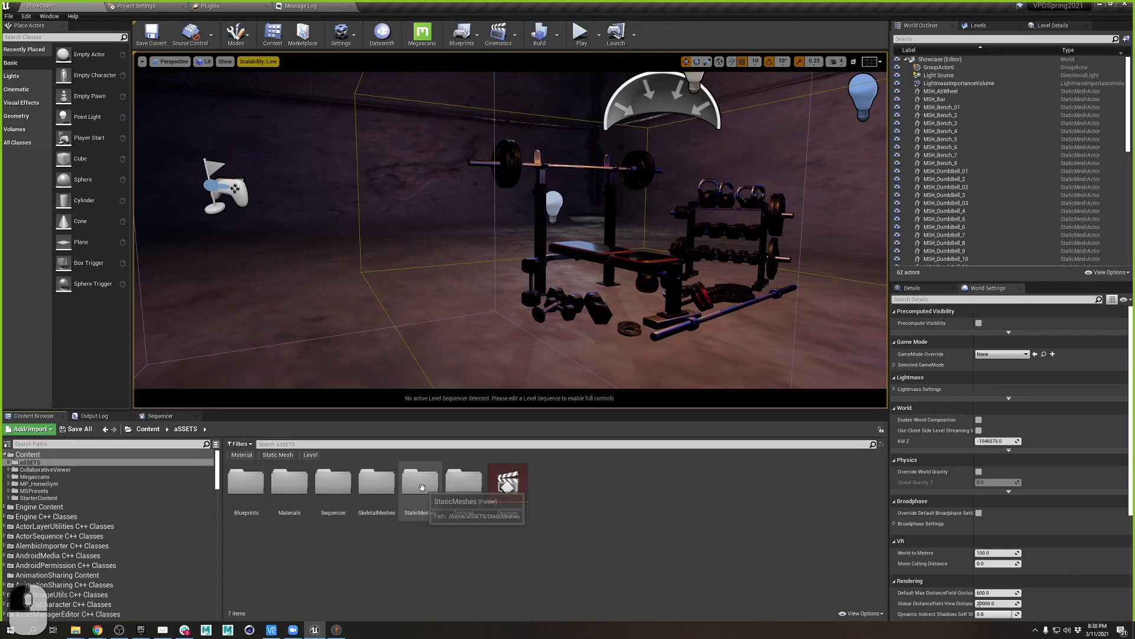
- Create a new folder named Standins inside StaticMeshes and open it
double_click(422, 489)
right_click(339, 503)
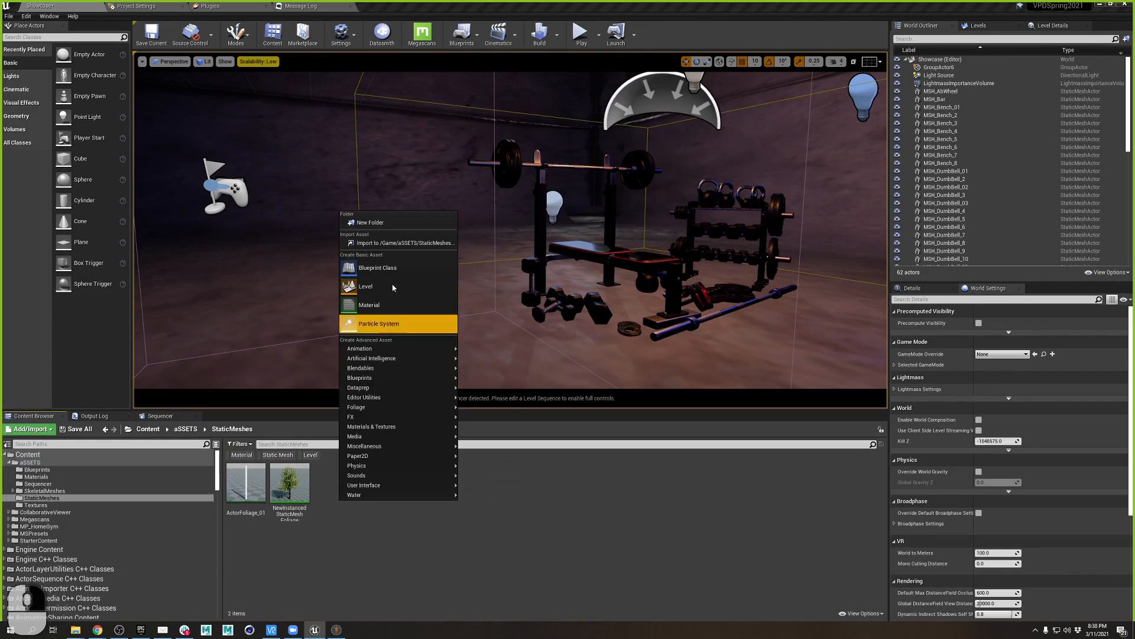
click(393, 222)
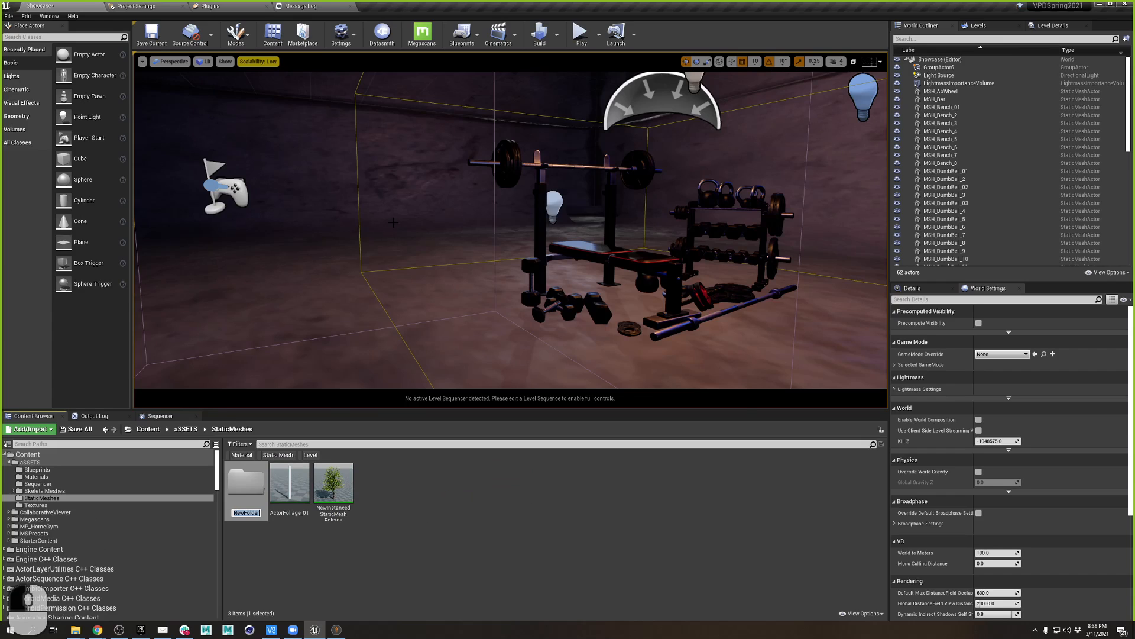
text(Standins)
key(Return)
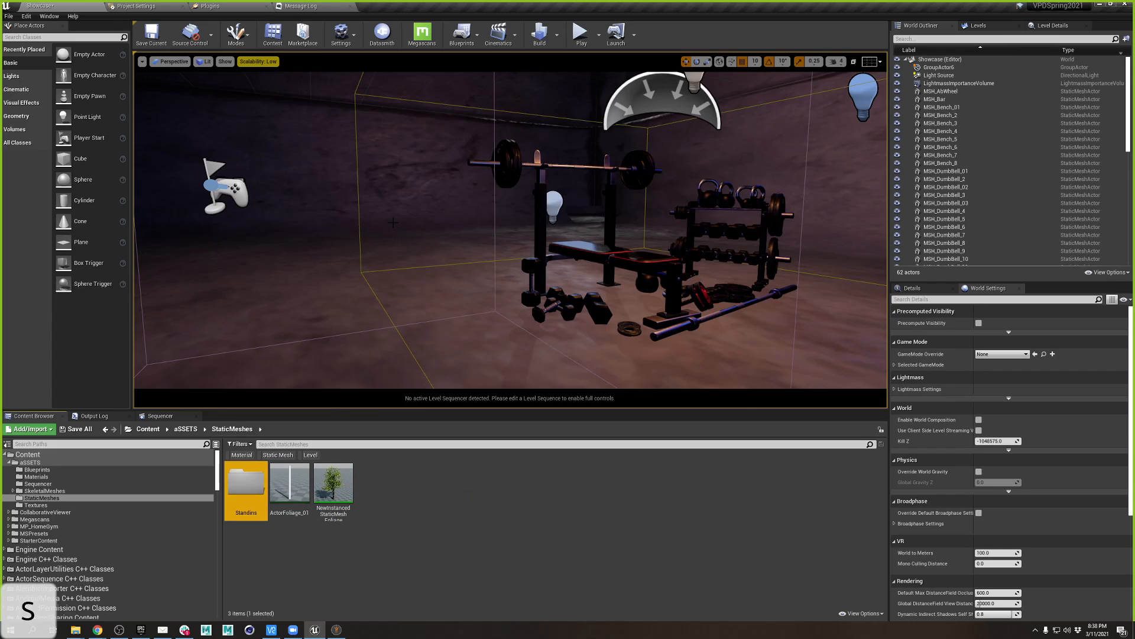
double_click(258, 490)
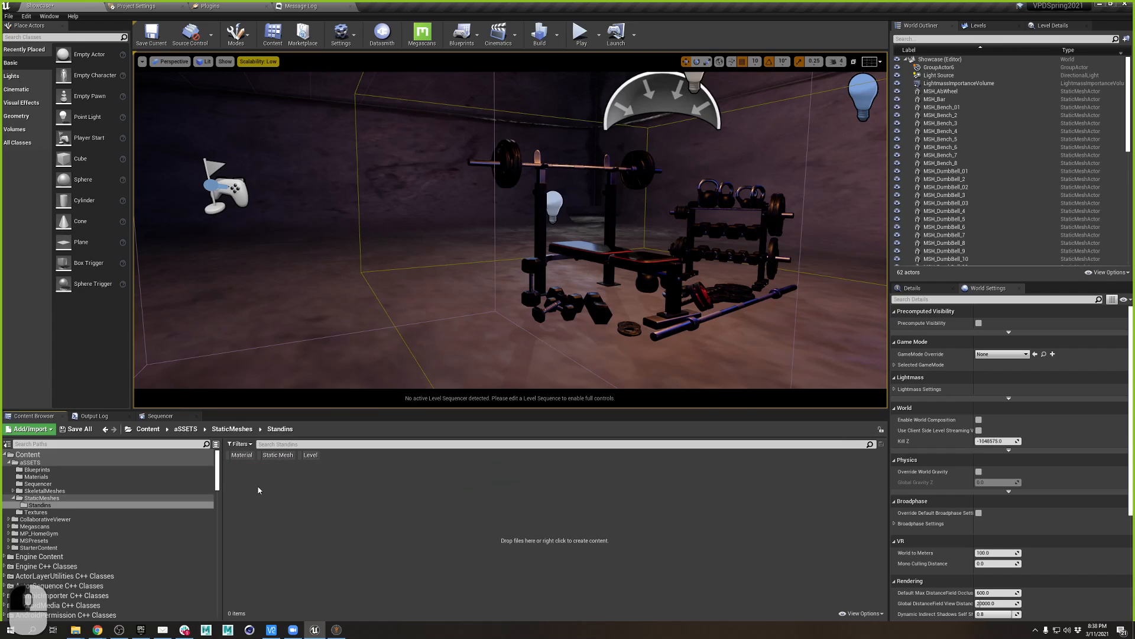
- Import DemoDavey.obj from VPDSpring2021/Imports/Midterms into Standins
click(32, 428)
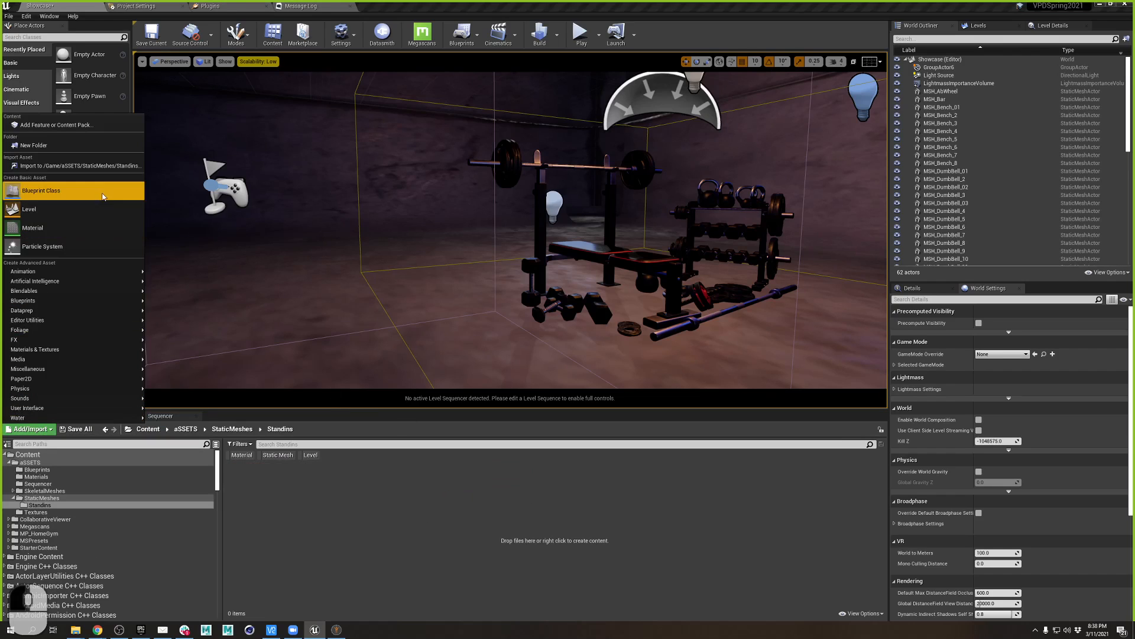
click(67, 166)
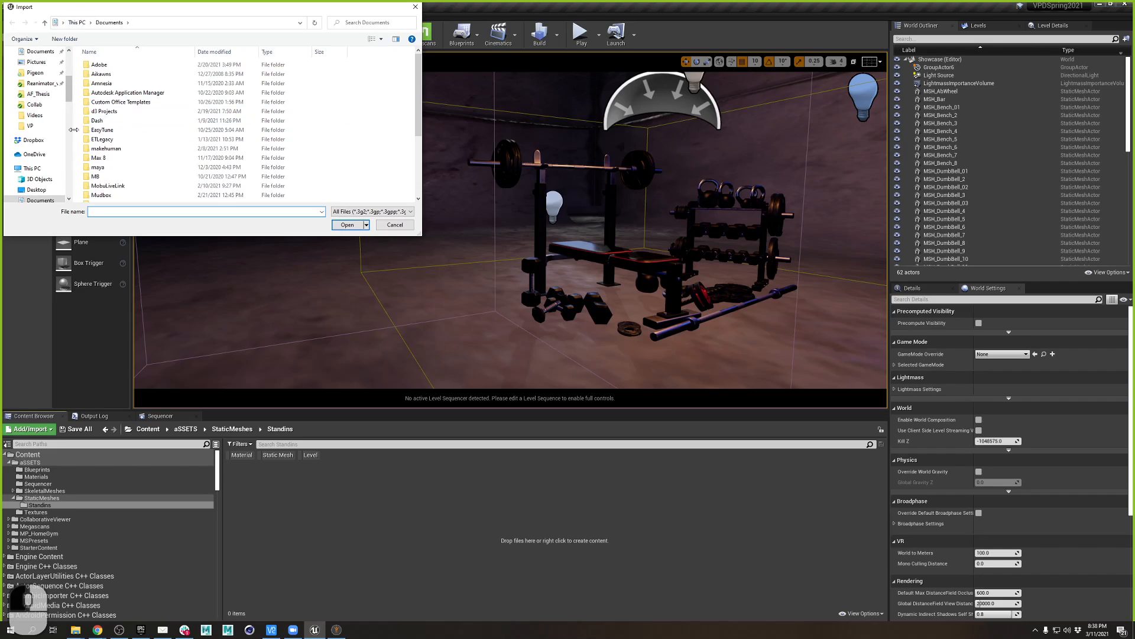
scroll(55, 70, up, 4)
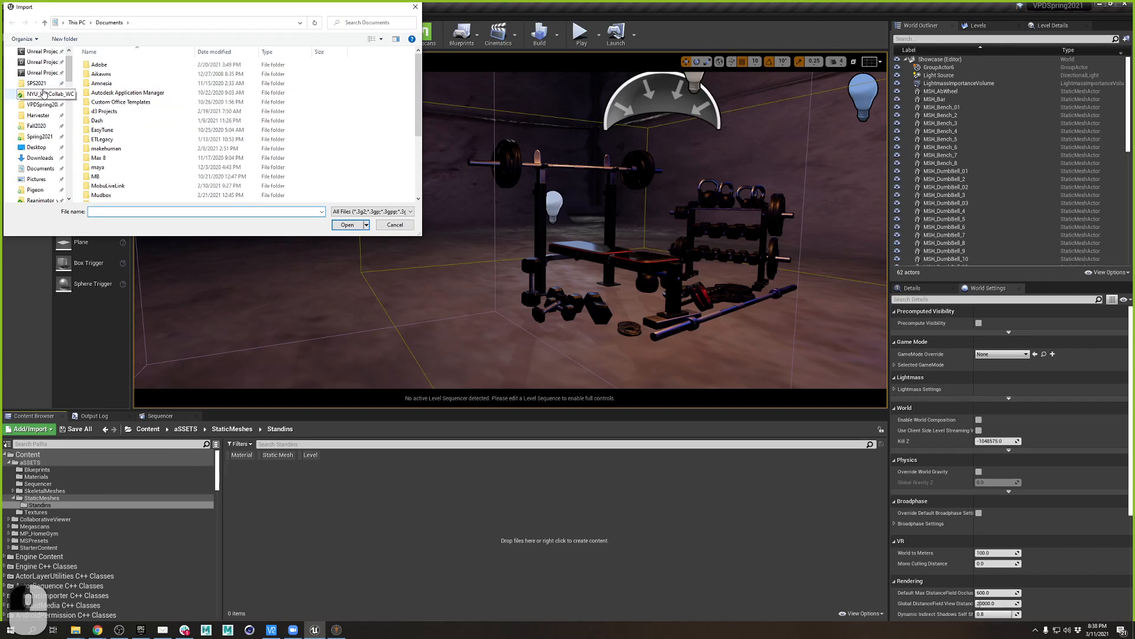
click(44, 93)
scroll(64, 117, down, 3)
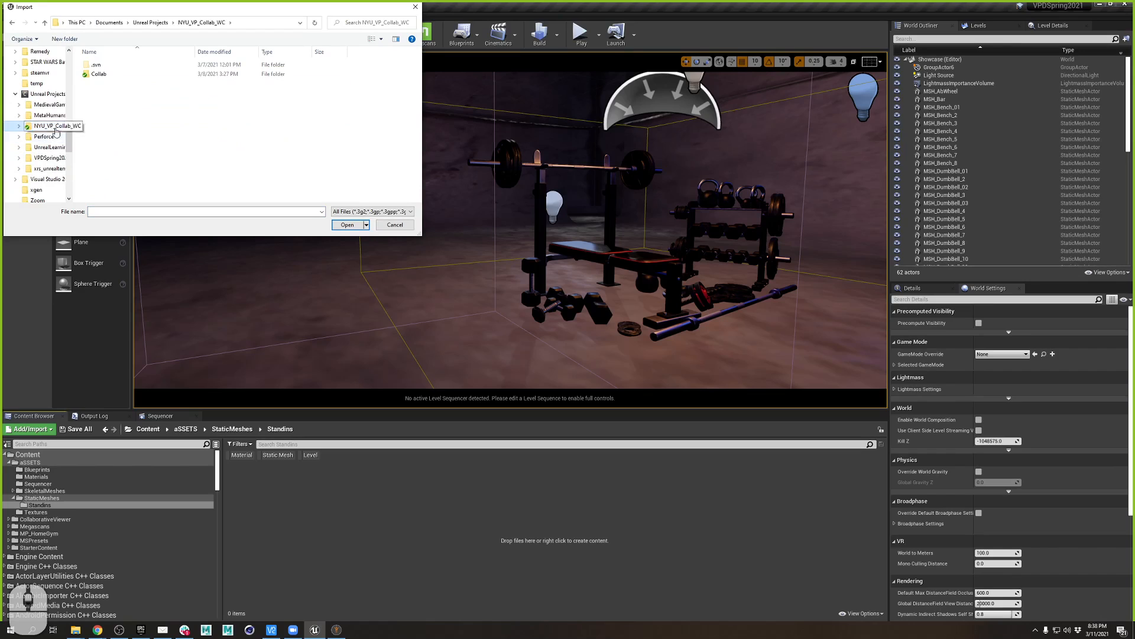
scroll(62, 79, up, 5)
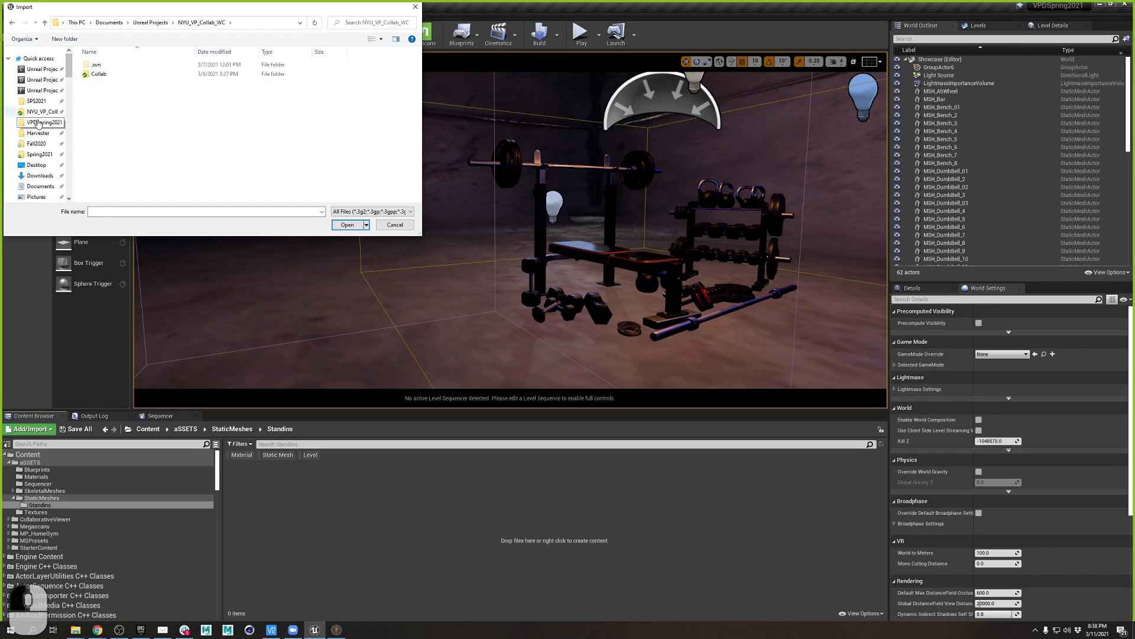
click(38, 123)
double_click(102, 84)
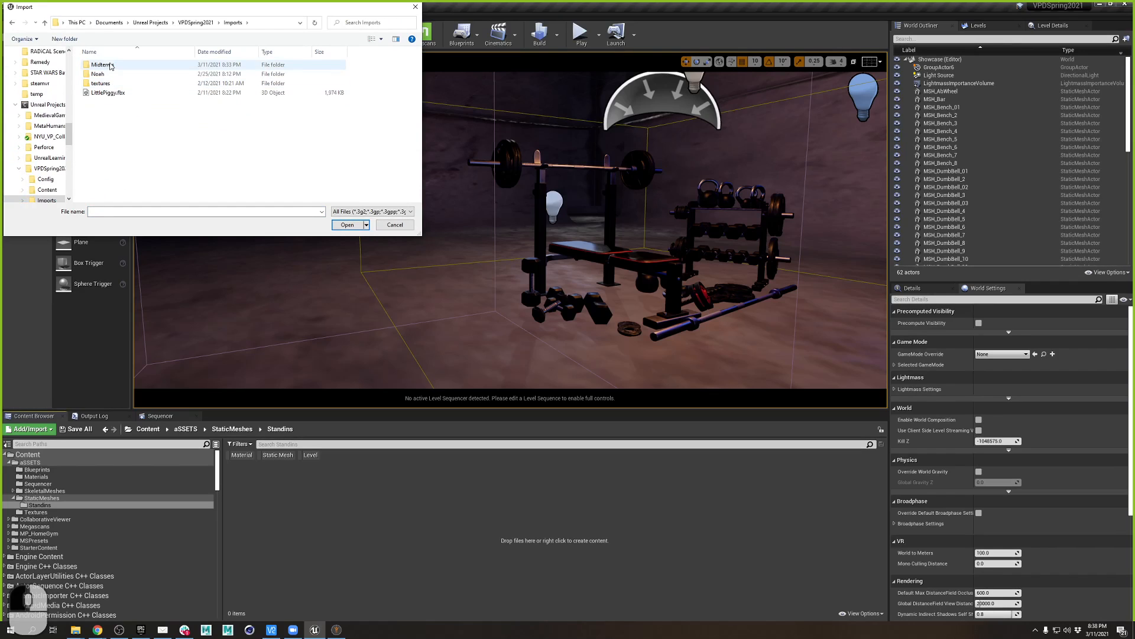
double_click(102, 65)
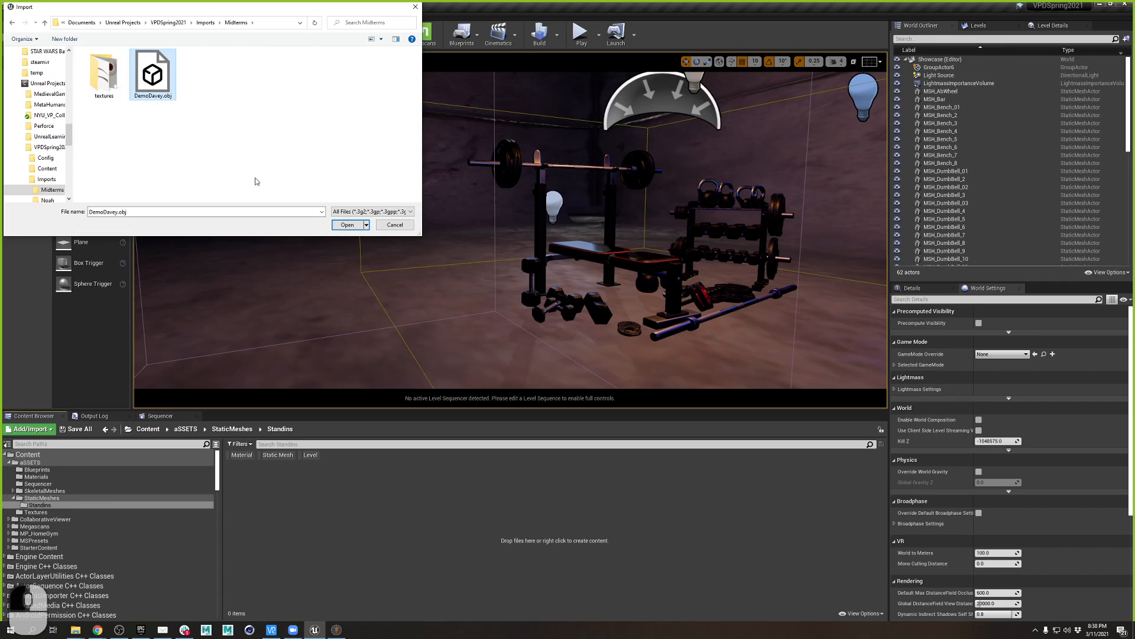
click(347, 225)
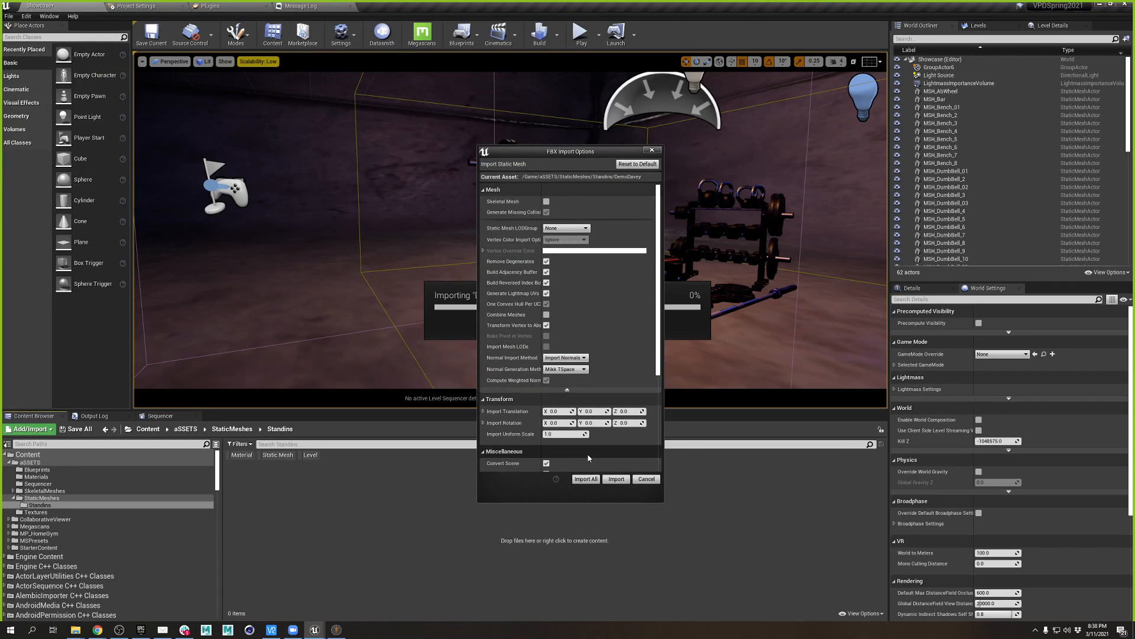
- Finish importing DemoDavey into Standins and briefly open the DemoDavey_short01_obj mesh
scroll(583, 401, down, 3)
scroll(583, 398, down, 3)
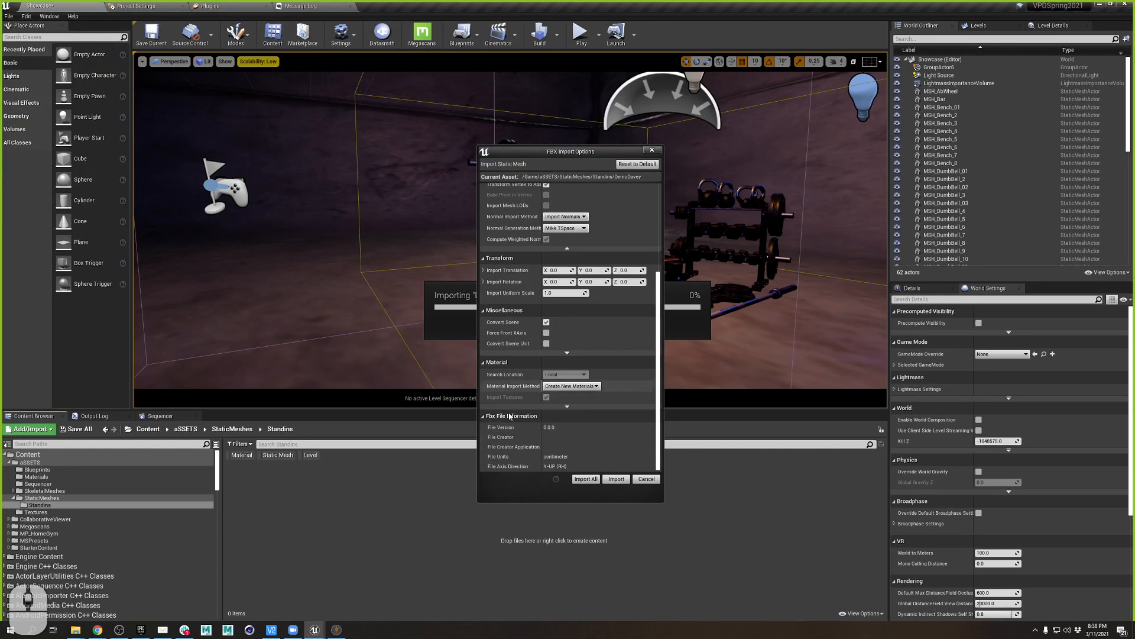
click(582, 479)
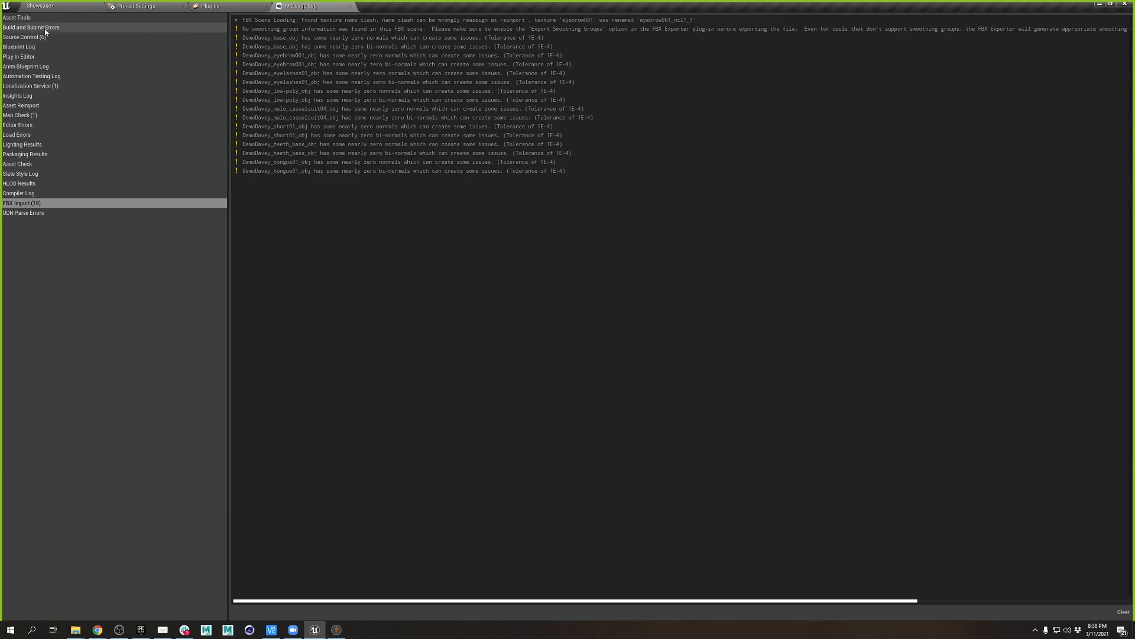
click(33, 6)
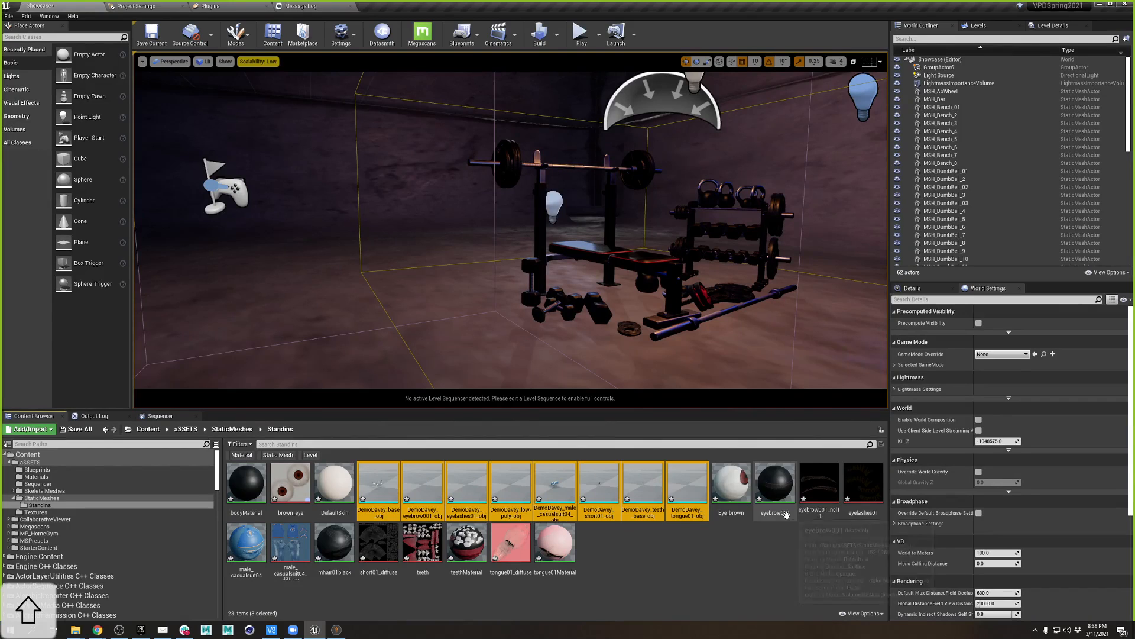
double_click(609, 480)
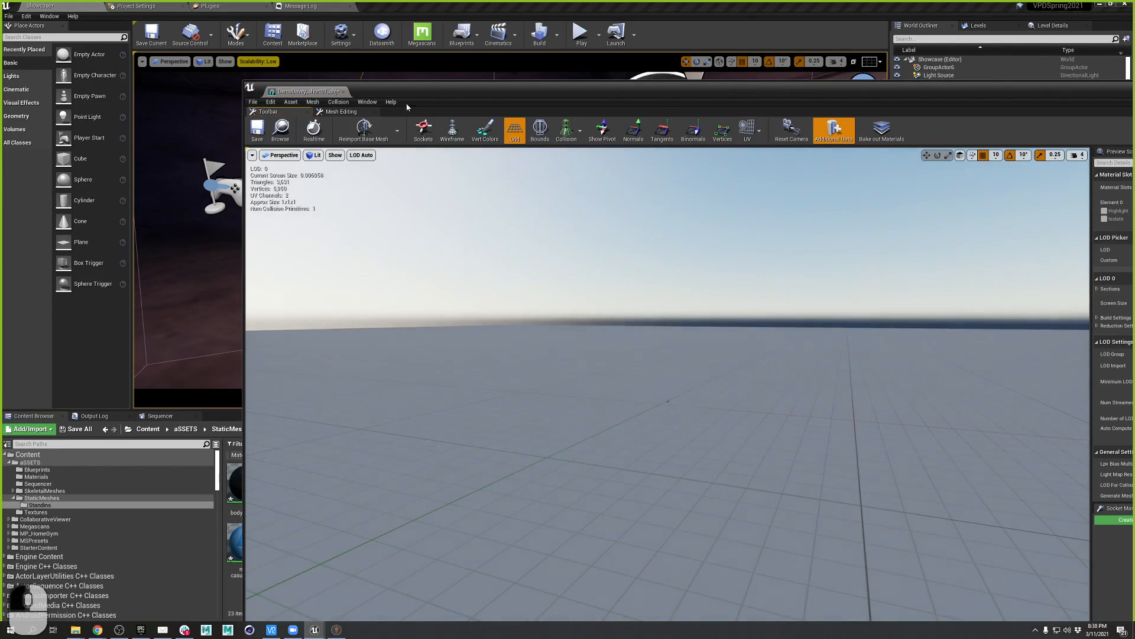
click(344, 92)
- Select all 23 imported assets in Standins and delete them
click(555, 541)
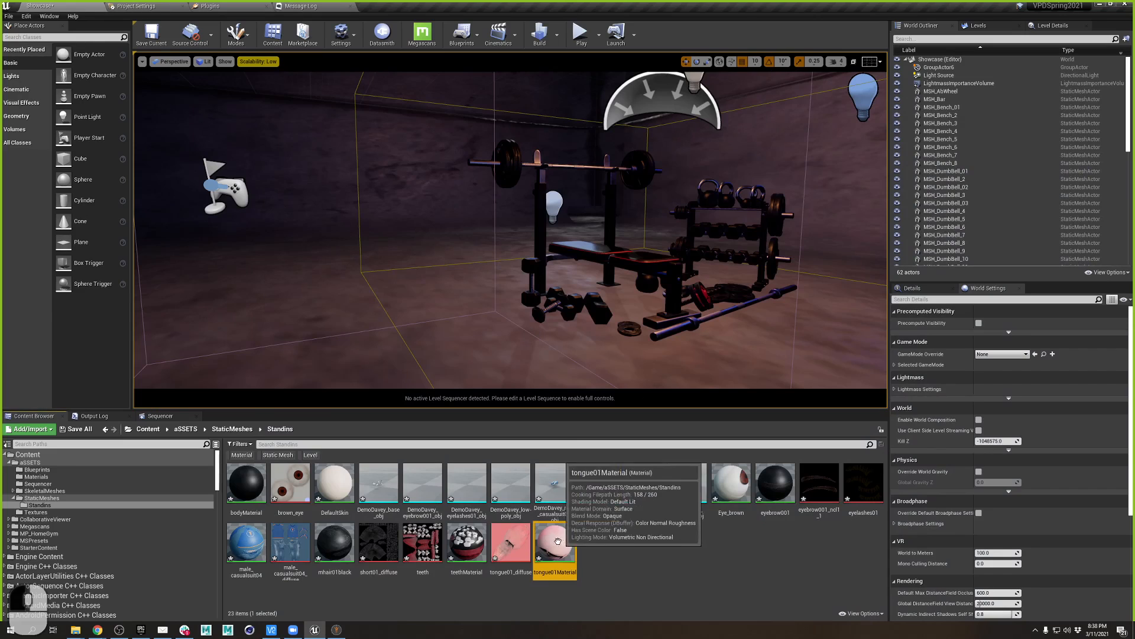
shift+click(231, 470)
key(Delete)
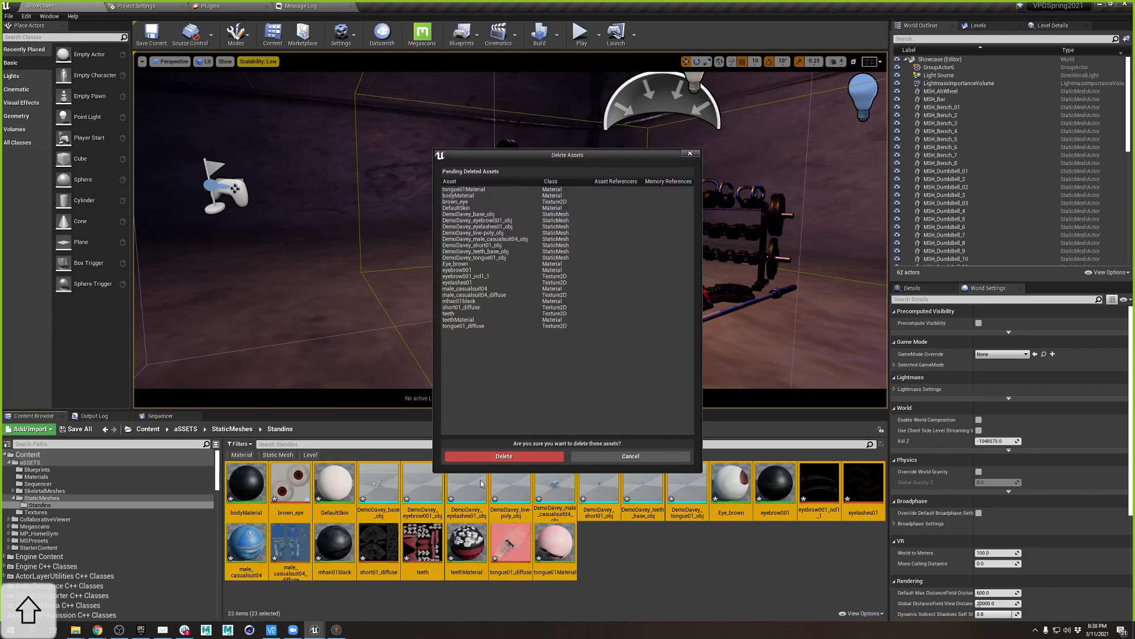
click(507, 459)
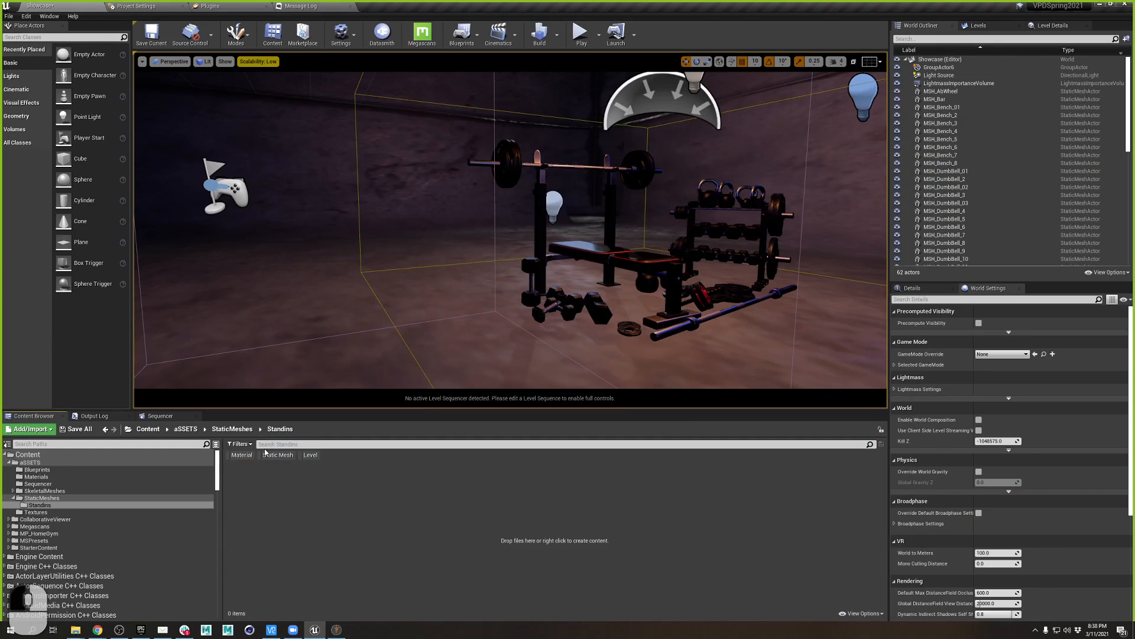
- Re-import DemoDavey.obj into Standins with Import Uniform Scale set to 100
click(46, 429)
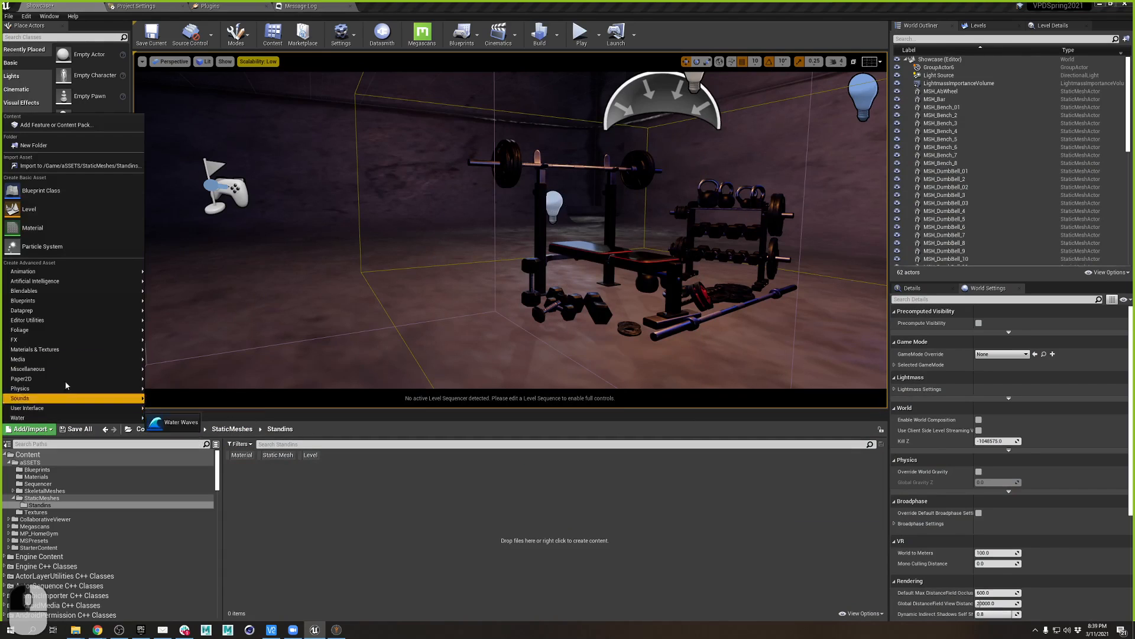
click(50, 165)
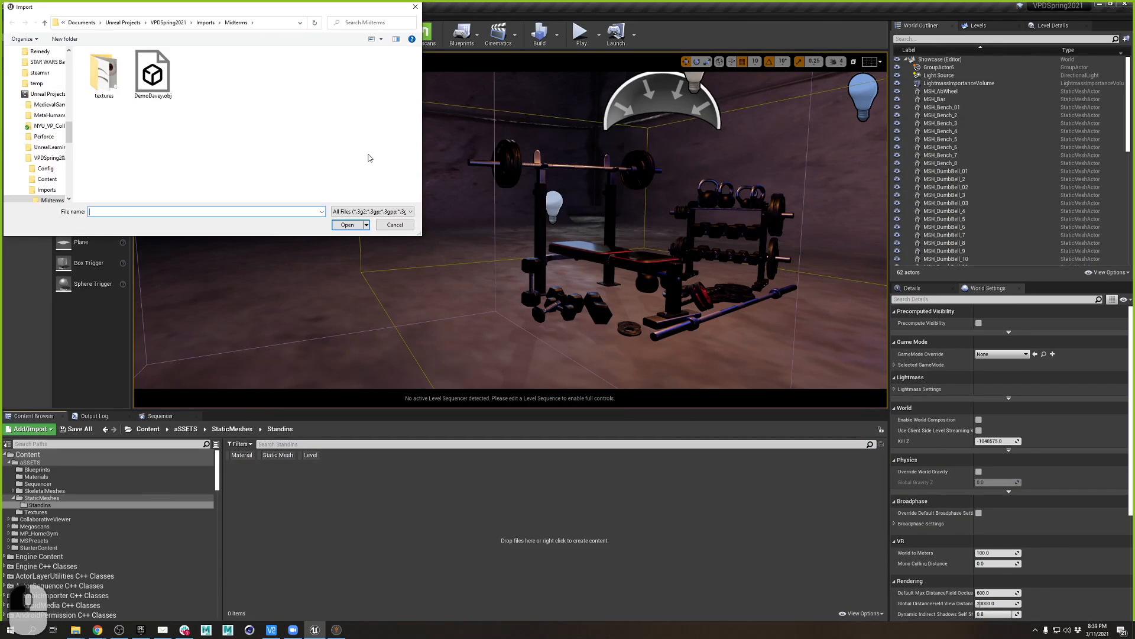
click(348, 225)
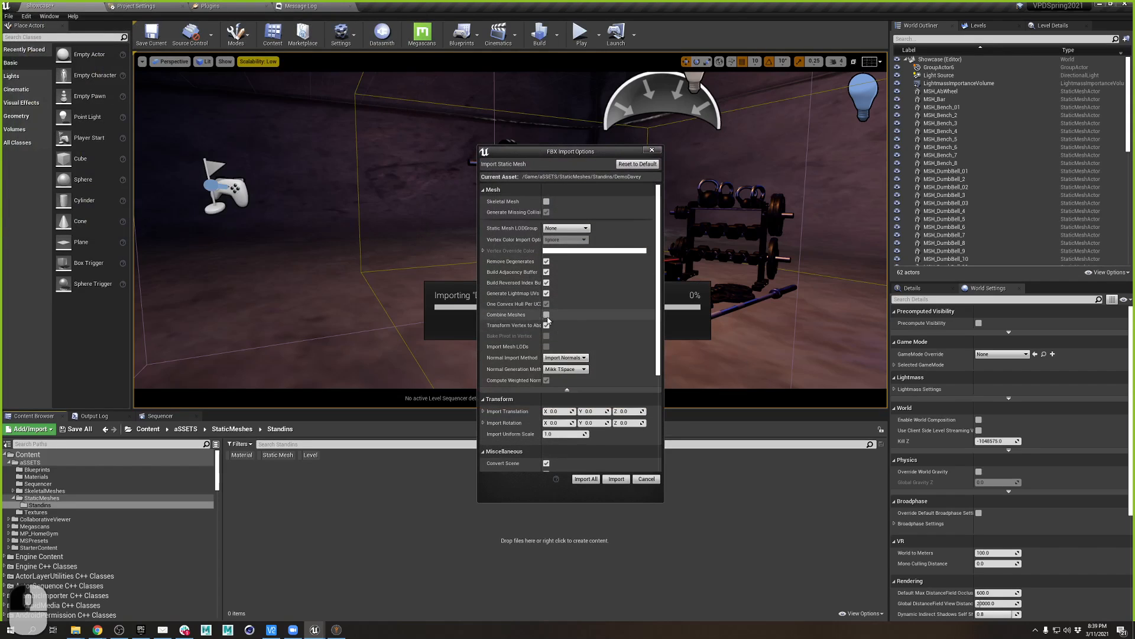
scroll(599, 405, down, 4)
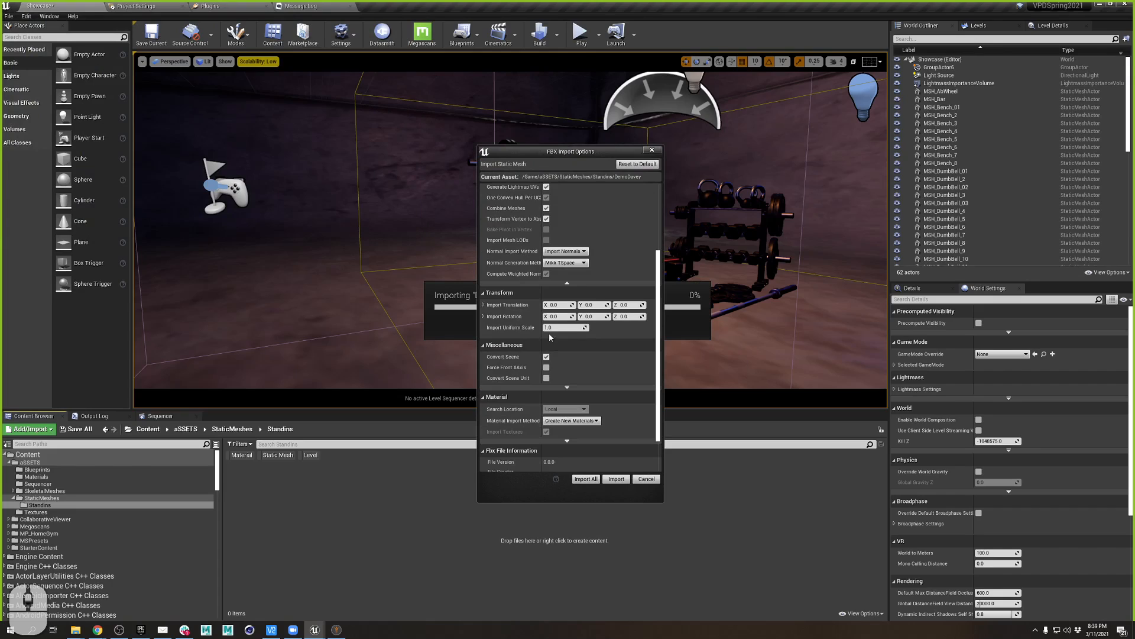
text(1)
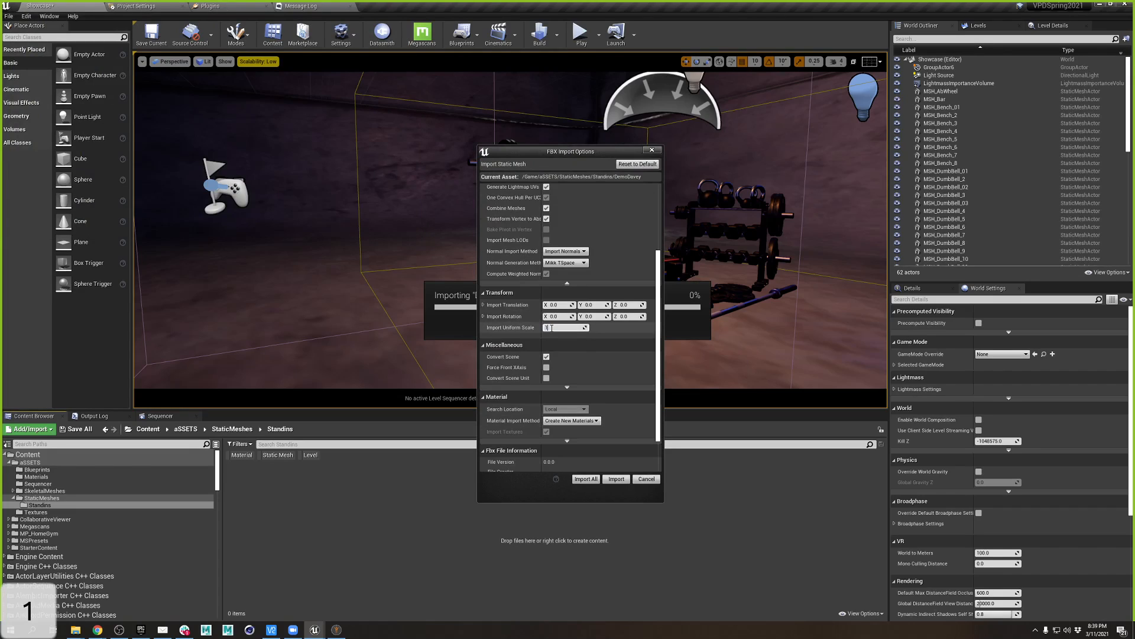
text(00)
key(Tab)
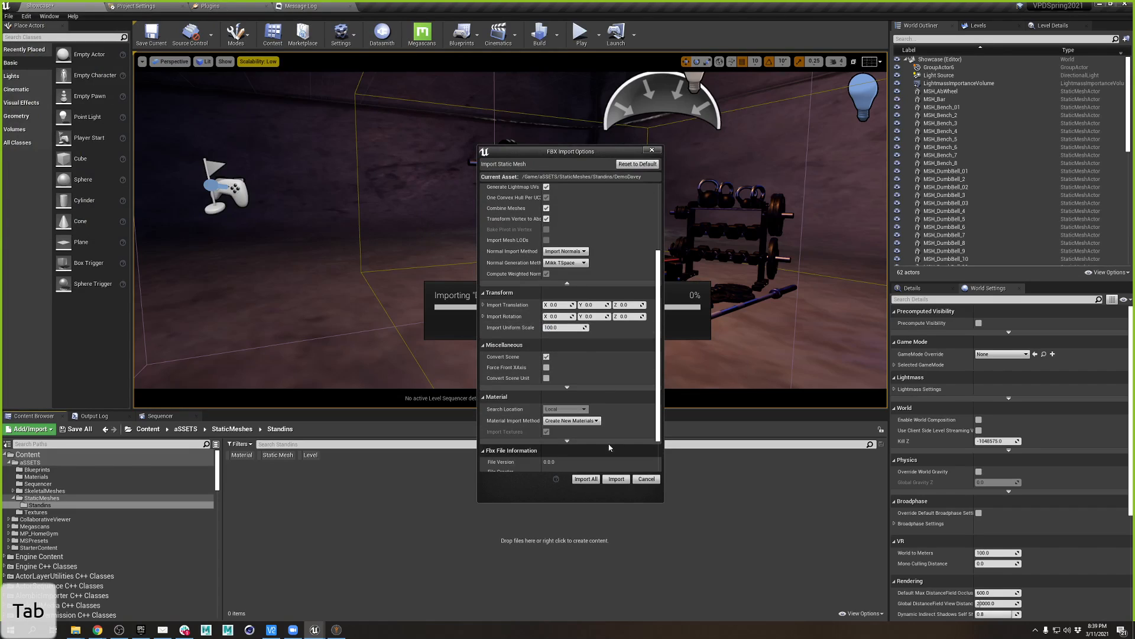
click(586, 478)
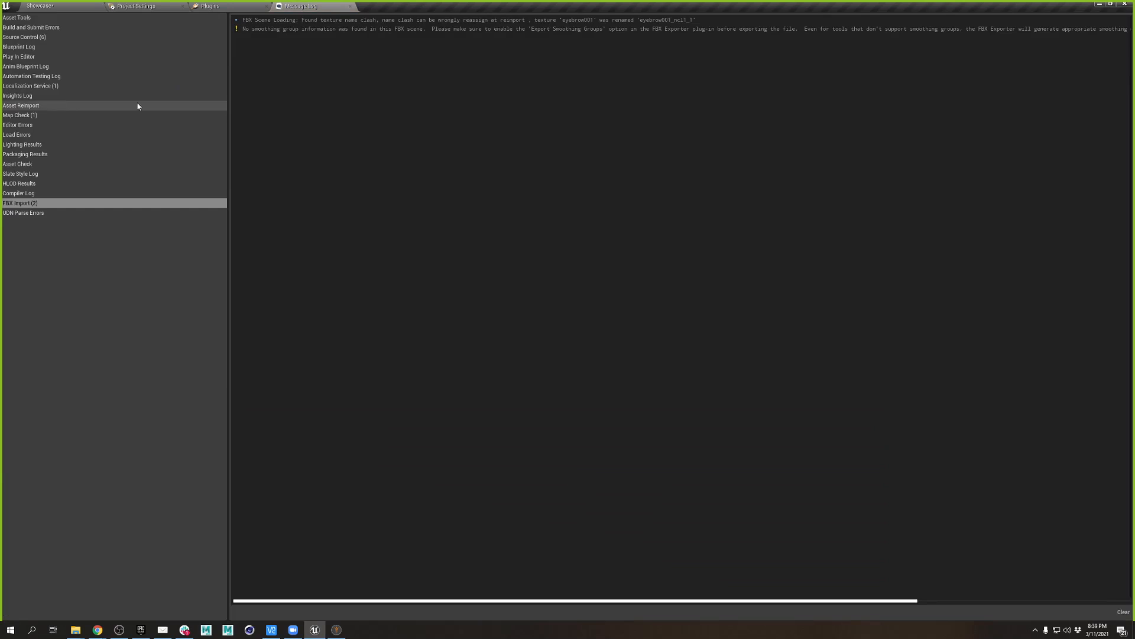
click(74, 8)
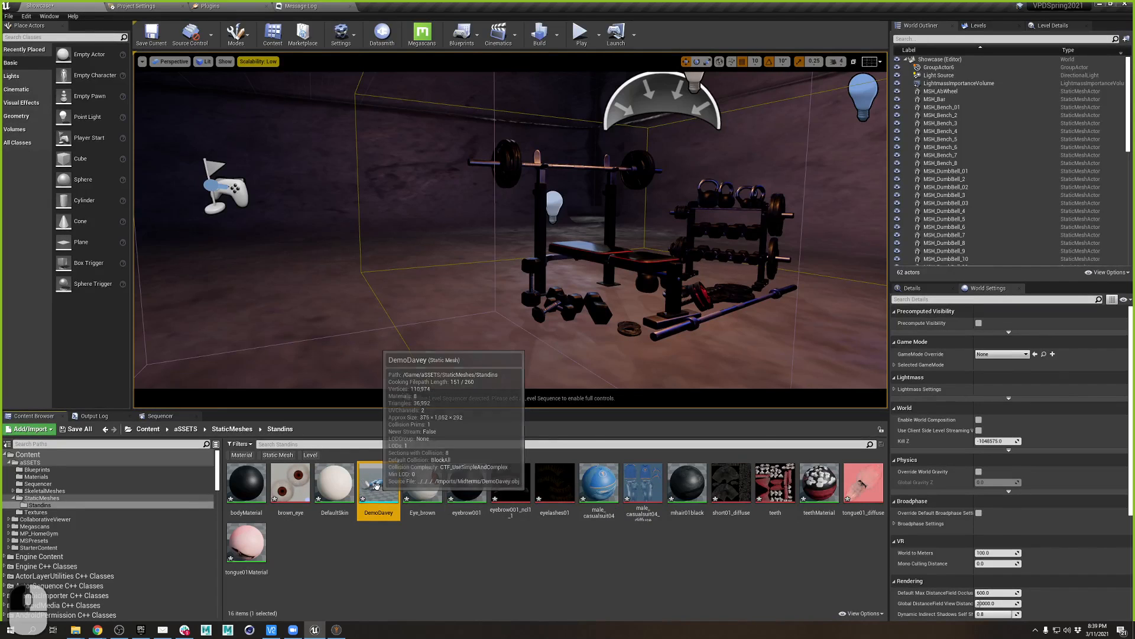
- Drag DemoDavey into the Showcase gym, frame it, and rotate it to stand upright
drag(376, 484, 662, 254)
key(f)
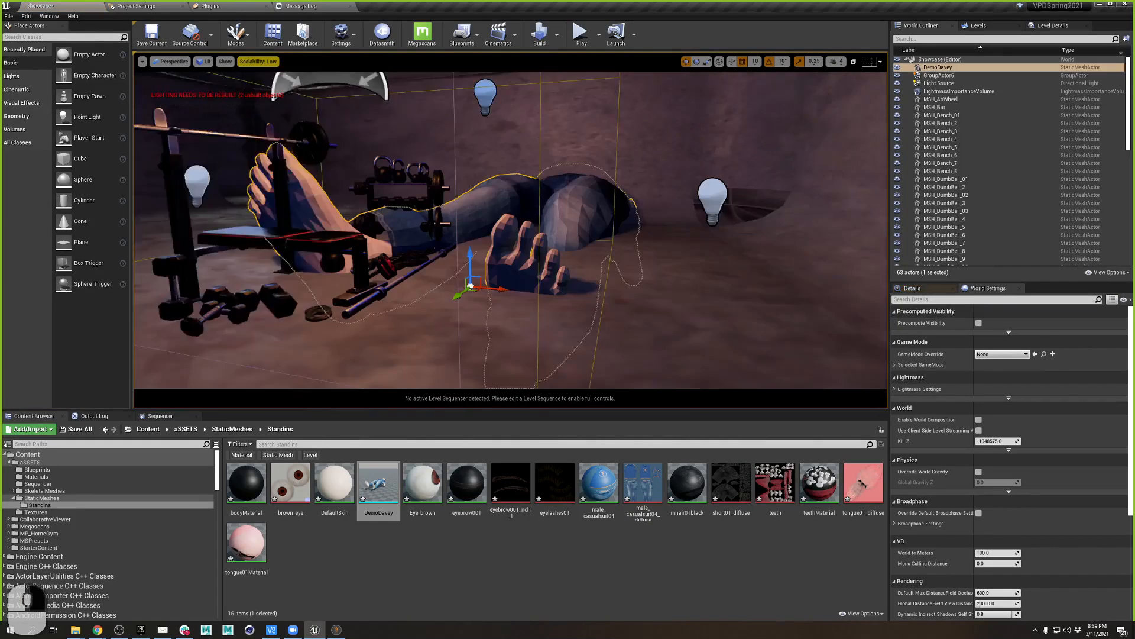
mouse_move(696, 308)
right_down()
mouse_move(739, 272)
mouse_move(696, 308)
right_up()
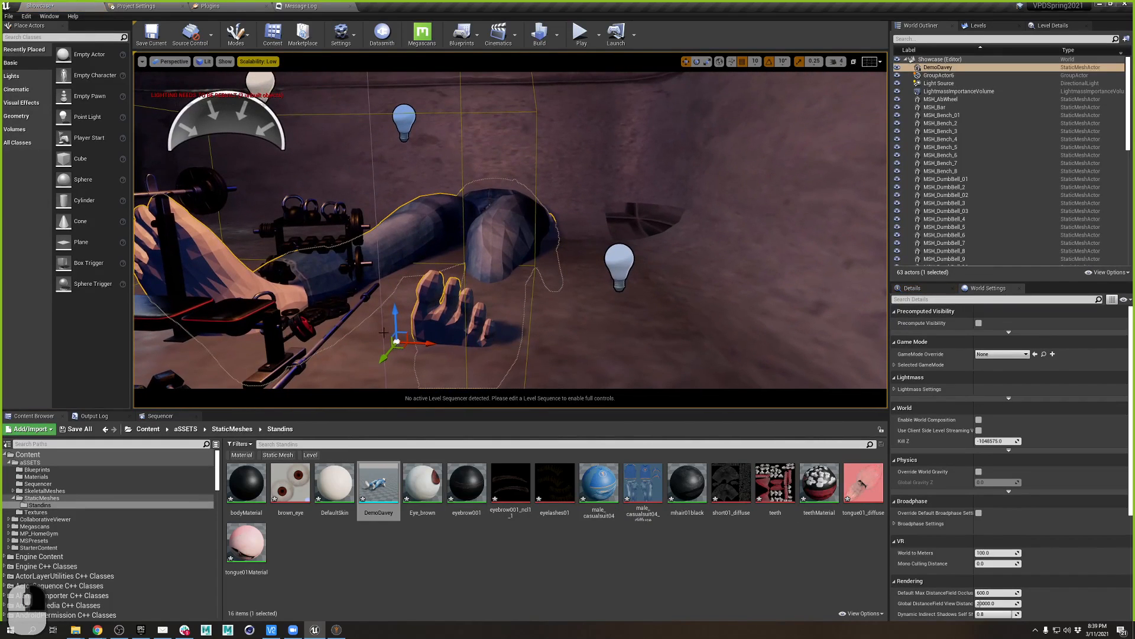
click(697, 61)
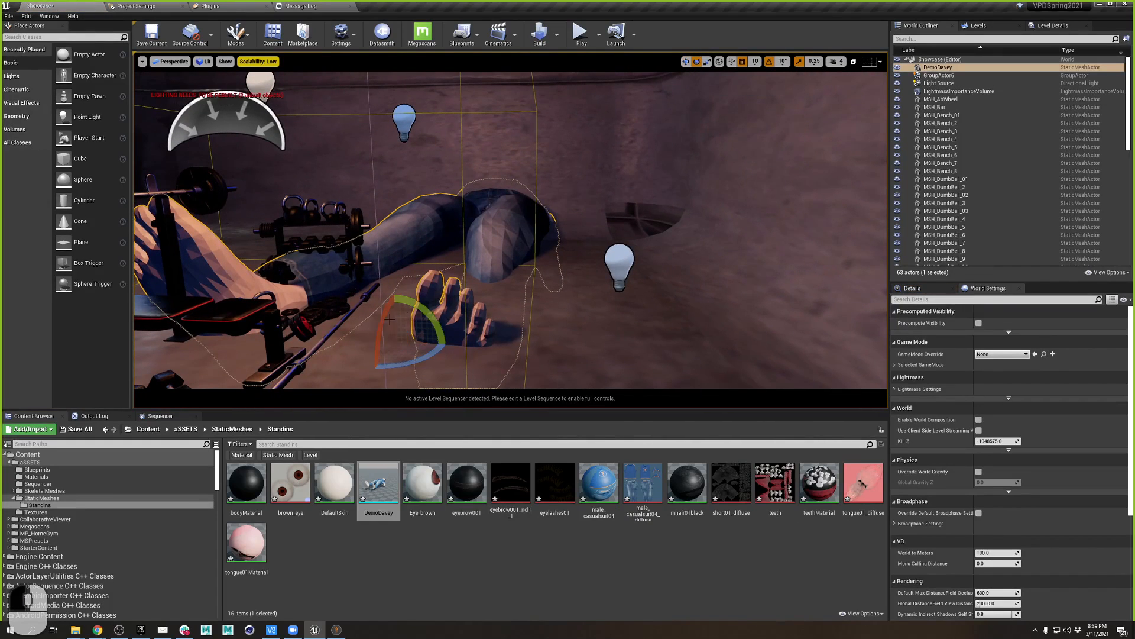
drag(390, 320, 408, 361)
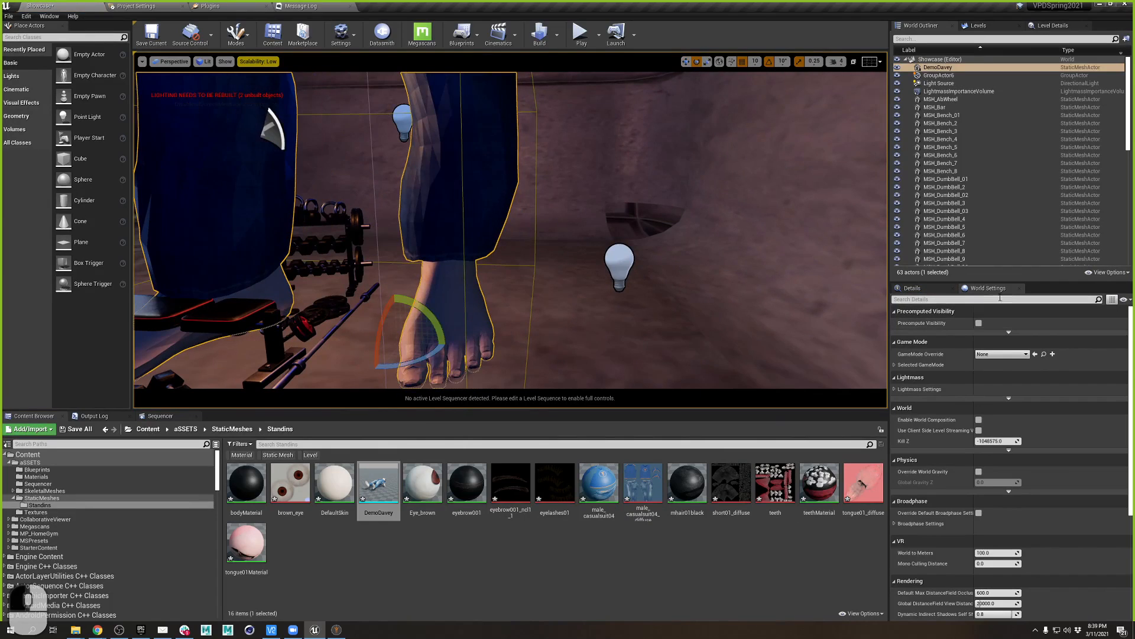
click(921, 290)
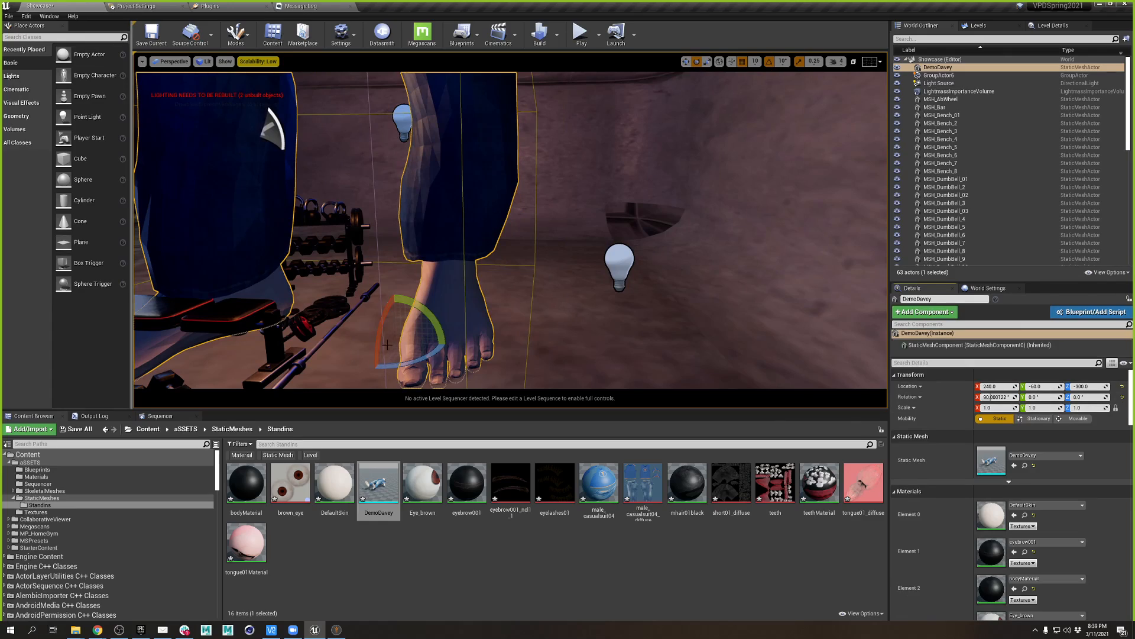
- Open the DemoDavey mesh editor, inspect the preview, and dock it into the main window
double_click(378, 482)
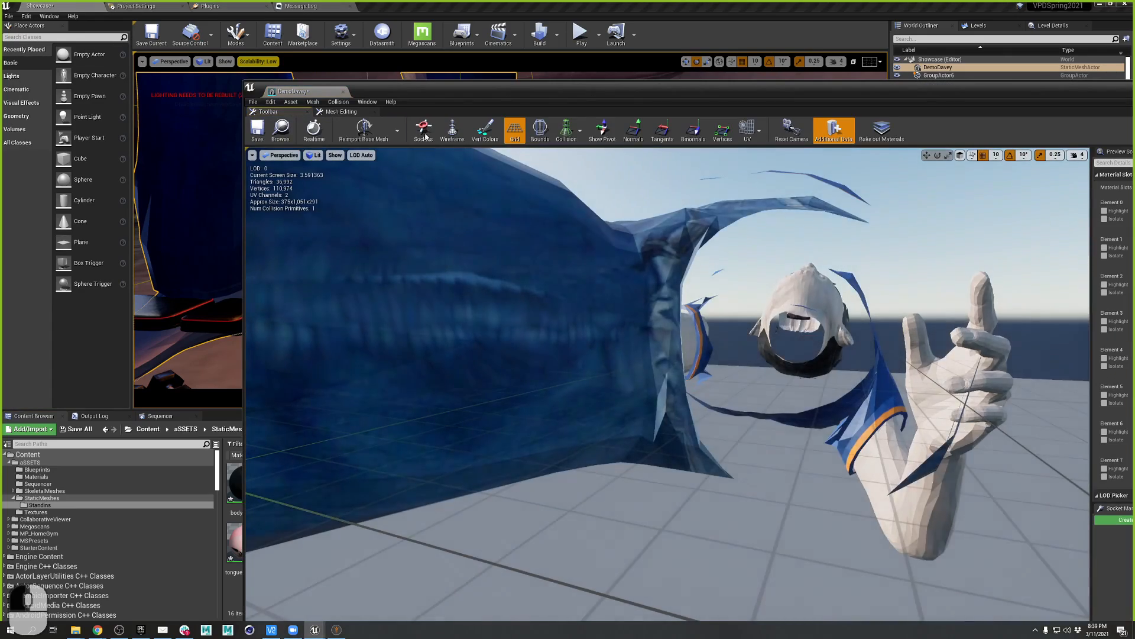
scroll(765, 311, down, 10)
right_drag(765, 319, 709, 379)
right_drag(763, 296, 798, 315)
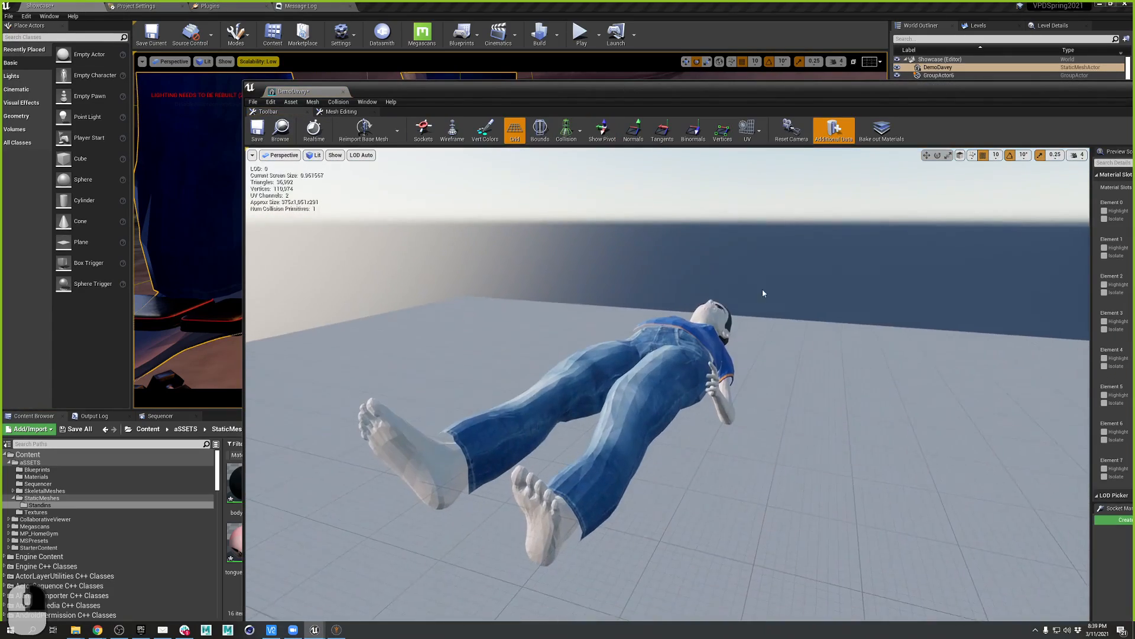
drag(326, 93, 444, 8)
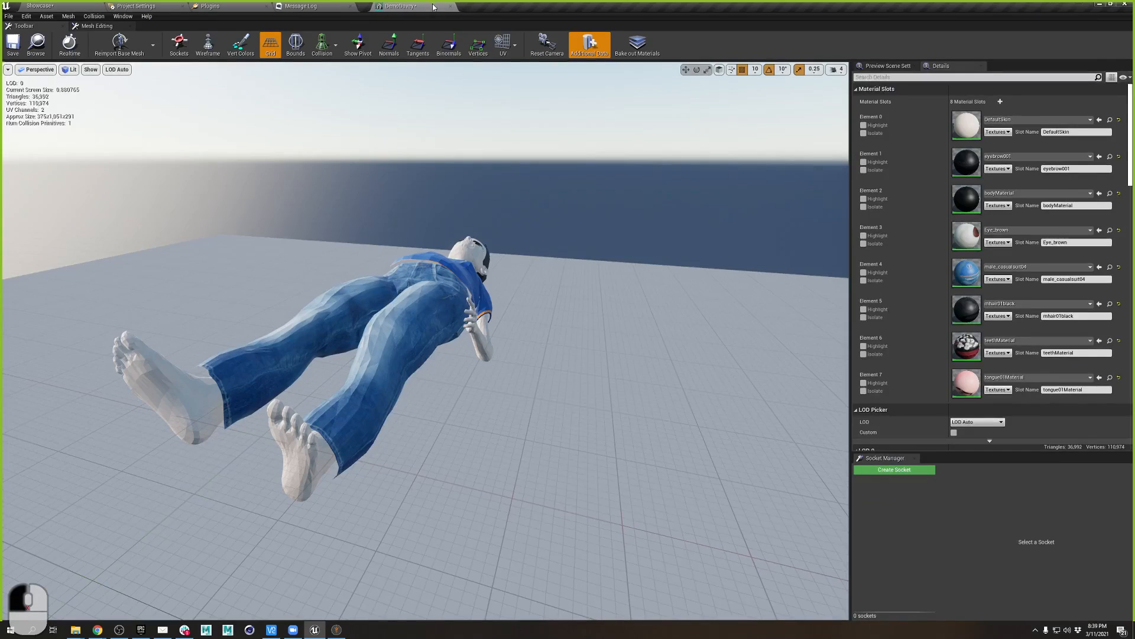
scroll(914, 329, down, 10)
scroll(915, 334, down, 6)
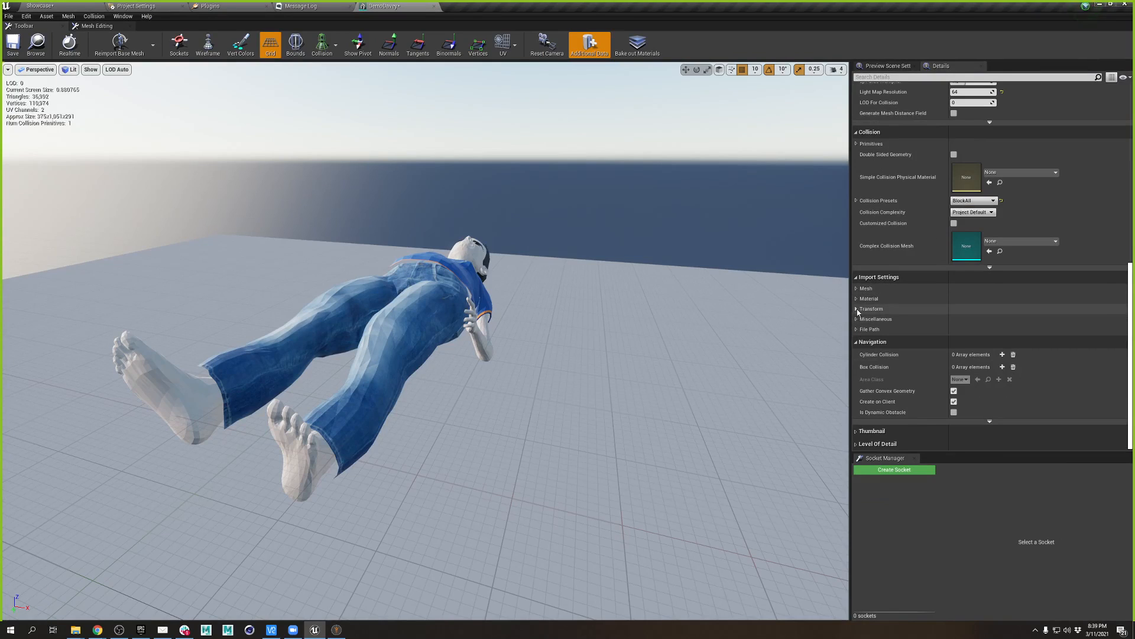
- Set the import scale to 10 and Y rotation to 0, reimporting the base mesh
click(857, 309)
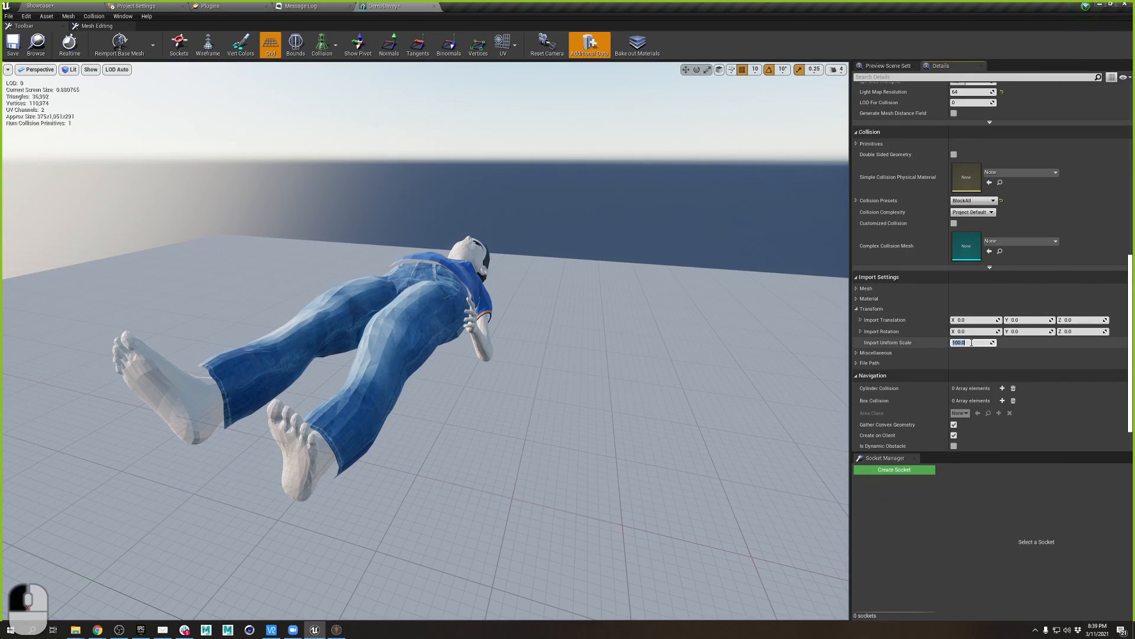
text(10)
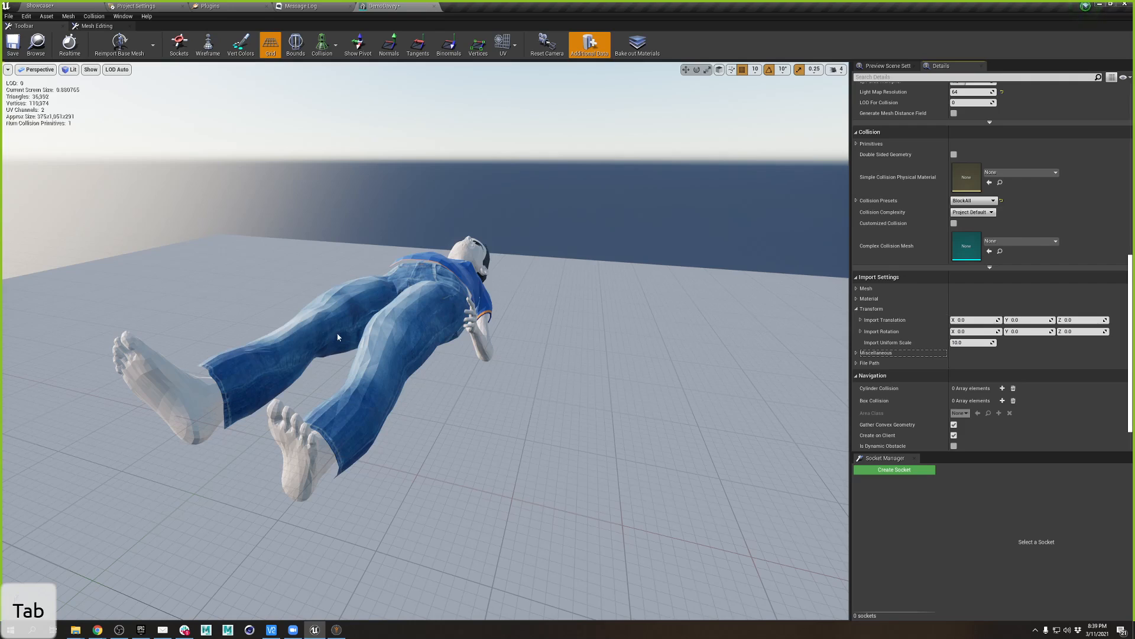
click(1018, 331)
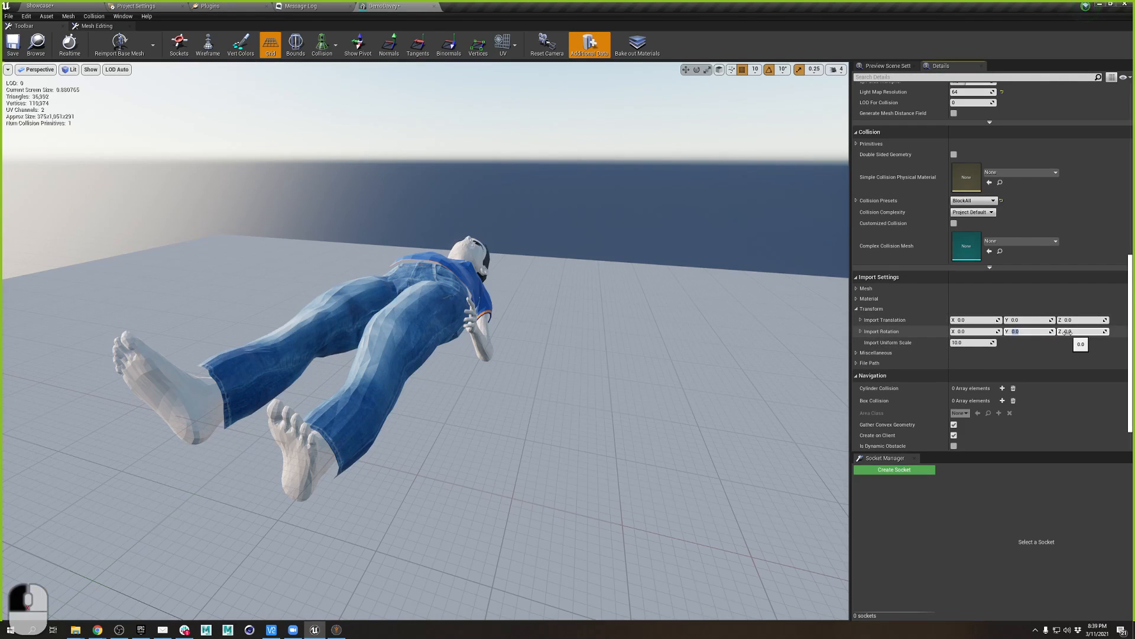
text(-9)
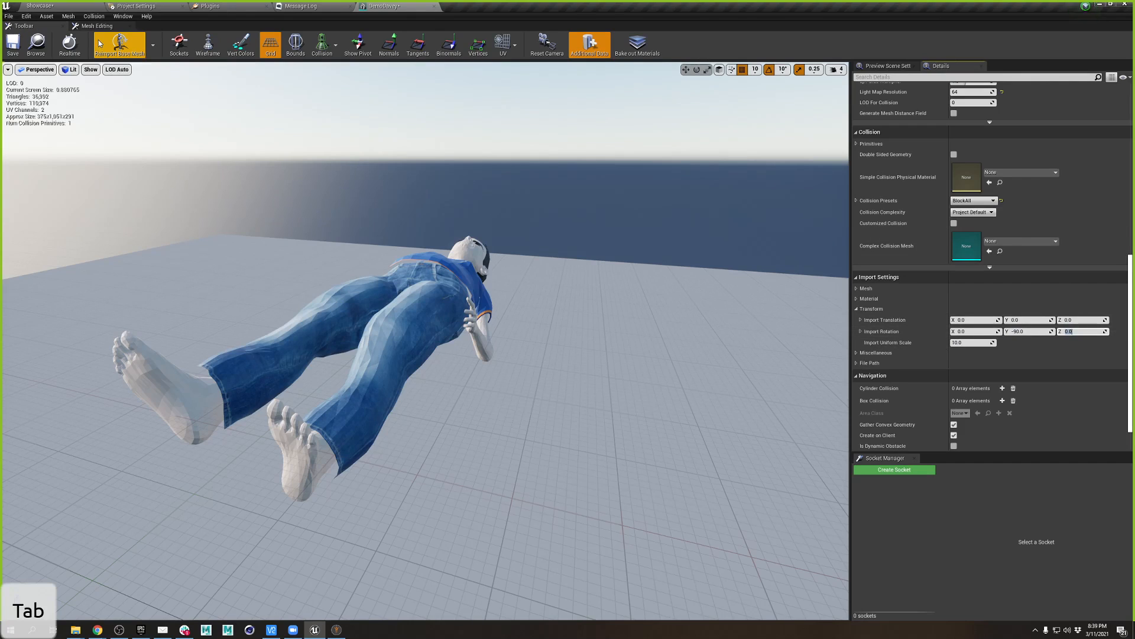
click(100, 43)
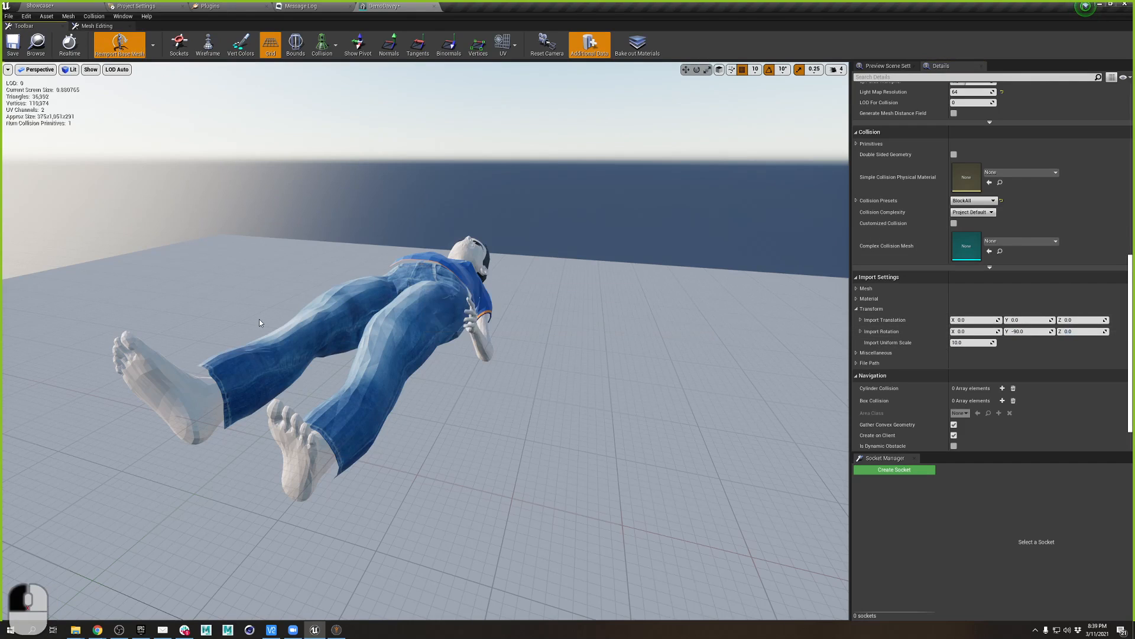
click(1016, 331)
text(0)
key(Tab)
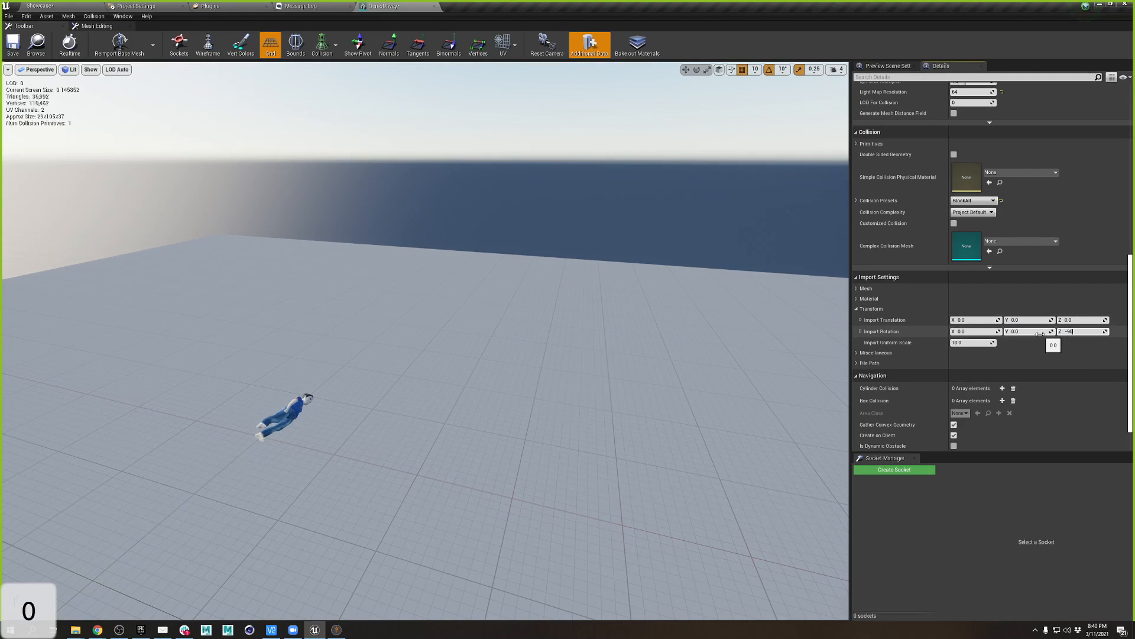
click(120, 44)
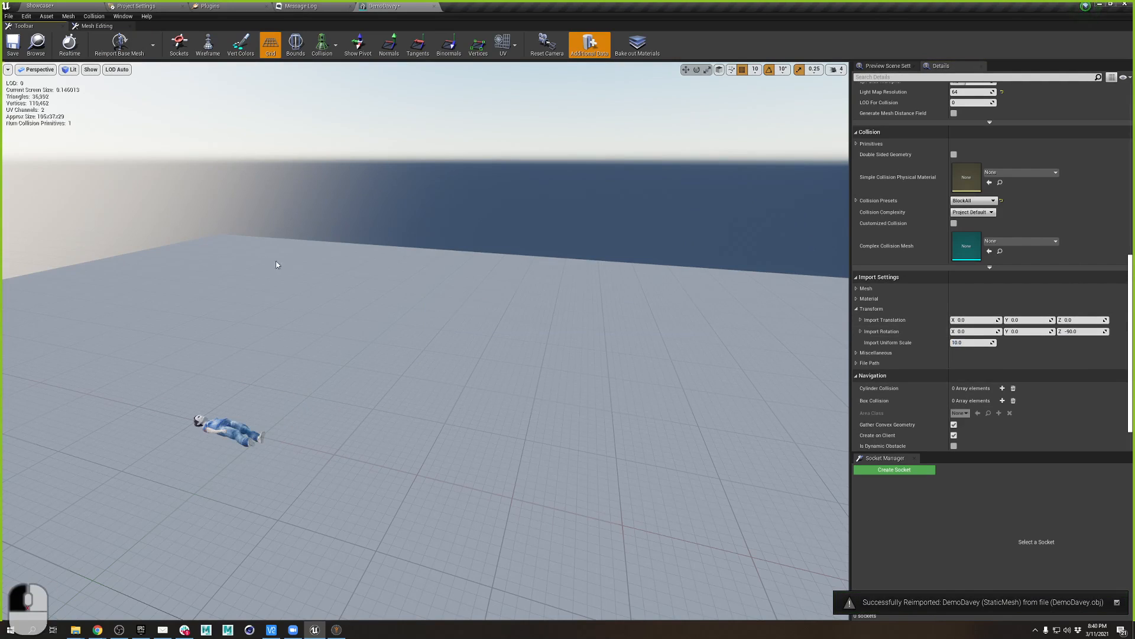
- Set import X rotation to 90 and Z rotation to 0, then reimport the base mesh
click(975, 331)
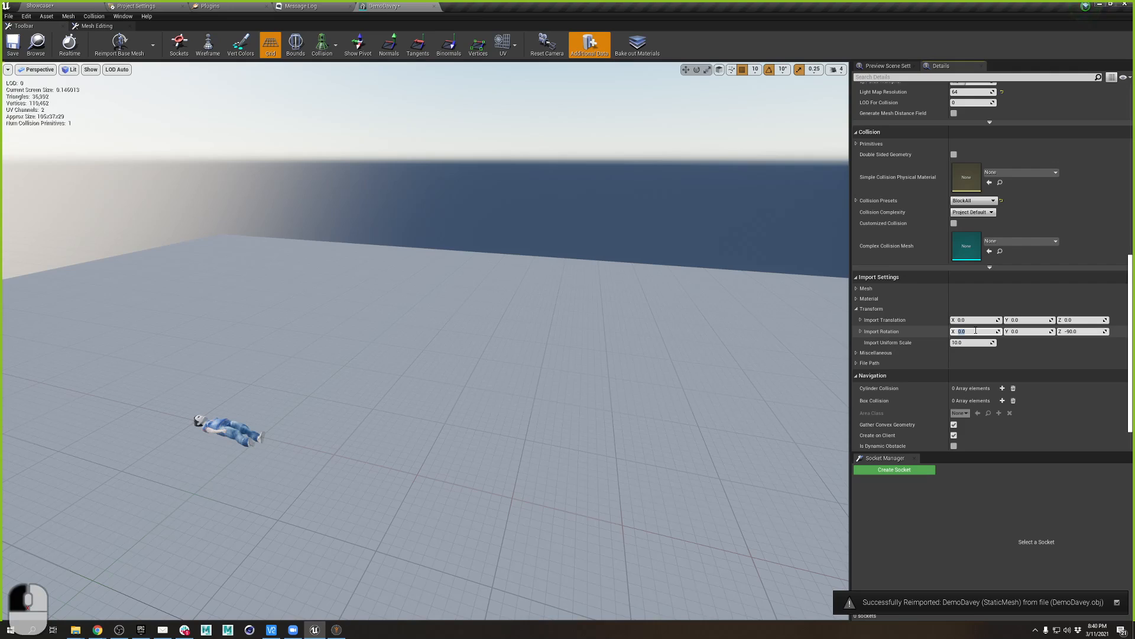
text(-9)
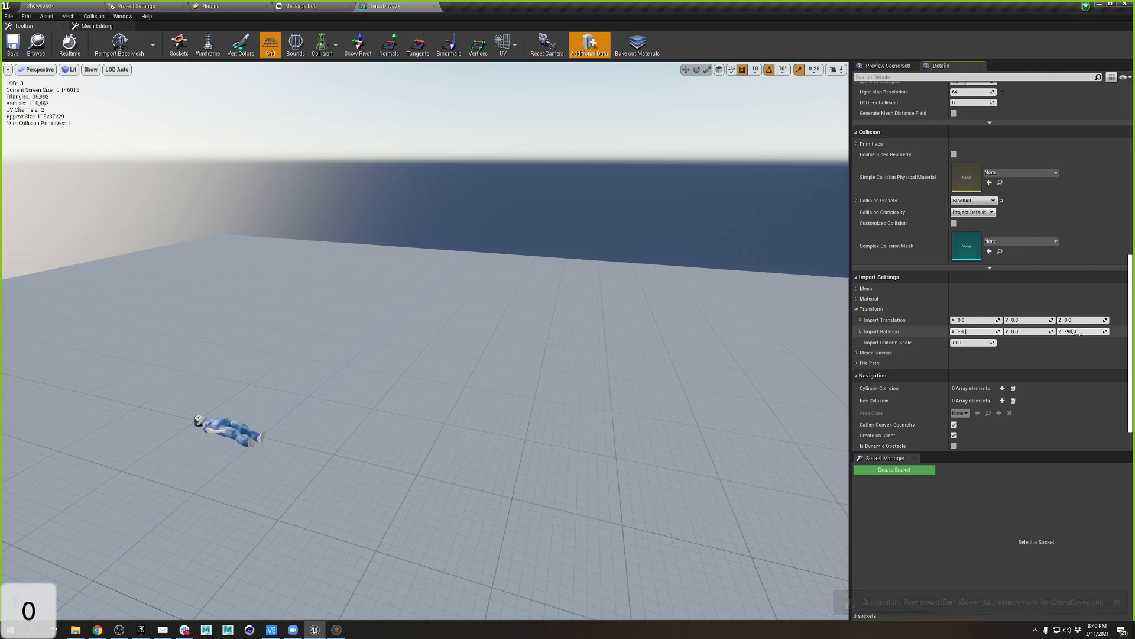
text(0)
click(1080, 332)
text(0)
key(Tab)
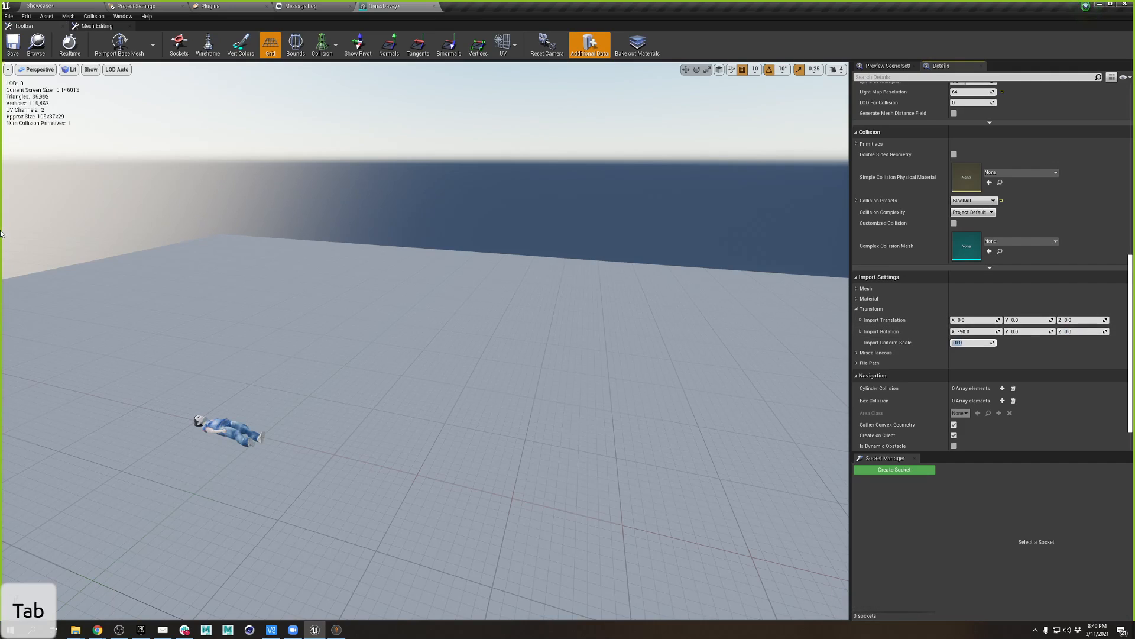
click(133, 43)
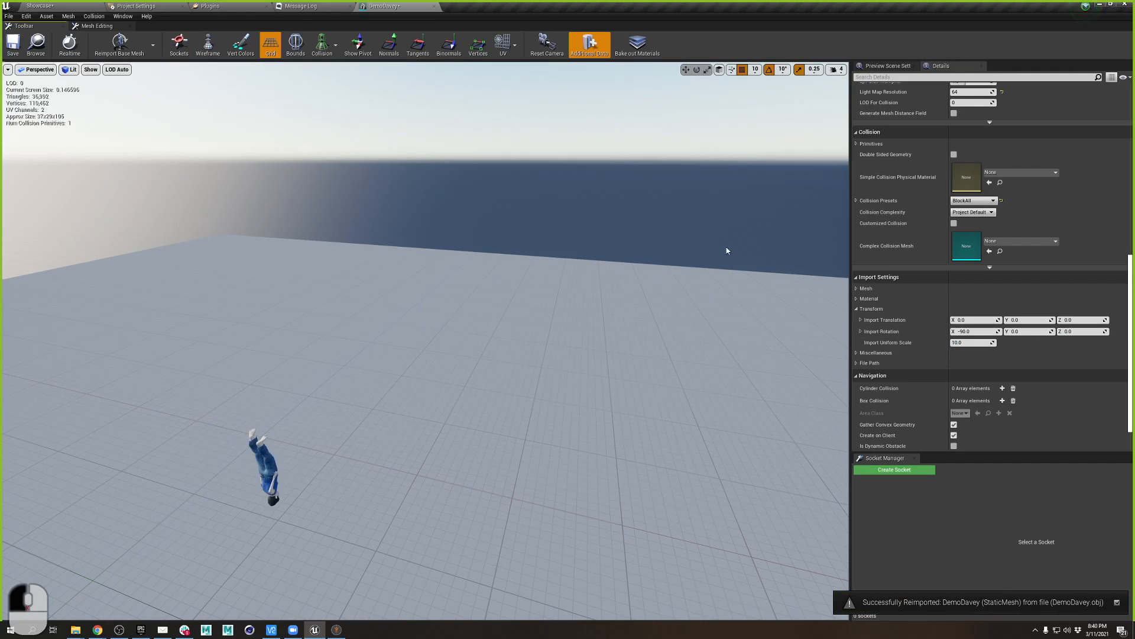
click(1083, 331)
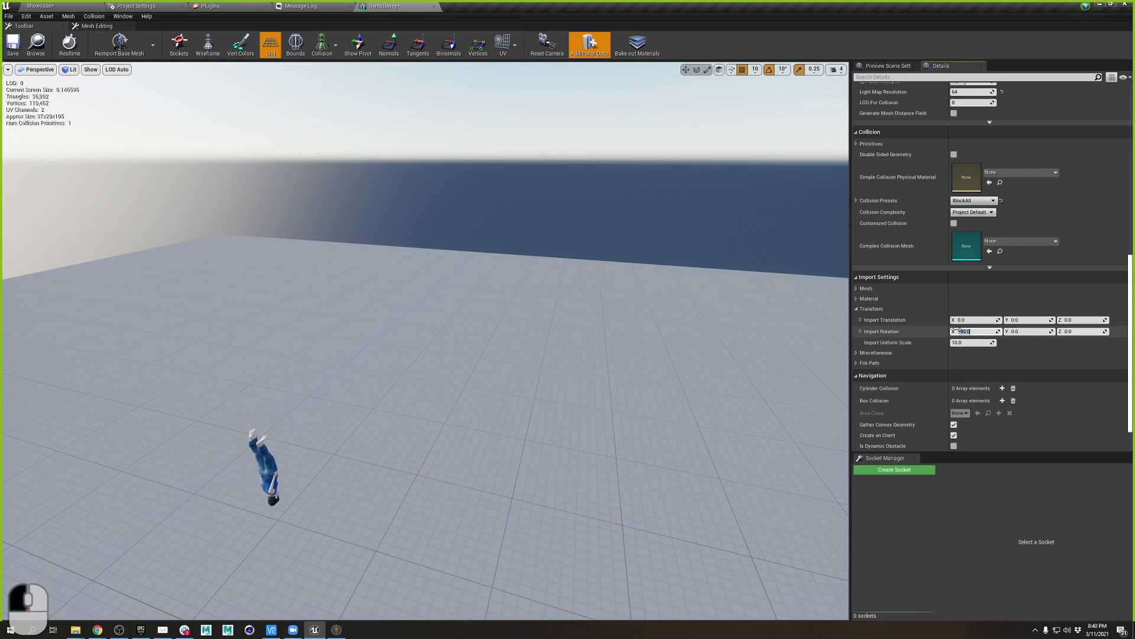
text(0)
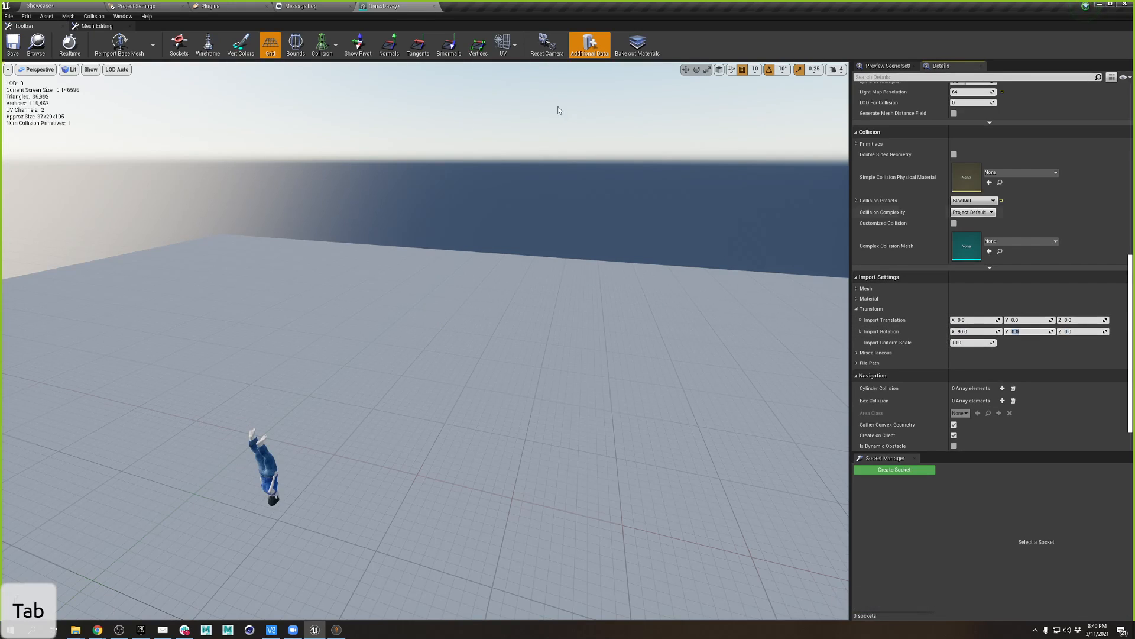
click(118, 44)
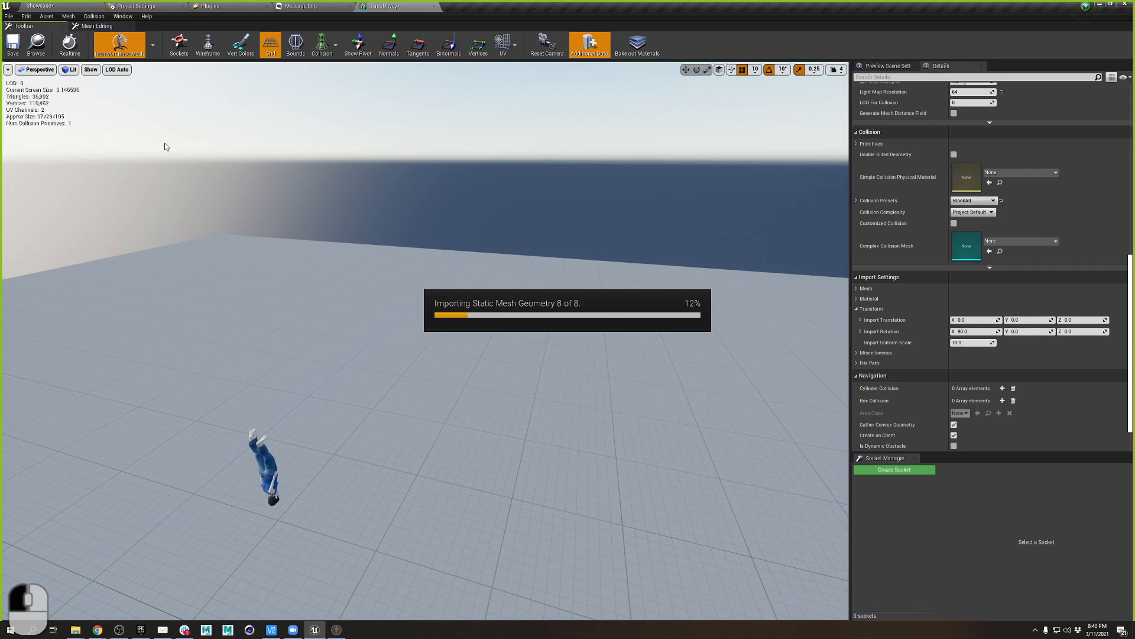
- Check the upright DemoDavey in the preview and save the mesh asset
key(q)
right_drag(329, 489, 278, 444)
key(e)
key(q)
key(w)
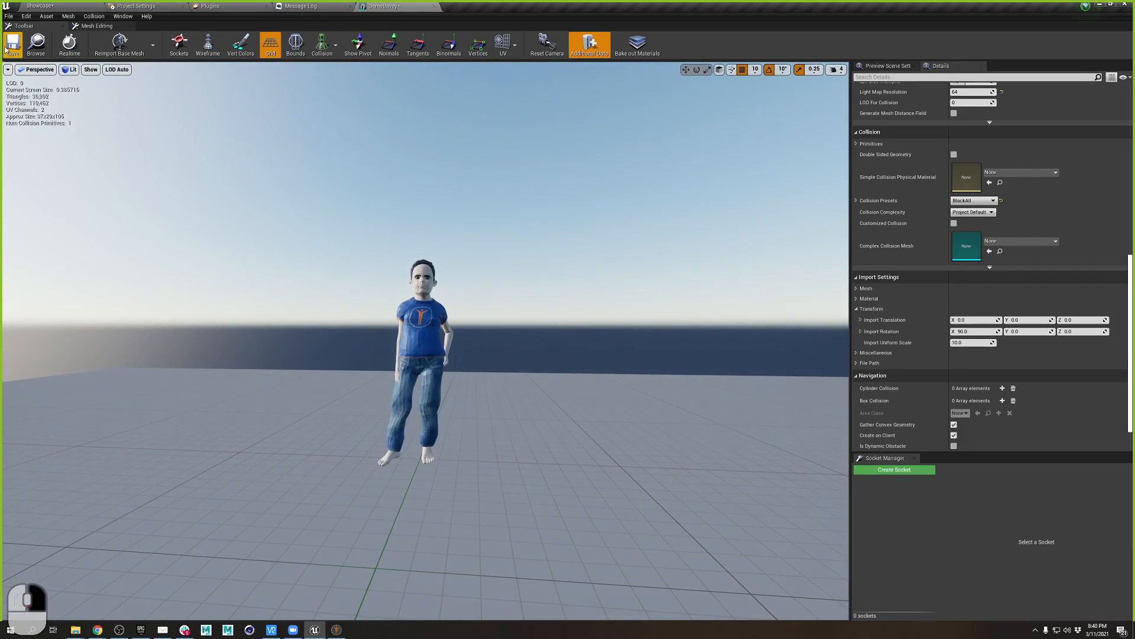
click(7, 47)
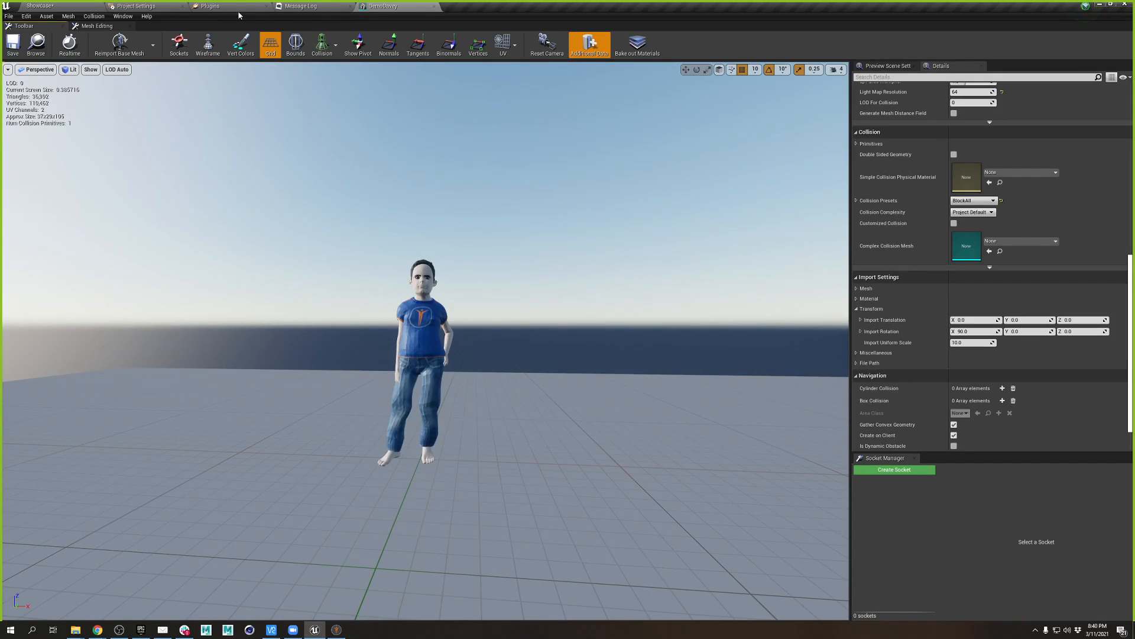
click(55, 6)
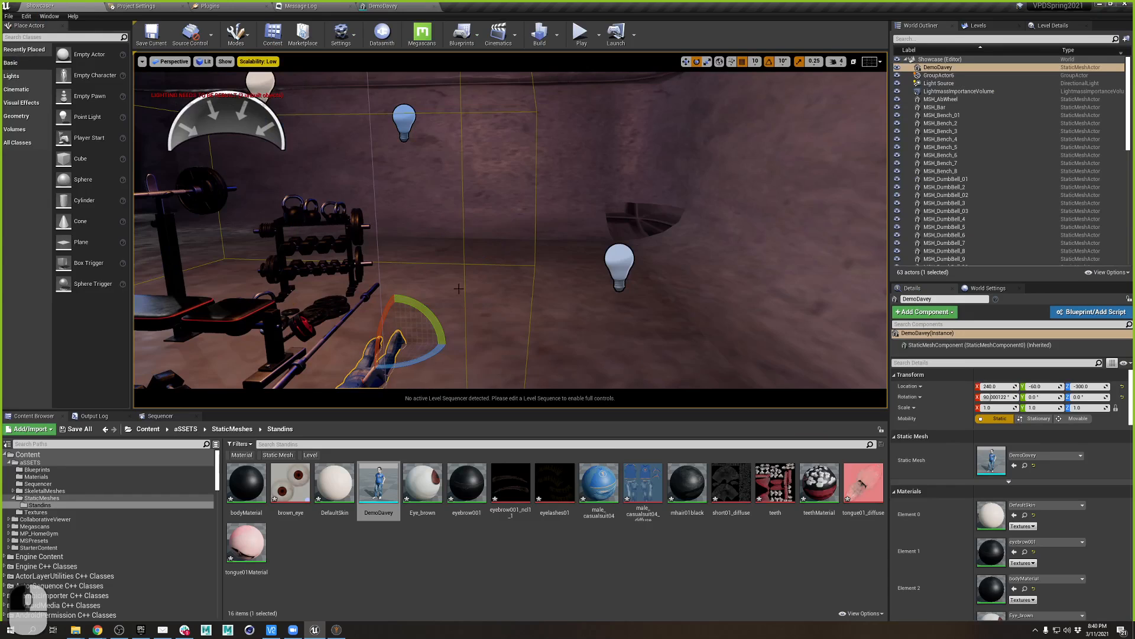
- Save all 16 modified assets and rotate DemoDavey upright in the gym
click(76, 429)
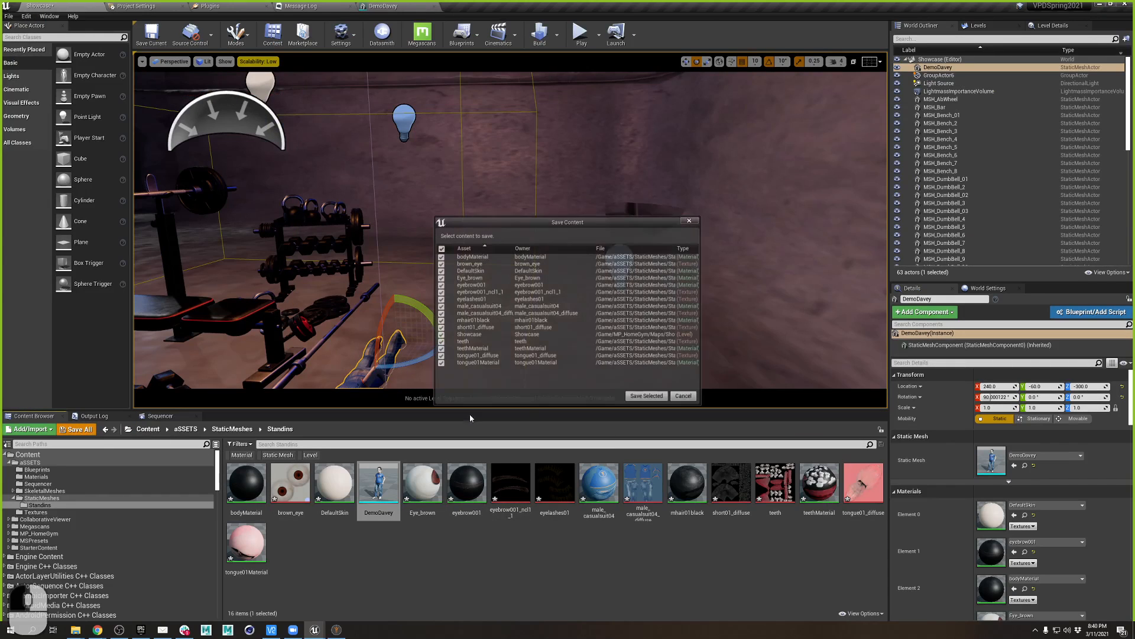
click(633, 395)
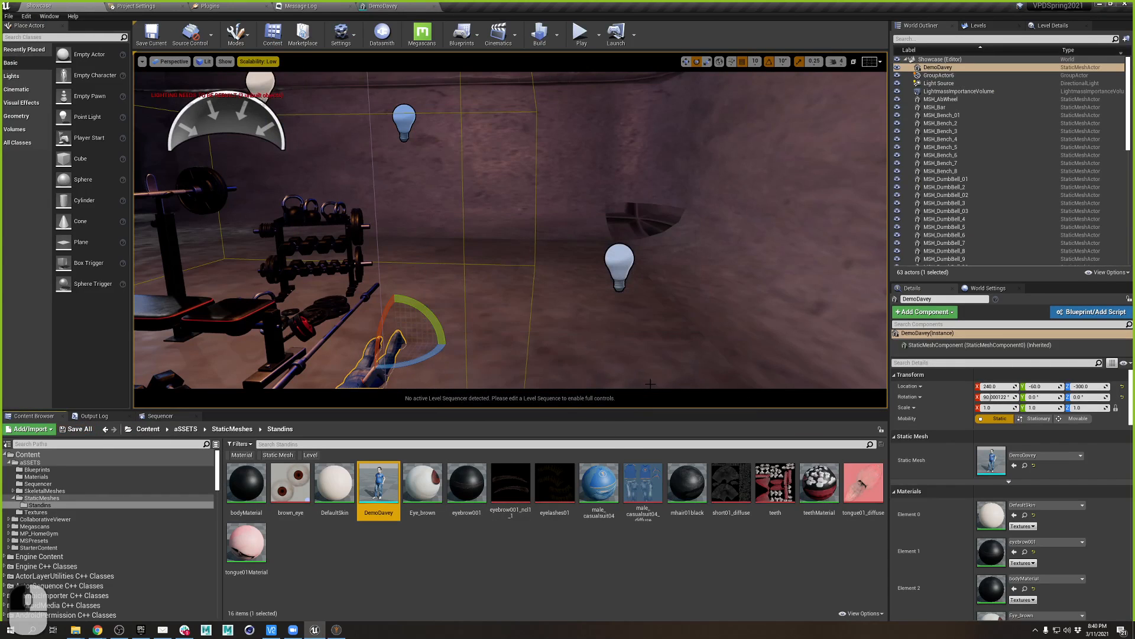
right_drag(615, 296, 443, 361)
key(a)
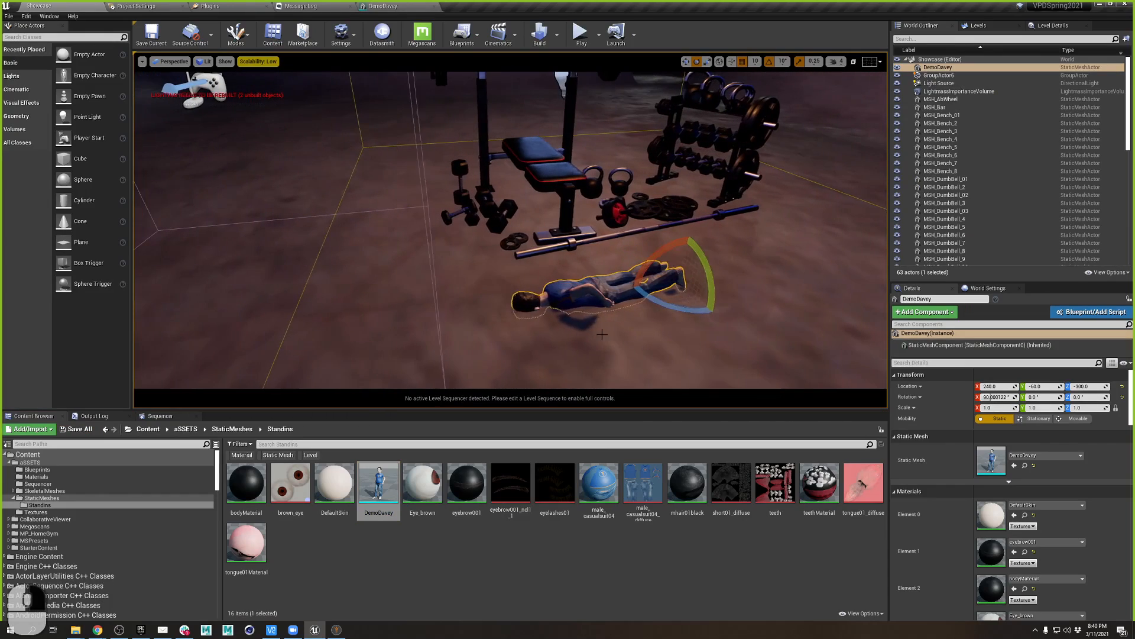
drag(660, 252, 726, 260)
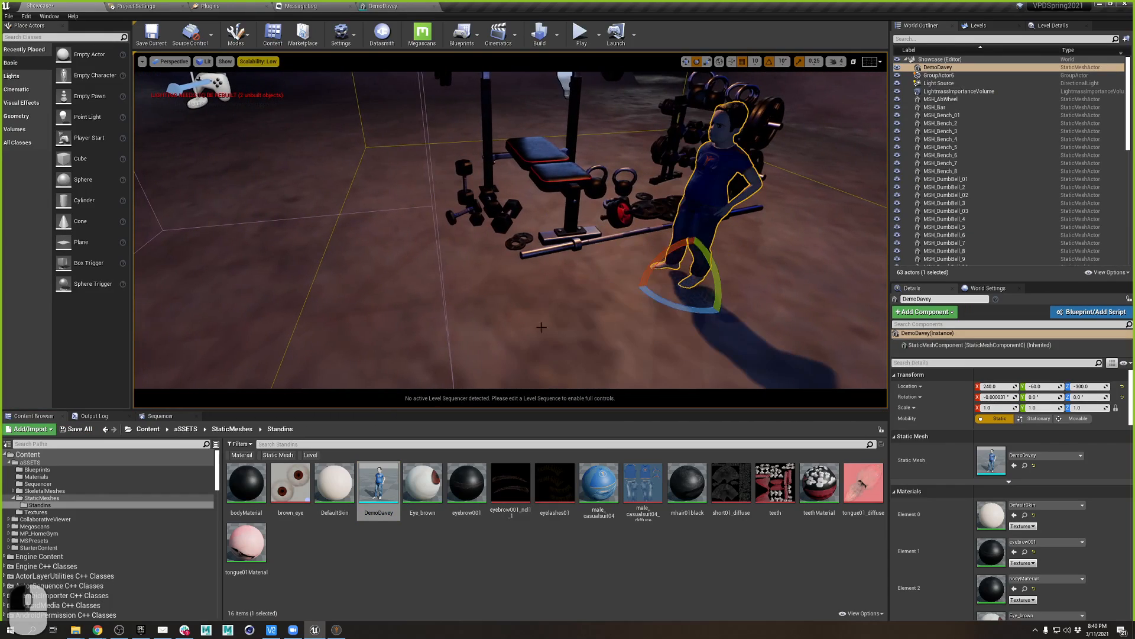
- Move DemoDavey beside the dumbbell rack, to X location -210.0
alt+drag(541, 327, 698, 260)
key(w)
right_drag(541, 327, 627, 328)
key(a)
key(s)
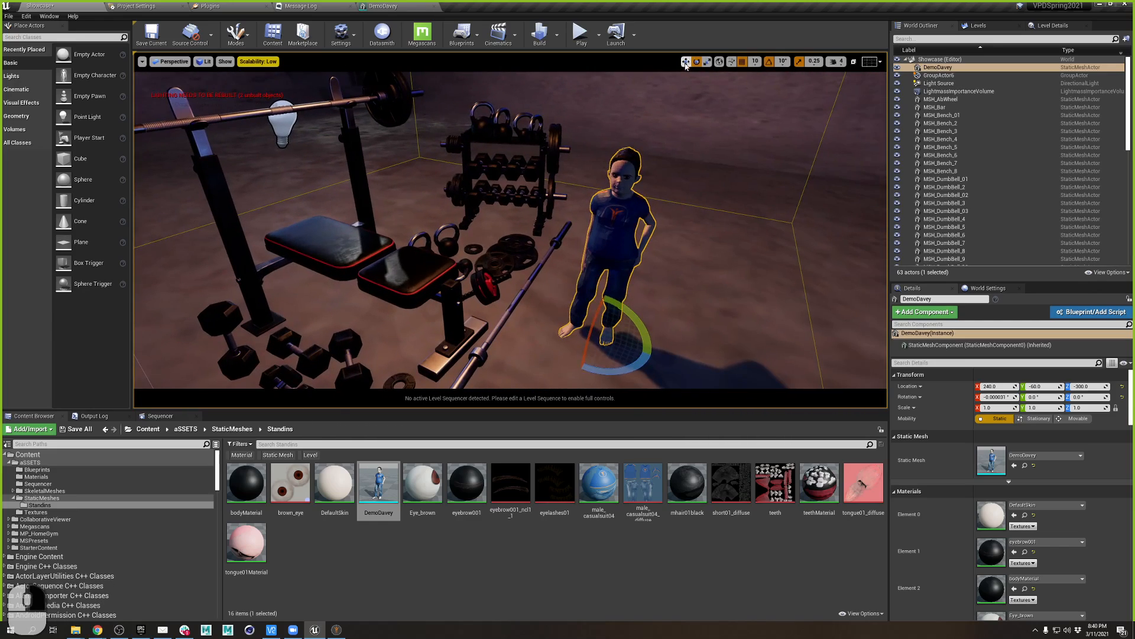
key(w)
drag(580, 350, 656, 270)
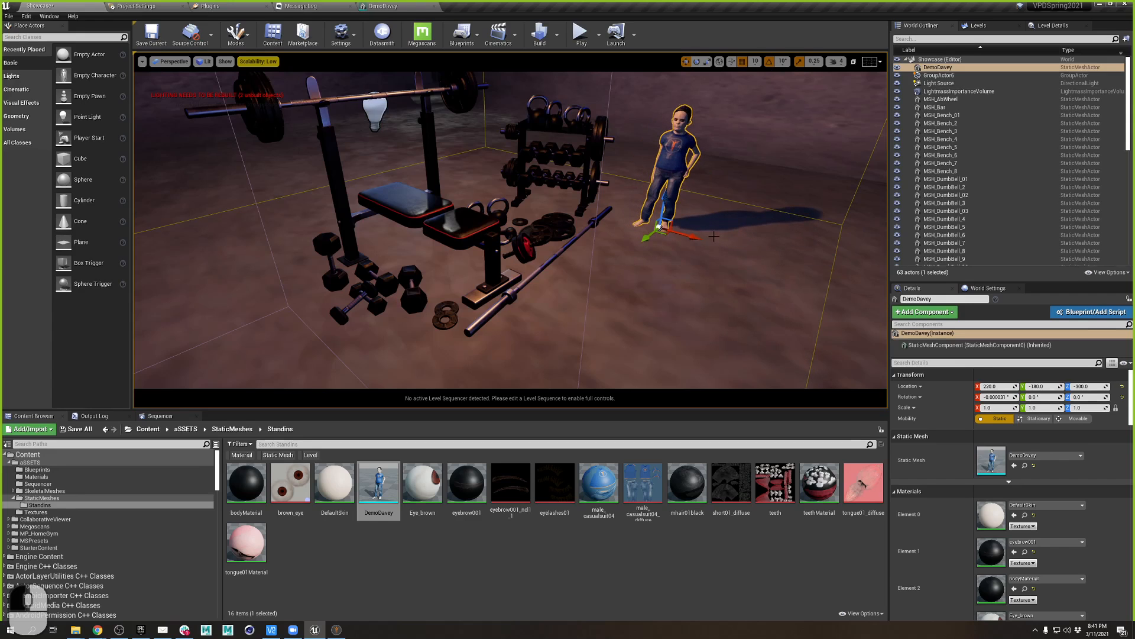
right_drag(633, 267, 649, 316)
key(a)
- Select PointLight4 and shrink its attenuation radius to about 364.47
key(d)
key(a)
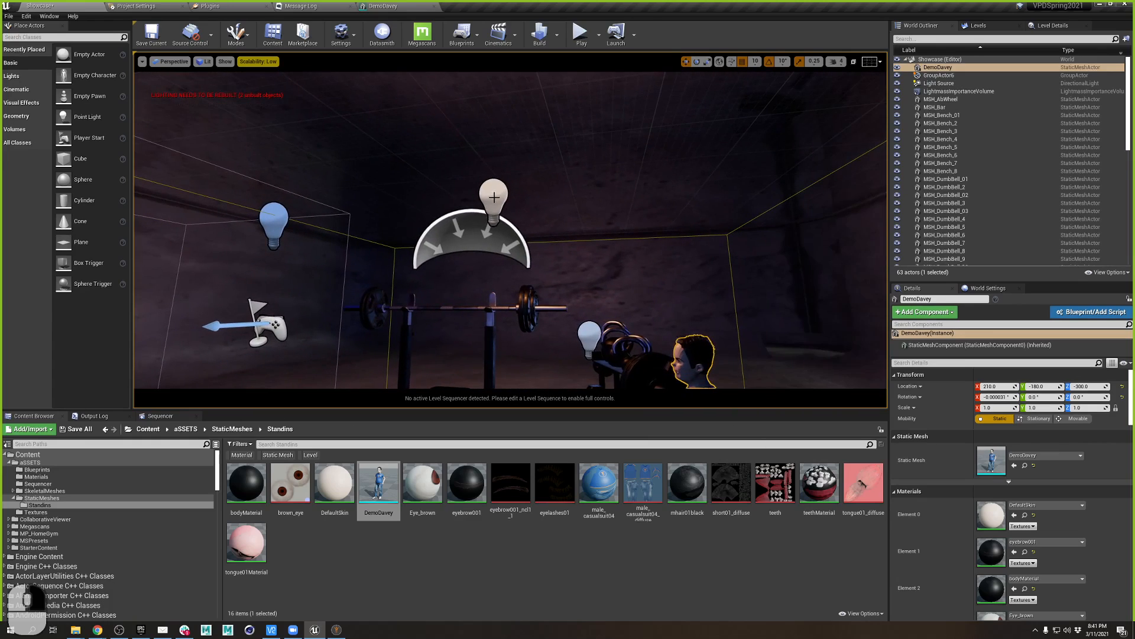
click(494, 197)
right_drag(494, 197, 634, 234)
key(a)
key(d)
key(a)
click(630, 240)
key(d)
key(e)
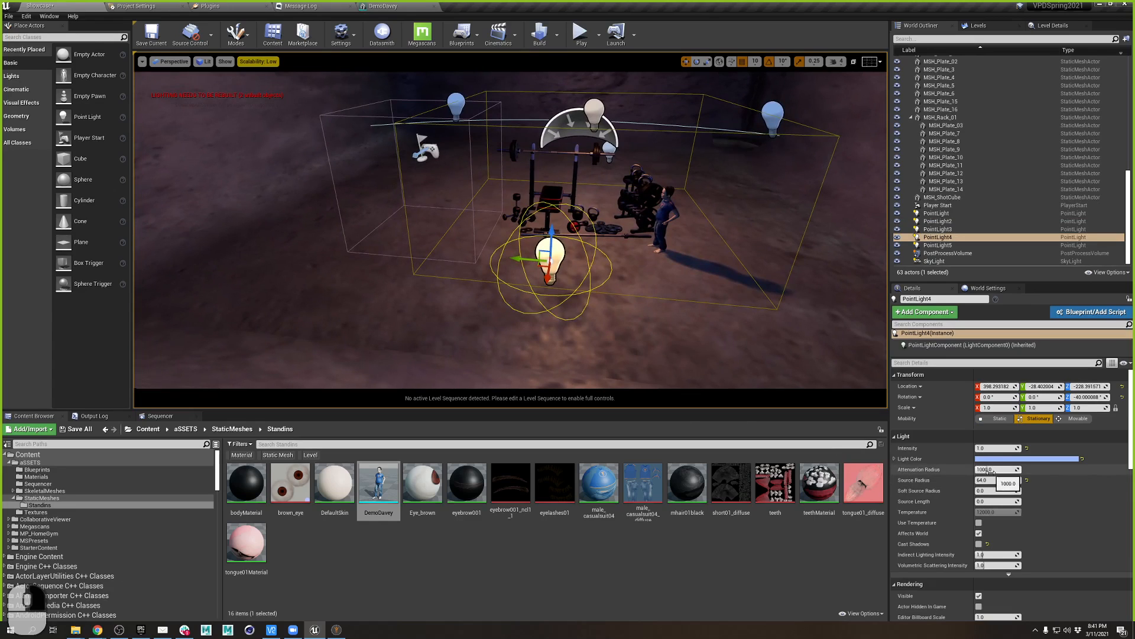
drag(991, 470, 975, 469)
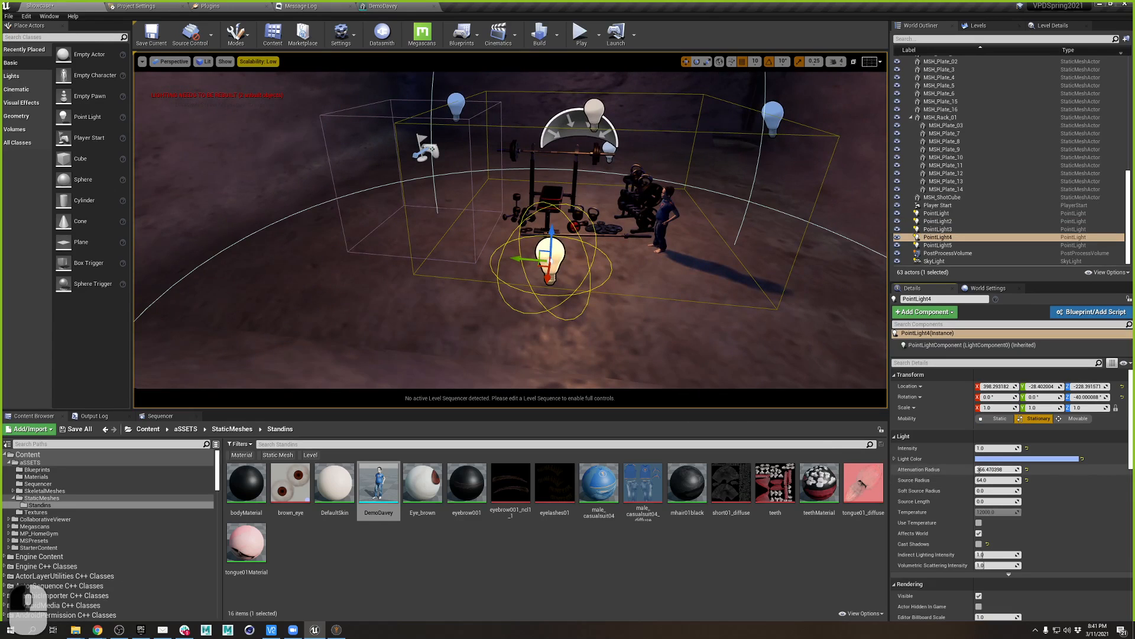
- Slide PointLight4 along its Y axis toward DemoDavey
drag(518, 258, 808, 277)
key(w)
key(a)
mouse_move(807, 277)
right_down()
mouse_move(910, 269)
mouse_move(775, 266)
mouse_move(728, 349)
mouse_move(704, 266)
mouse_move(807, 263)
right_up()
key(s)
key(d)
key(s)
drag(814, 243, 631, 262)
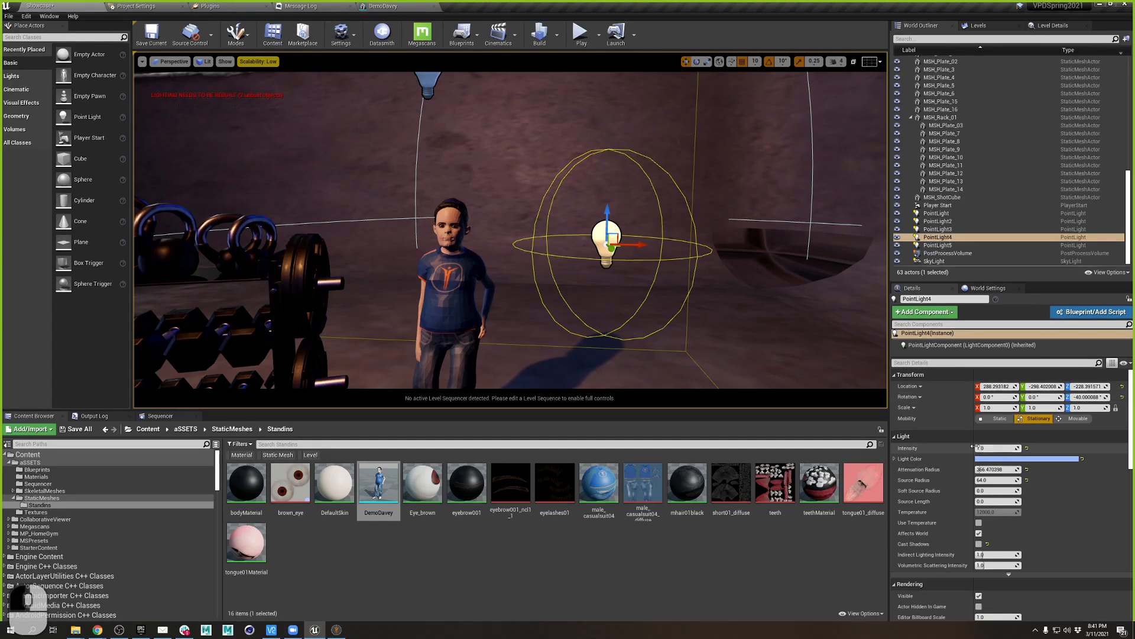
- Set PointLight4's intensity to 3.0
mouse_move(976, 448)
mouse_down()
mouse_move(1017, 447)
mouse_move(977, 448)
mouse_move(990, 448)
mouse_up()
text(2)
key(Tab)
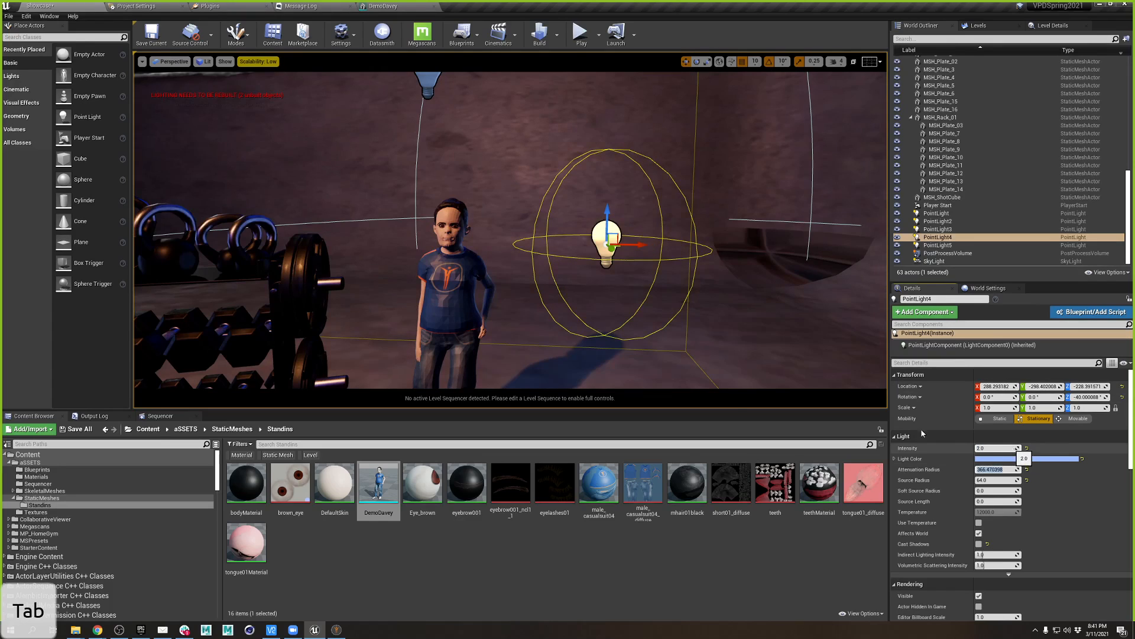
click(983, 448)
text(3)
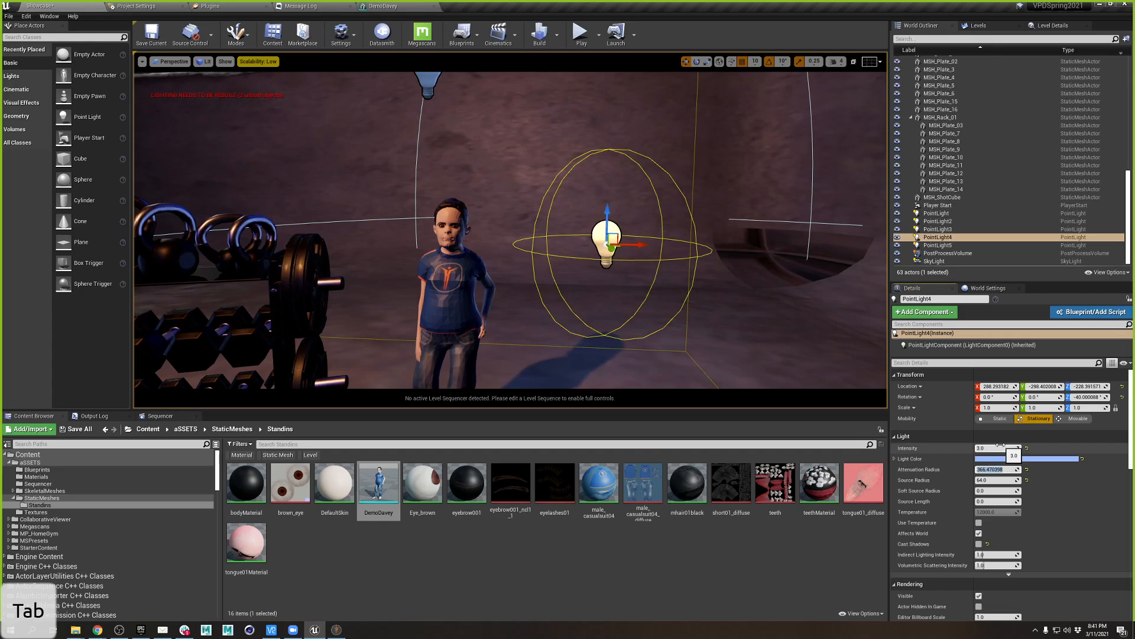
- Raise PointLight4 so it hangs just above DemoDavey
right_drag(404, 205, 608, 284)
key(w)
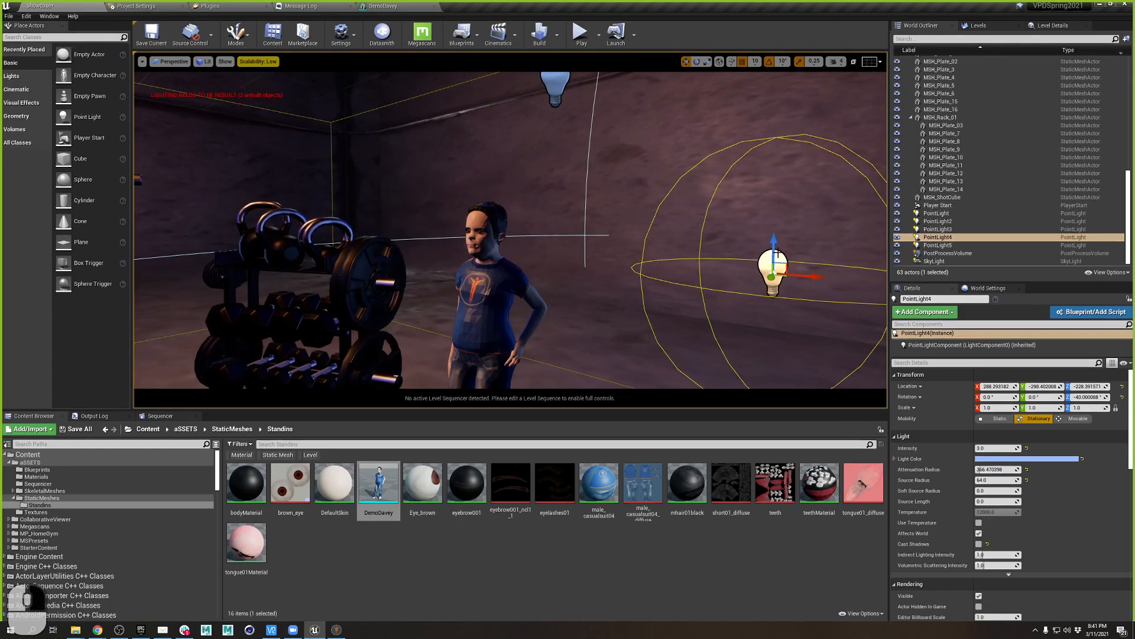
drag(774, 245, 774, 110)
right_drag(776, 122, 828, 136)
key(s)
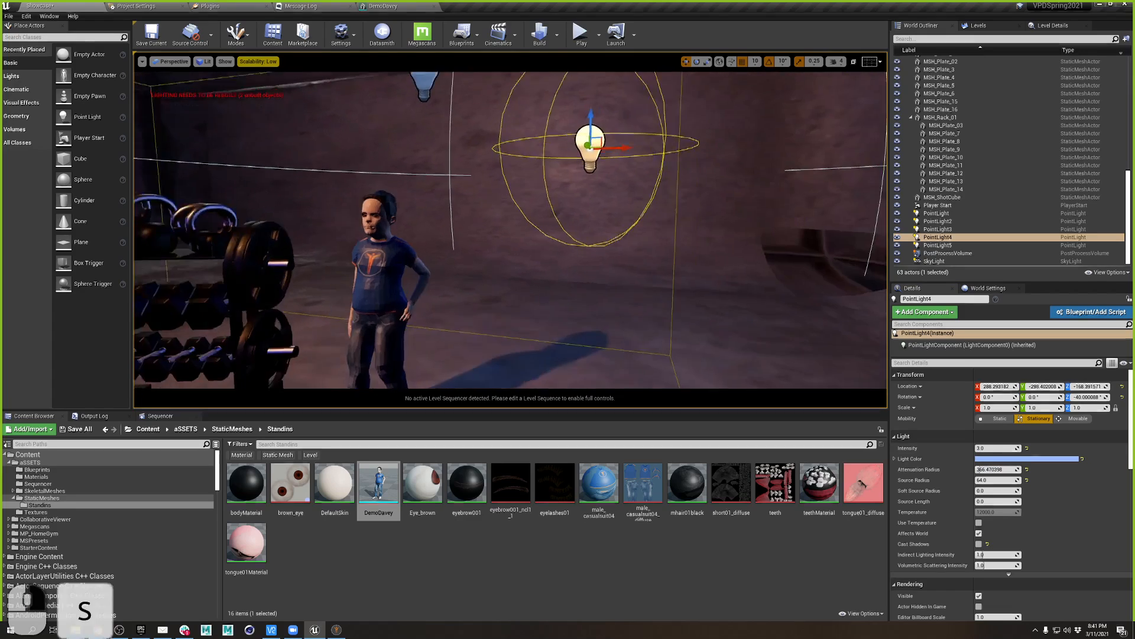
right_drag(644, 148, 644, 148)
drag(565, 143, 566, 107)
right_drag(566, 107, 499, 109)
- Fly the view around the gym rack to check DemoDavey and the light
key(d)
key(a)
key(q)
key(a)
key(s)
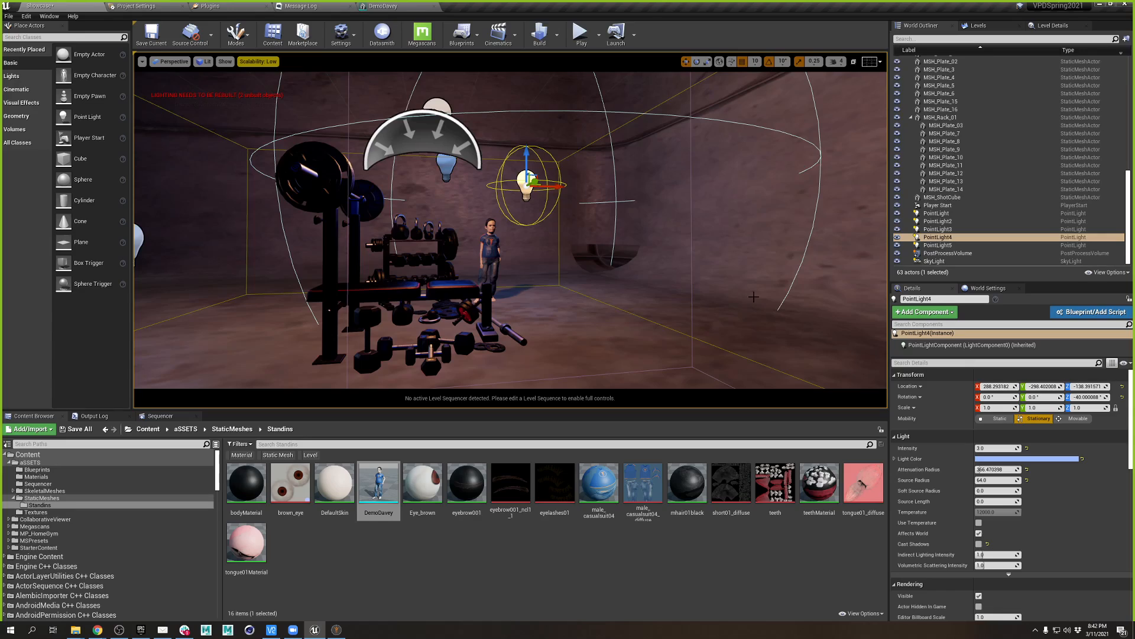
mouse_move(753, 296)
right_down()
mouse_move(692, 320)
mouse_move(639, 316)
mouse_move(763, 313)
right_up()
key(d)
key(a)
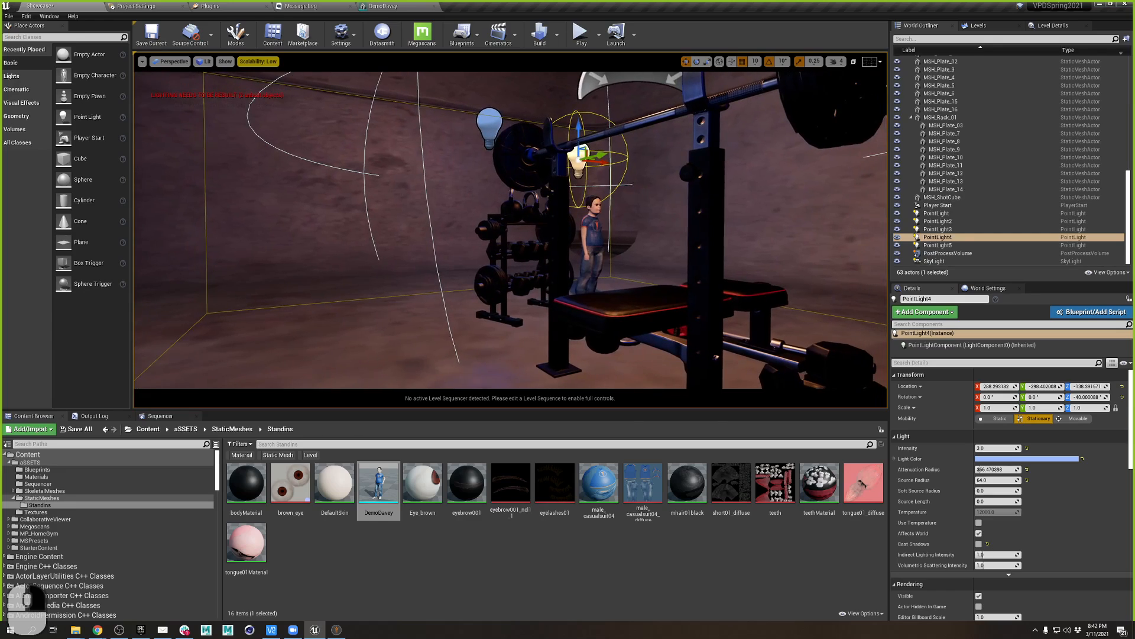
mouse_move(567, 248)
right_down()
mouse_move(532, 260)
mouse_move(579, 251)
mouse_move(556, 251)
right_up()
key(e)
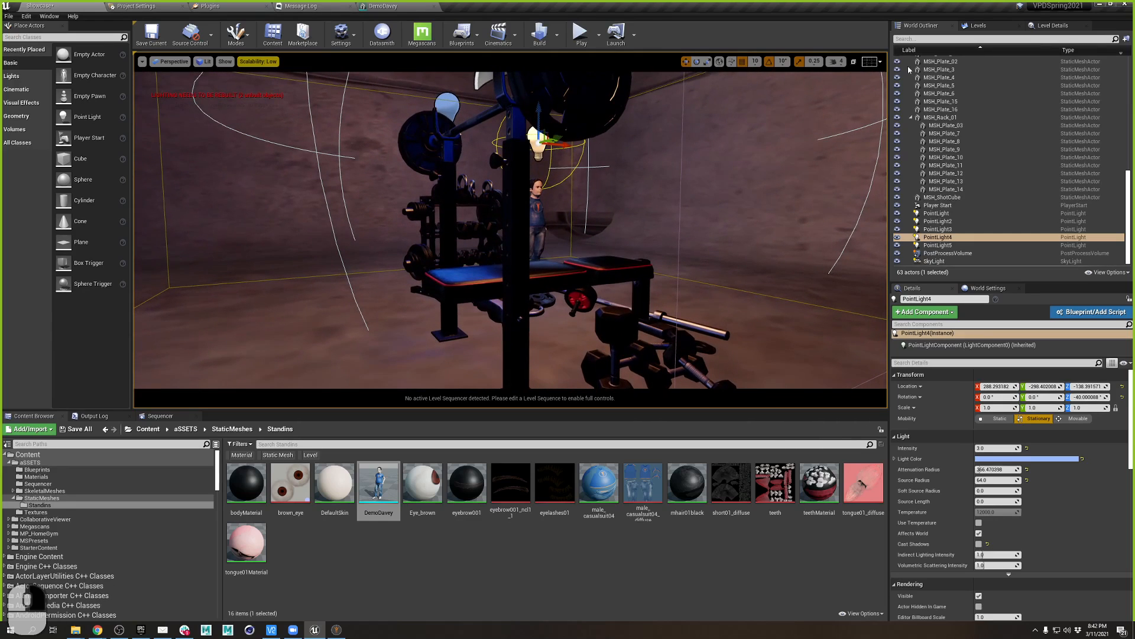
- Adjust camera speed, frame DemoDavey past the weight bench, and bring up viewport options
click(839, 62)
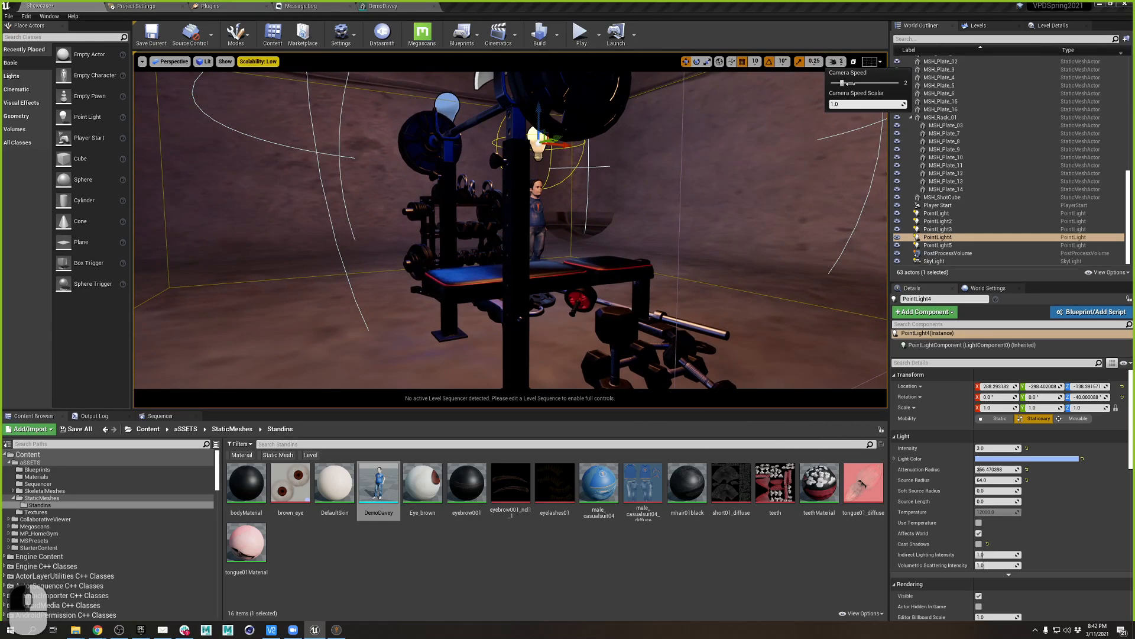
click(550, 236)
mouse_move(550, 236)
right_down()
mouse_move(573, 237)
mouse_move(550, 233)
mouse_move(531, 249)
mouse_move(550, 241)
right_up()
key(a)
key(e)
key(e)
key(d)
key(w)
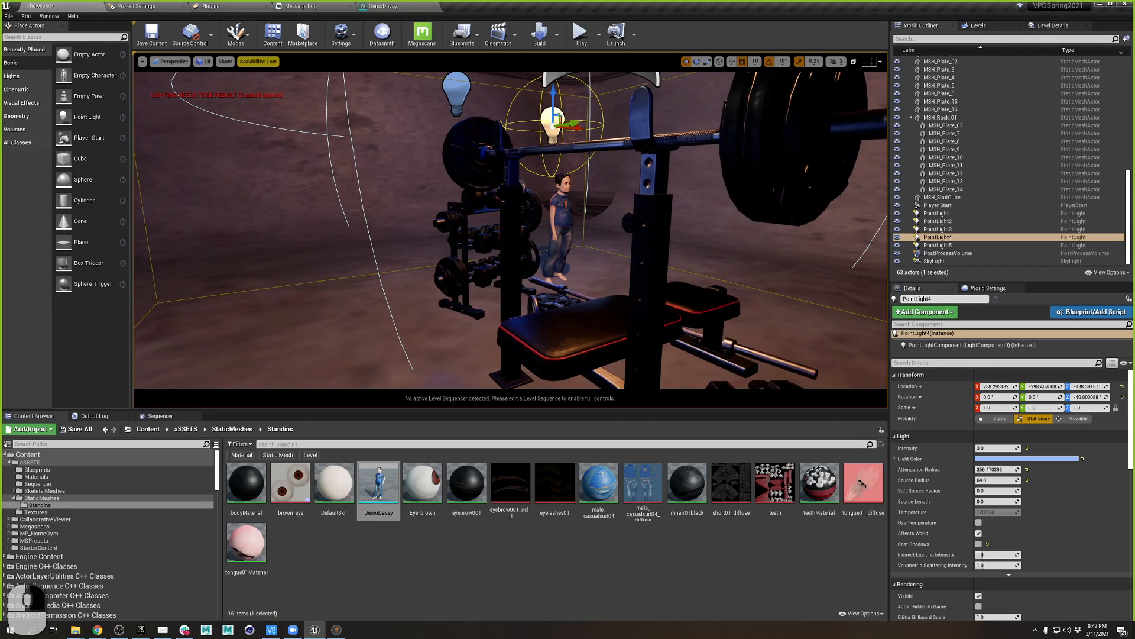
right_drag(594, 327, 597, 322)
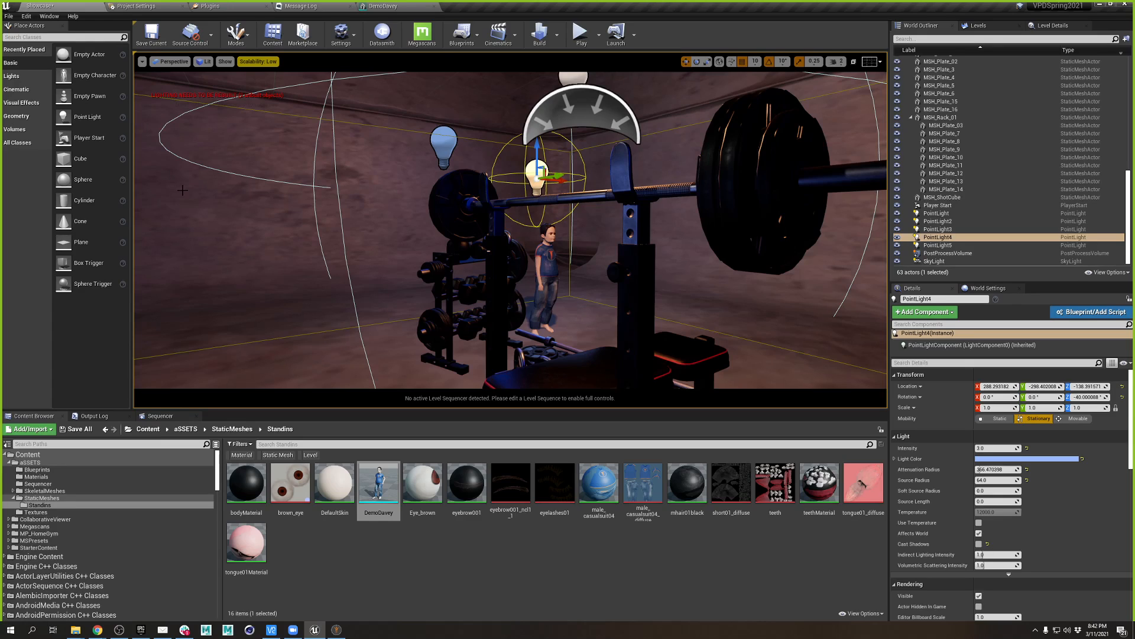
click(142, 62)
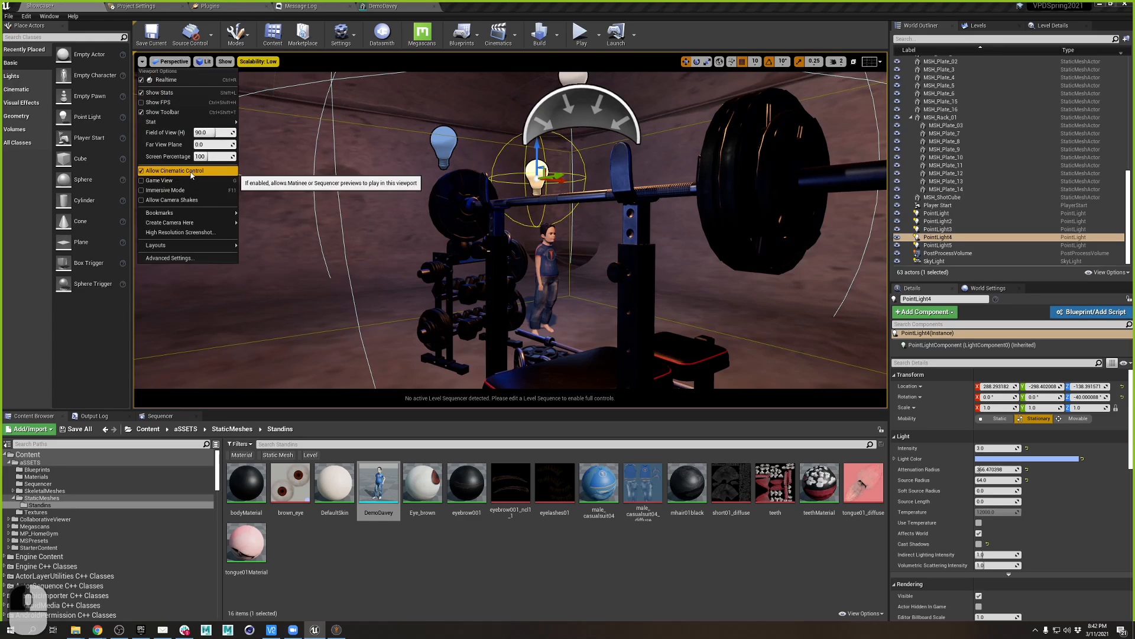
- Create a CineCameraActor at the current view and pilot it toward DemoDavey by the rack
mouse_move(201, 223)
click(269, 232)
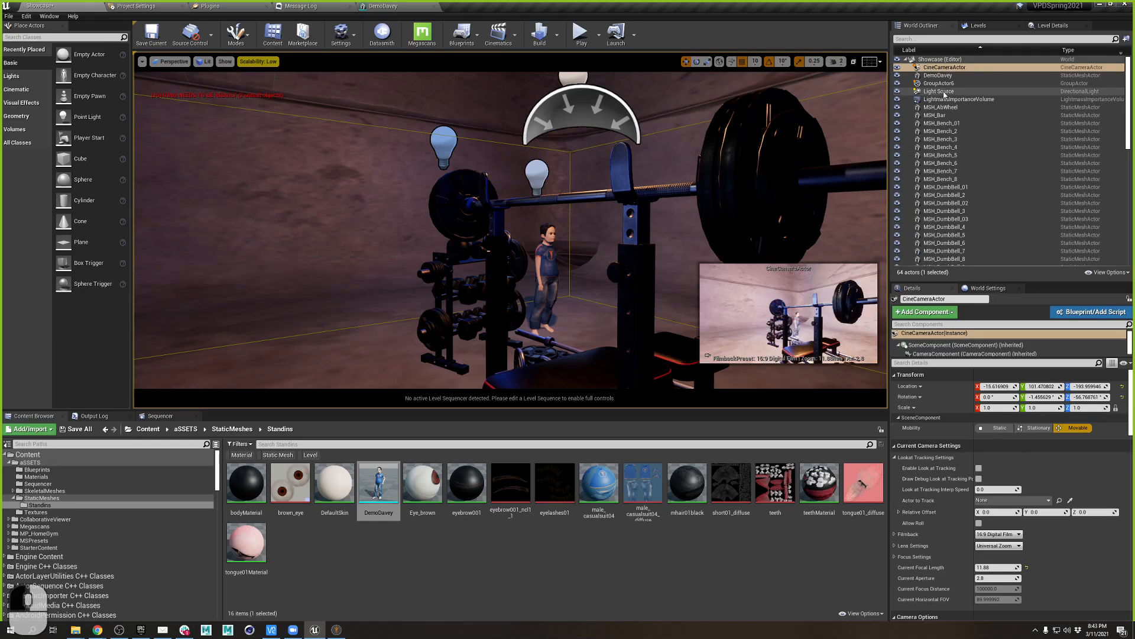
right_click(945, 68)
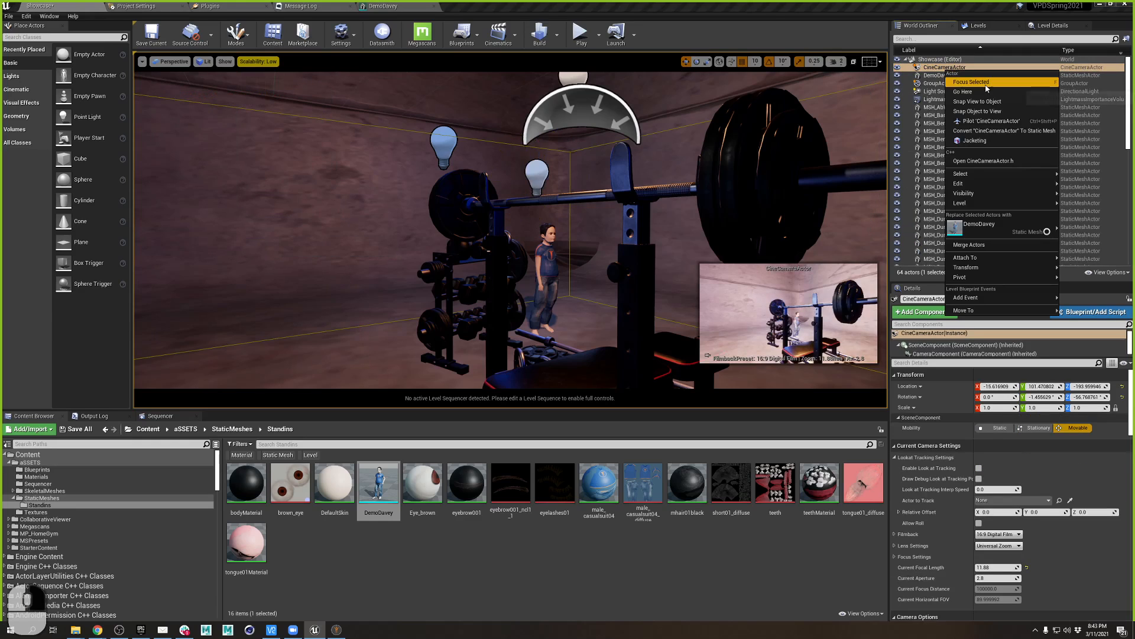
click(986, 121)
key(w)
mouse_move(511, 236)
right_down()
mouse_move(532, 228)
mouse_move(497, 224)
right_up()
key(d)
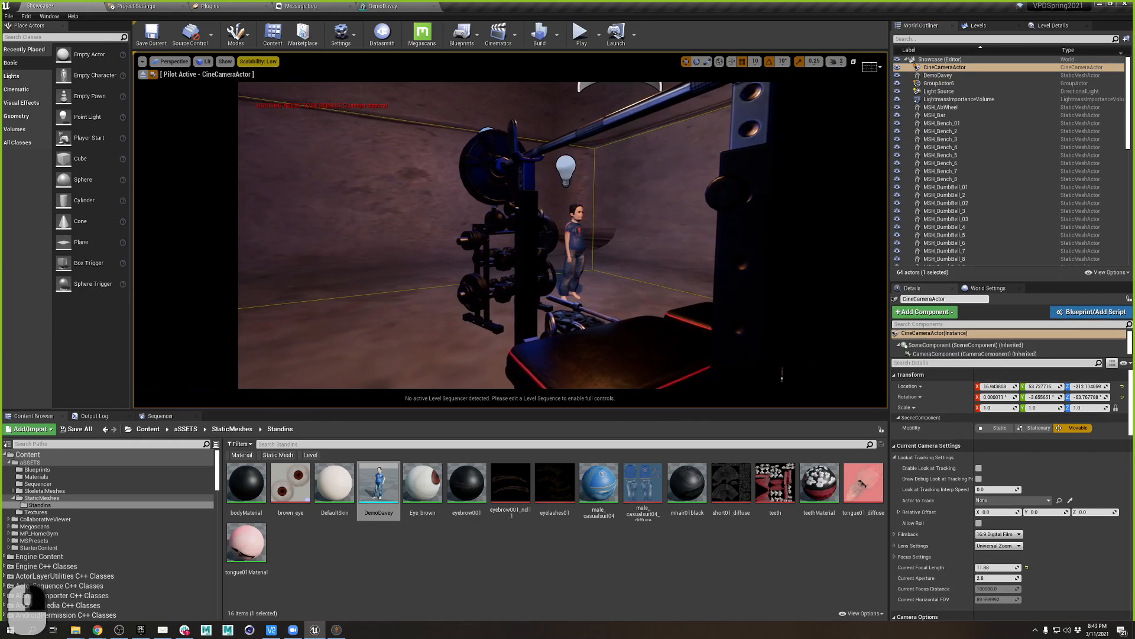
click(872, 63)
- Enable the 3x3 rule-of-thirds overlay and nudge the piloted camera's framing on DemoDavey
click(917, 106)
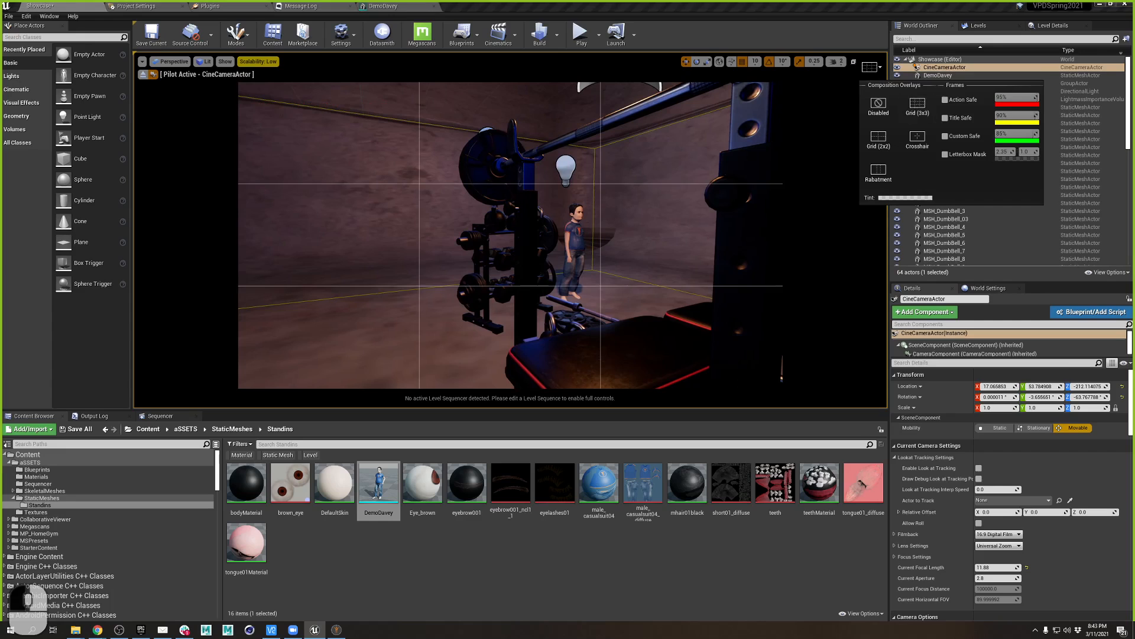
right_drag(739, 189, 718, 265)
key(q)
key(w)
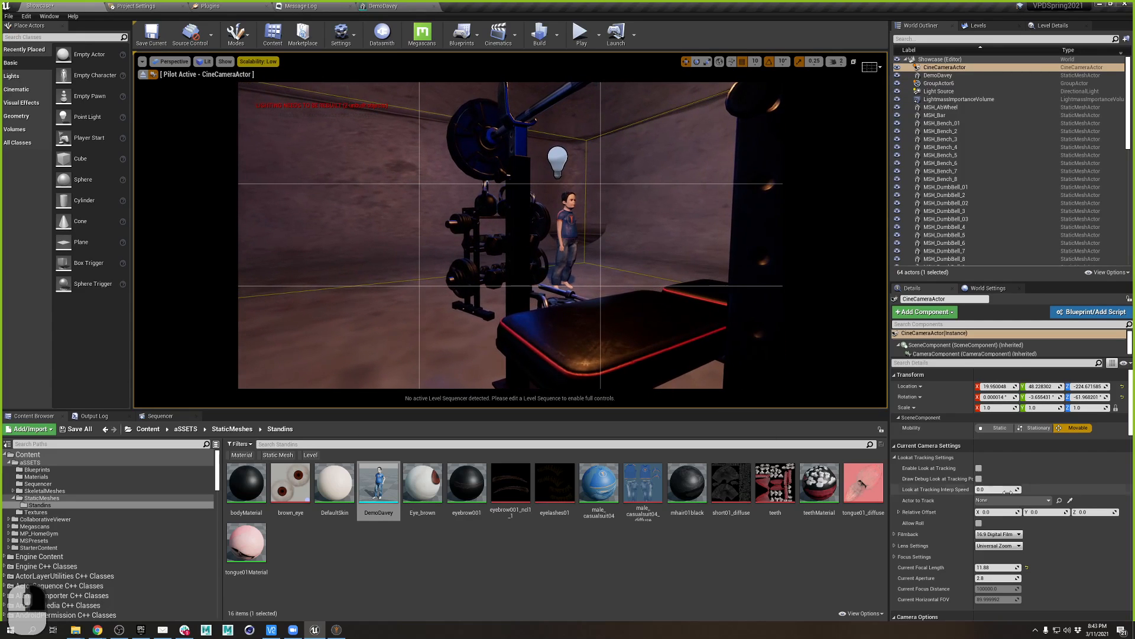
right_drag(680, 331, 670, 336)
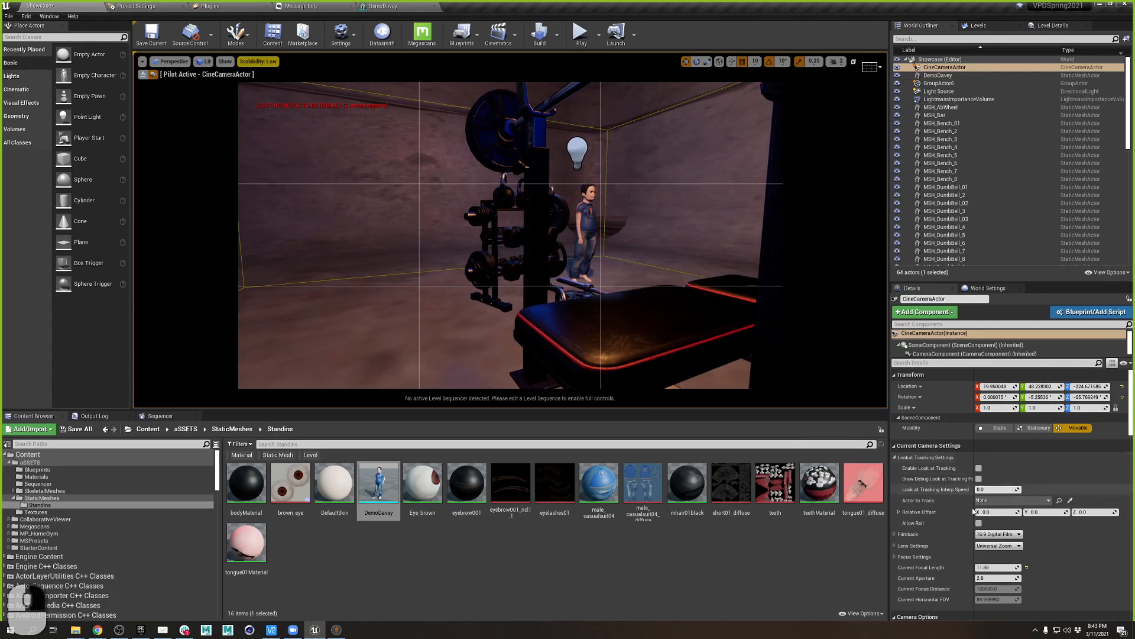
scroll(973, 510, down, 3)
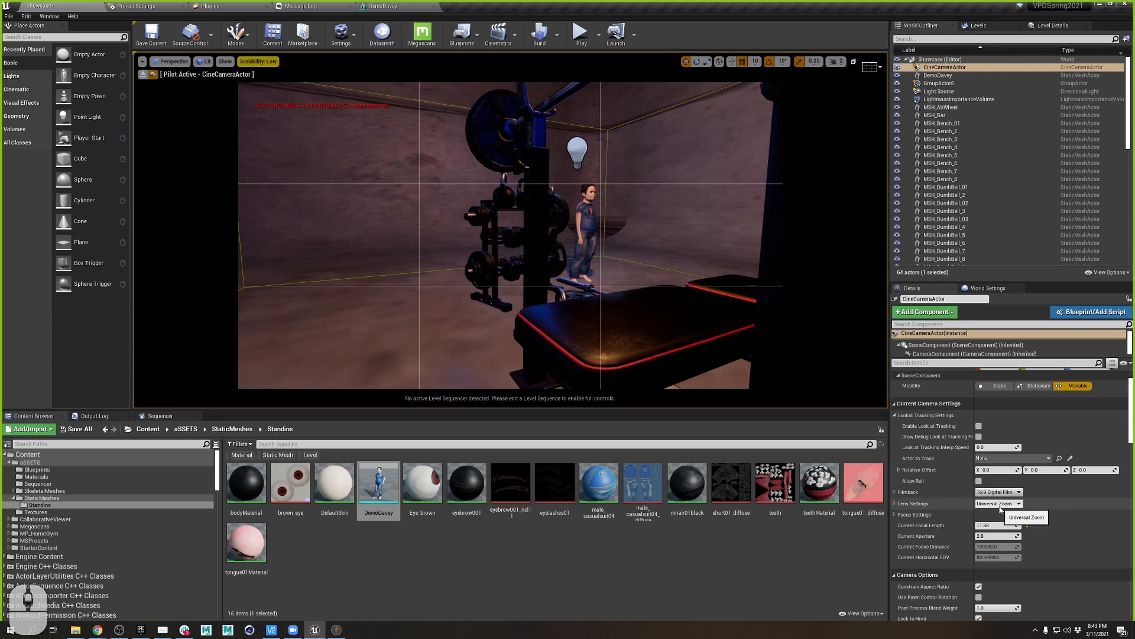
click(999, 506)
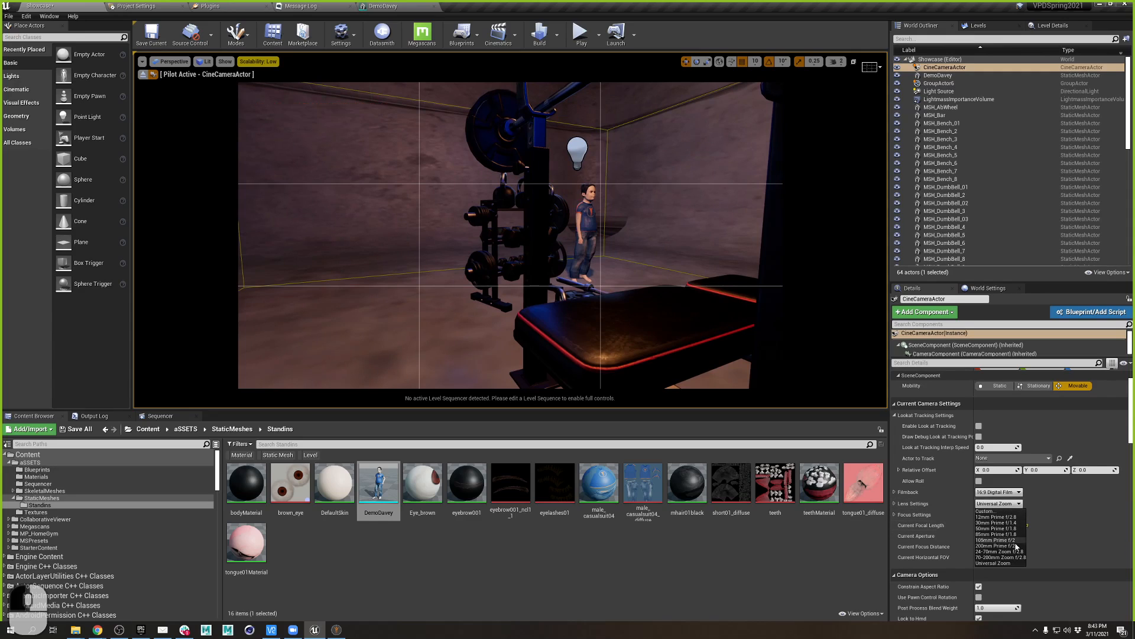
- Apply the 85mm Prime f/1.8 lens, reframe DemoDavey by the weights rack, and show Focus Settings
click(1003, 535)
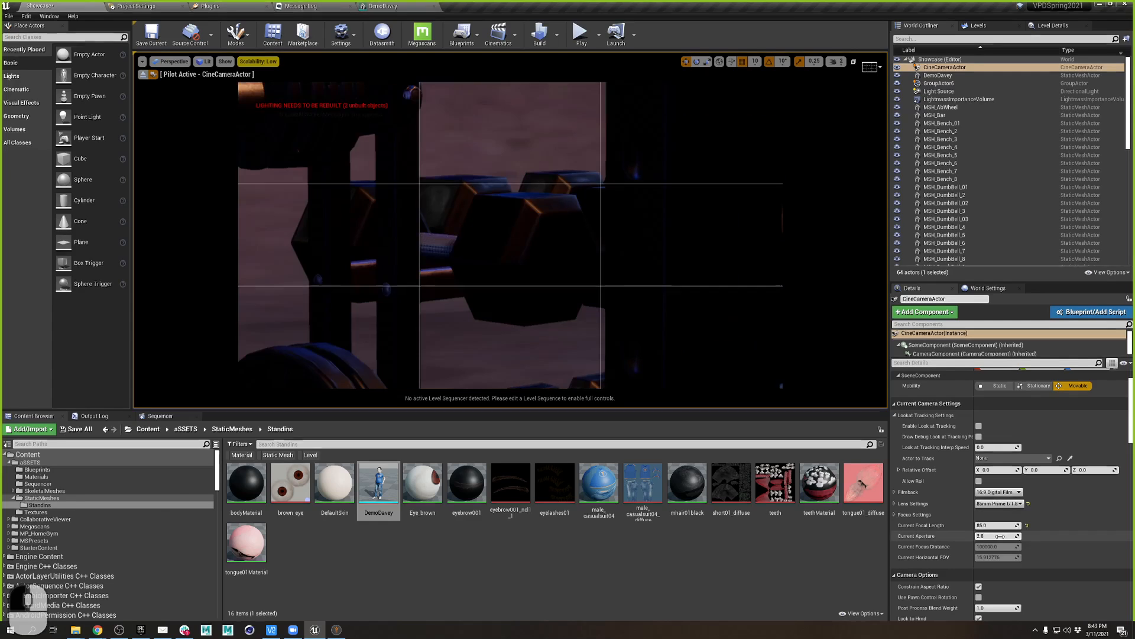
right_drag(509, 235, 581, 231)
key(s)
key(s)
key(d)
key(a)
key(a)
key(s)
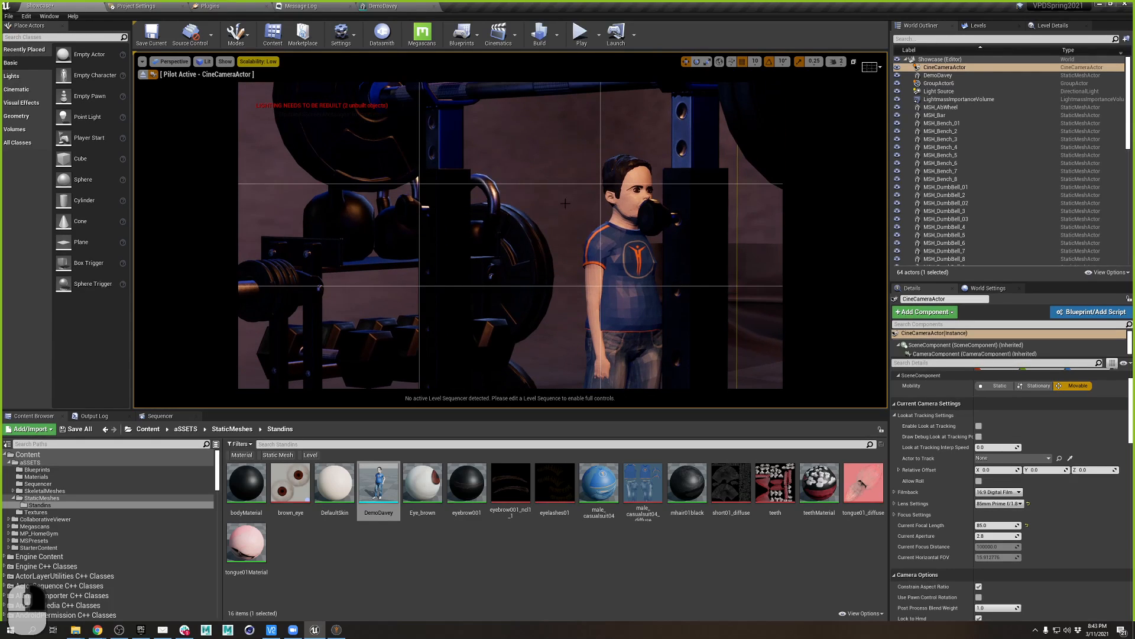
click(1000, 525)
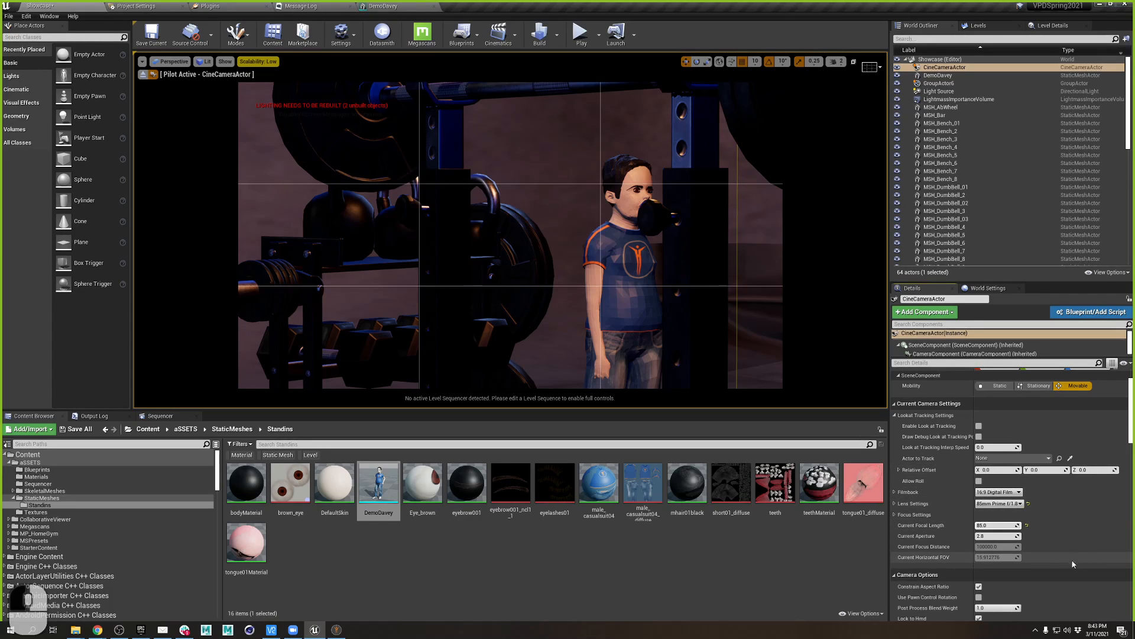
click(894, 514)
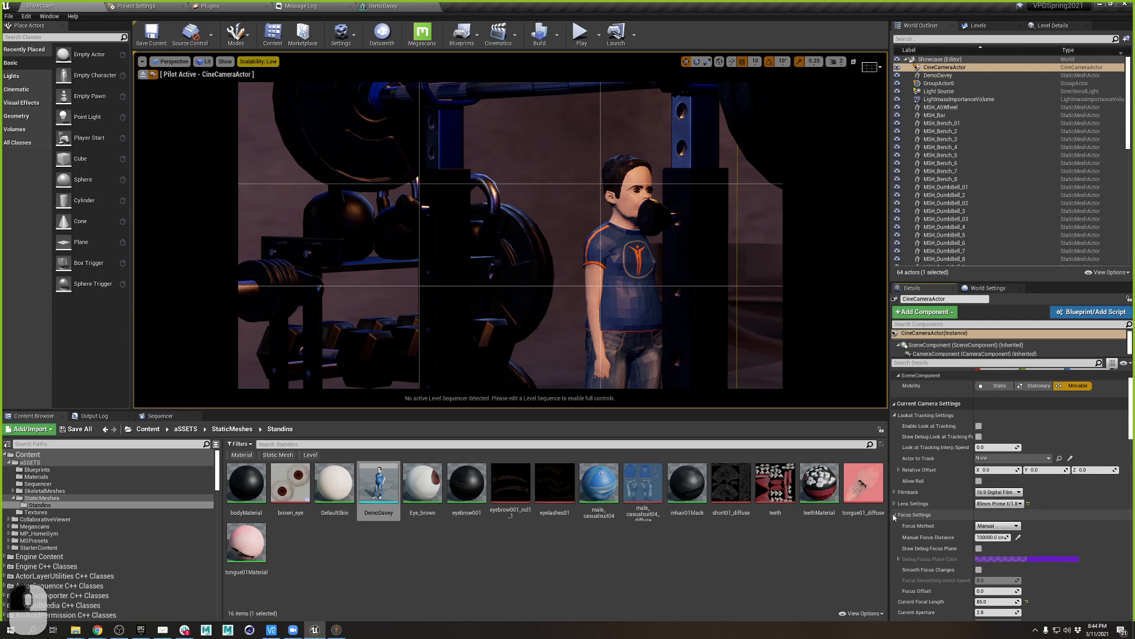
- Keep Focus Method on Manual, then add a new Level Sequence from the Cinematics menu
click(1016, 525)
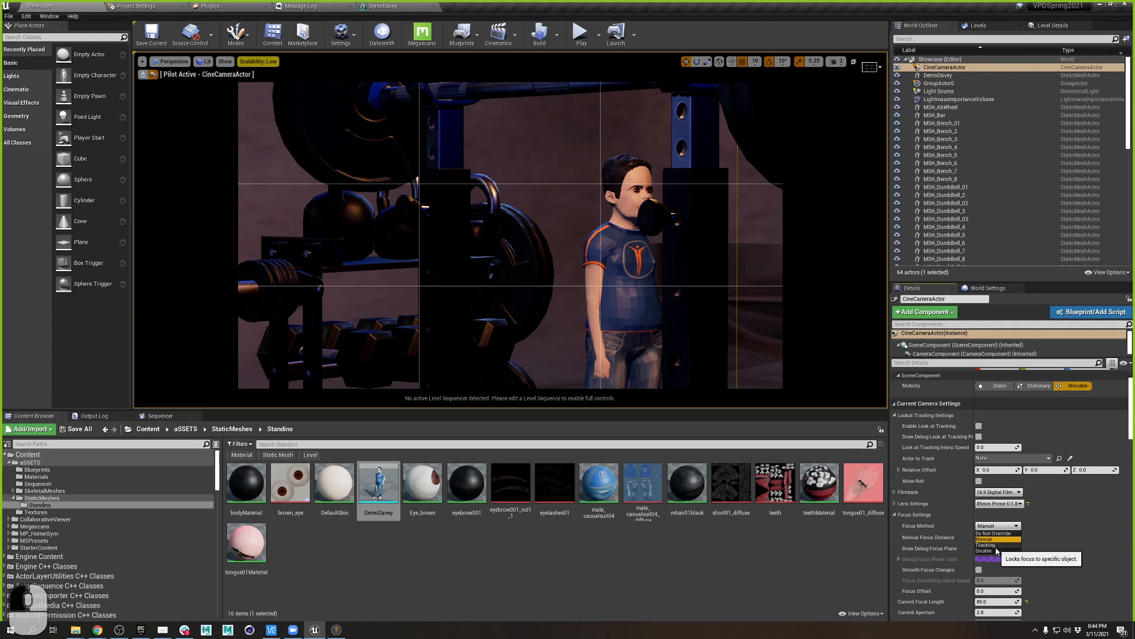
click(1011, 539)
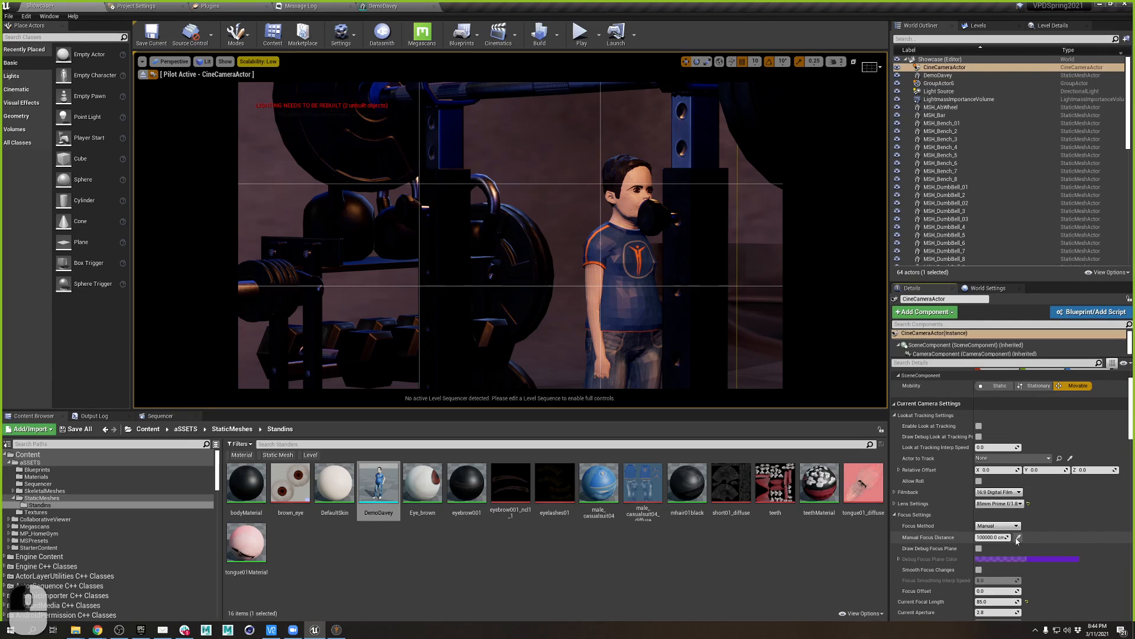
click(1017, 538)
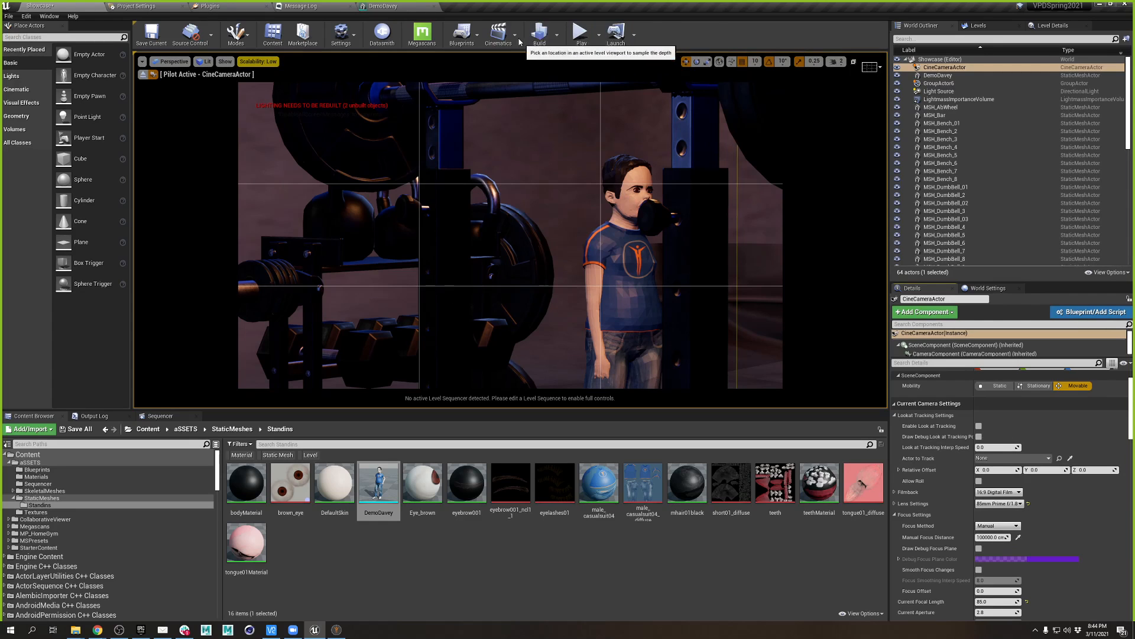
click(499, 33)
click(518, 62)
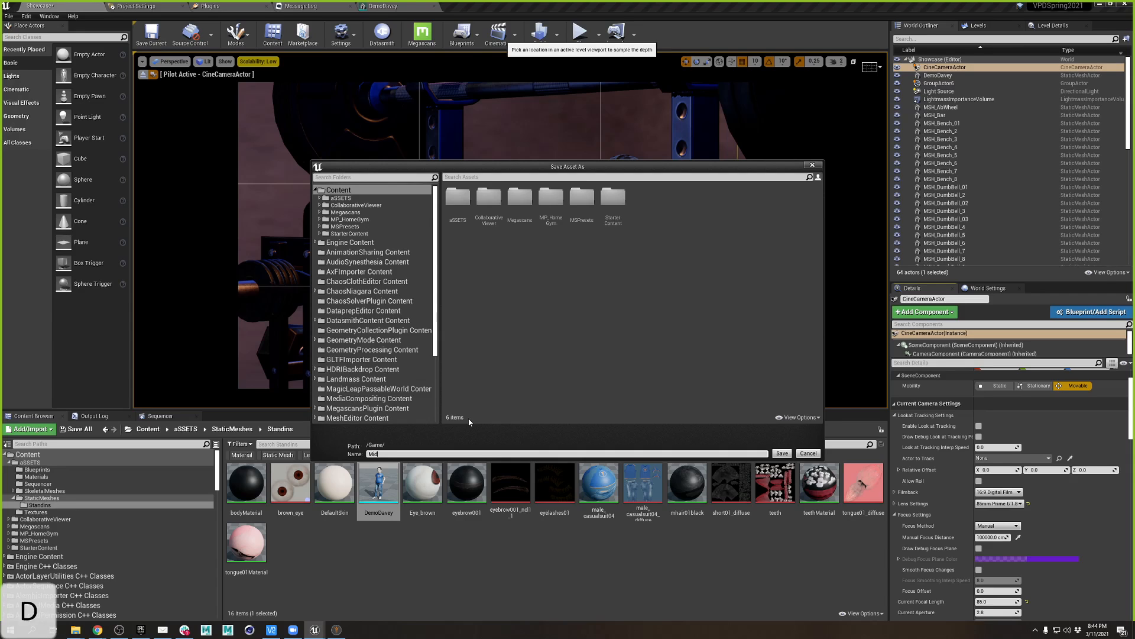
- Save the sequence as Midterm and drag the CineCameraActor into Sequencer with a camera cut
key(Return)
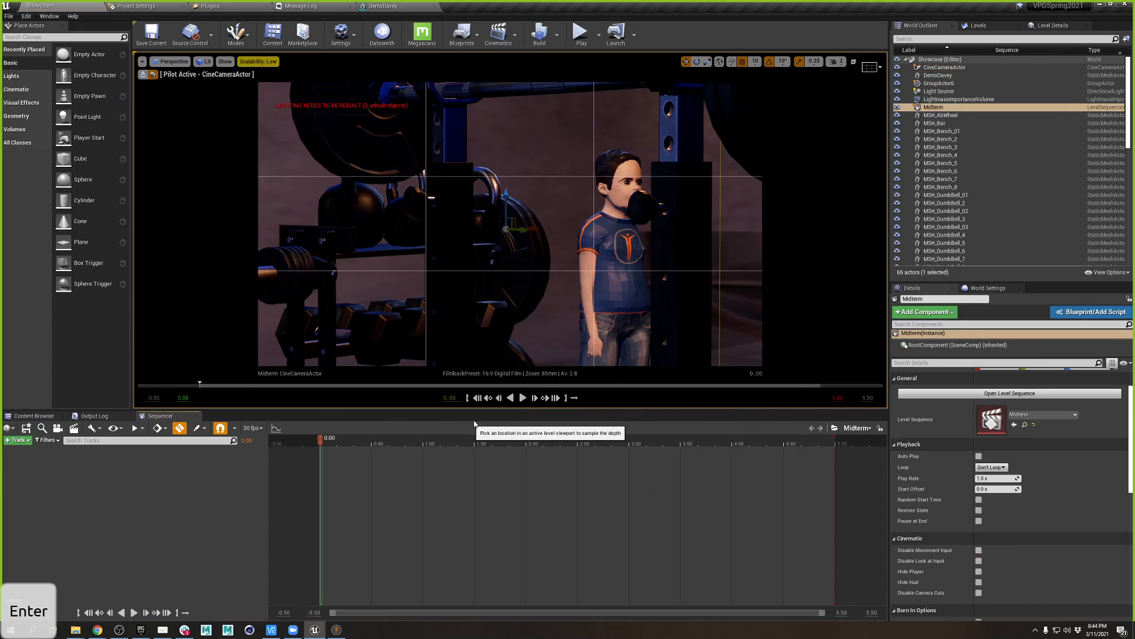
click(944, 68)
drag(945, 68, 241, 524)
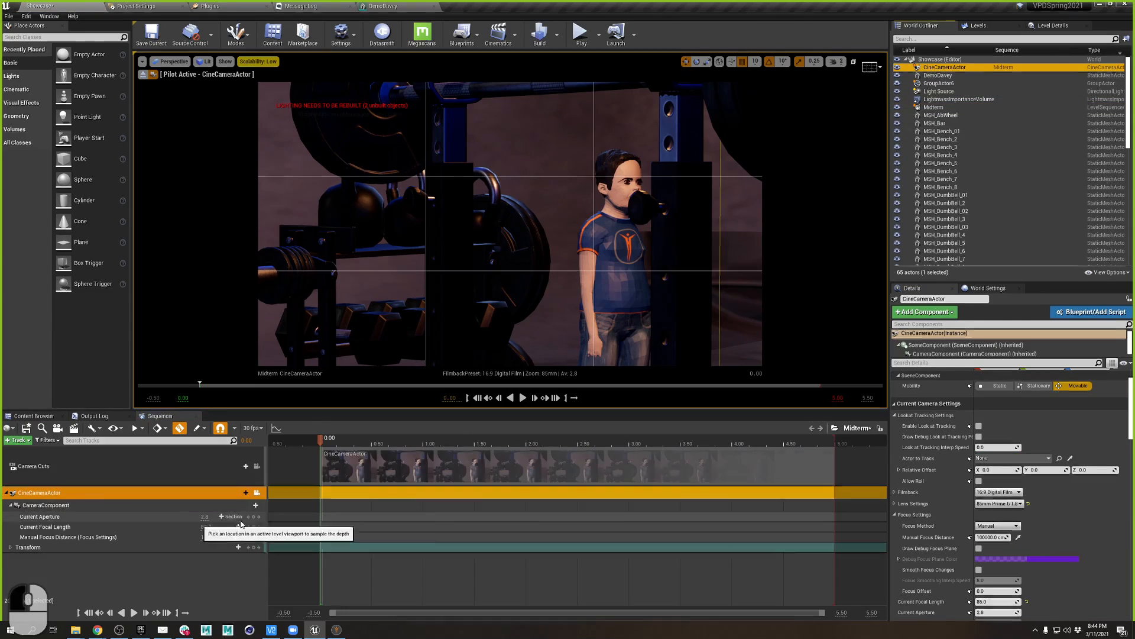
drag(358, 470, 223, 460)
- Undo the camera cut move and key the camera's Manual Focus Distance at time zero
key(ctrl+z)
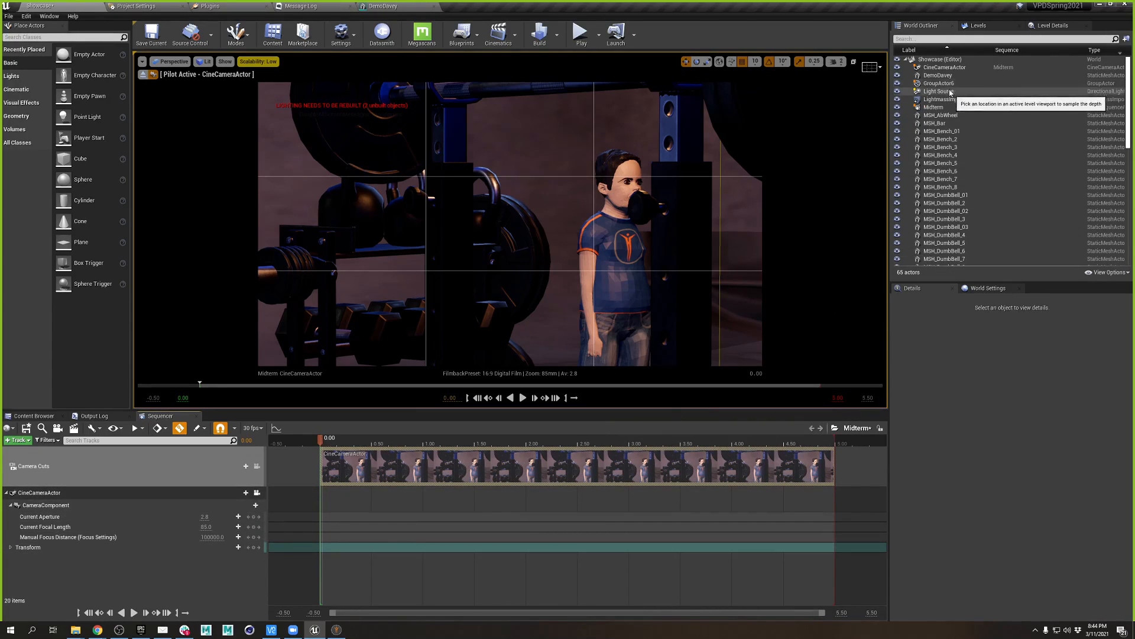
click(944, 68)
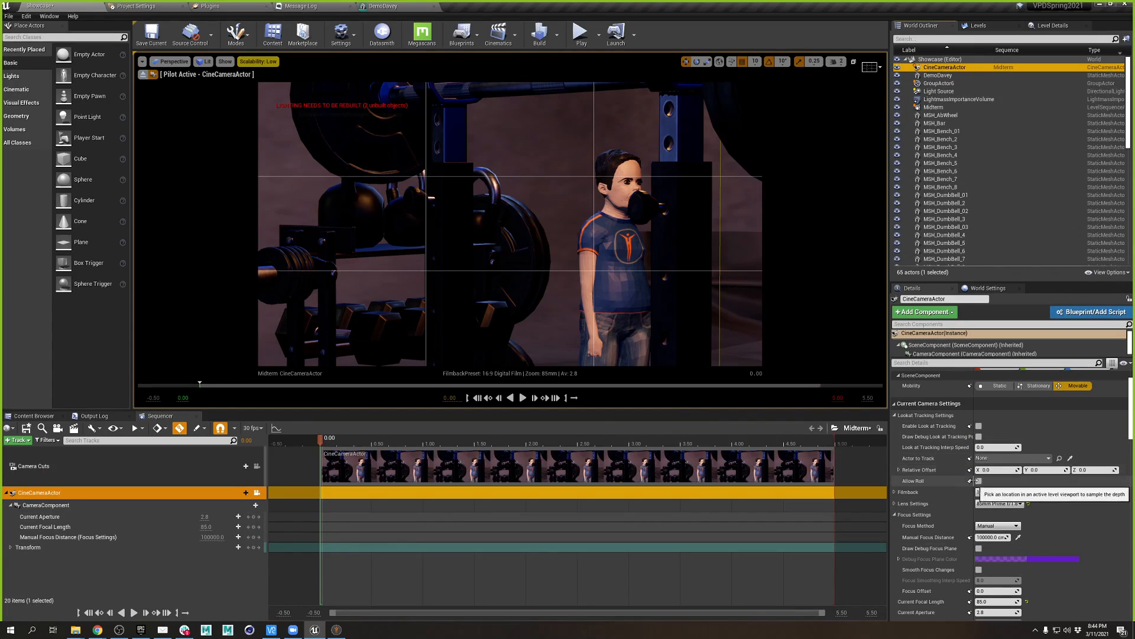
scroll(1000, 528, down, 2)
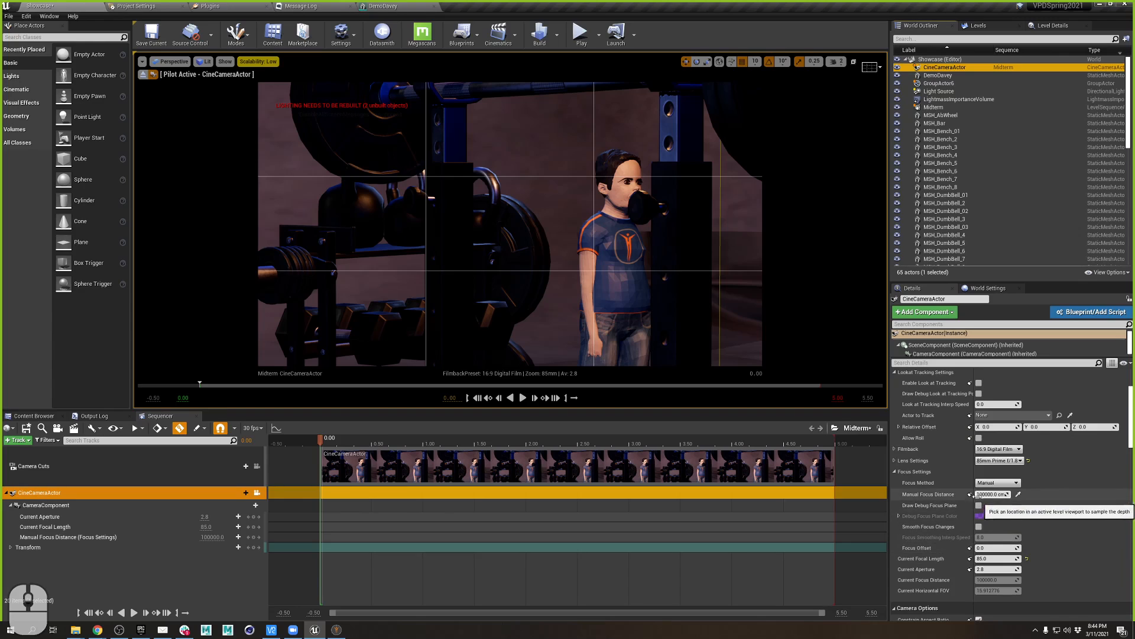
click(970, 495)
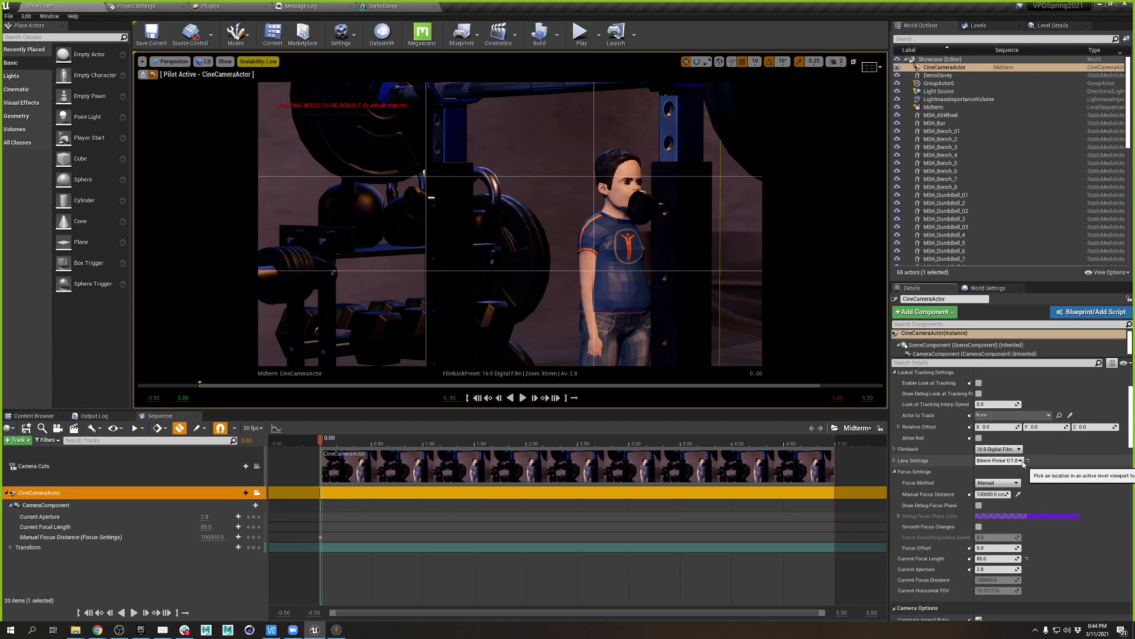
- Try the 16:9 DSLR filmback, then return to 16:9 Digital Film
click(1019, 450)
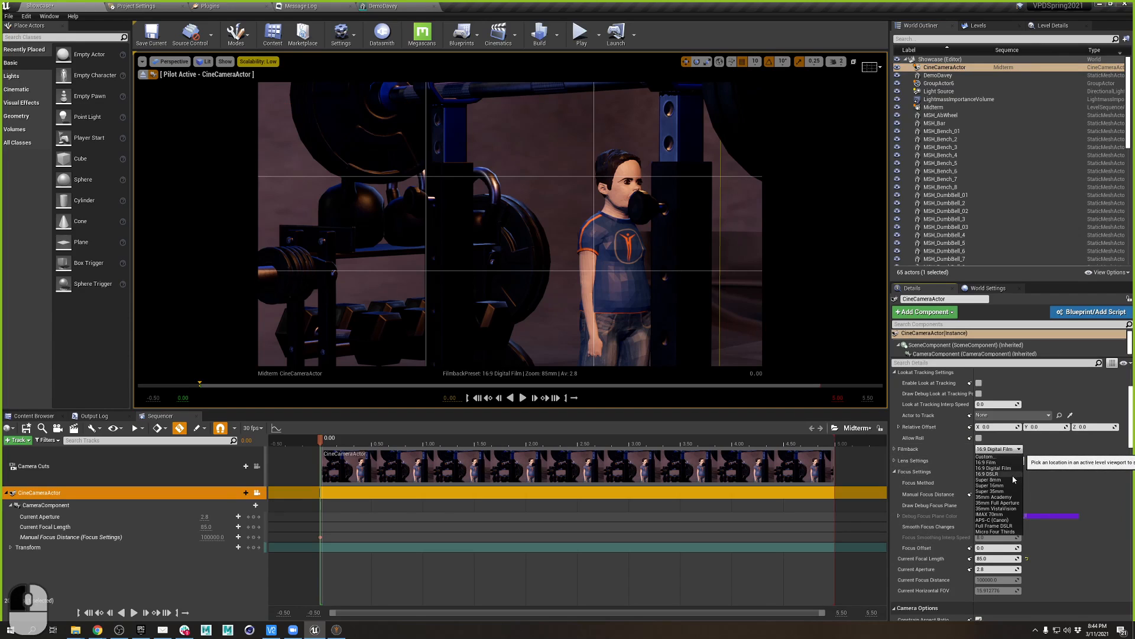
click(1012, 474)
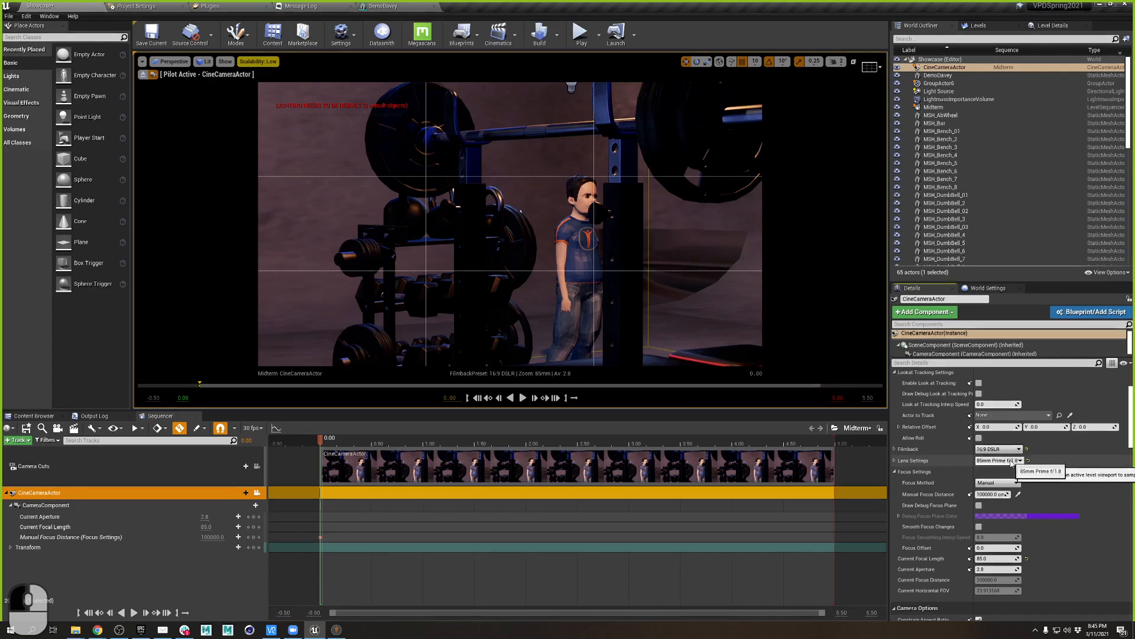
click(1008, 449)
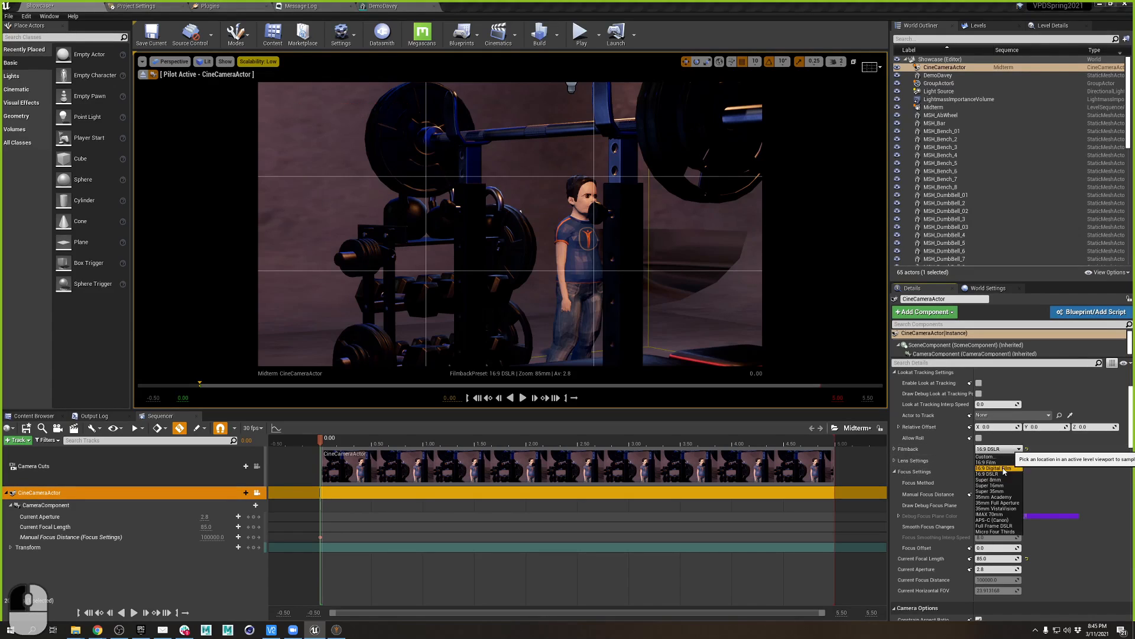
click(994, 468)
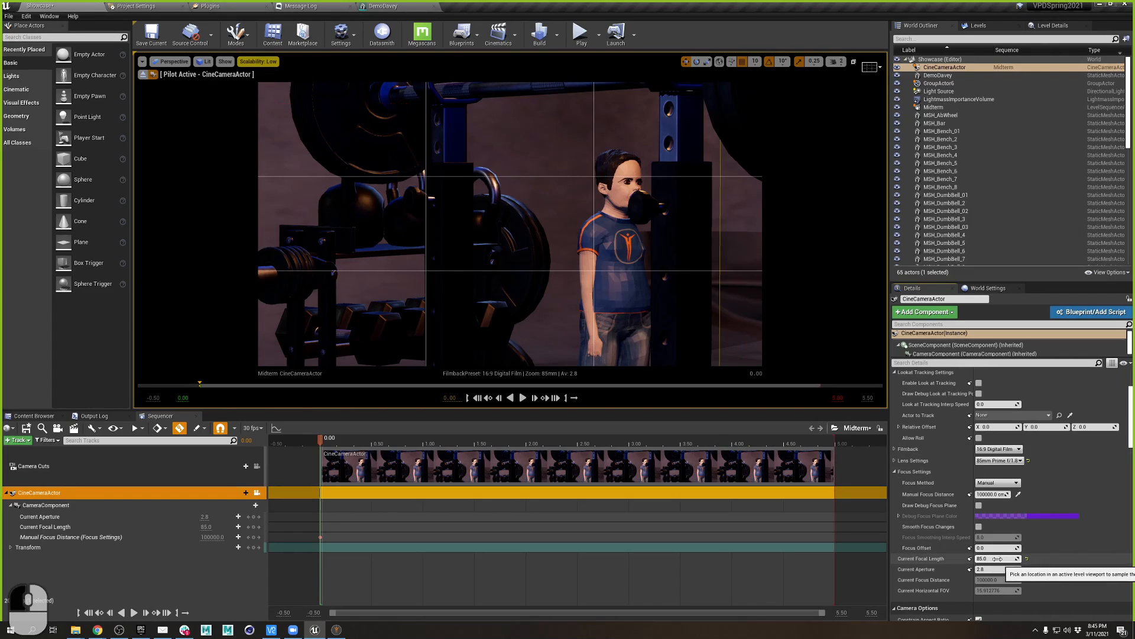
- Keep Manual focus, set Current Aperture to 1.8, and sample focus distance on DemoDavey
click(1003, 484)
click(993, 495)
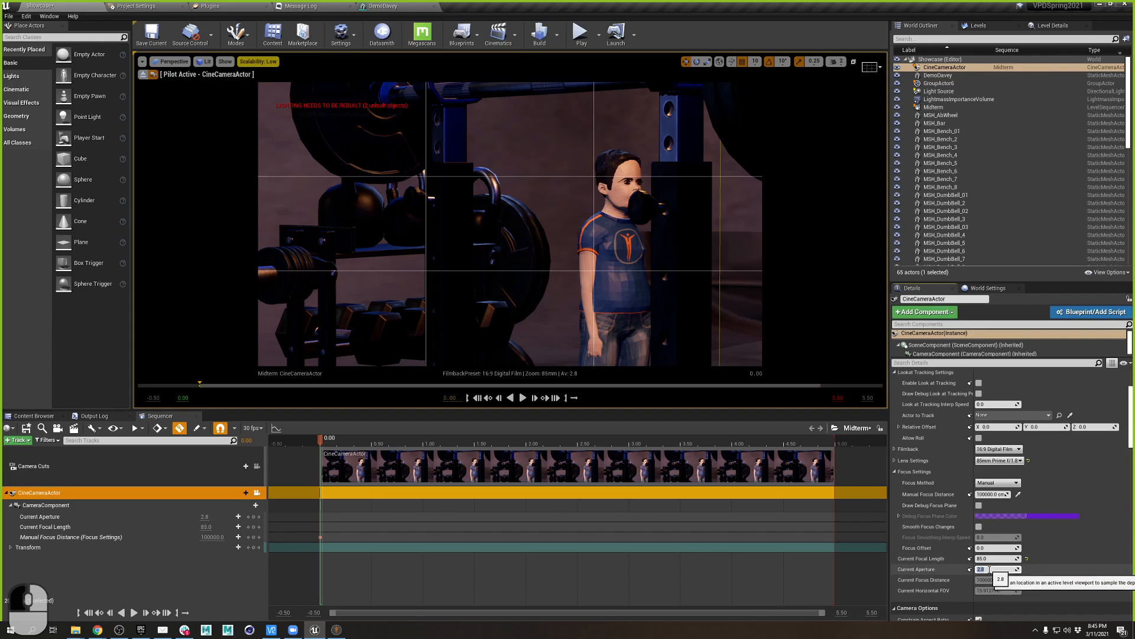
text(1.8)
key(Return)
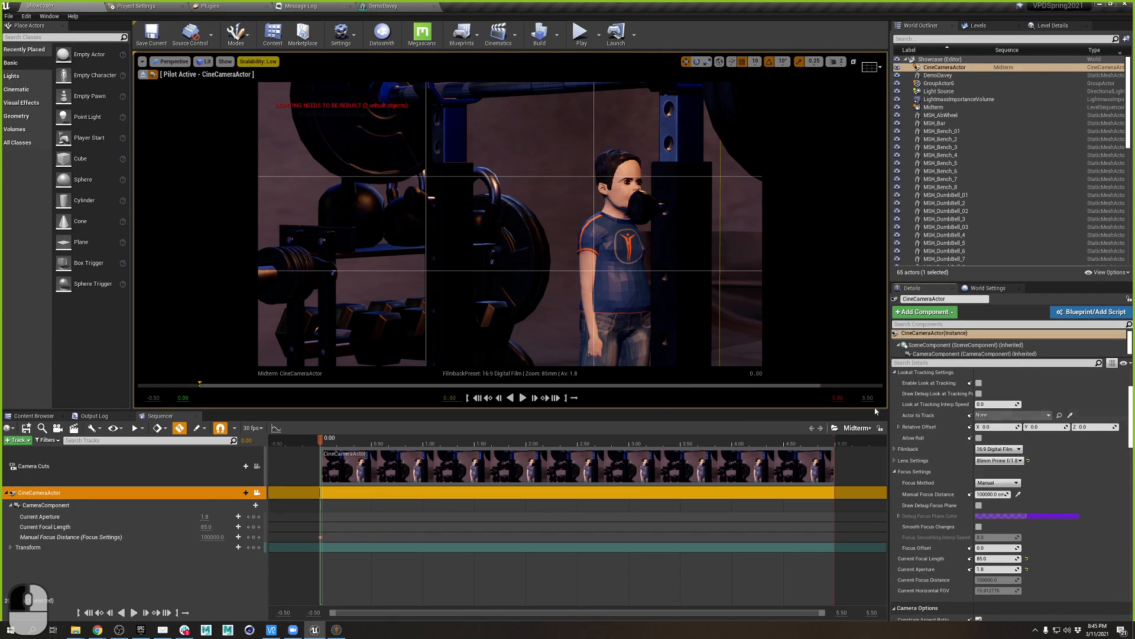
click(1018, 495)
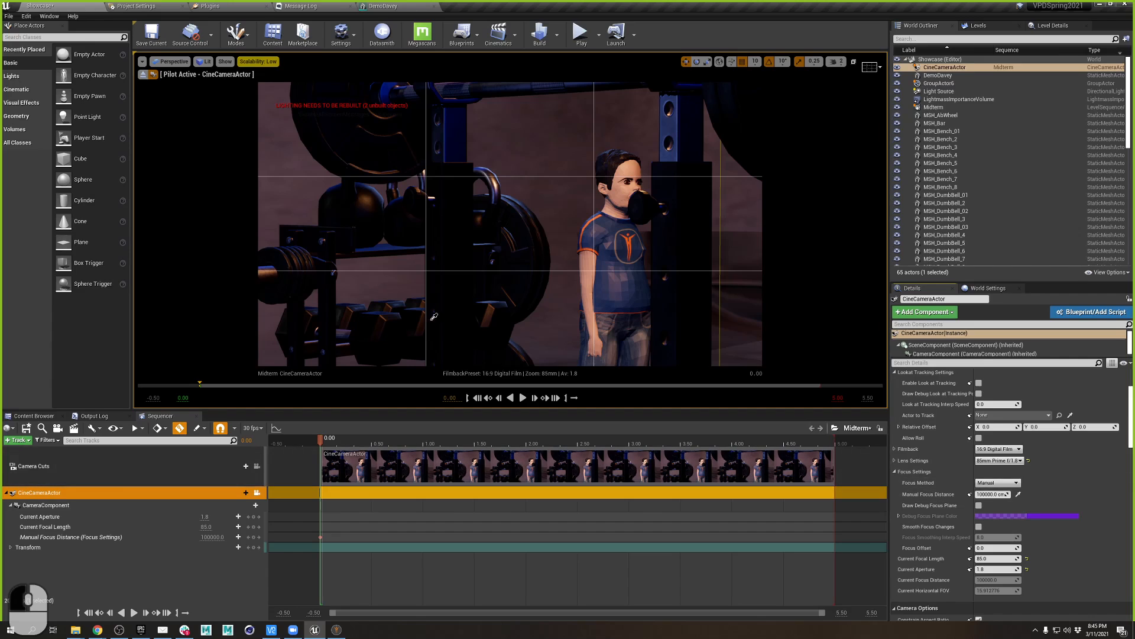
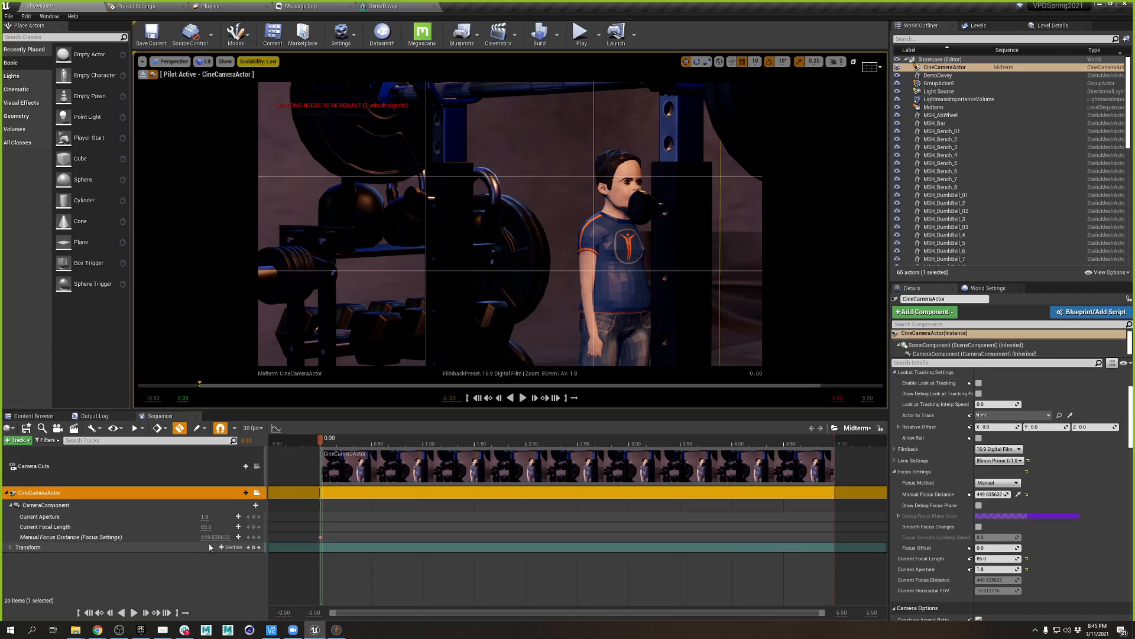
- Set the cine camera's Location Z to -207 and key it at the shot start
drag(329, 444, 251, 475)
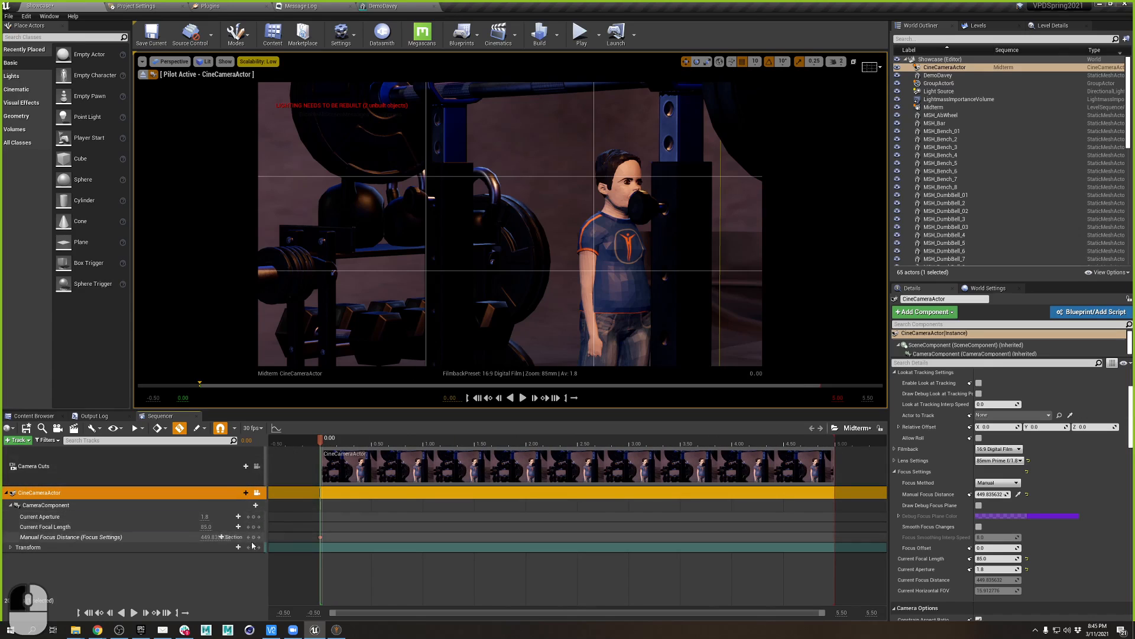
click(9, 548)
click(9, 547)
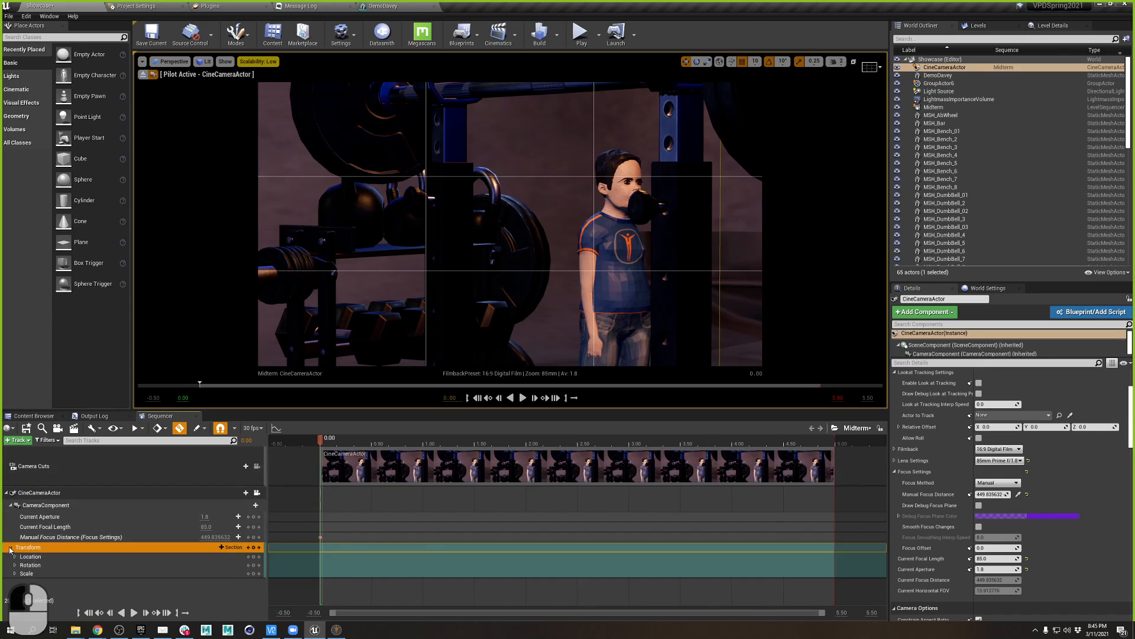
click(15, 557)
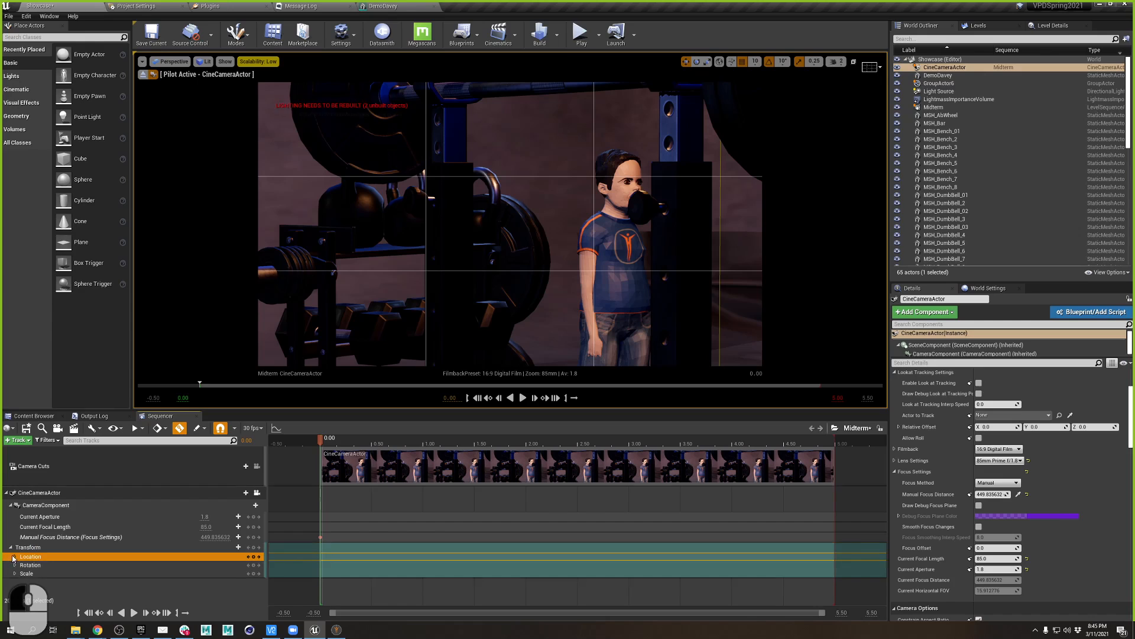
click(14, 557)
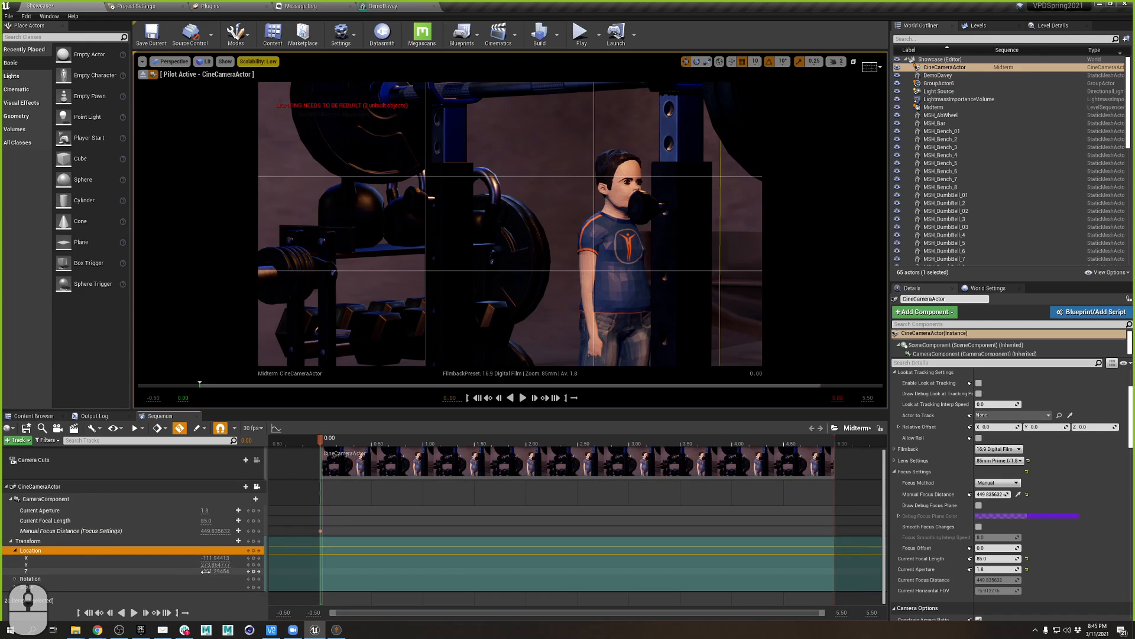
drag(214, 571, 217, 571)
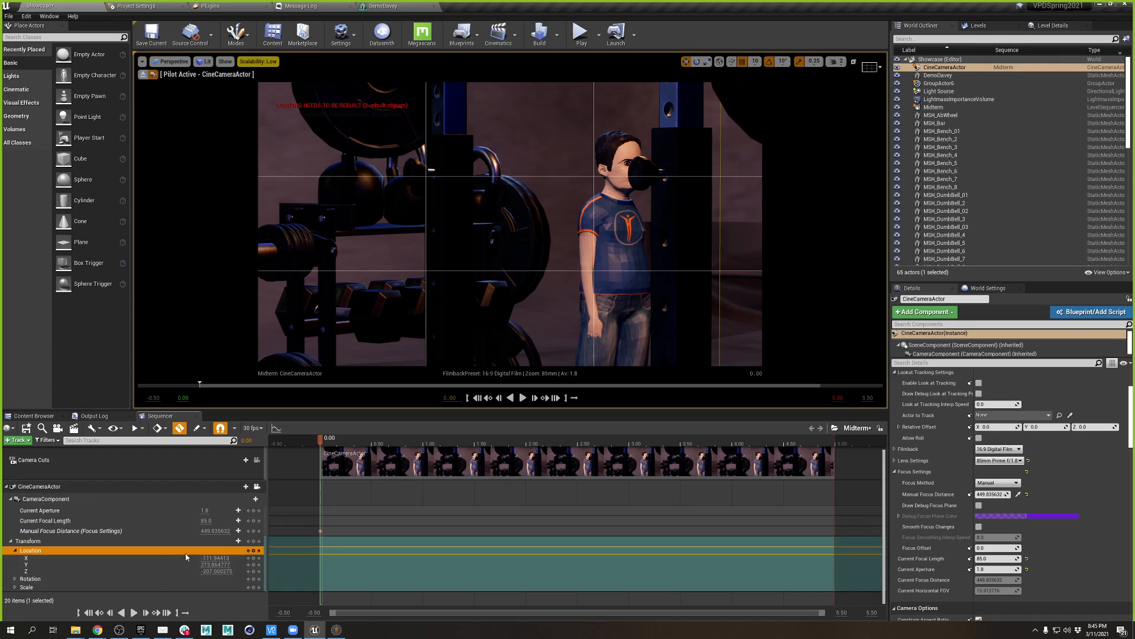
click(253, 551)
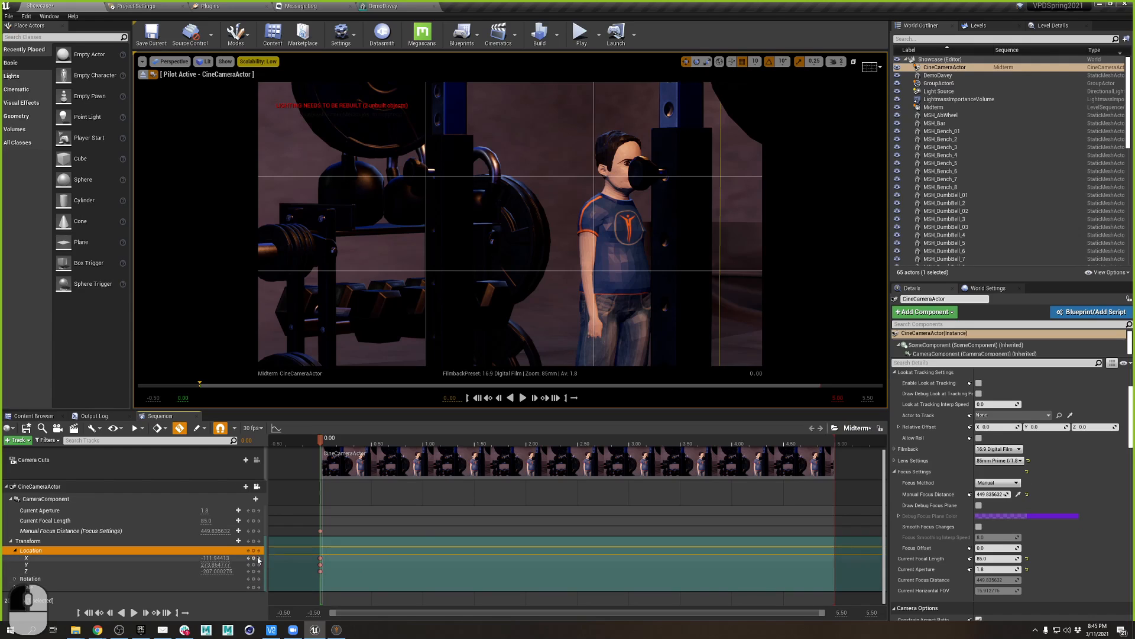
- At 5.00 set Z to -174.49 and make the camera track MSH_Bench_6
drag(342, 441, 835, 459)
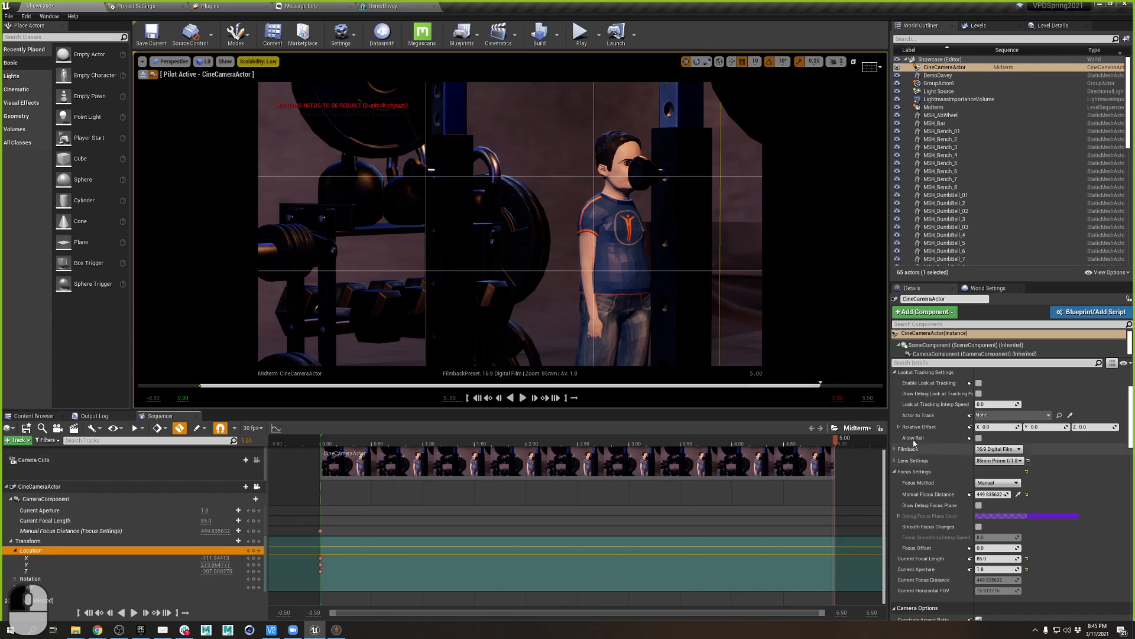
drag(214, 572, 233, 573)
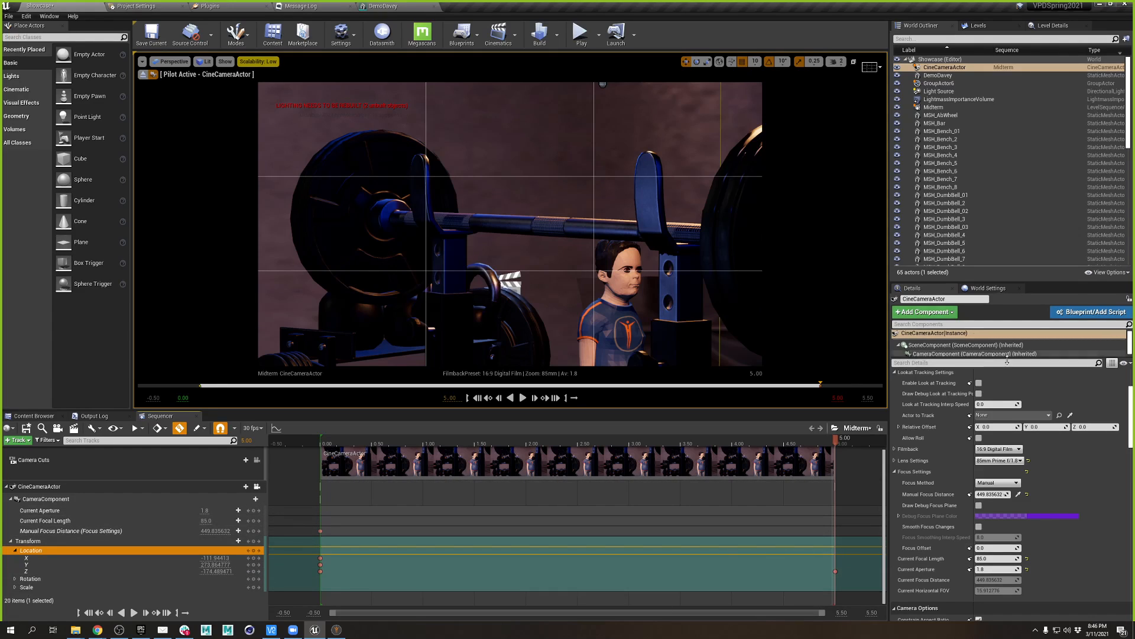
click(1070, 415)
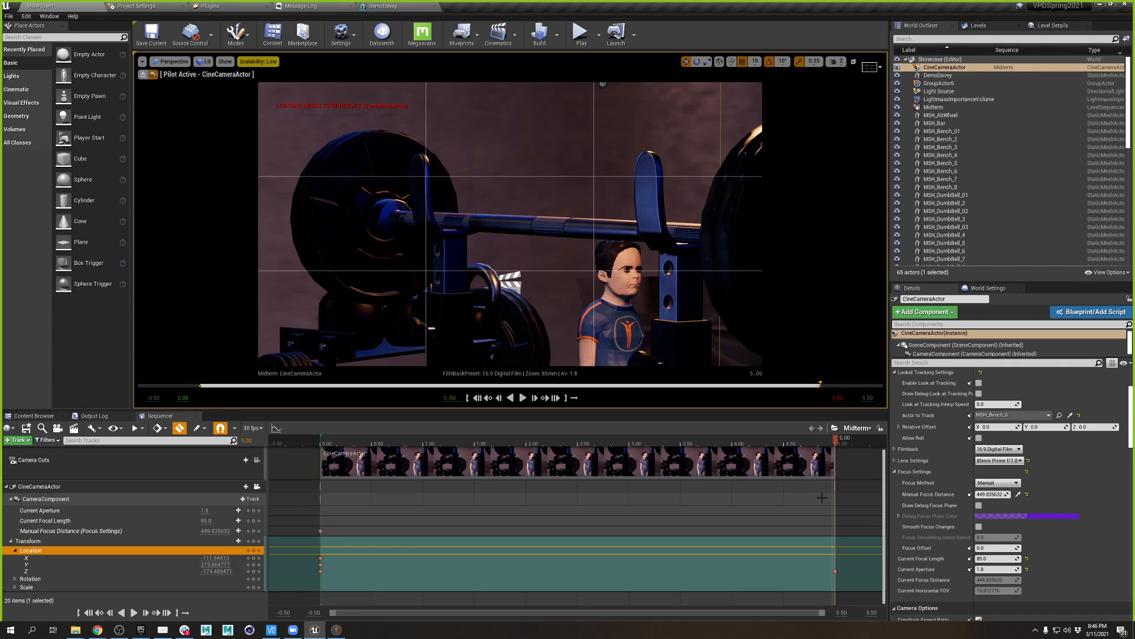
- Key the camera's X and Y location at the start and sample focus distance from the scene
click(256, 552)
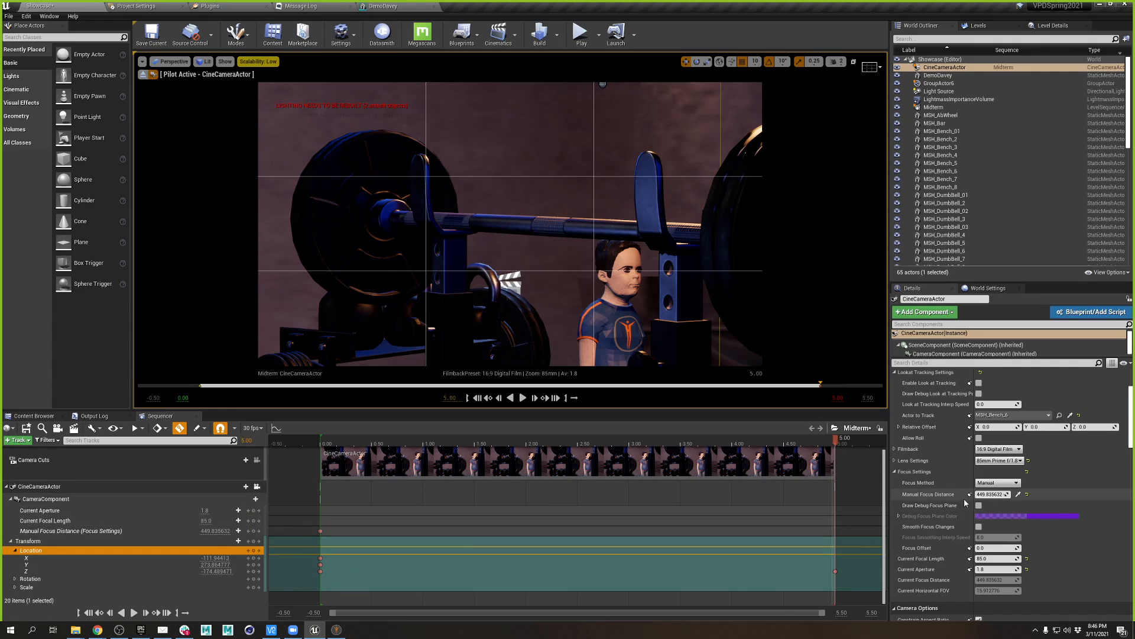
click(1018, 495)
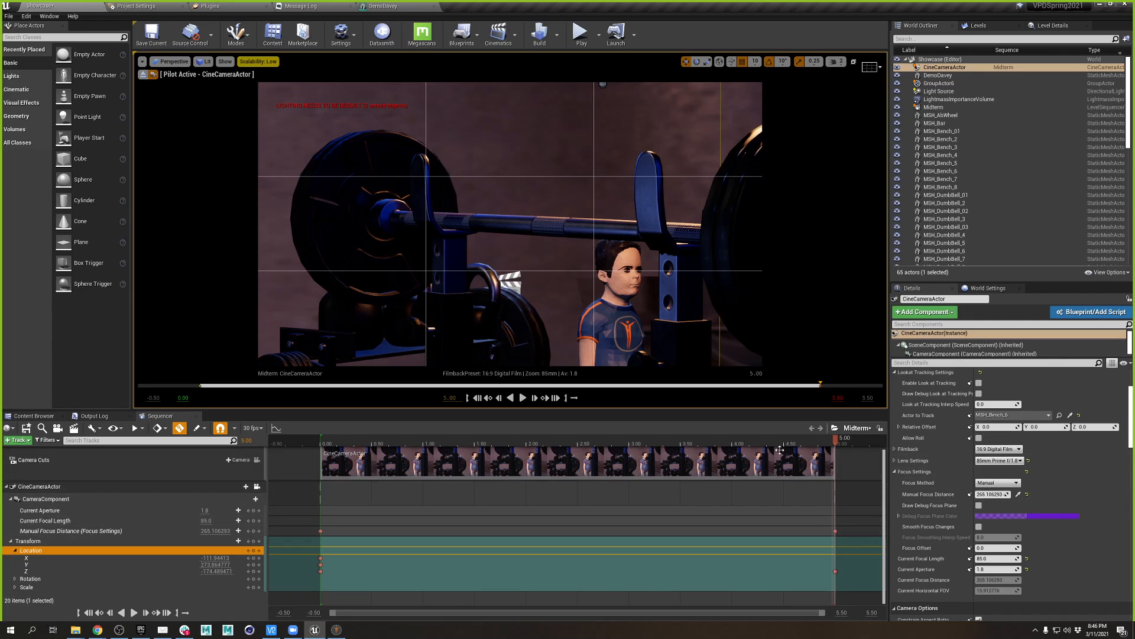
drag(789, 440, 837, 477)
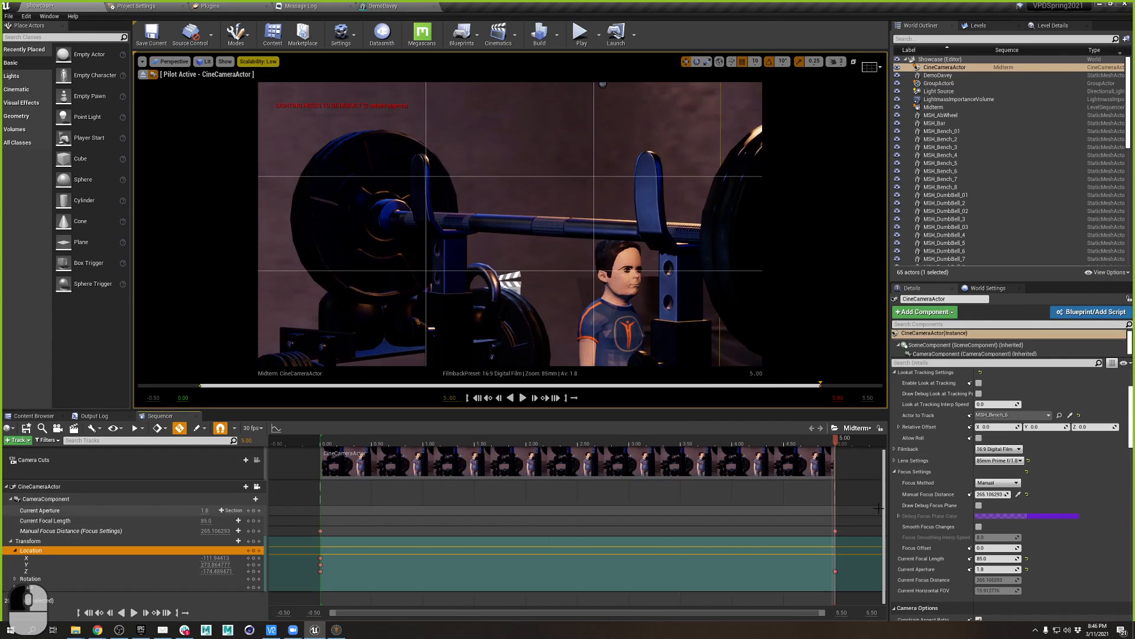
- Review the lens and filmback presets, keeping 85mm Prime f/1.8 and 16:9 Digital Film
scroll(1063, 467, down, 2)
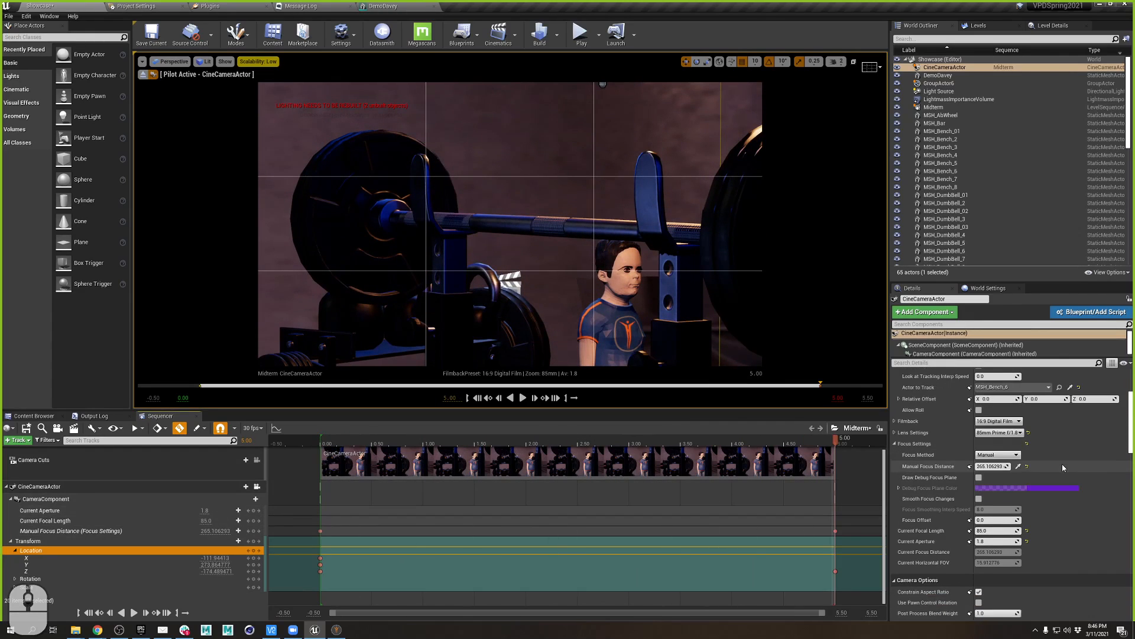
click(1018, 433)
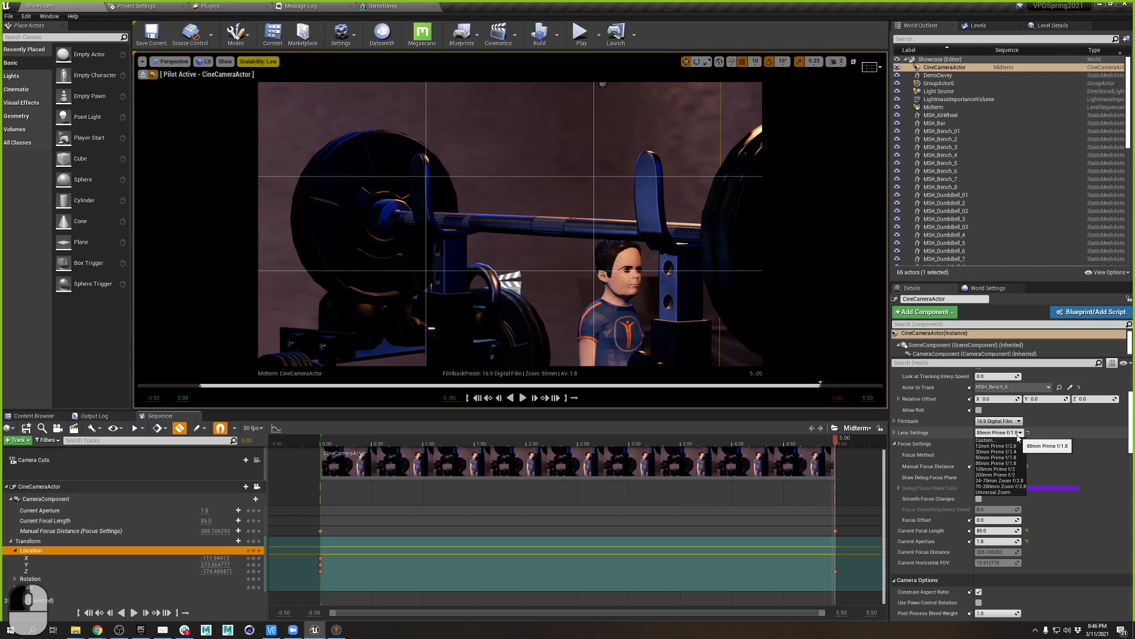
click(1017, 421)
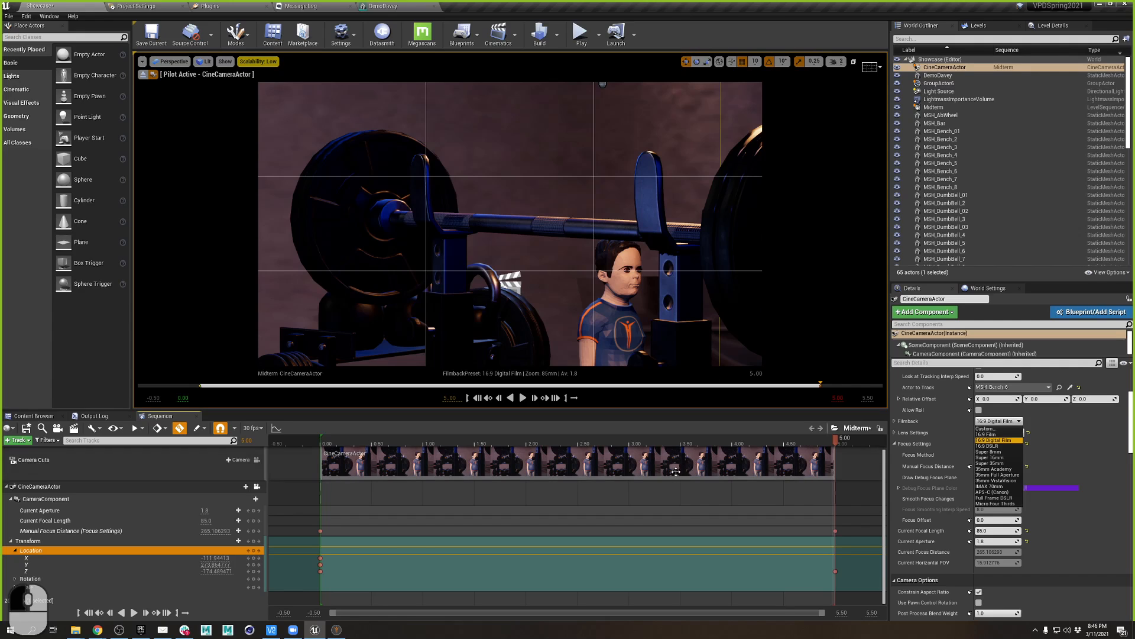
drag(688, 445, 289, 488)
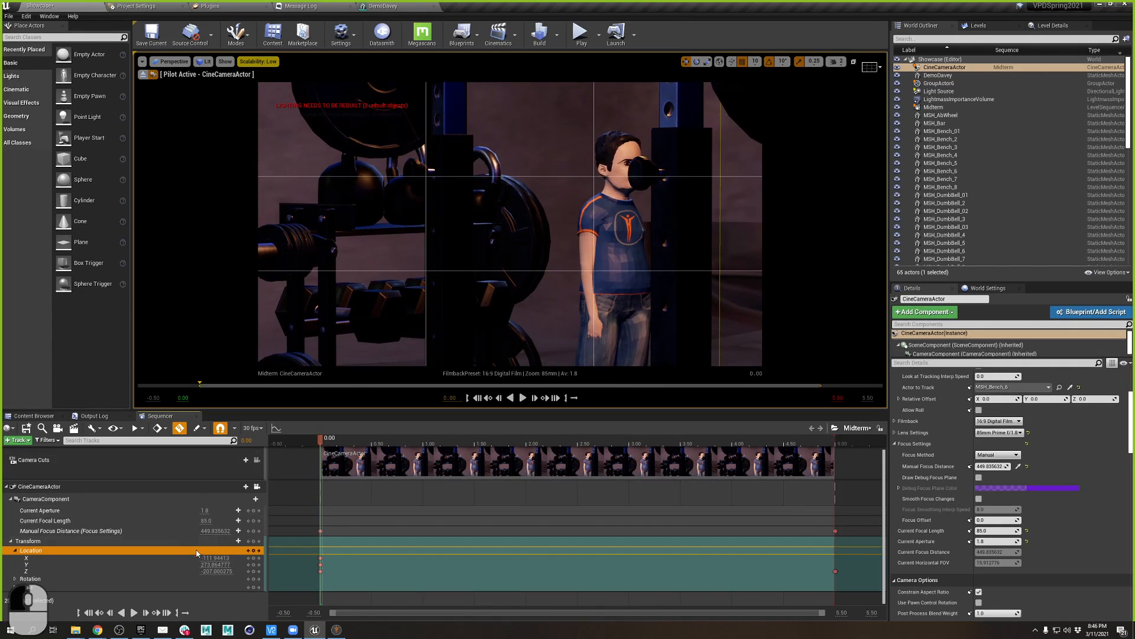
- Lower the camera to Z -235.44, preview to 3.77, then stop piloting and fly toward the face
drag(223, 571, 204, 571)
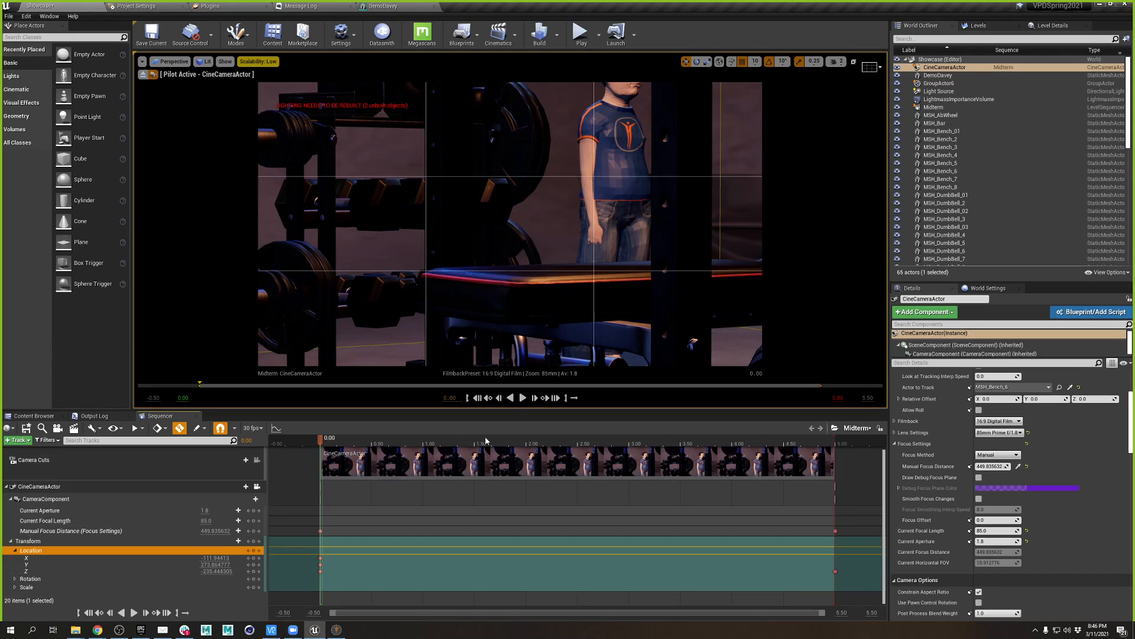
drag(348, 444, 836, 468)
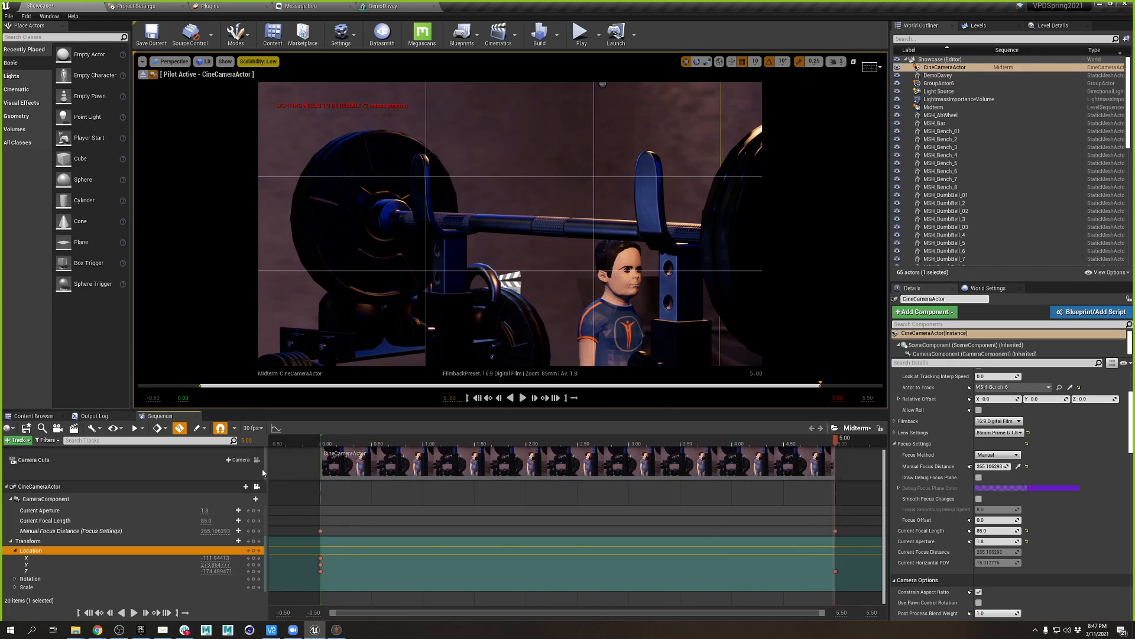
click(257, 488)
mouse_move(485, 248)
right_down()
mouse_move(532, 248)
mouse_move(432, 245)
mouse_move(413, 218)
mouse_move(497, 259)
right_up()
key(w)
key(d)
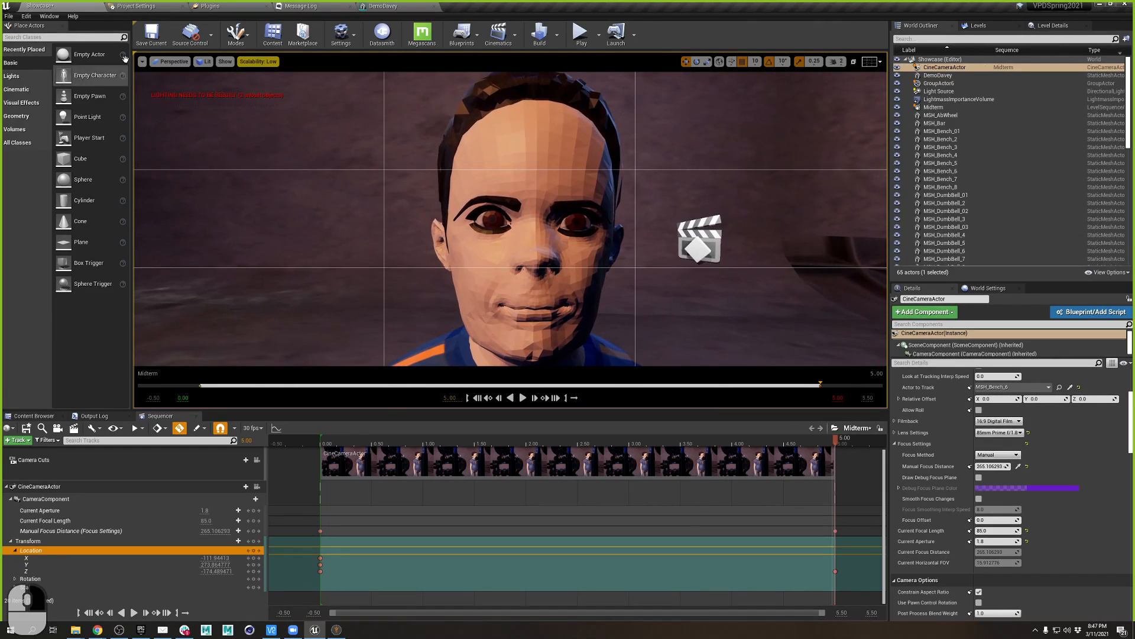
- Create a cine camera at the current view and attach it to DemoDavey
click(142, 61)
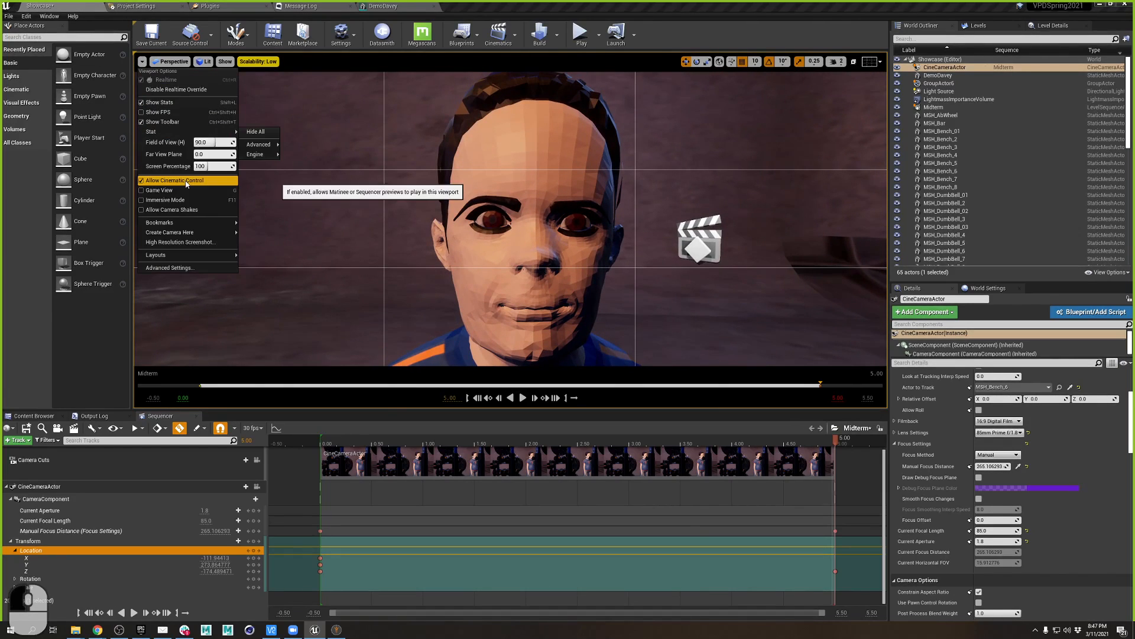
mouse_move(202, 234)
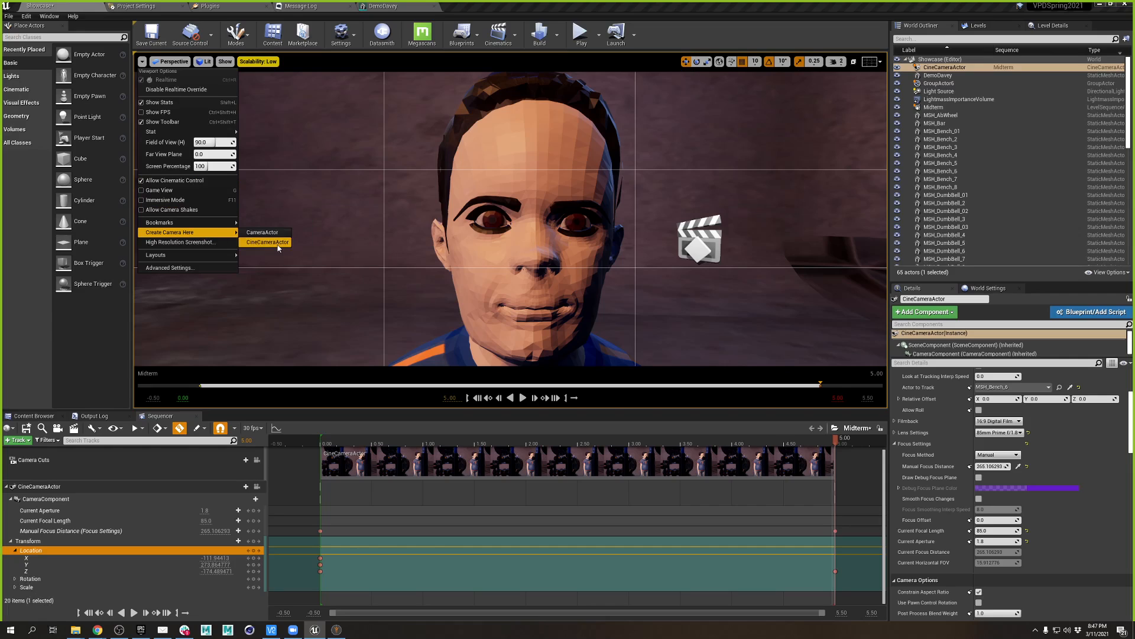
click(296, 256)
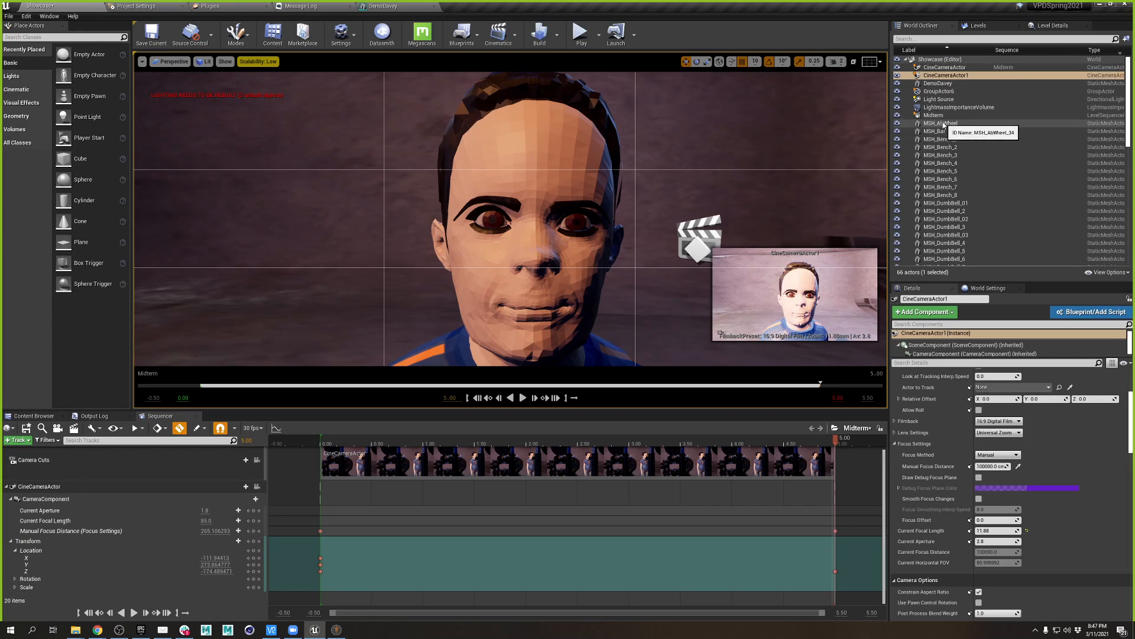
drag(959, 78, 948, 87)
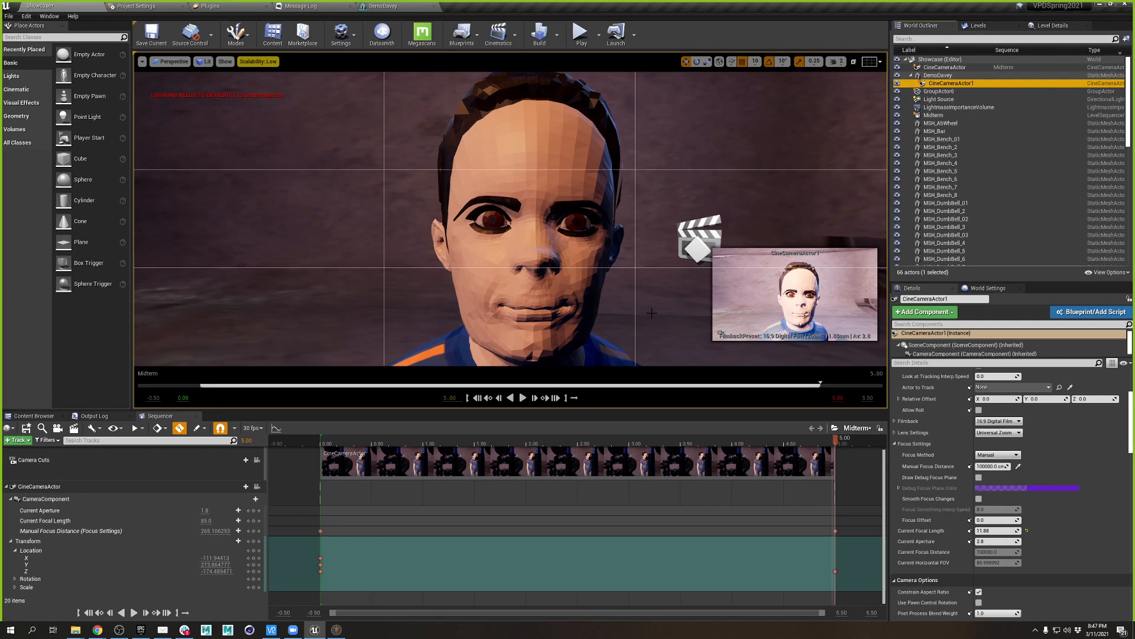
- Pull the view back slightly from the face and zoom the timeline out past 5 seconds
scroll(652, 314, up, 5)
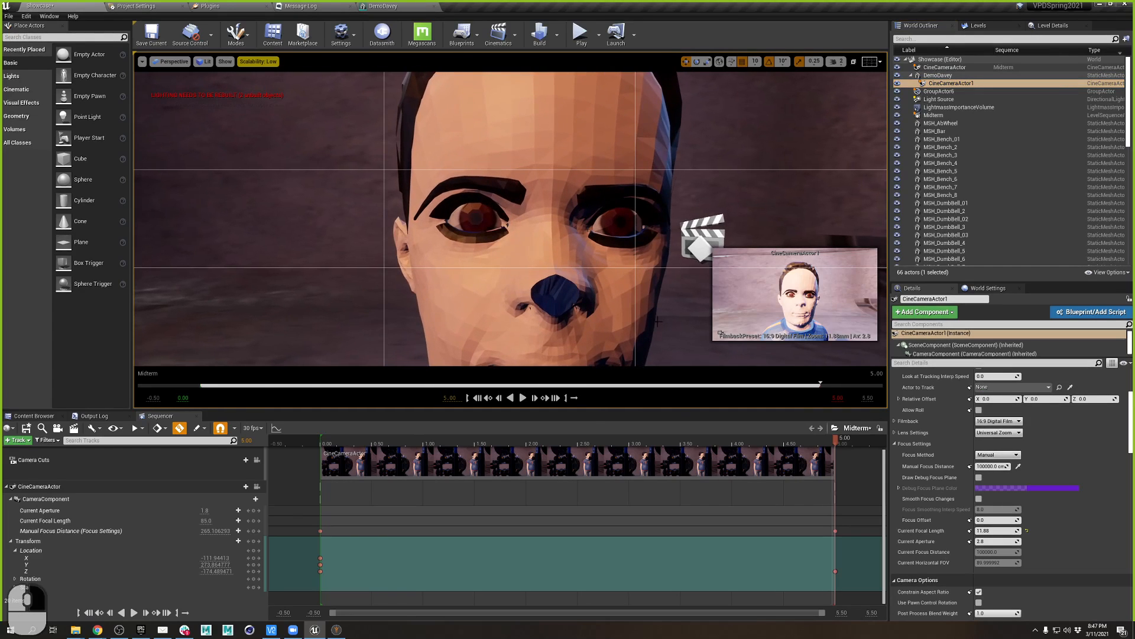
key(s)
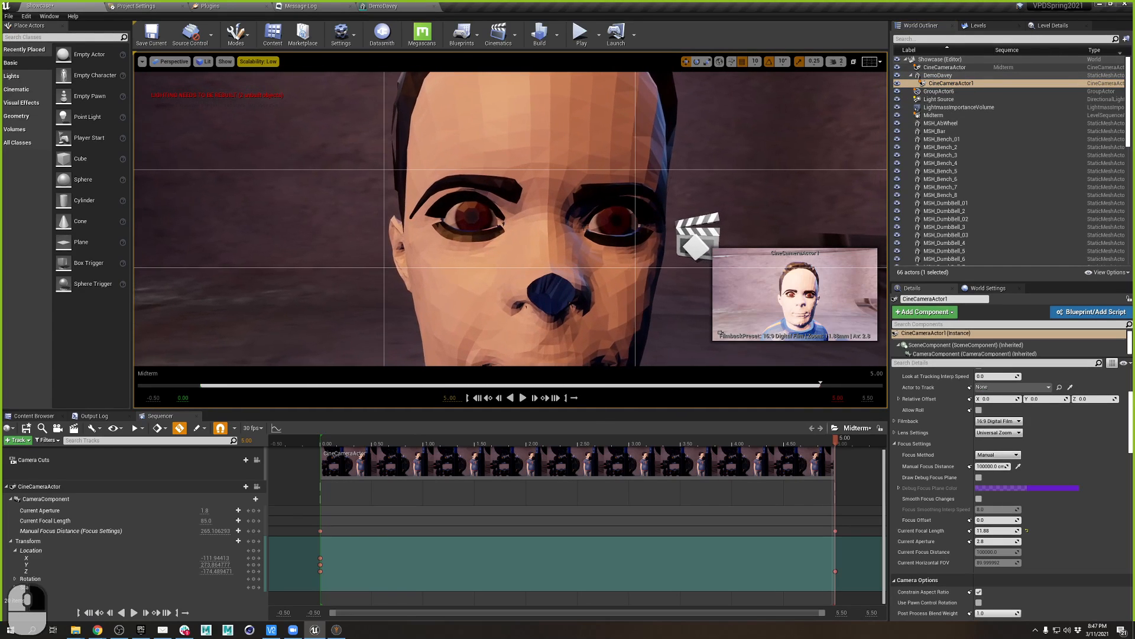
key(s)
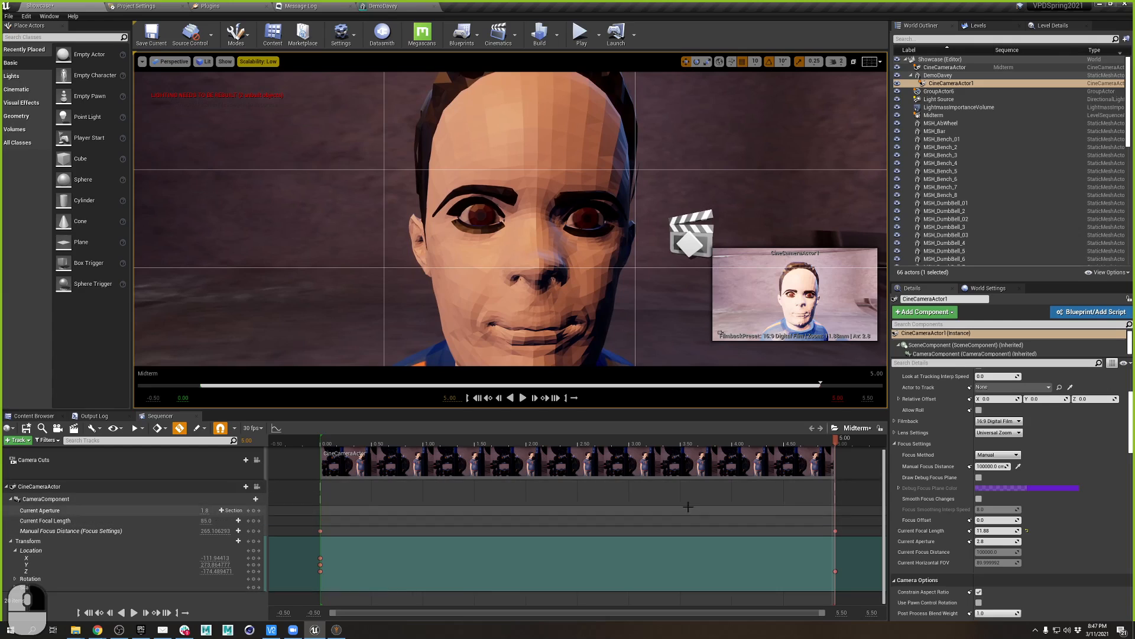
ctrl+scroll(692, 465, down, 8)
right_drag(761, 464, 420, 462)
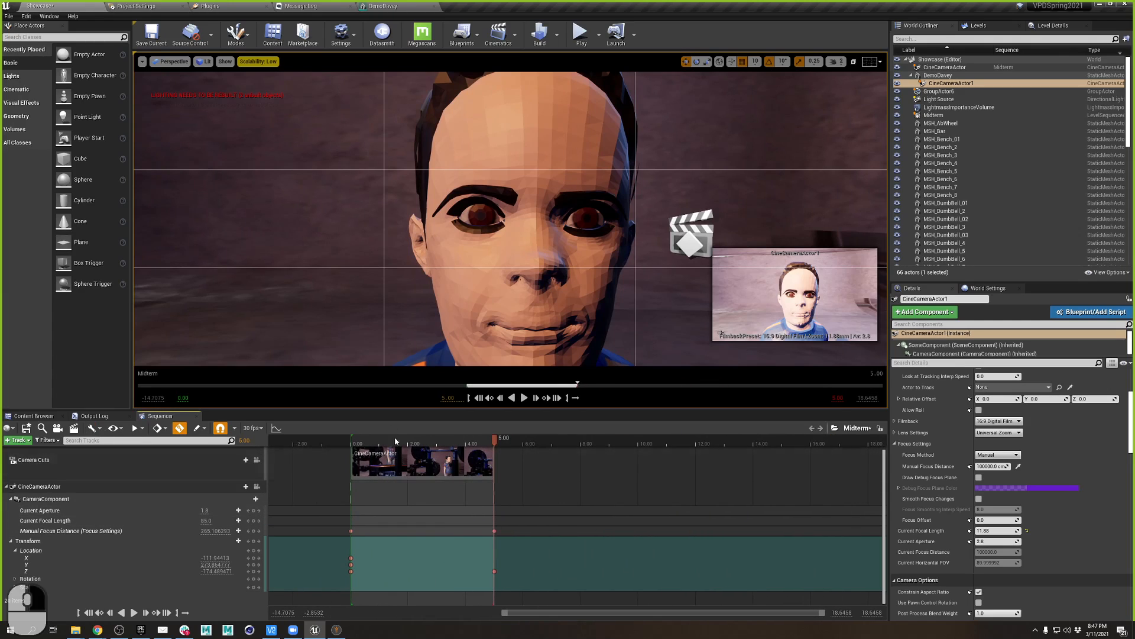
- Set the sequence playback end time to 10 seconds
click(139, 428)
click(249, 456)
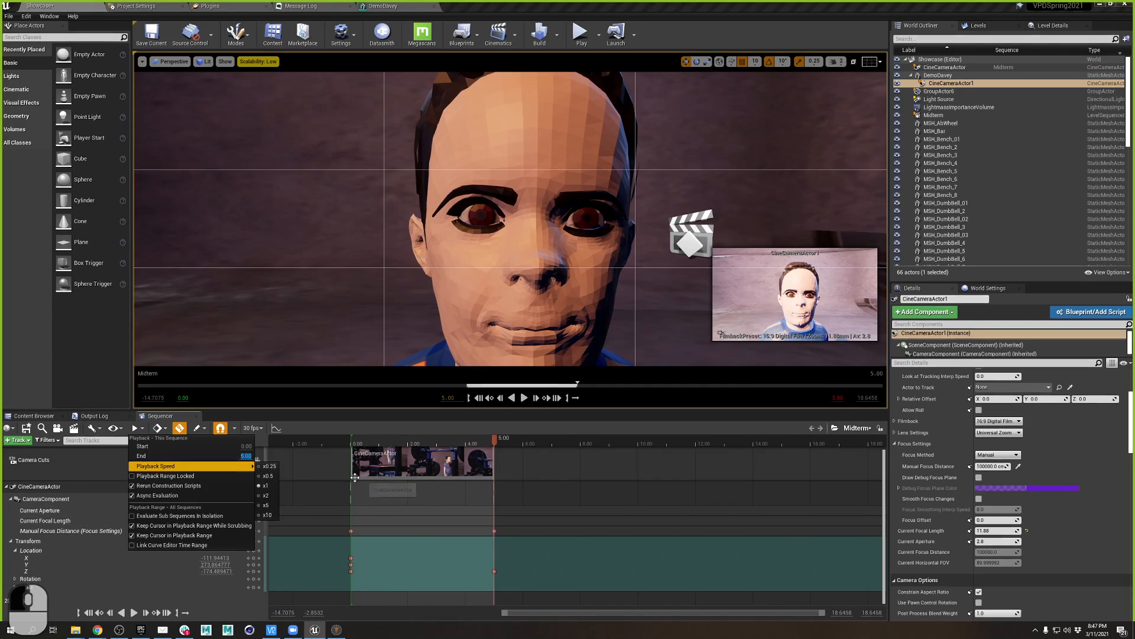
text(10)
key(Return)
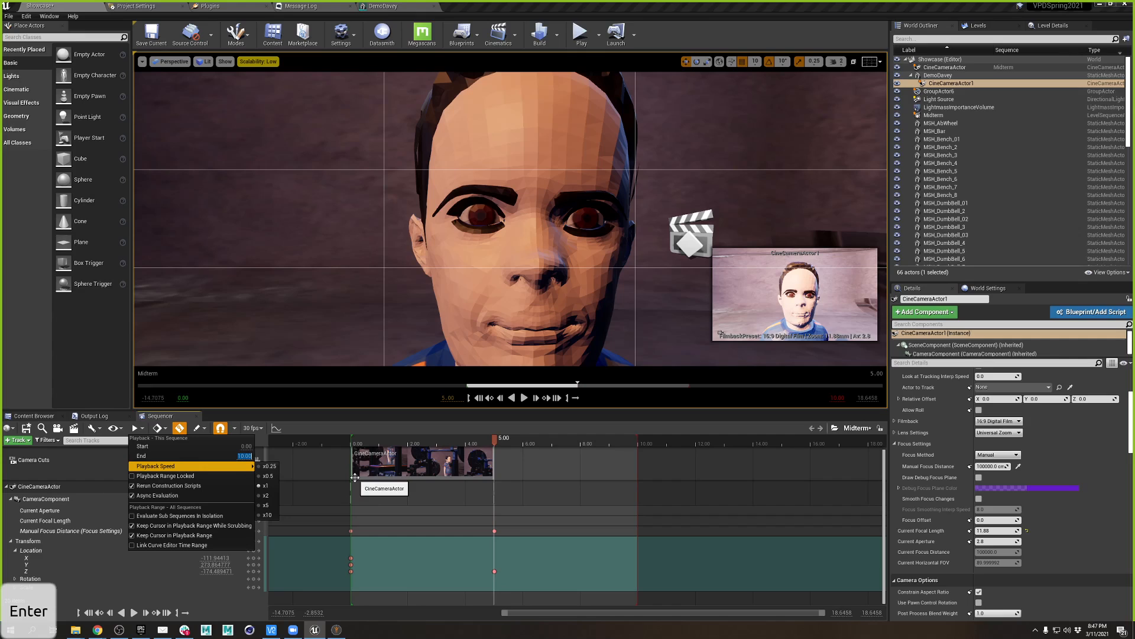
click(586, 424)
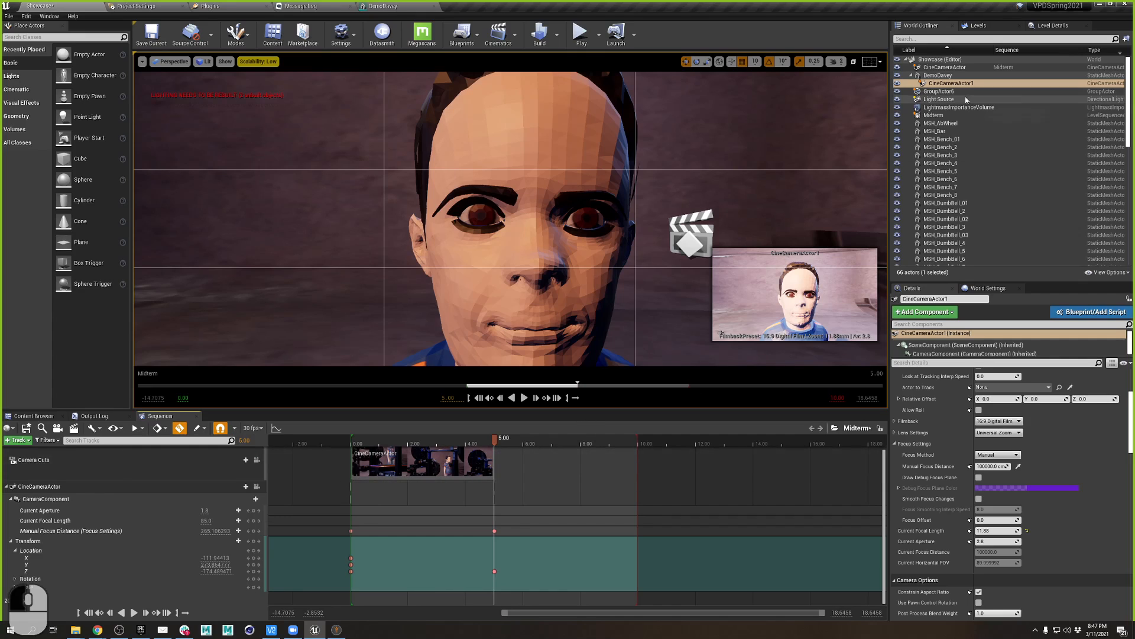
- Add CineCameraActor1 to the sequence and cut to it from 5 to 10 seconds
drag(952, 82, 53, 606)
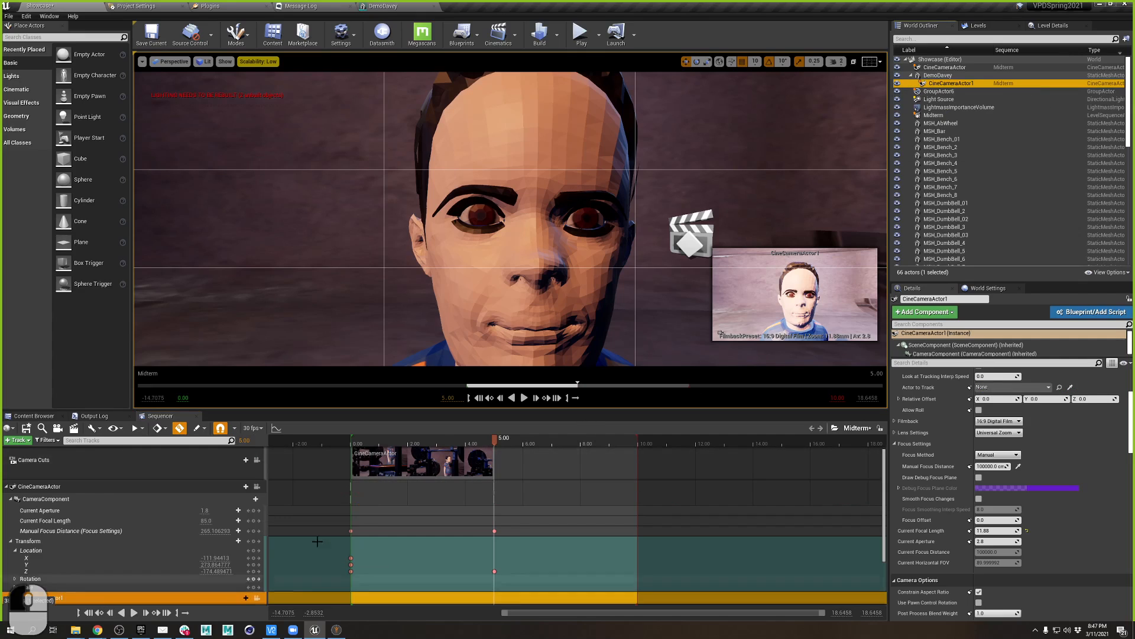
scroll(464, 485, down, 2)
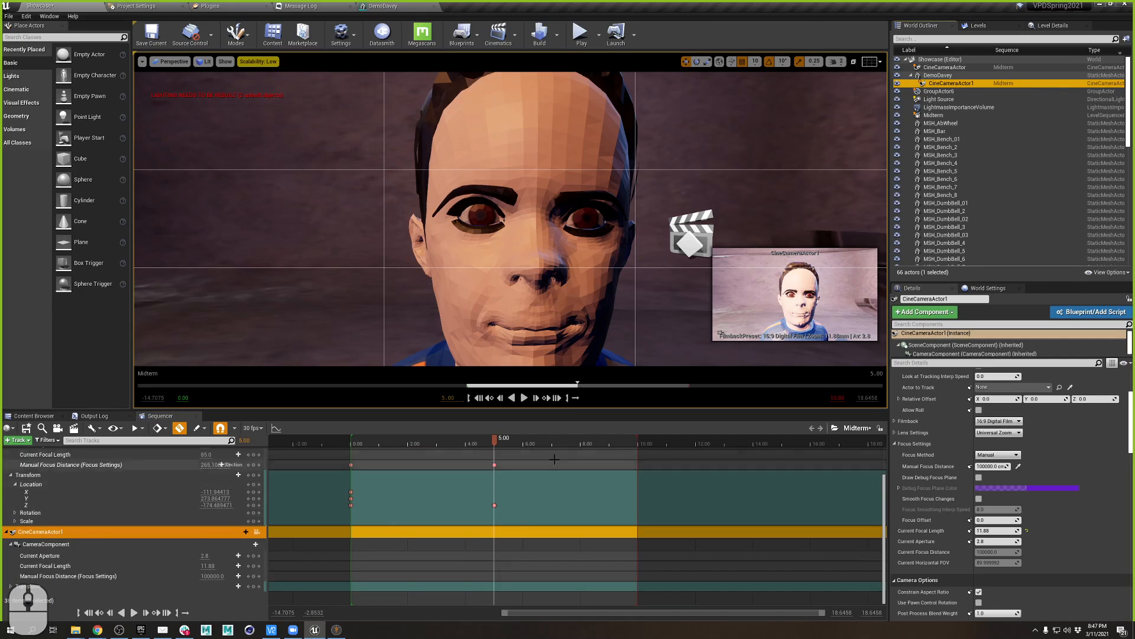
scroll(512, 530, up, 3)
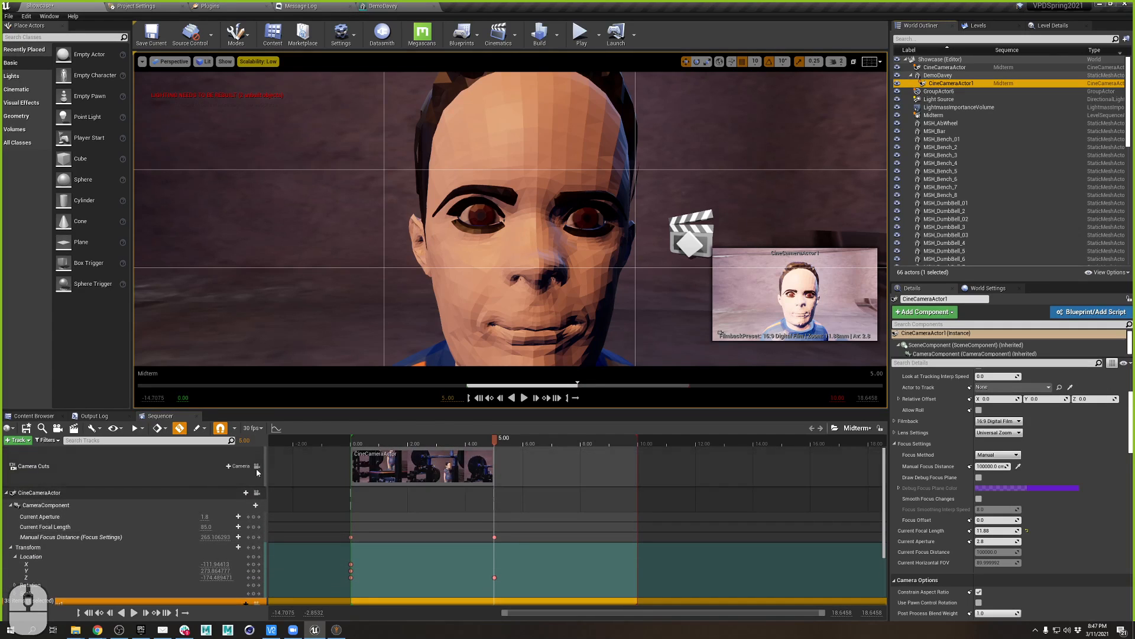
click(241, 468)
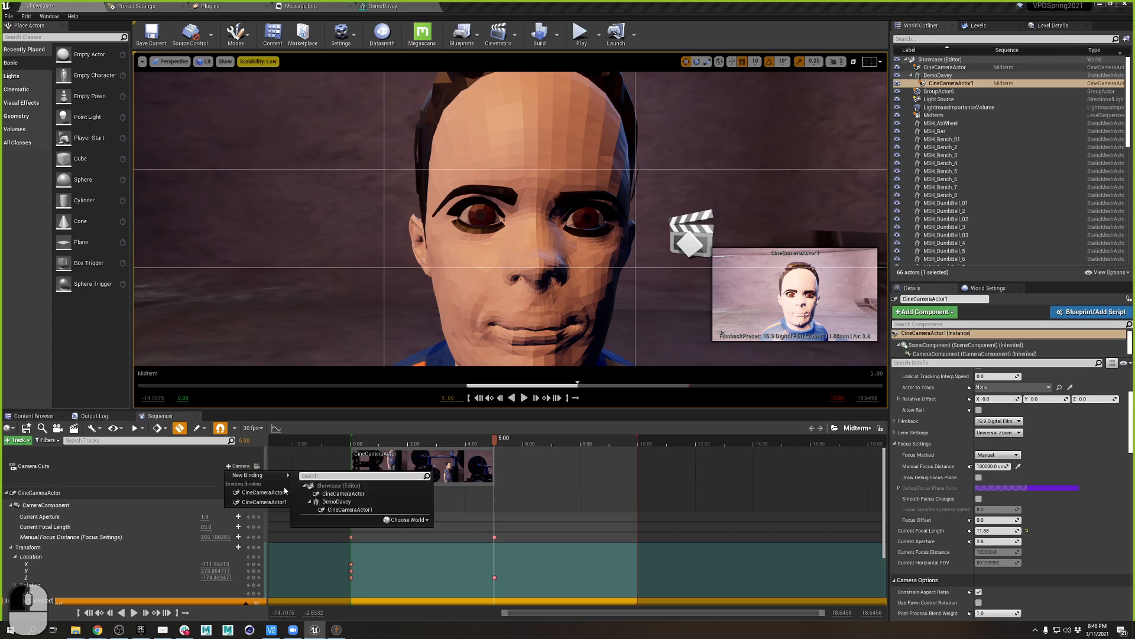
click(240, 498)
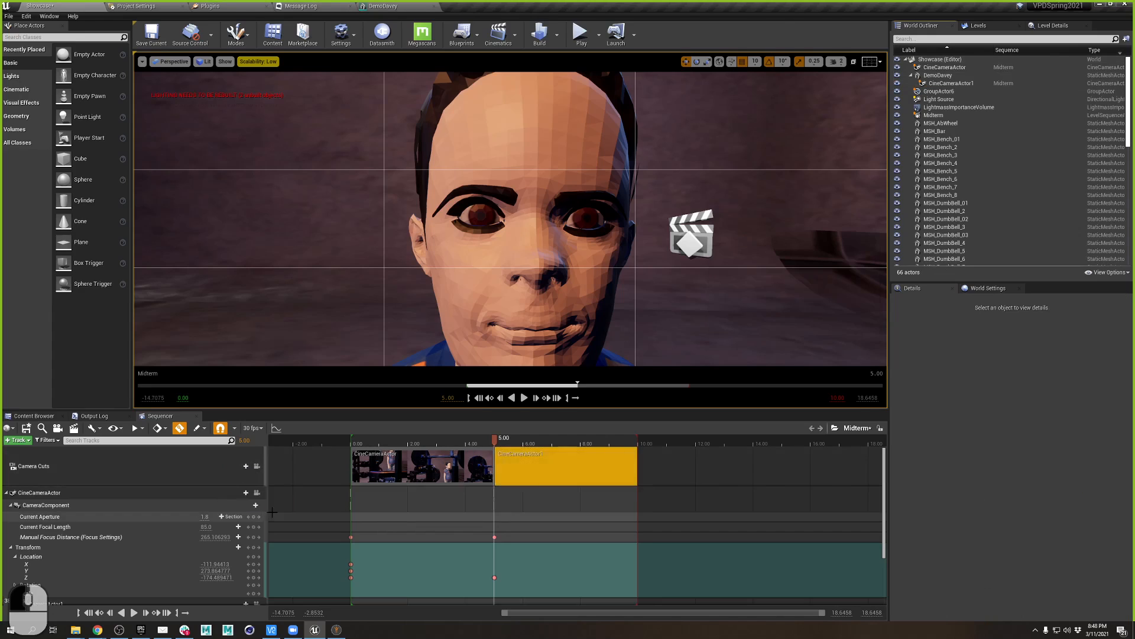
- Rename CineCameraActor to OpeningCamera and save the packages with updated references
click(944, 68)
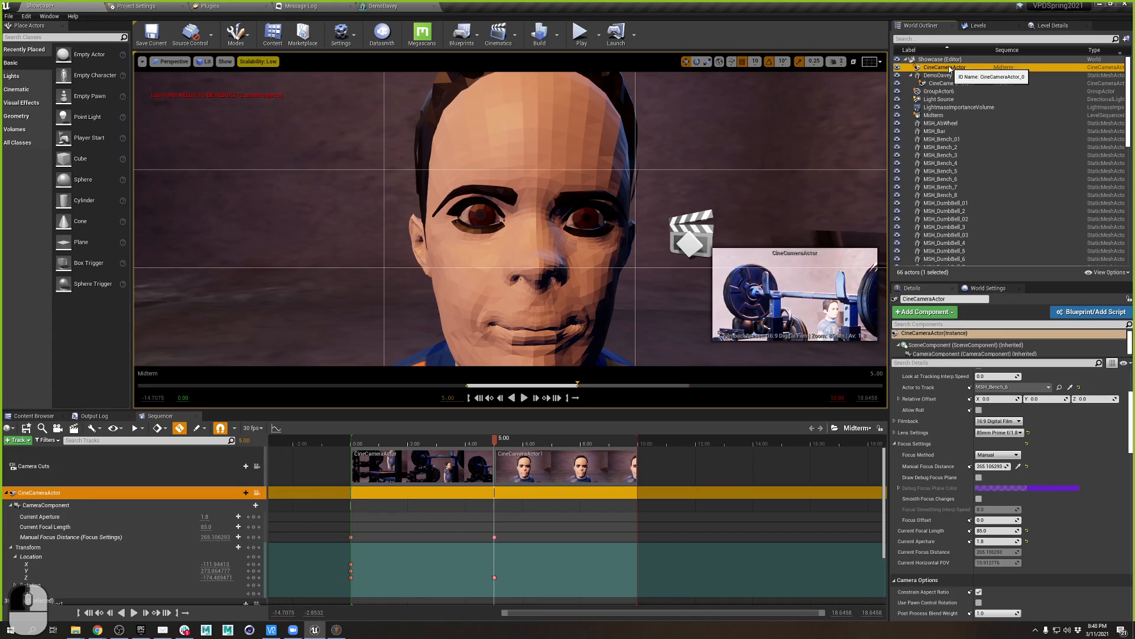
double_click(950, 68)
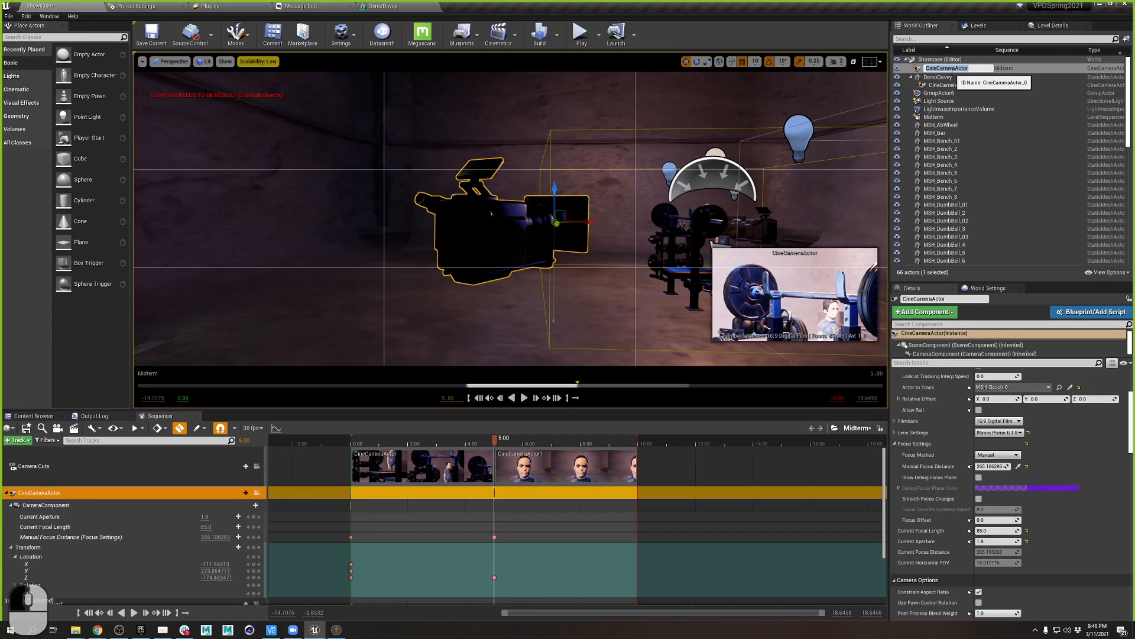
text(OpeningCamera)
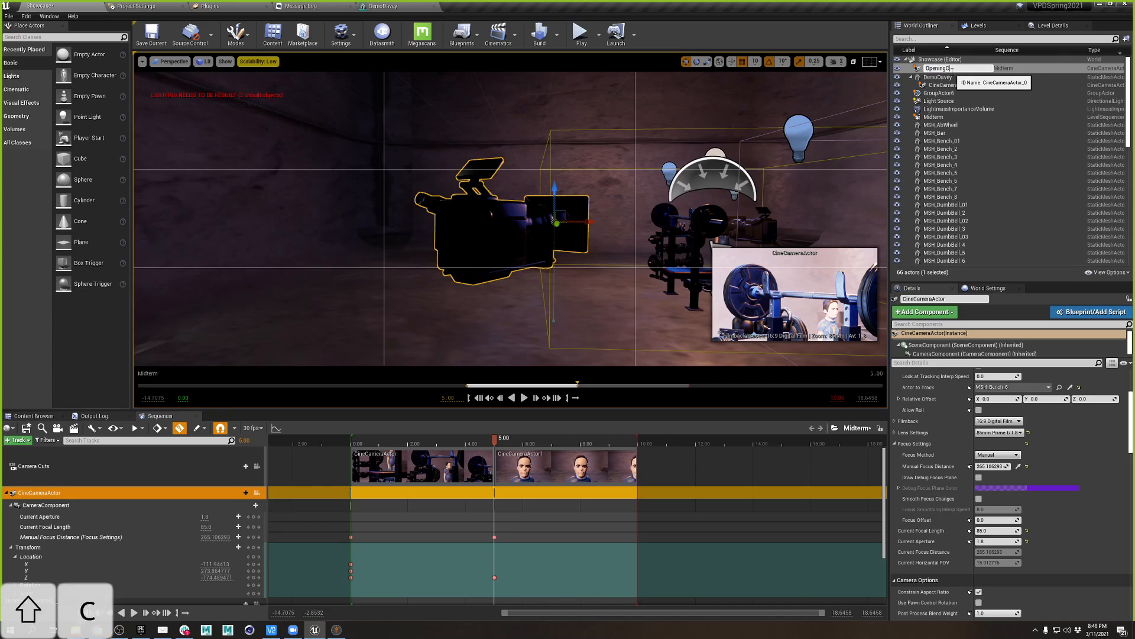
key(Return)
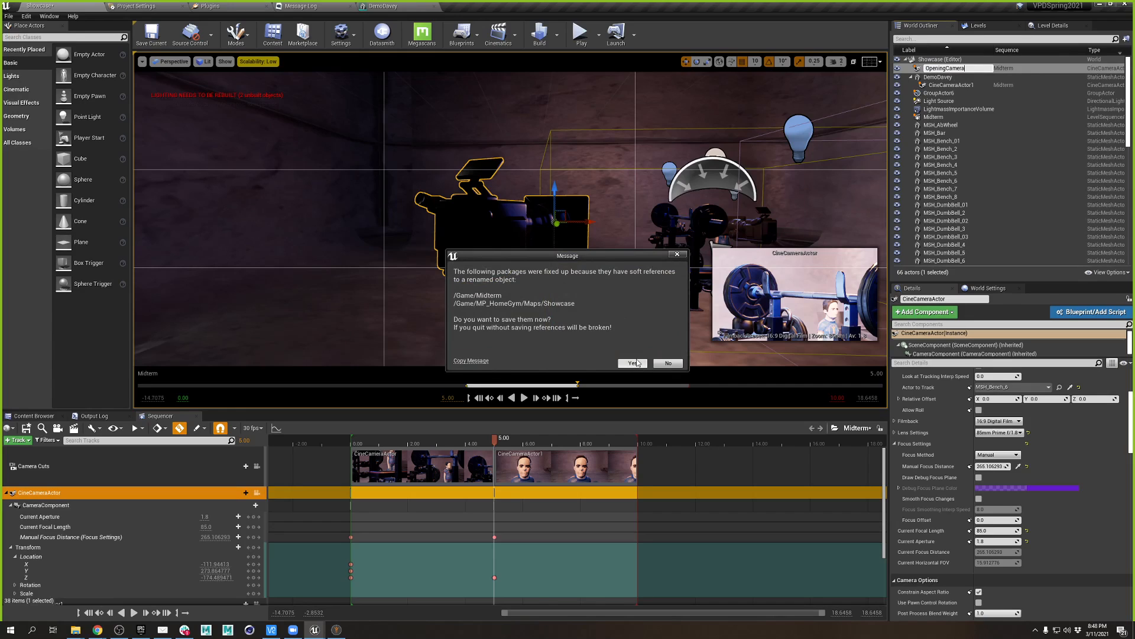
click(632, 363)
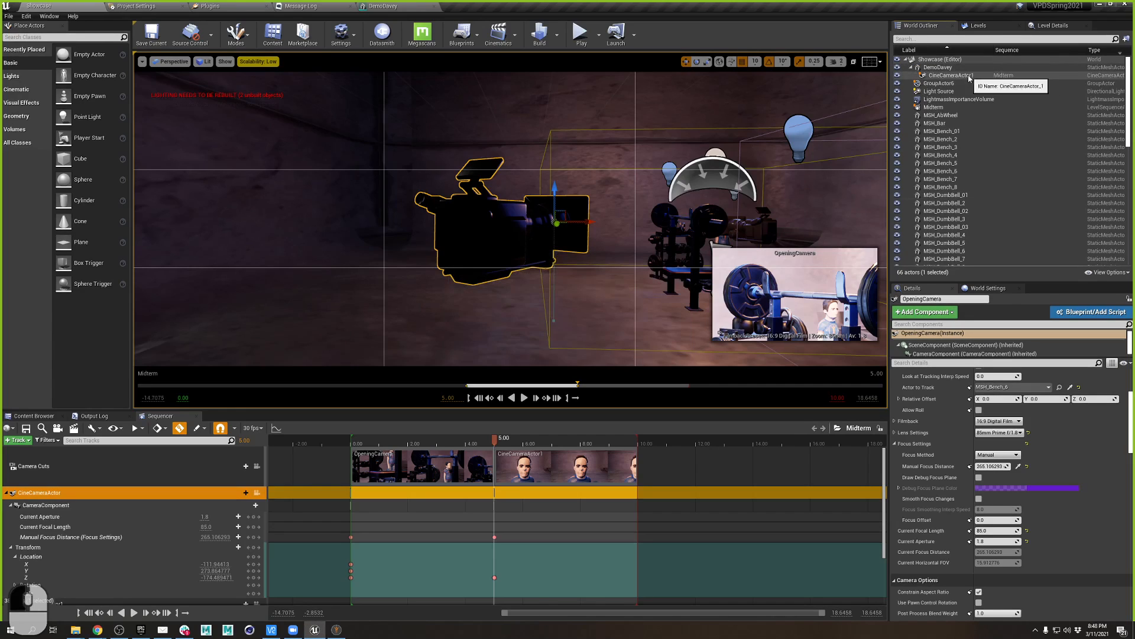
- Rename CineCameraActor1 to ECU_Camera and save the updated packages
click(981, 26)
click(920, 27)
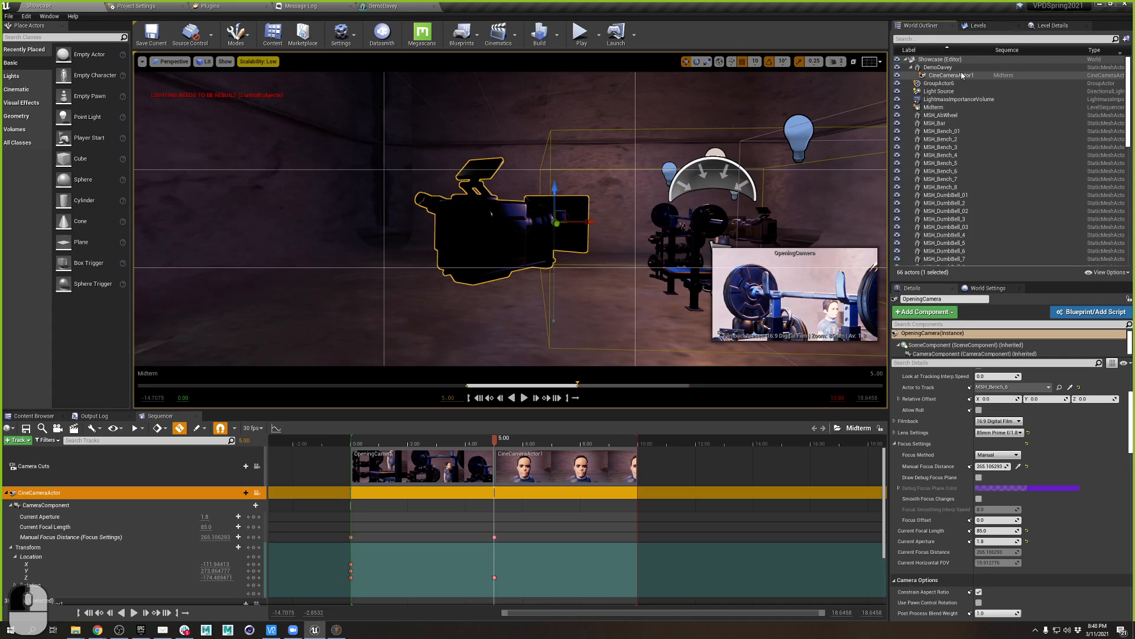
click(961, 76)
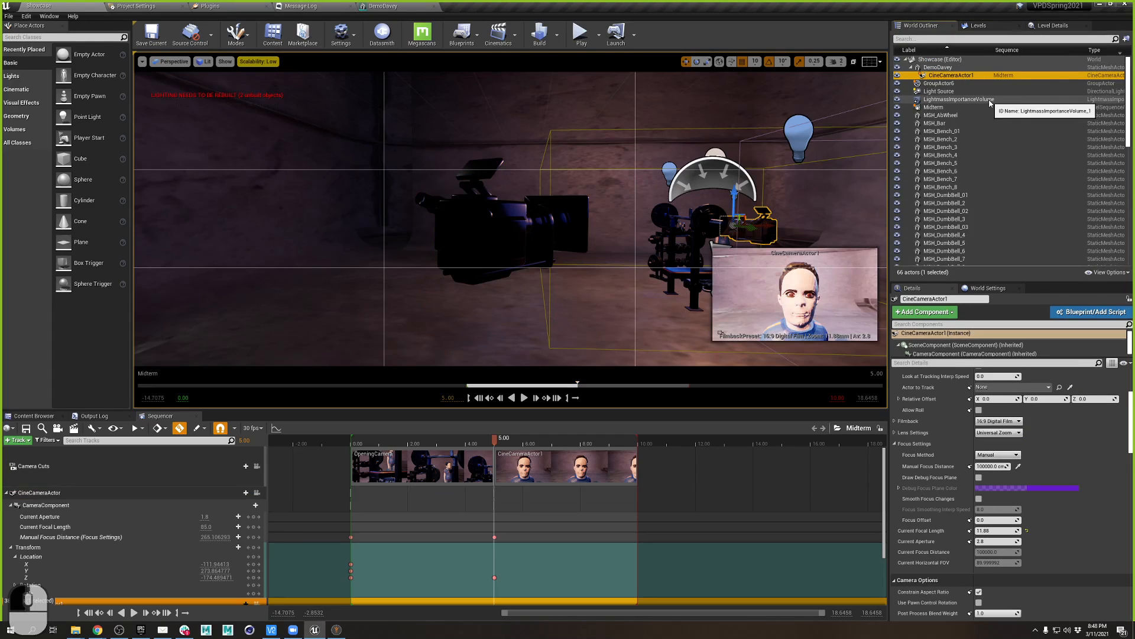
click(953, 76)
key(shift)
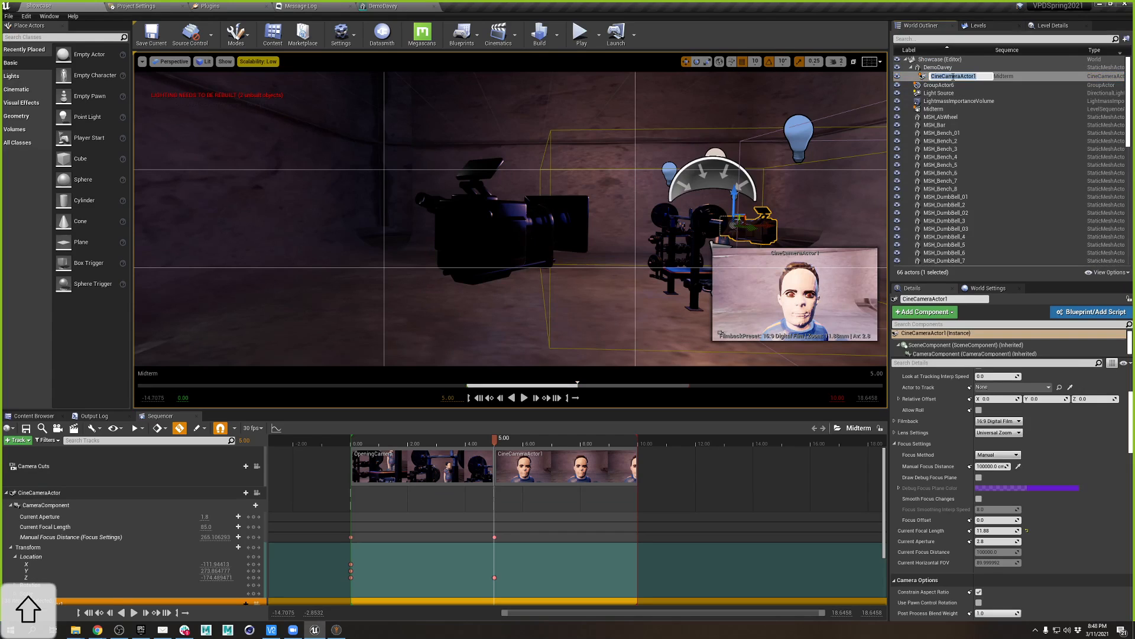
text(ECU_Camera)
click(1027, 81)
click(630, 362)
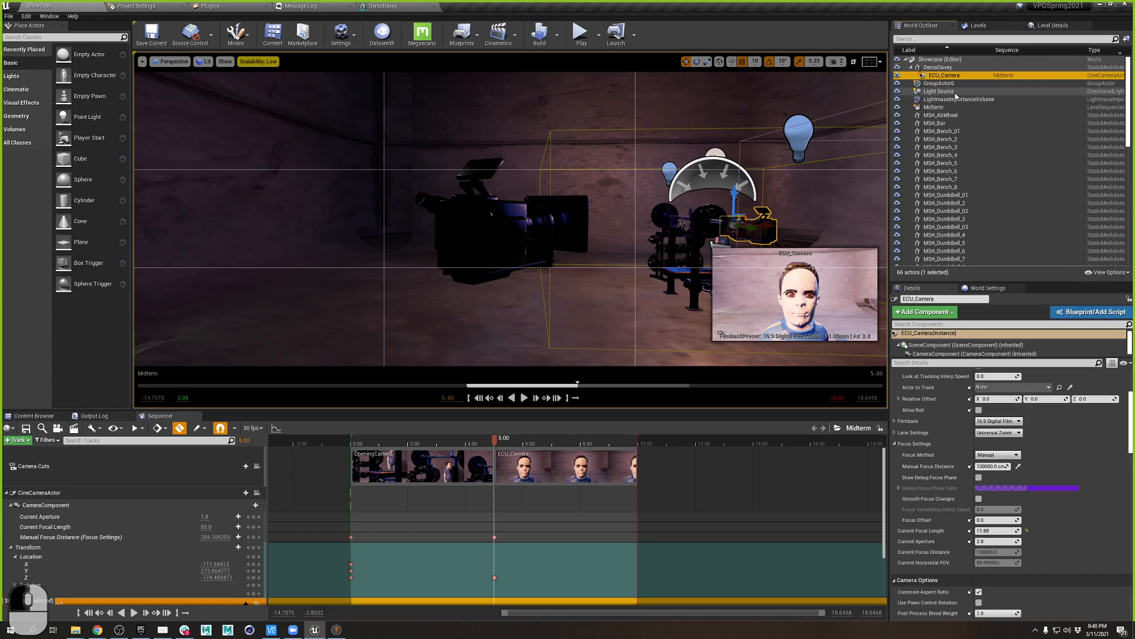
- Group Midterm, DemoDavey and OpeningCamera into a new folder named 00_Animation
ctrl+click(935, 107)
ctrl+click(939, 68)
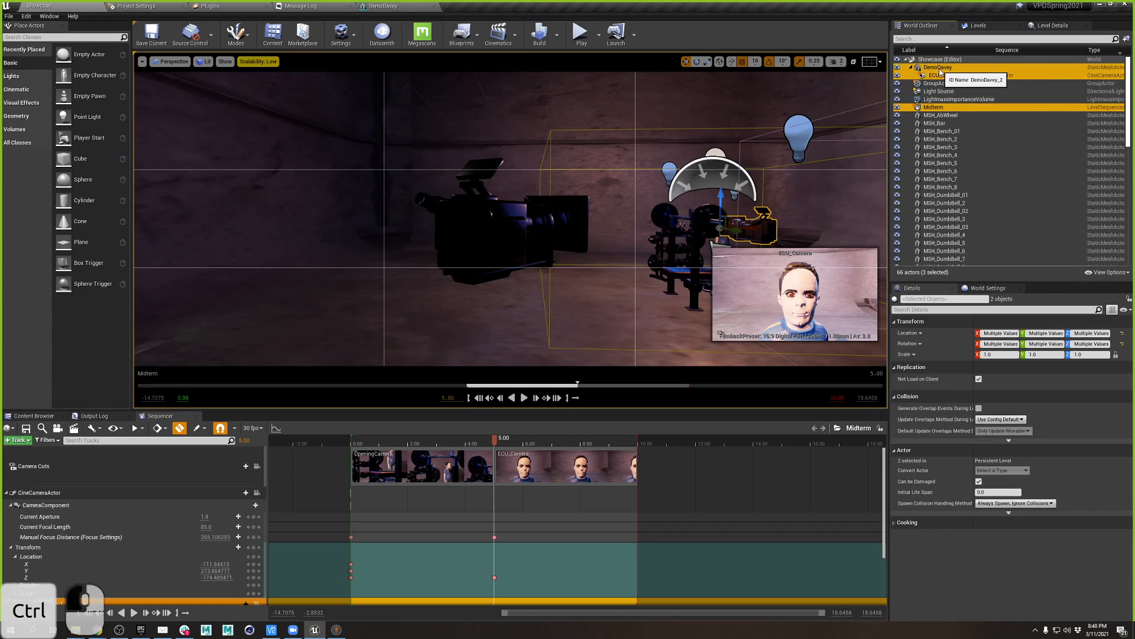
scroll(960, 165, down, 10)
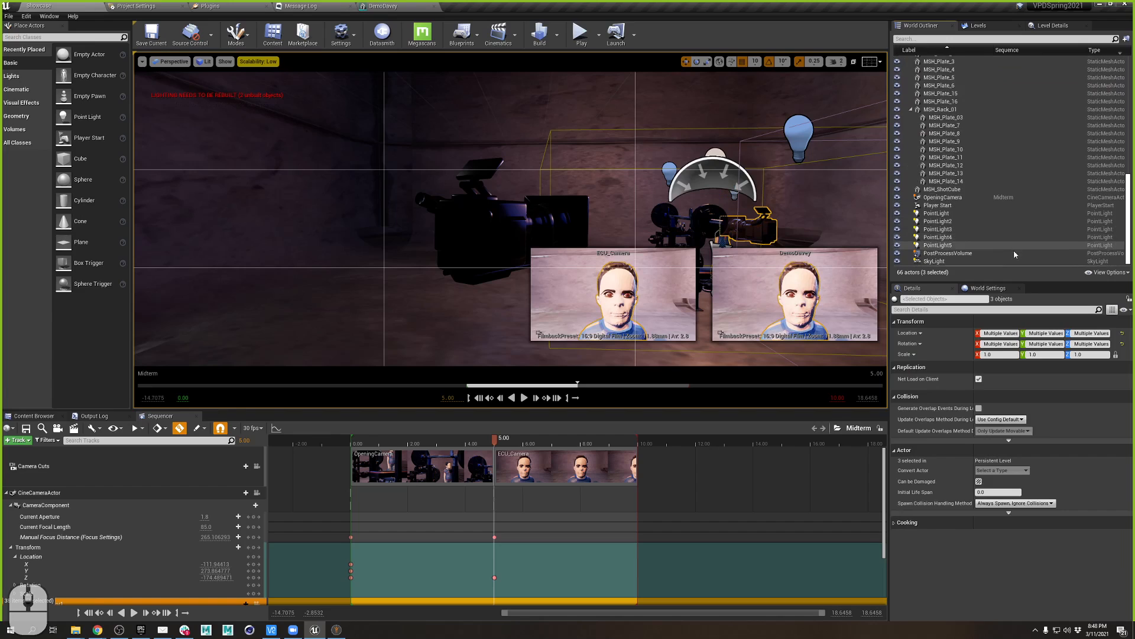
ctrl+click(1014, 197)
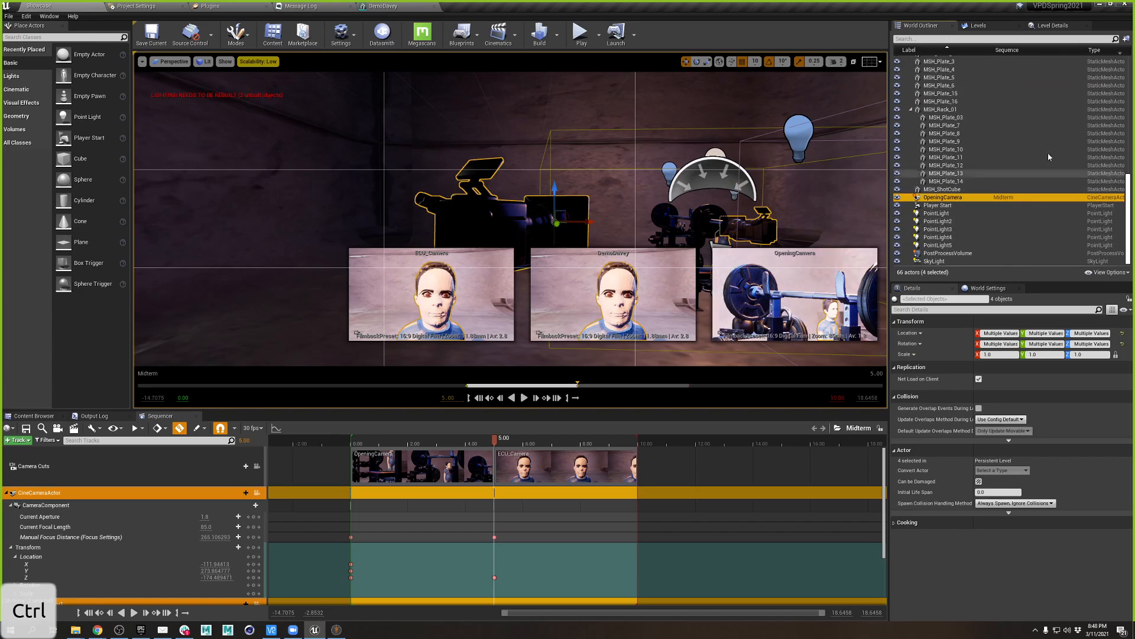
click(1127, 37)
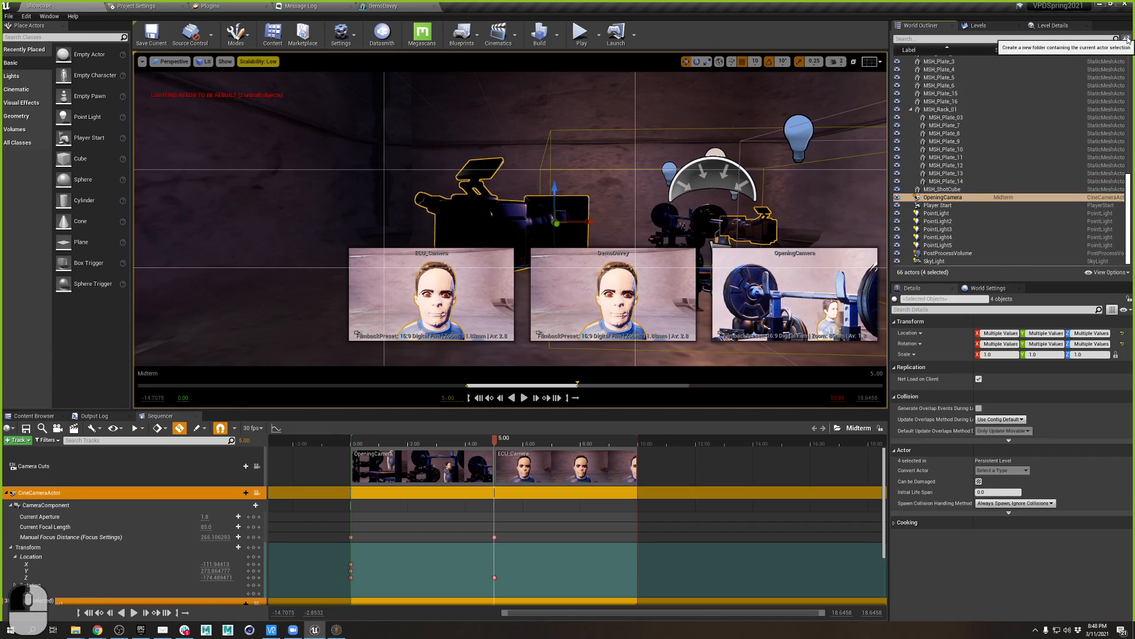
text(00)
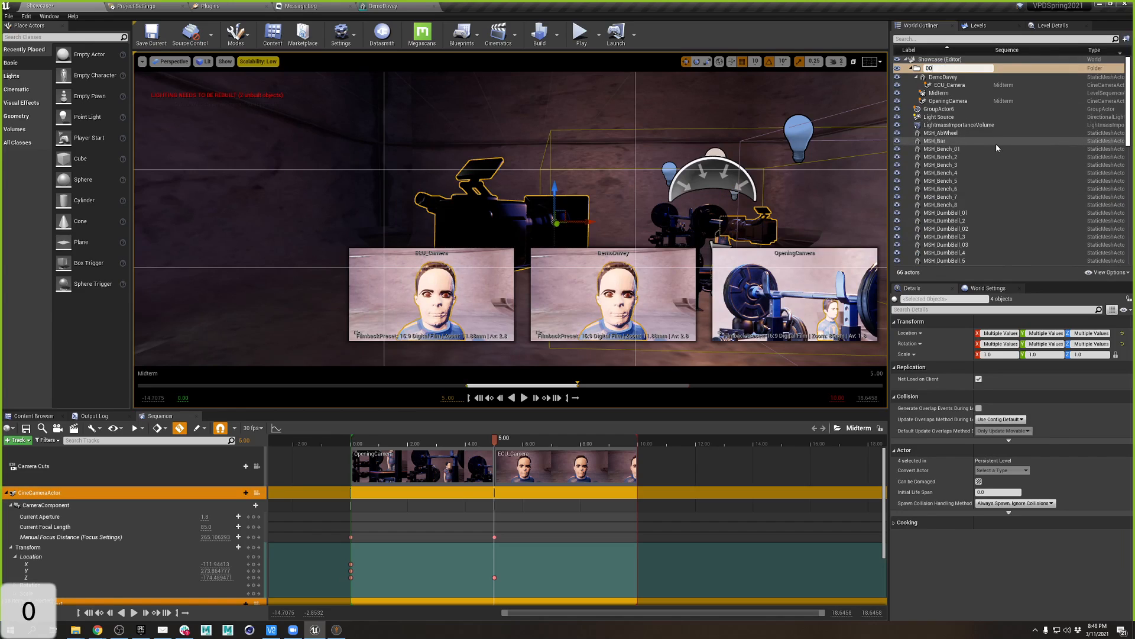
text(_Animation)
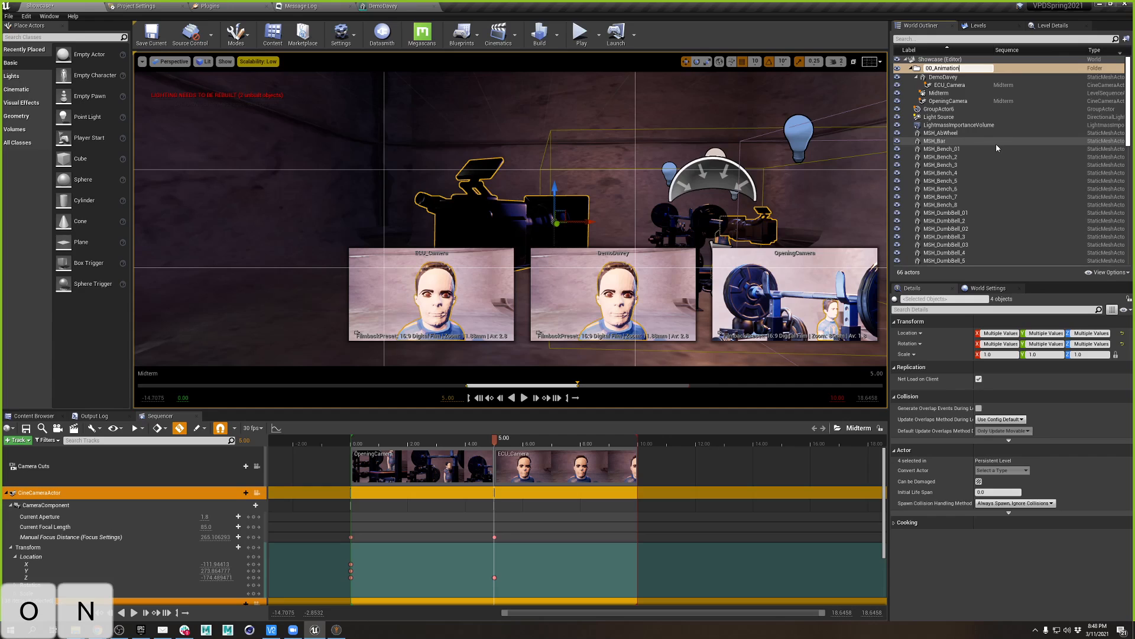
key(Return)
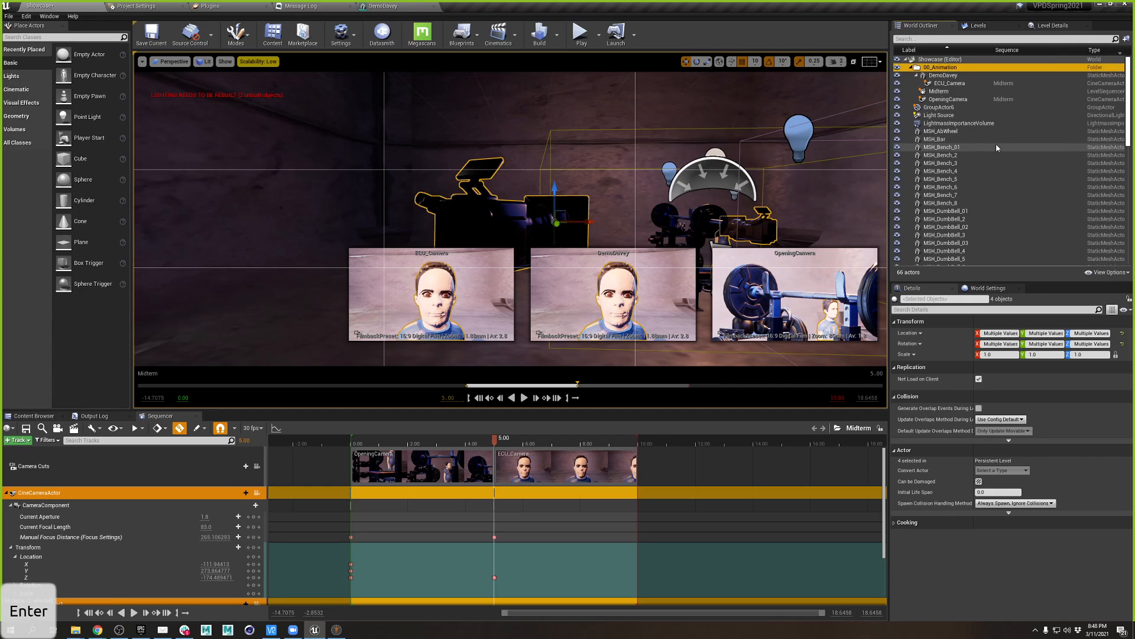
- Group the prop meshes from MSH_AbWheel through MSH_ShotCube into a Props folder
click(950, 132)
scroll(970, 189, down, 10)
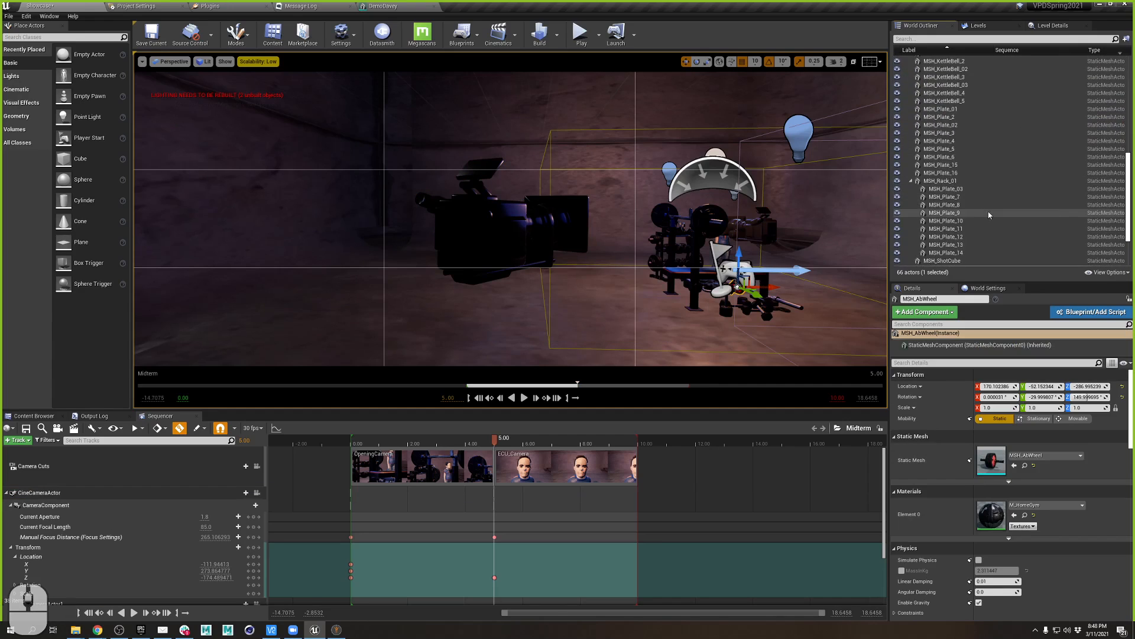
shift+click(967, 198)
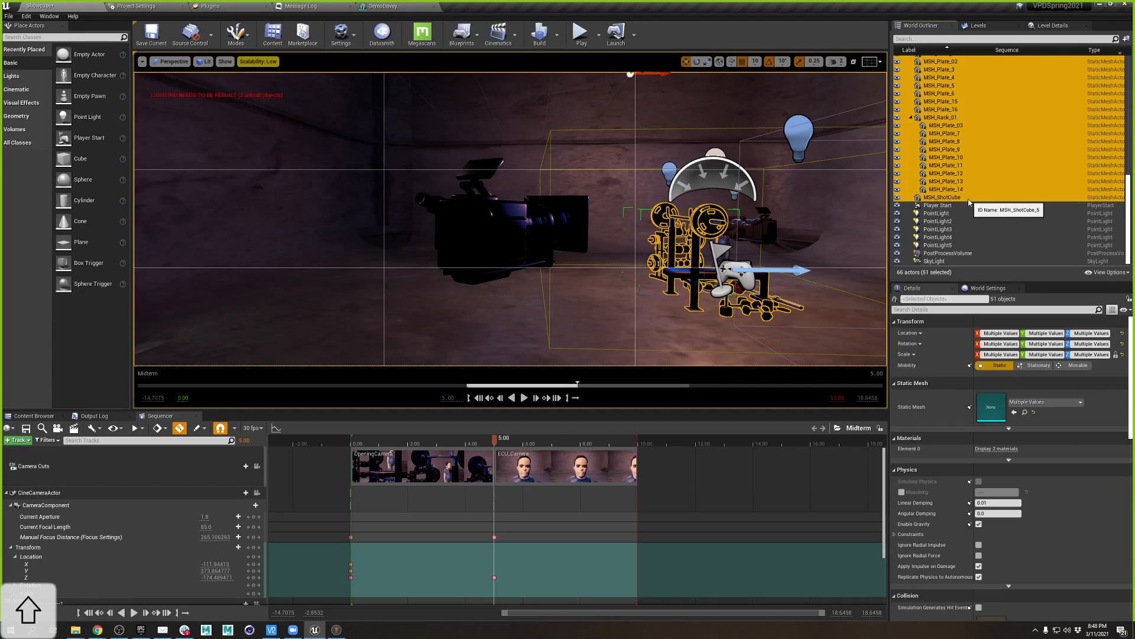
click(1126, 41)
text(Pro)
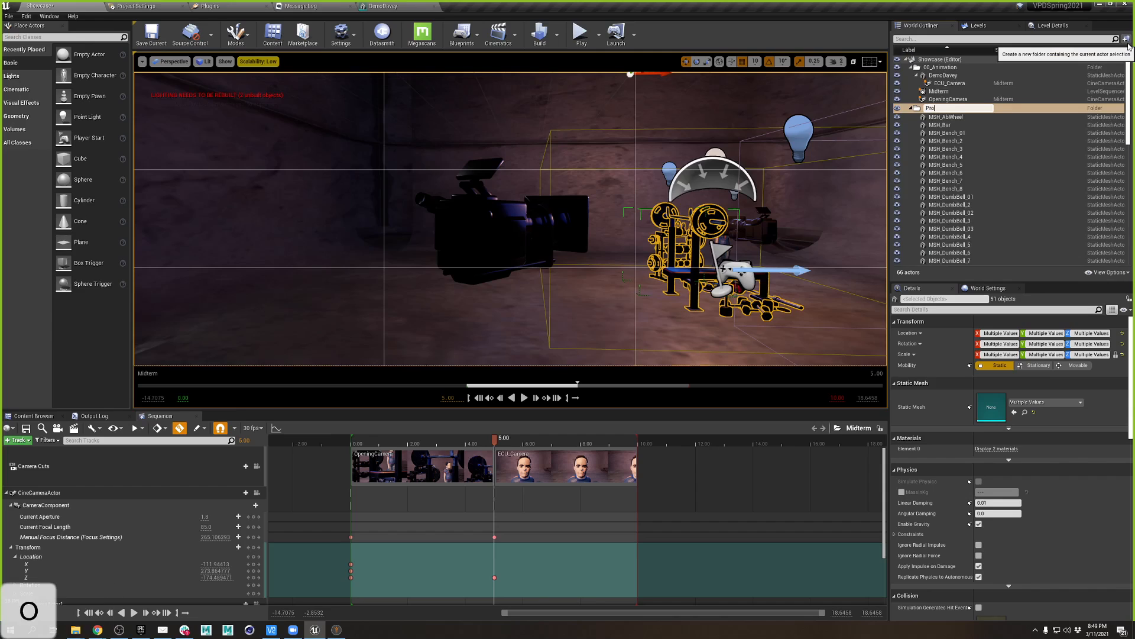
text(ps)
key(Return)
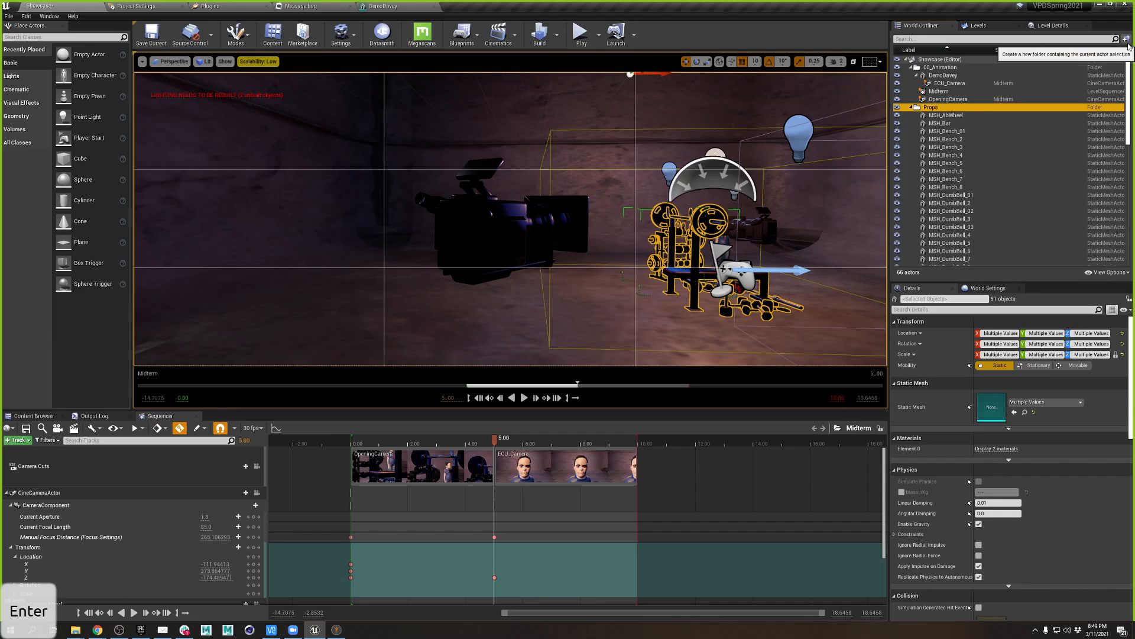
click(911, 108)
- Put the Light Source, five point lights and SkyLight into a new folder
click(937, 148)
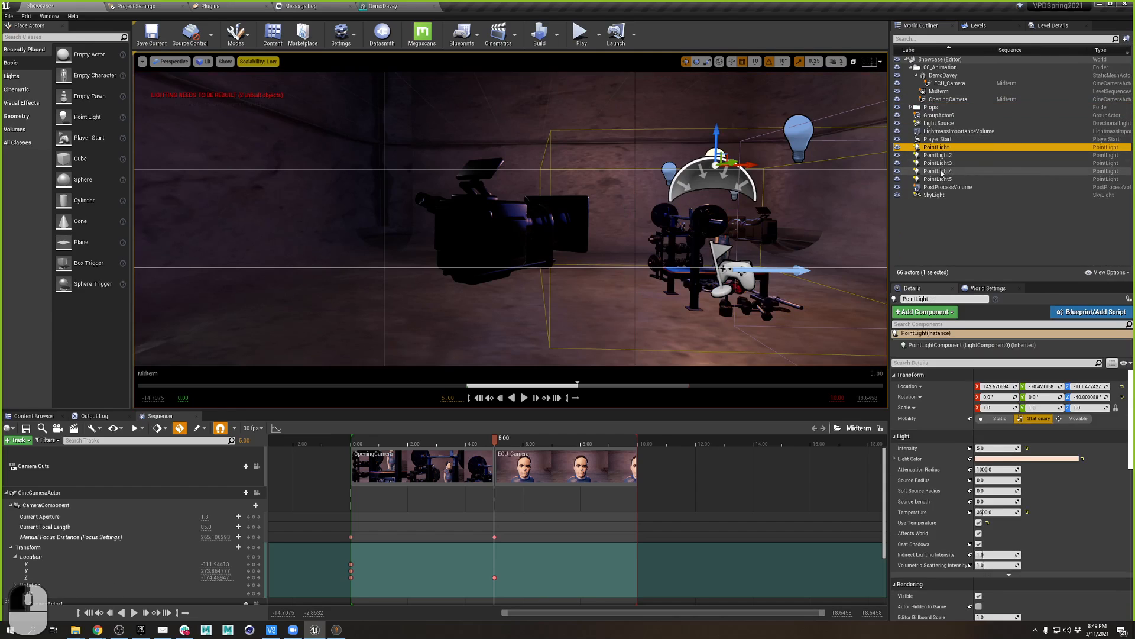
ctrl+click(938, 123)
ctrl+click(937, 155)
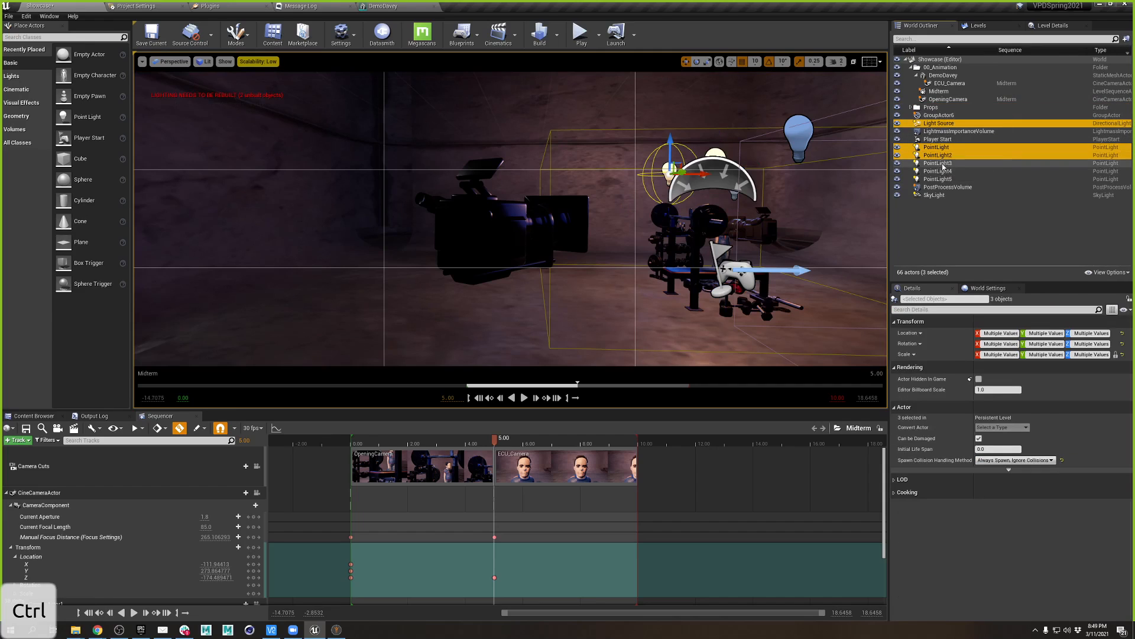
ctrl+click(942, 171)
ctrl+click(938, 163)
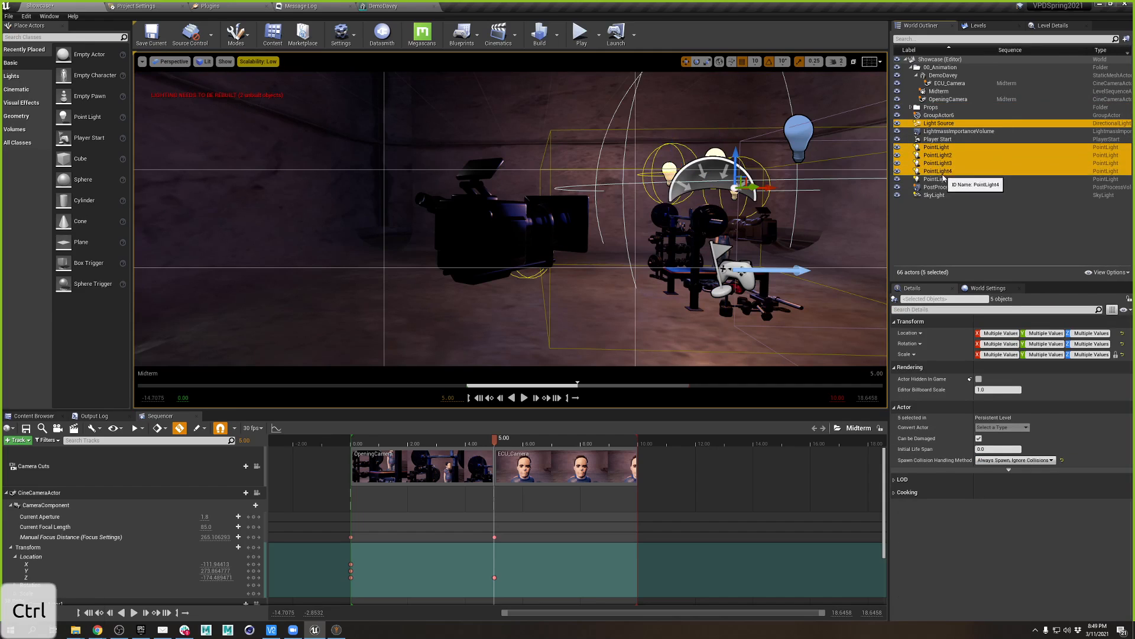
ctrl+click(939, 179)
ctrl+click(938, 197)
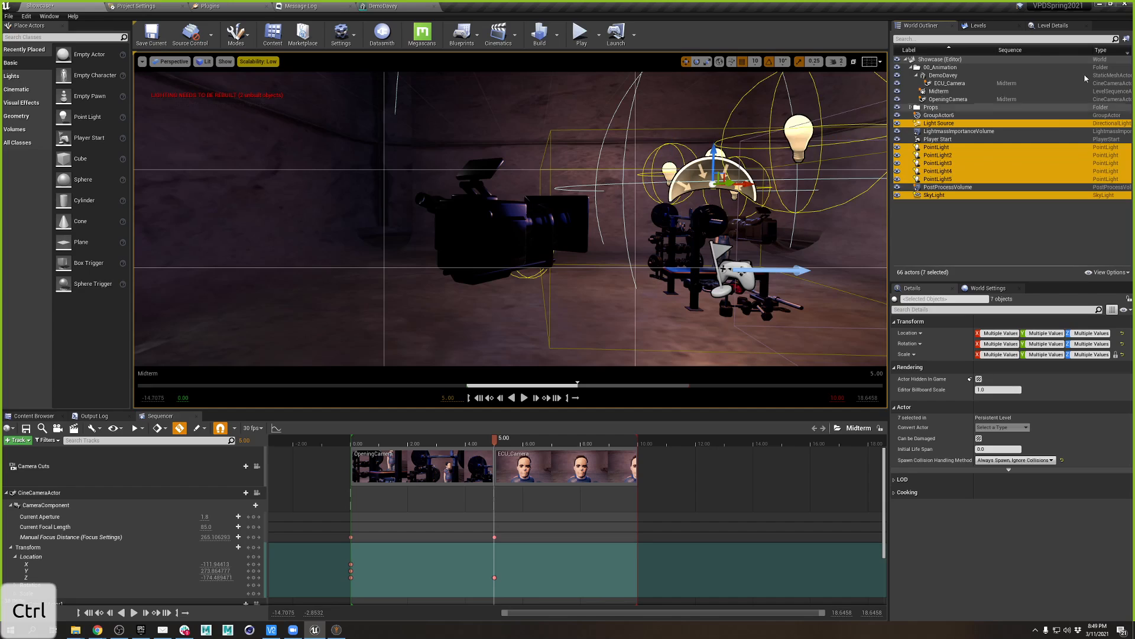
click(1126, 39)
- Name the light folder Lights and check the Light Source and SkyLight settings
text(Lights)
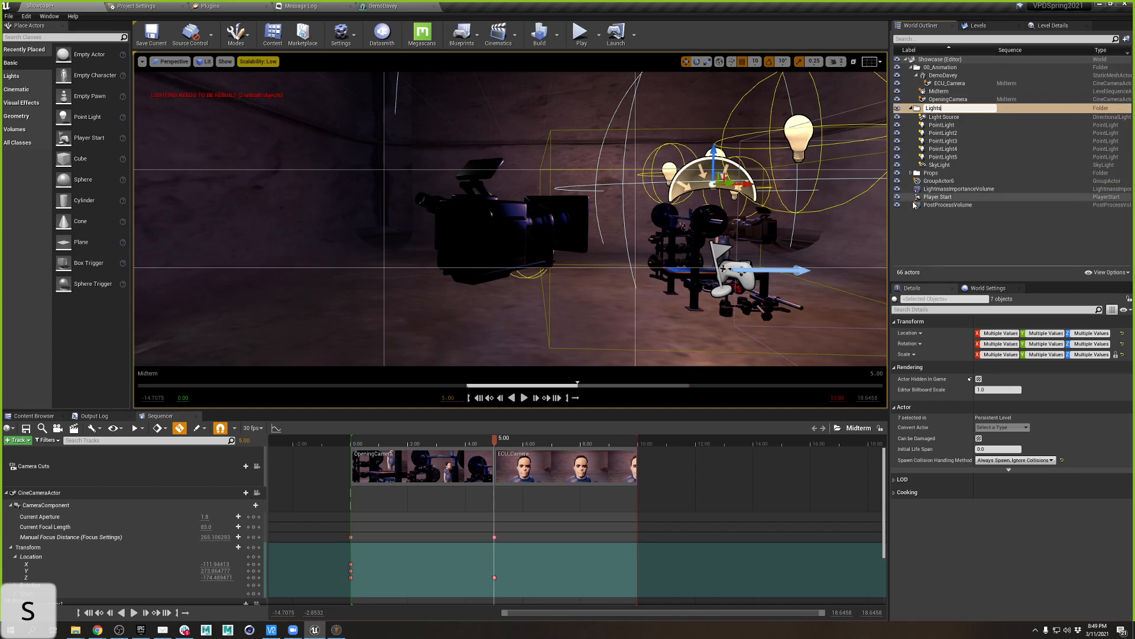
click(1012, 227)
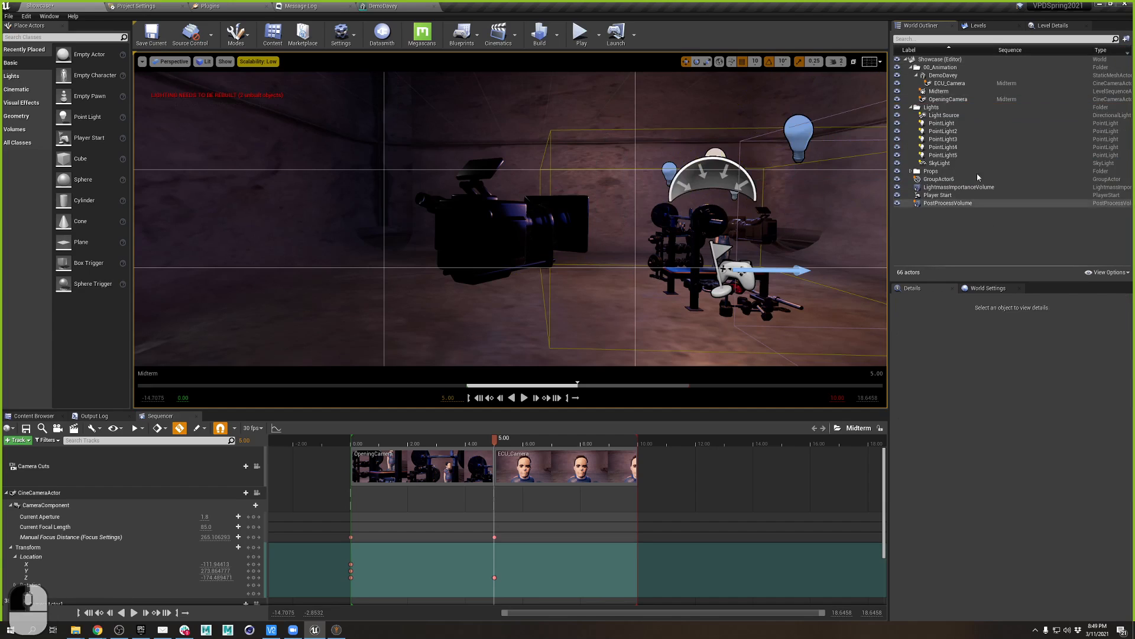
click(953, 116)
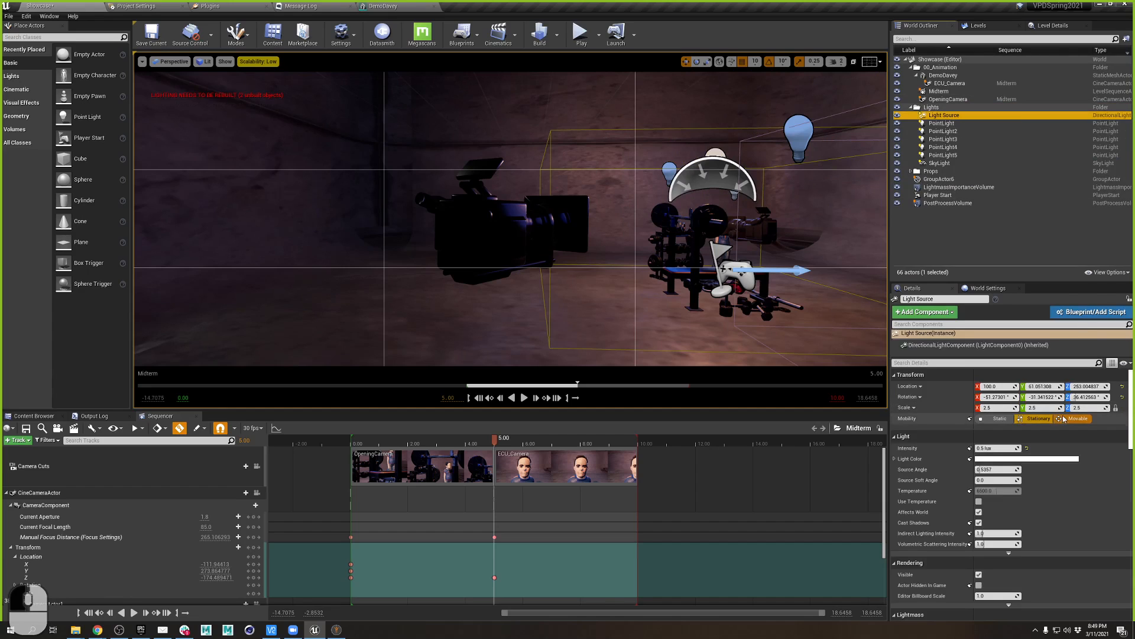
click(938, 163)
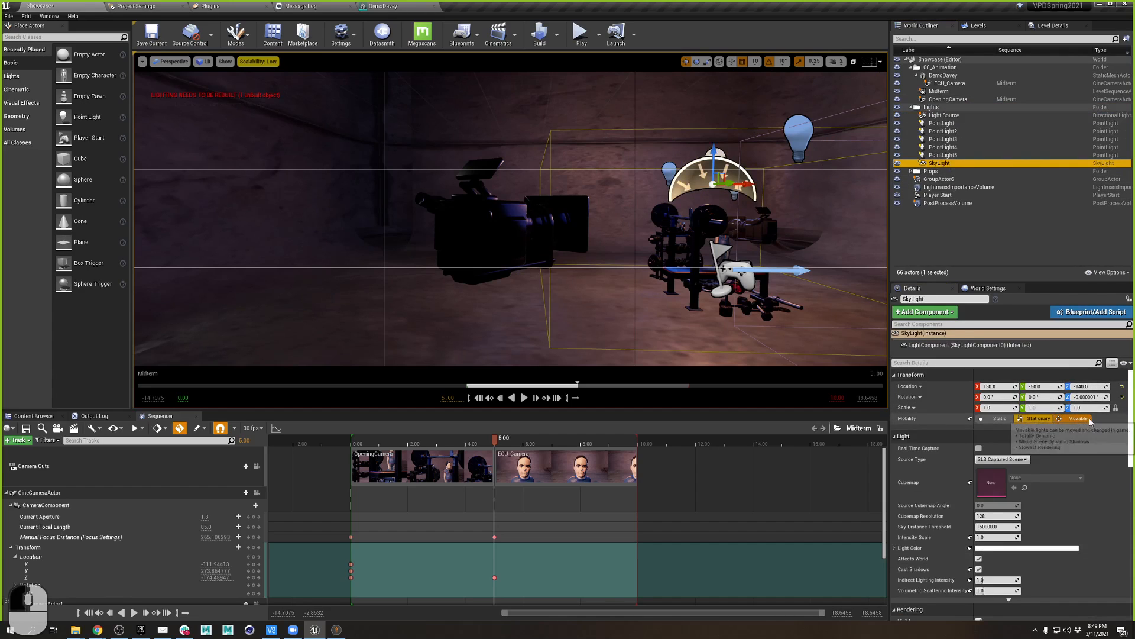
- Set the five point lights to Movable and view the ECU_Camera shot at 7.27
click(941, 123)
shift+click(943, 156)
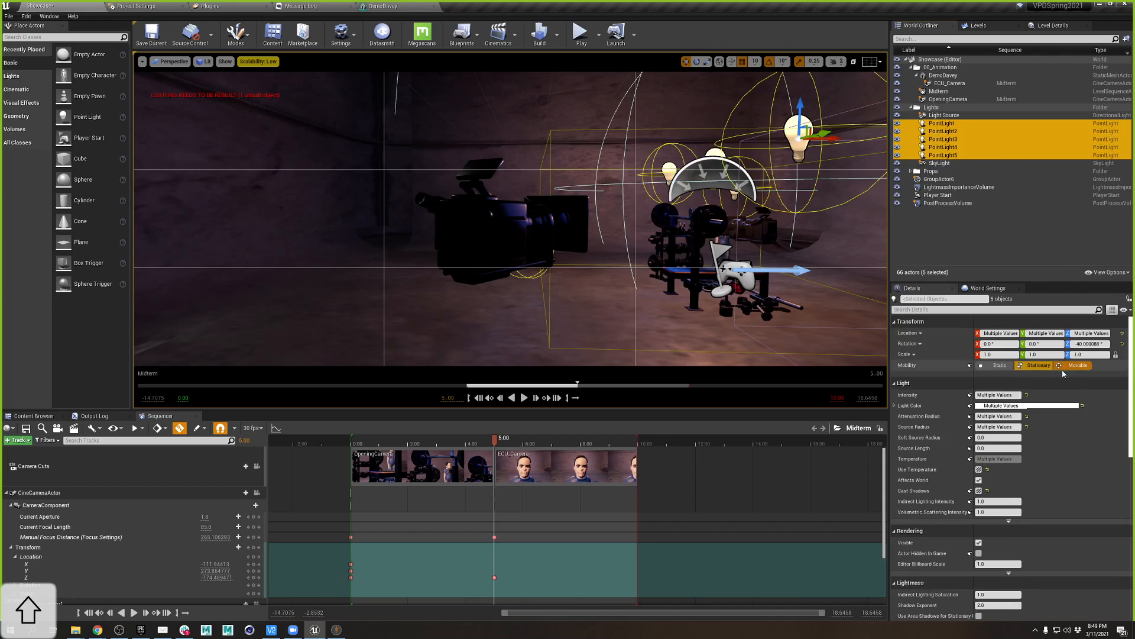
click(1078, 365)
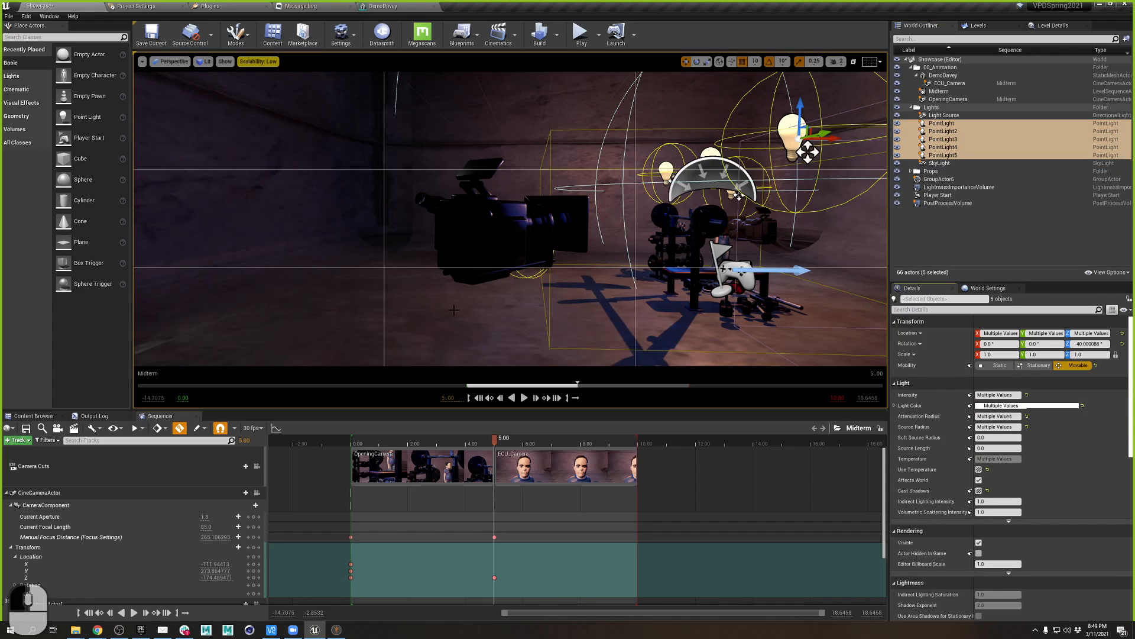
drag(475, 443, 560, 451)
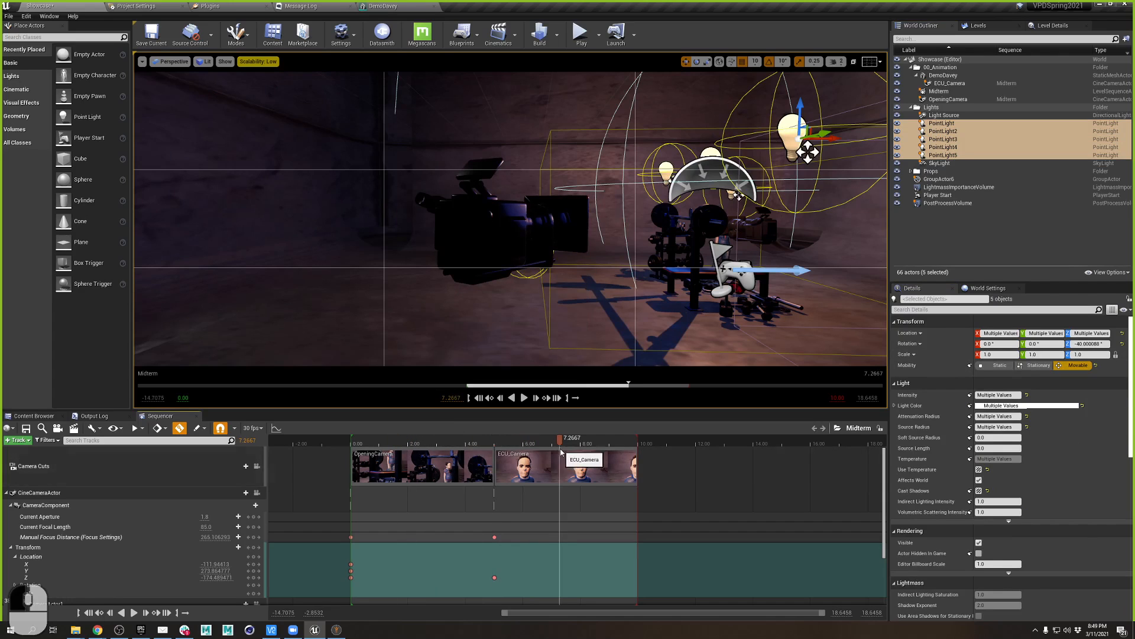
click(256, 466)
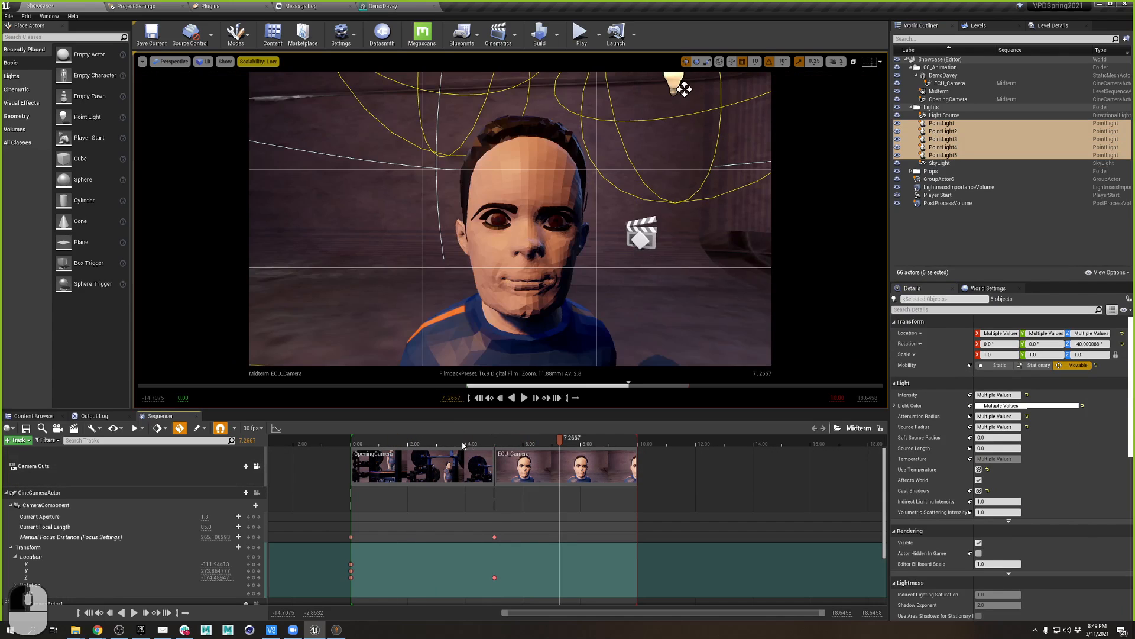
- Scrub the sequence, set the playback end to 15 seconds, and select the Camera Cuts track
drag(463, 445, 508, 443)
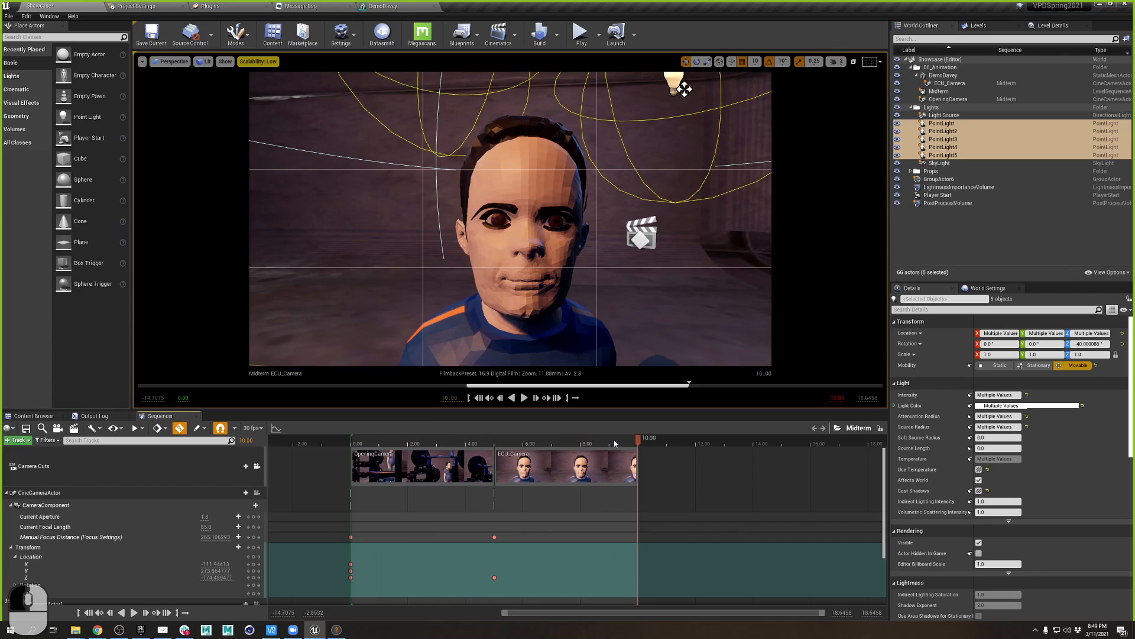
drag(615, 443, 535, 444)
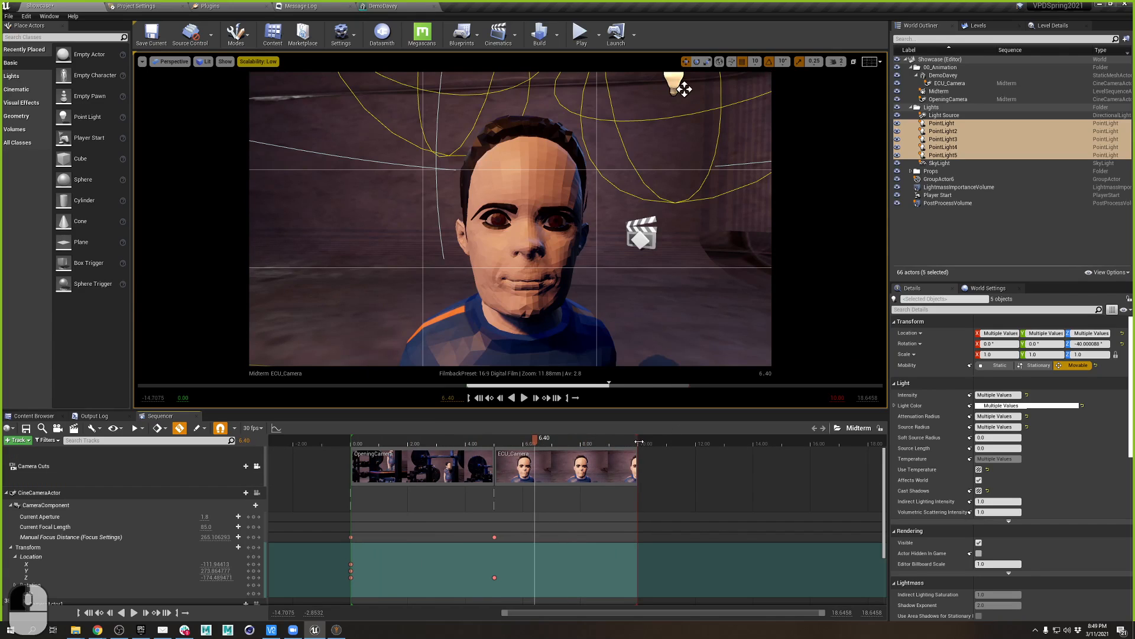
drag(638, 442, 758, 442)
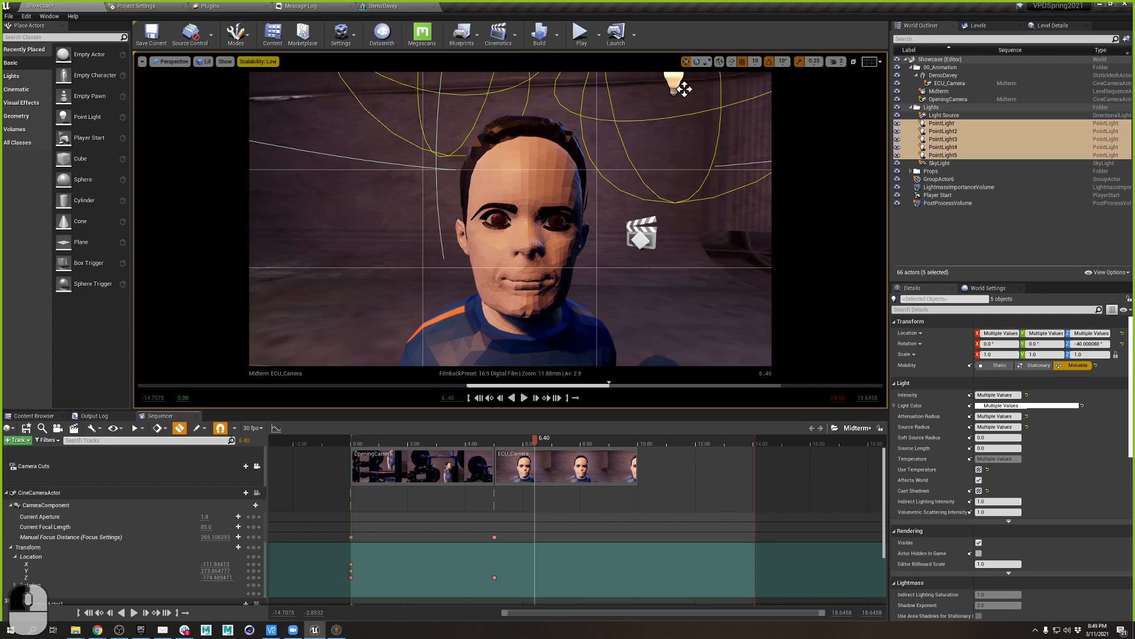
click(142, 431)
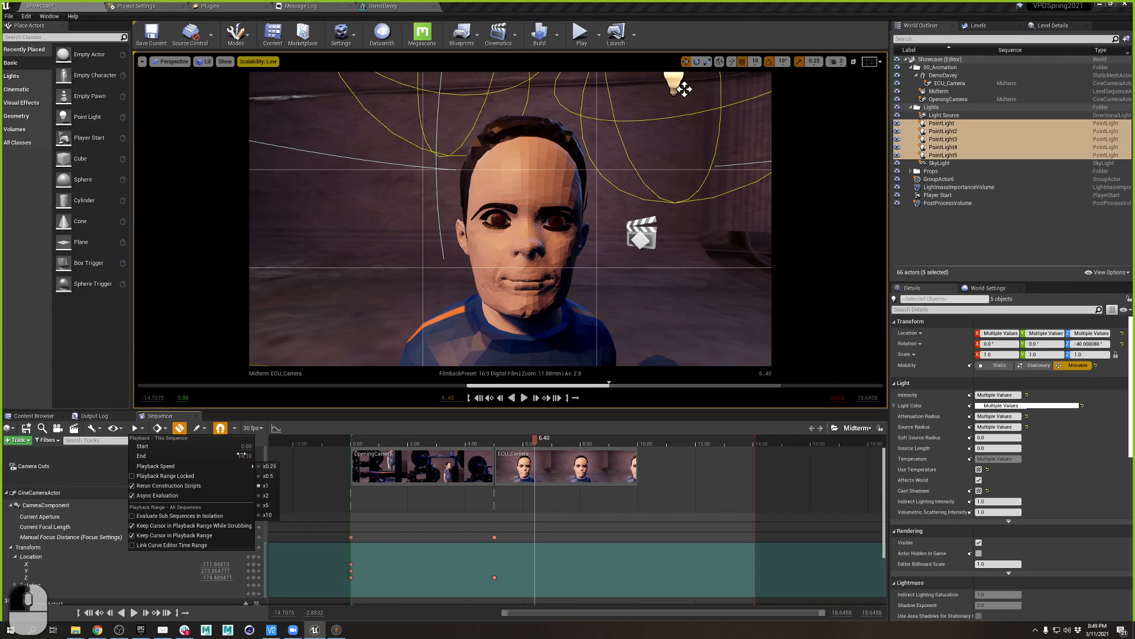
text(1)
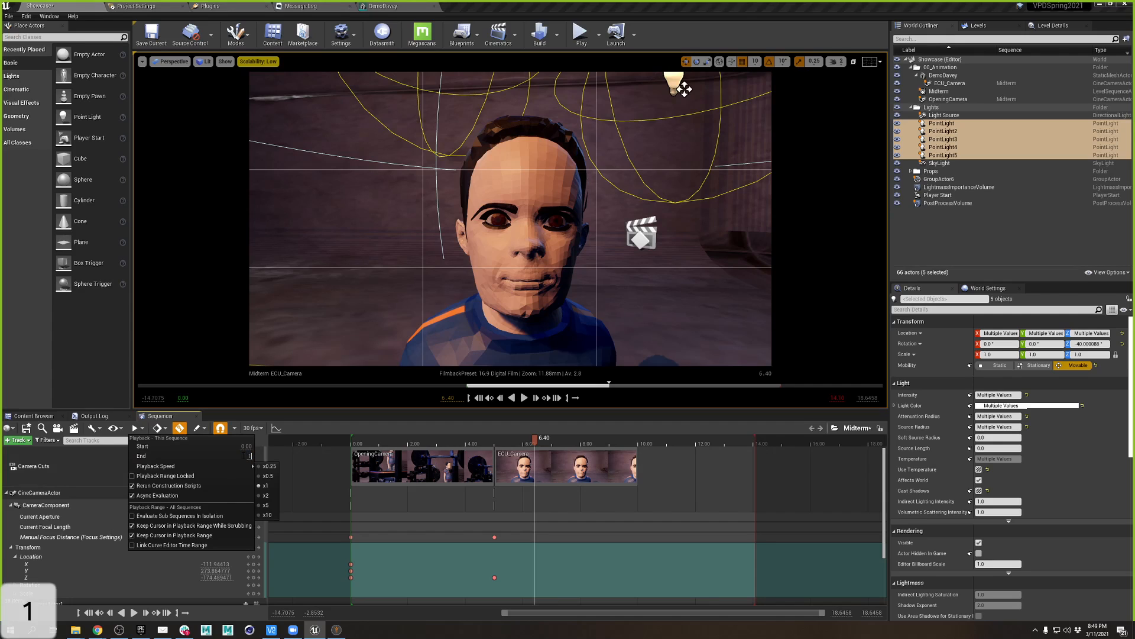
text(5)
key(Return)
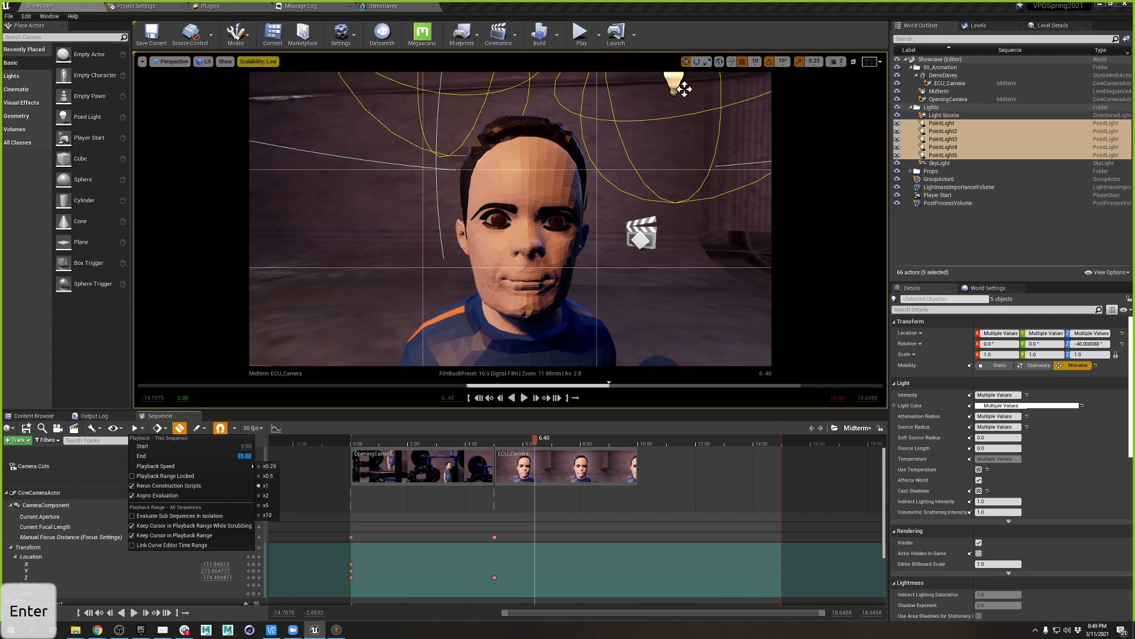
click(584, 445)
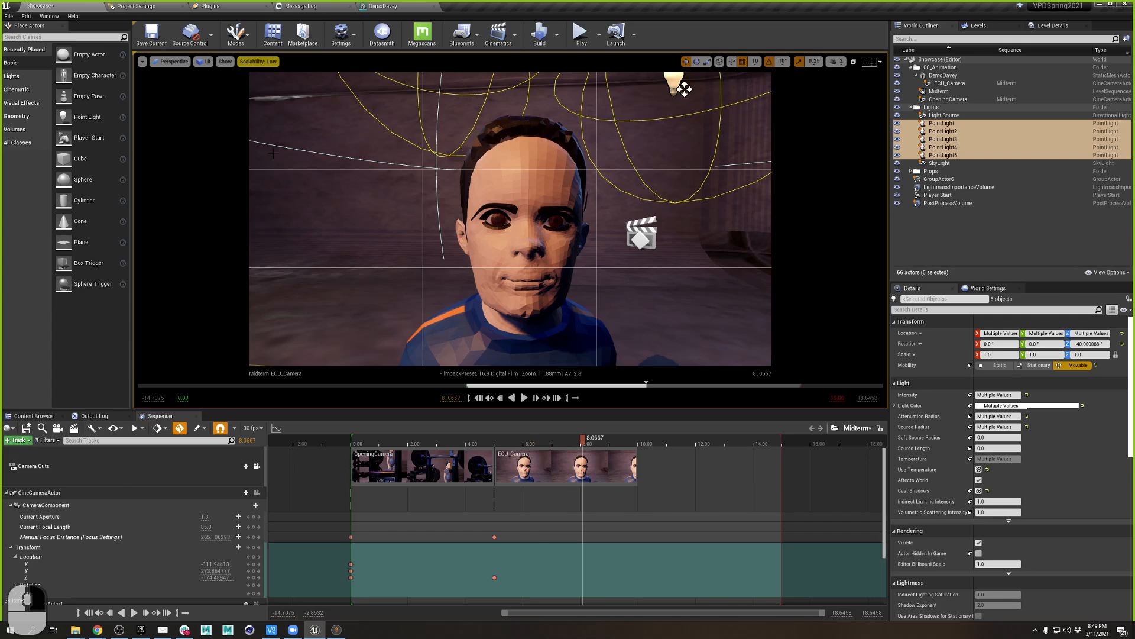
click(262, 473)
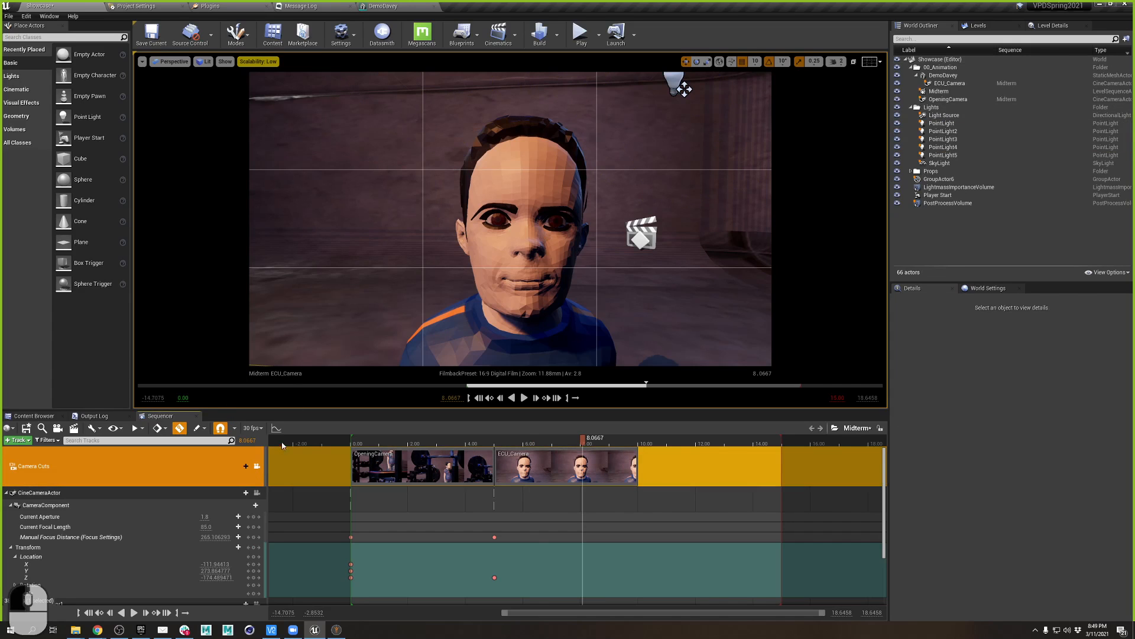
- Leave the ECU_Camera view and frame the gym equipment and character in the viewport
click(257, 466)
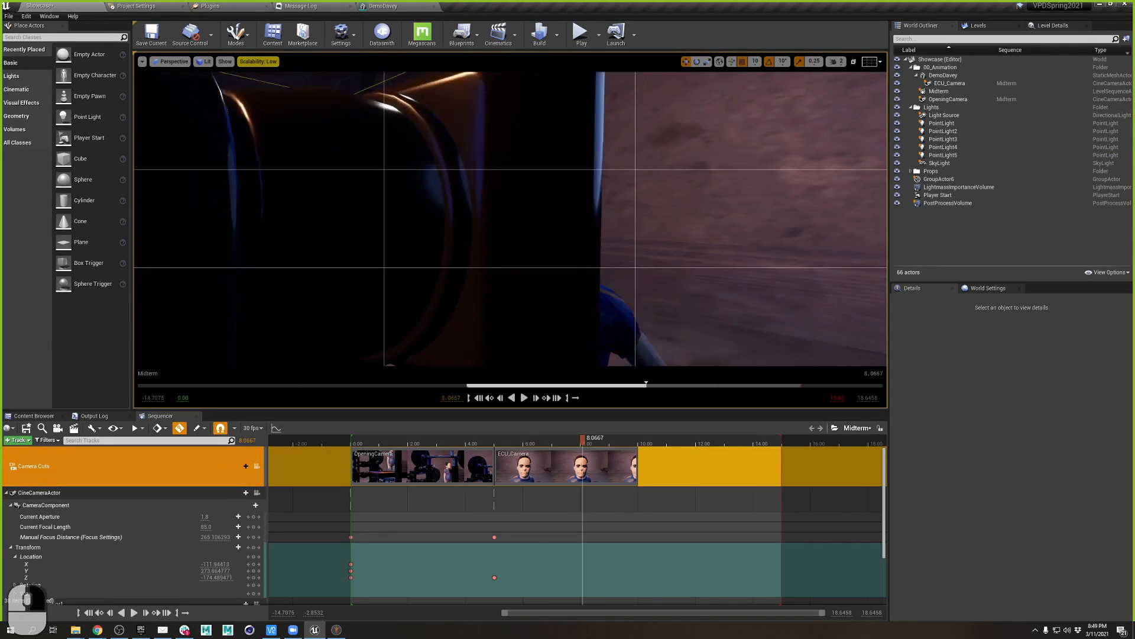
key(s)
key(d)
right_drag(509, 219, 514, 251)
key(a)
key(s)
key(q)
key(d)
right_drag(569, 284, 605, 293)
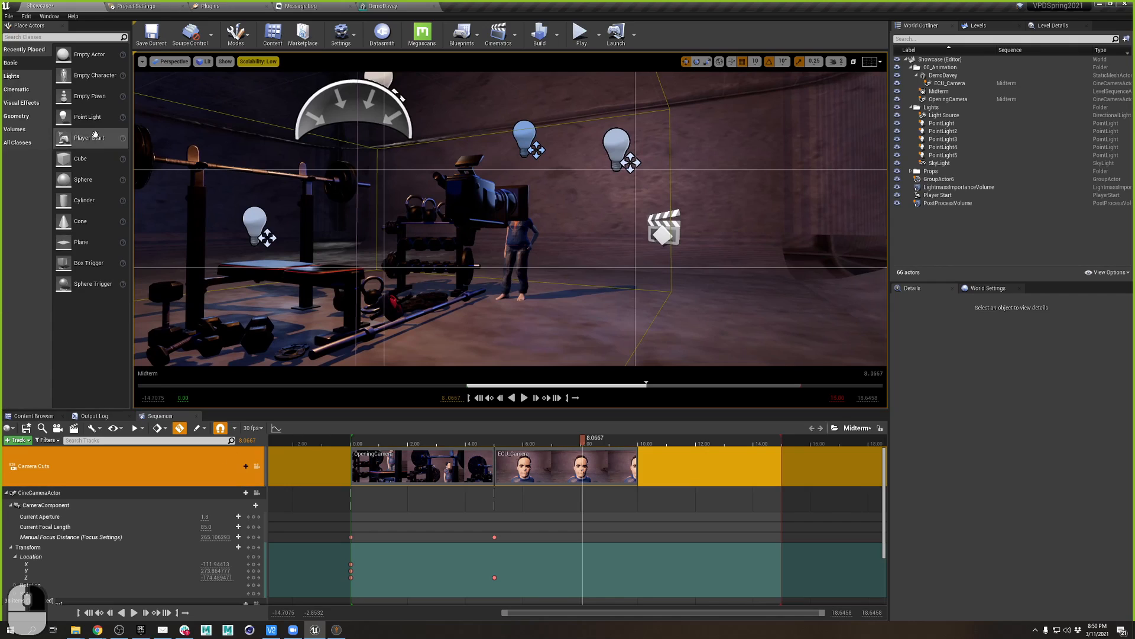
- Search Place Actors for 'rai' and place a Camera Rig Rail near the weight bench
click(25, 37)
text(dolly)
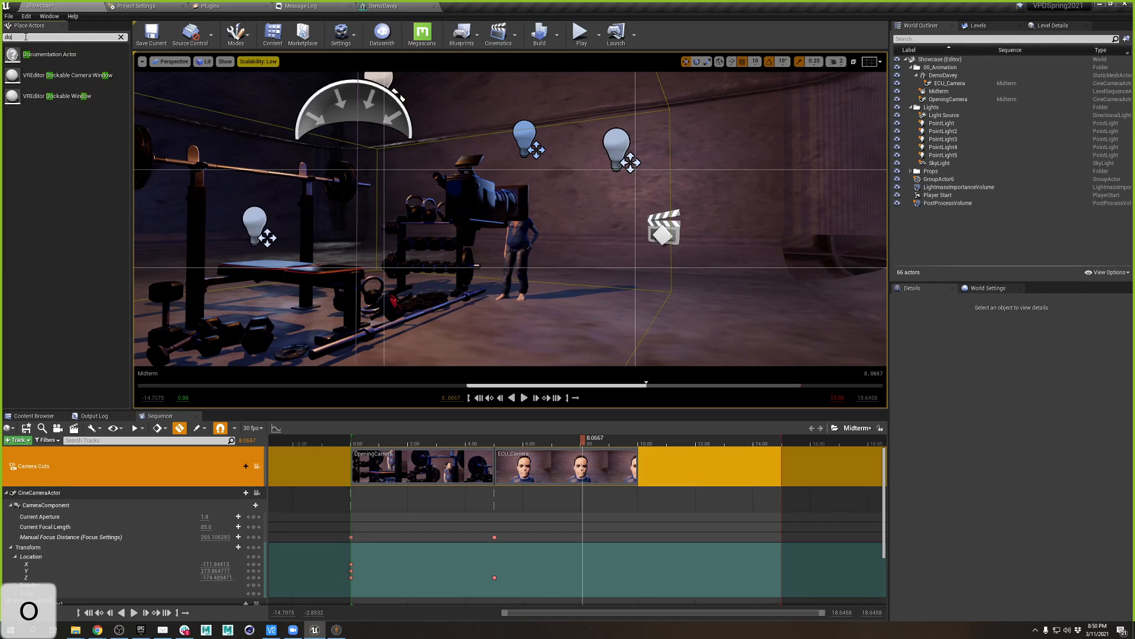
click(120, 37)
text(ra)
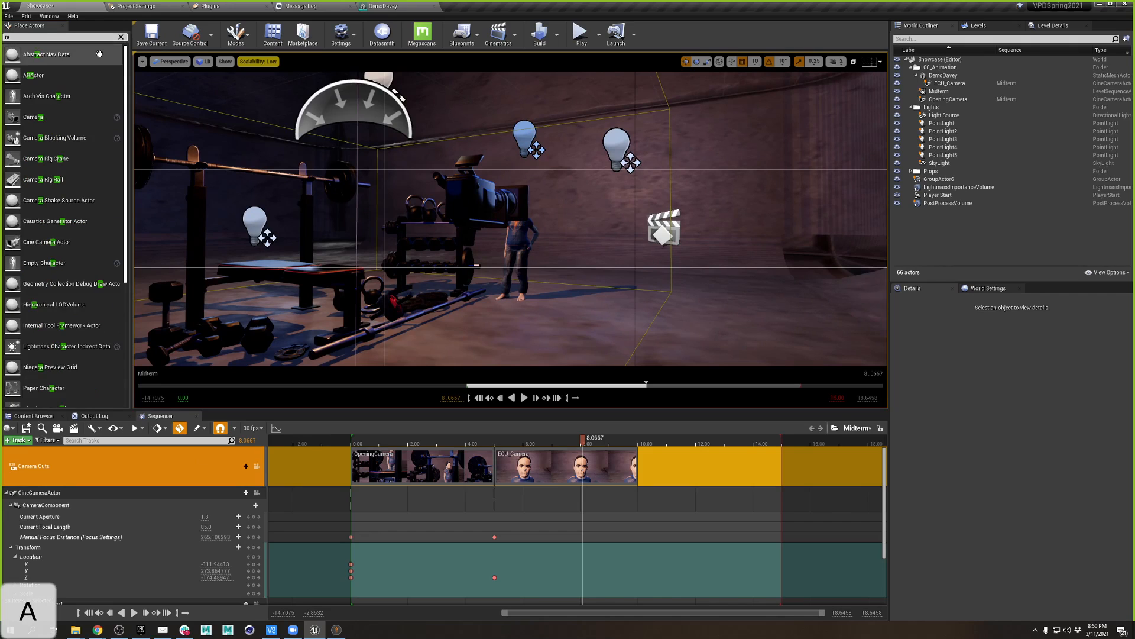
text(i)
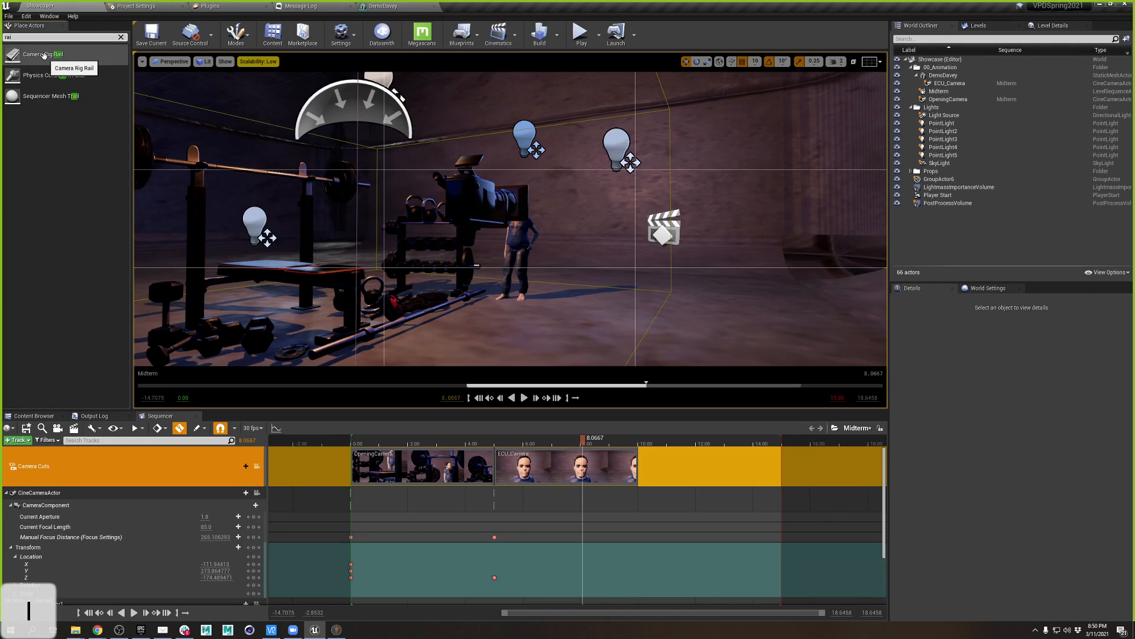
drag(43, 55, 481, 335)
key(f)
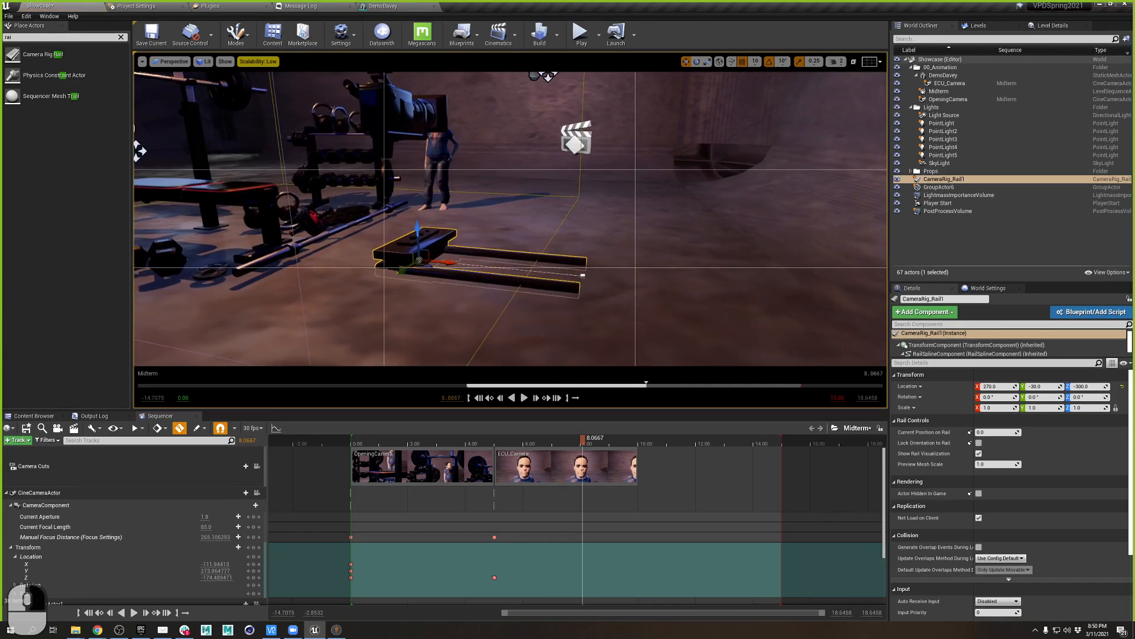
- Rotate the rail about -110 degrees and move it to 280, 10, -300
key(e)
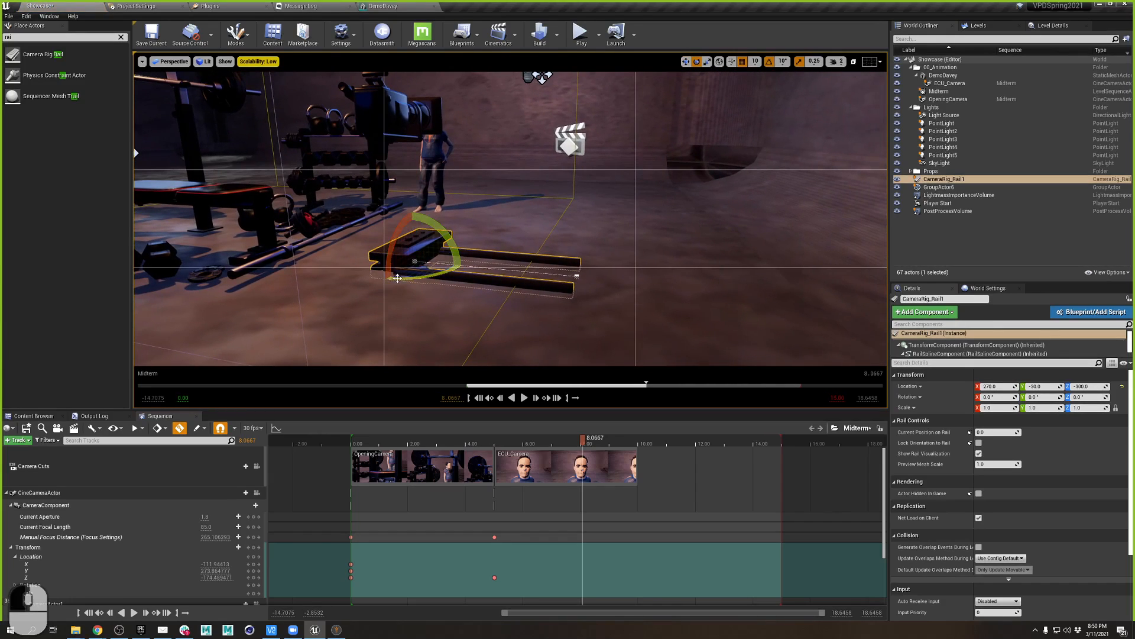
drag(397, 278, 488, 151)
click(686, 63)
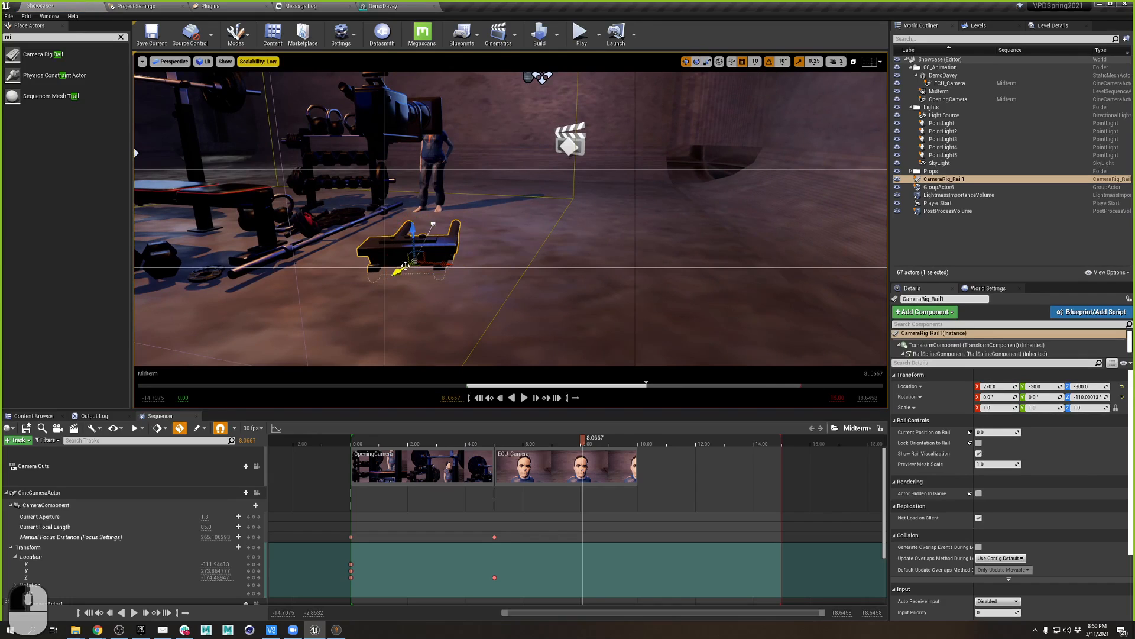
drag(404, 266, 377, 313)
drag(420, 279, 401, 297)
- Orbit the view around the rail toward the character and open the viewport options
key(d)
right_drag(530, 247, 421, 26)
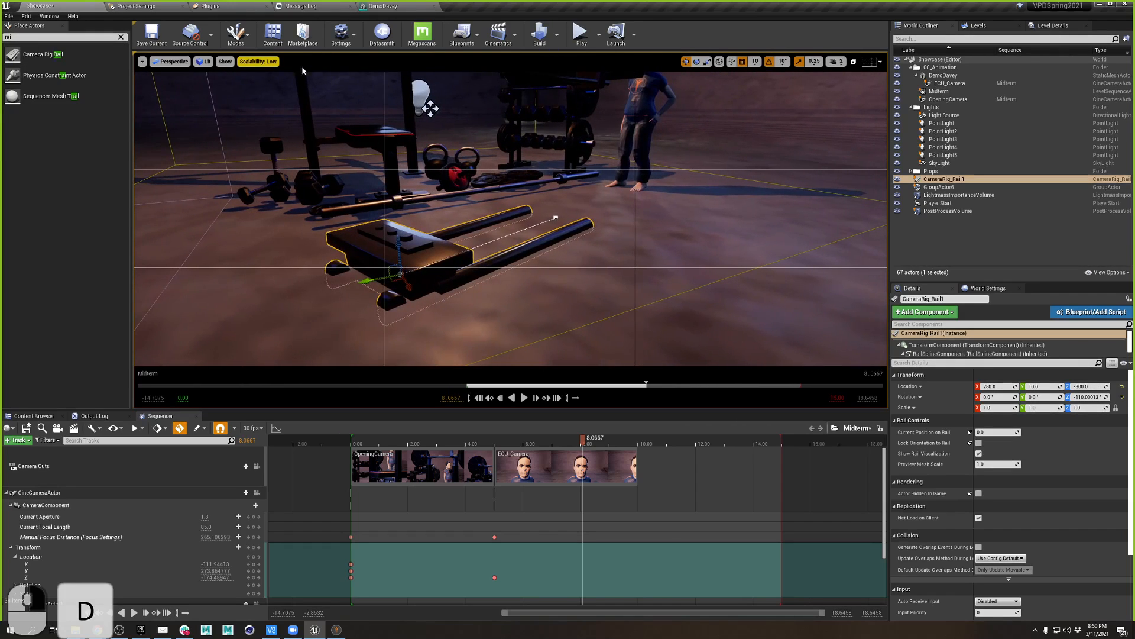
key(w)
key(a)
right_drag(151, 65, 147, 50)
click(142, 61)
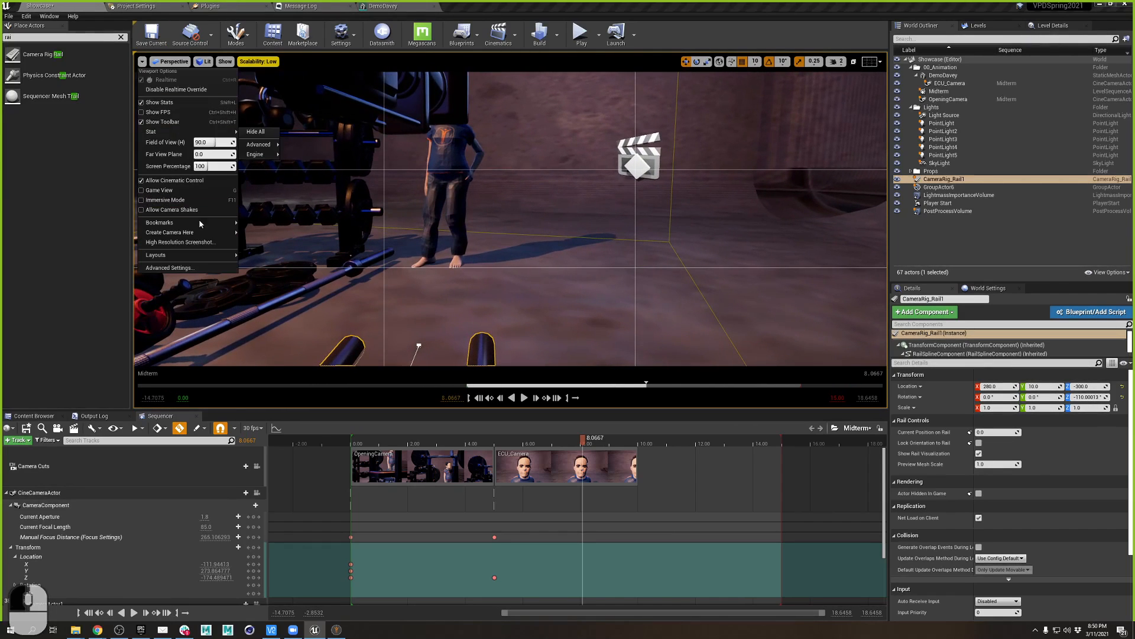
- Spawn CineCameraActor2, parent it under CameraRig_Rail1, and set its location to -10, 0, 0
mouse_move(195, 232)
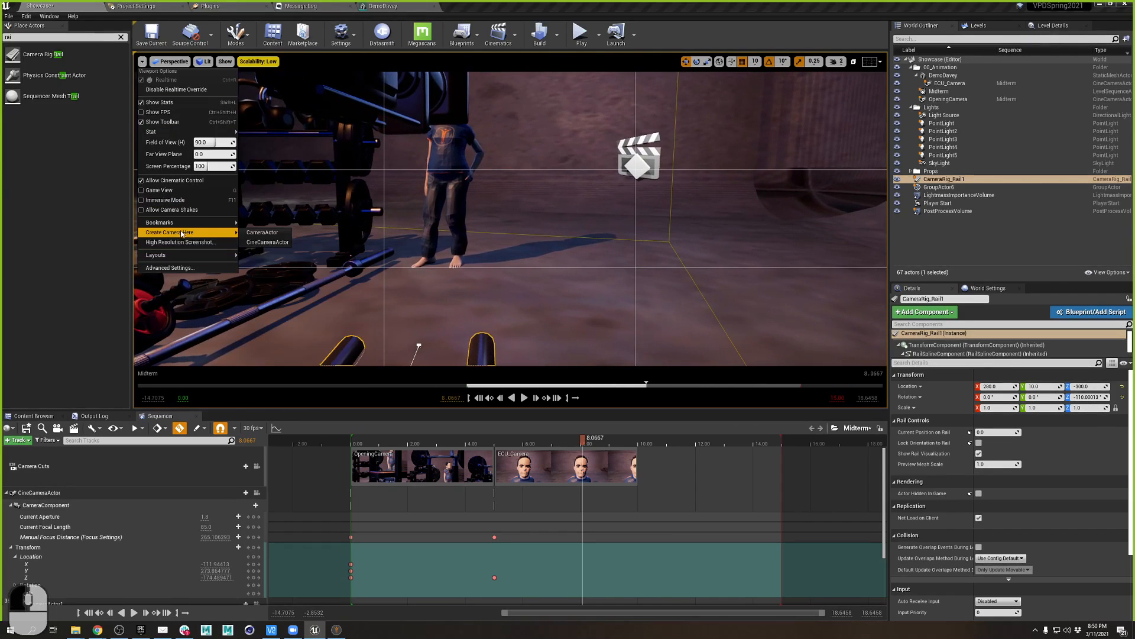
click(284, 243)
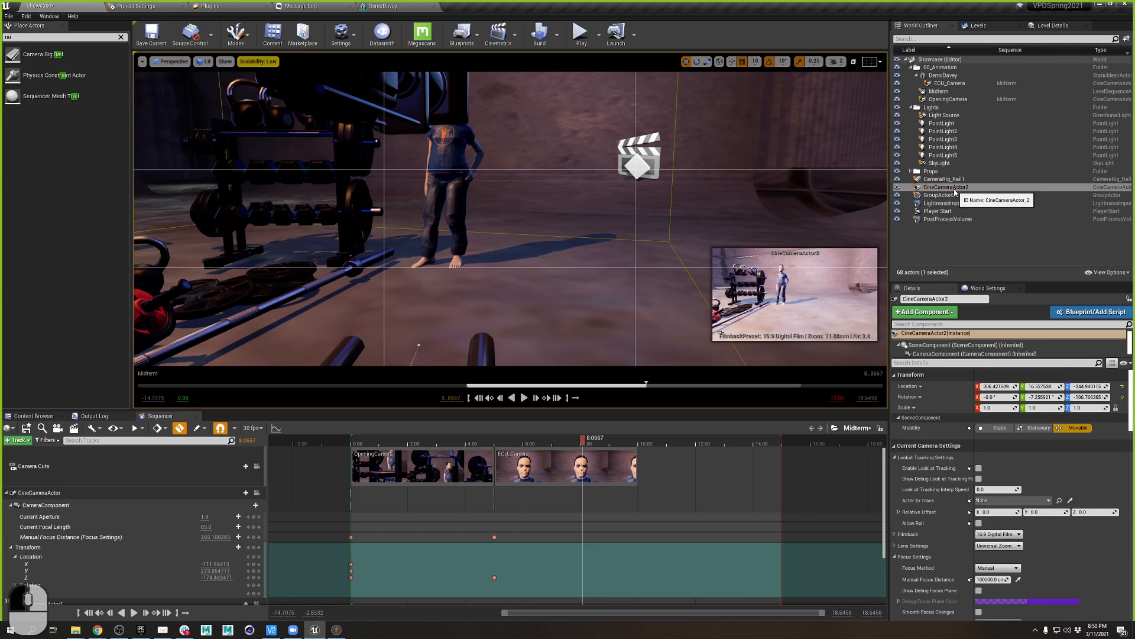
drag(944, 187, 957, 180)
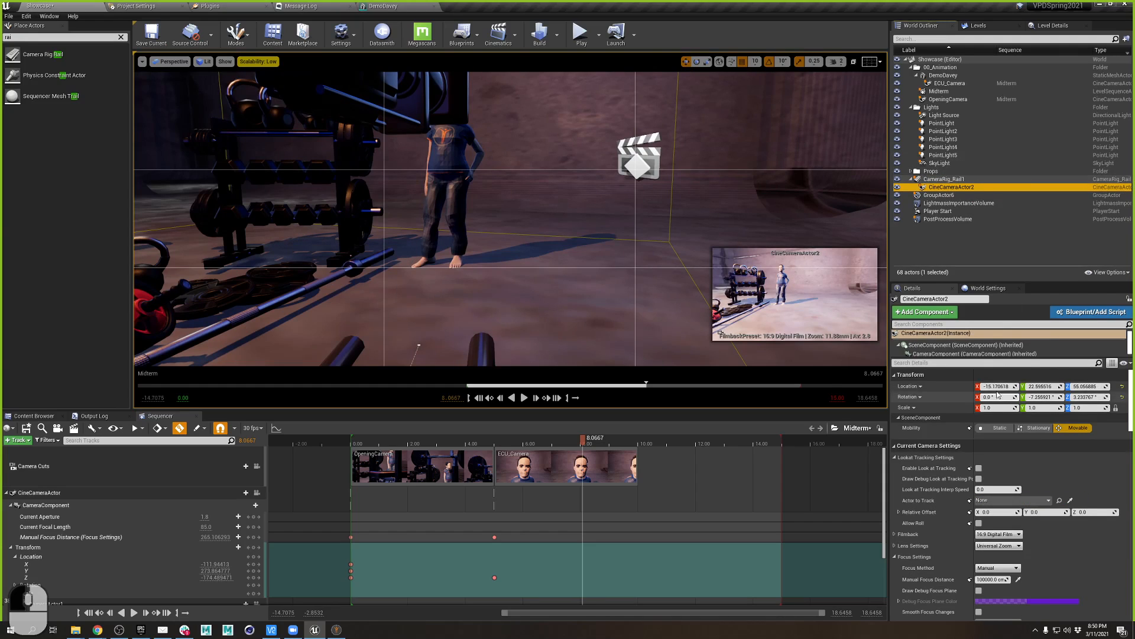
drag(998, 387, 1001, 386)
key(Tab)
text(0)
key(Tab)
text(0)
key(Tab)
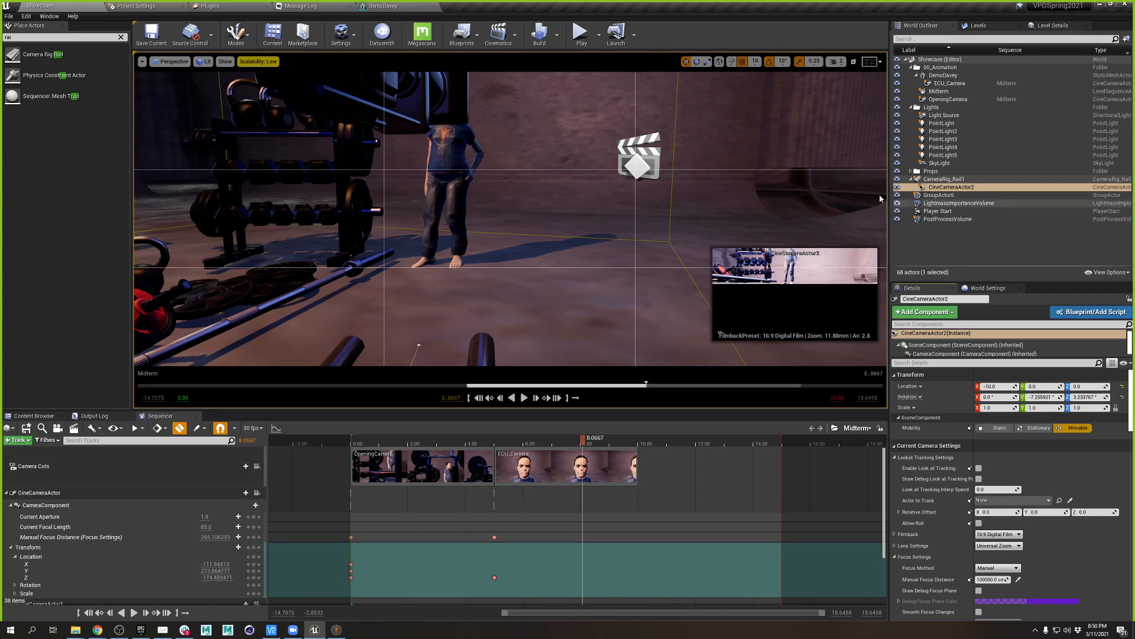
click(941, 179)
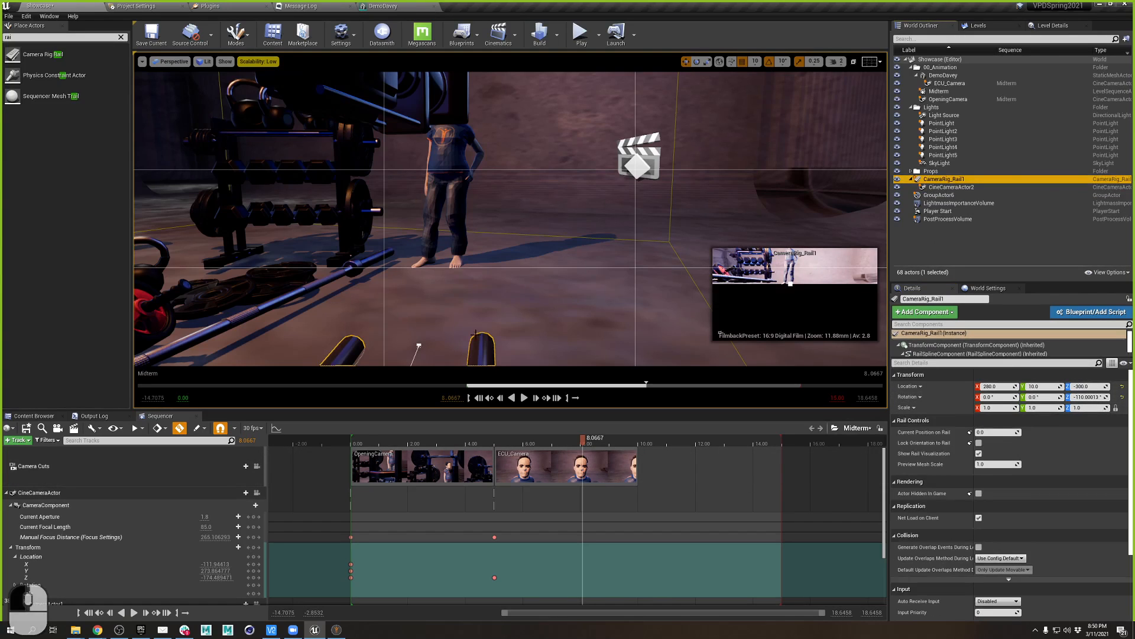
- Lift CameraRig_Rail1 to location -280, 10, -290, then select CineCameraActor2
right_drag(612, 287, 546, 286)
key(s)
key(s)
key(s)
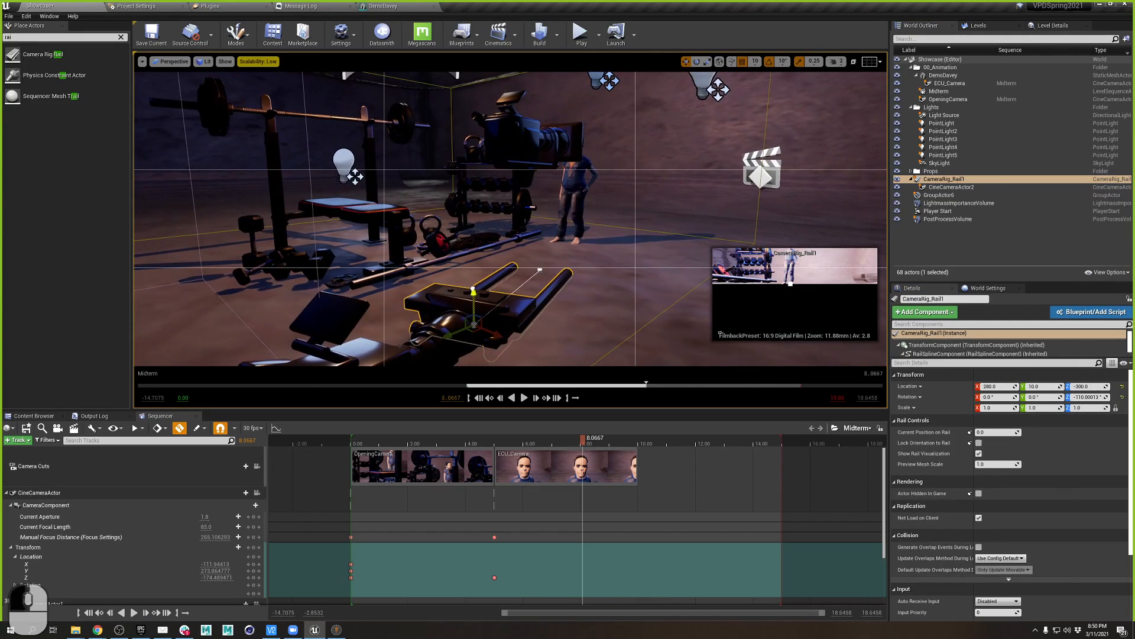
drag(473, 290, 471, 283)
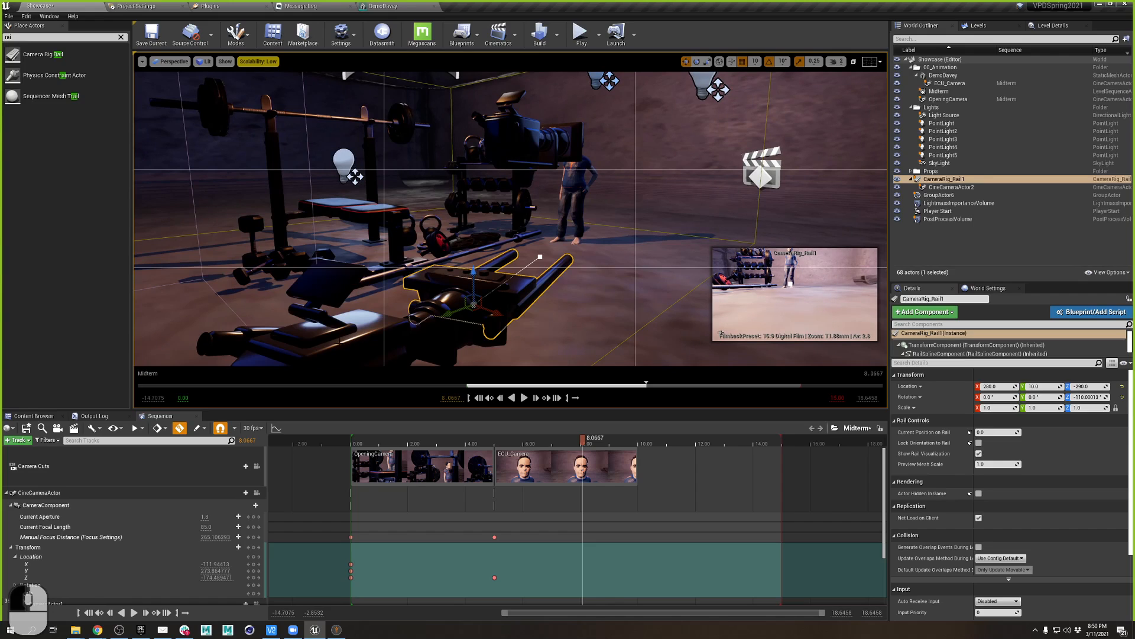
click(338, 341)
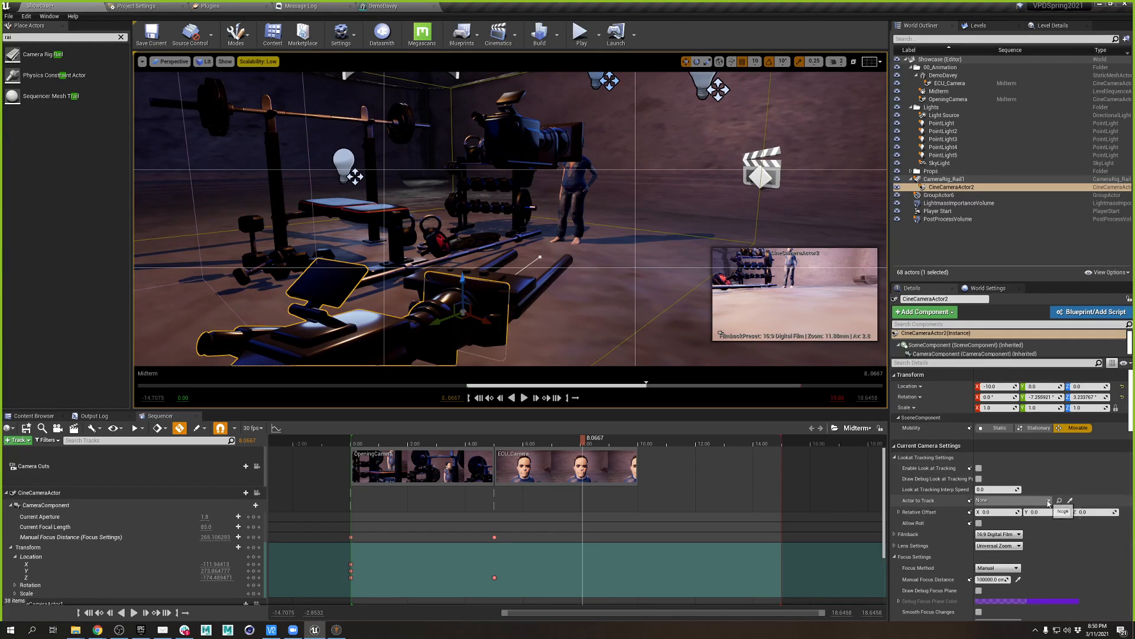
- Enable look-at tracking on CineCameraActor2 targeting DemoDavey, with relative offset Z about 88.9
click(978, 469)
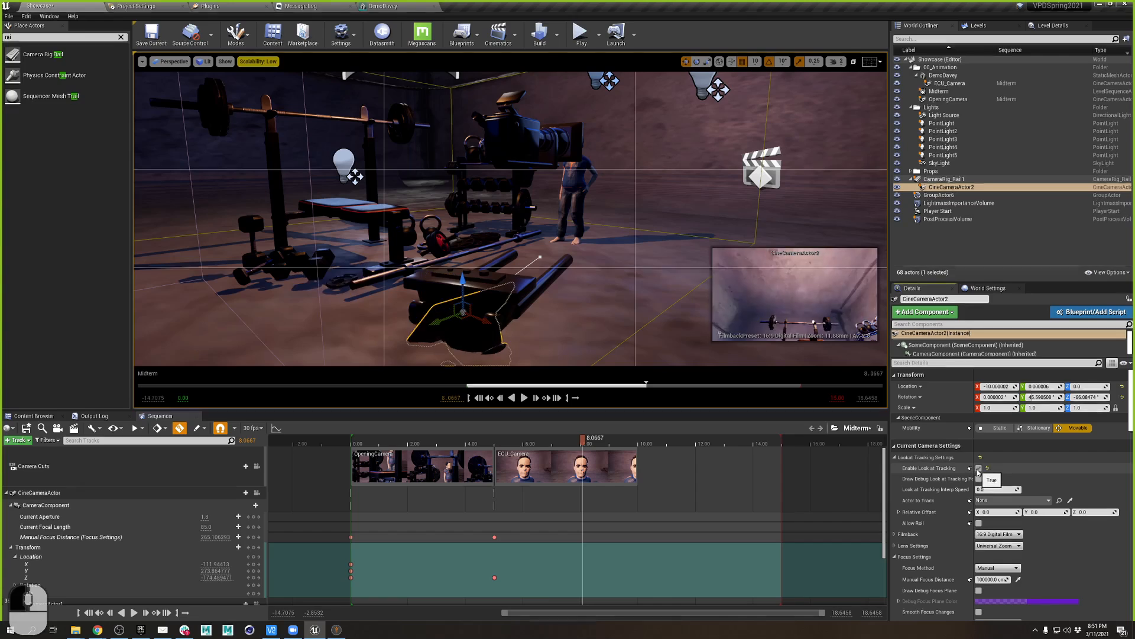
click(1070, 501)
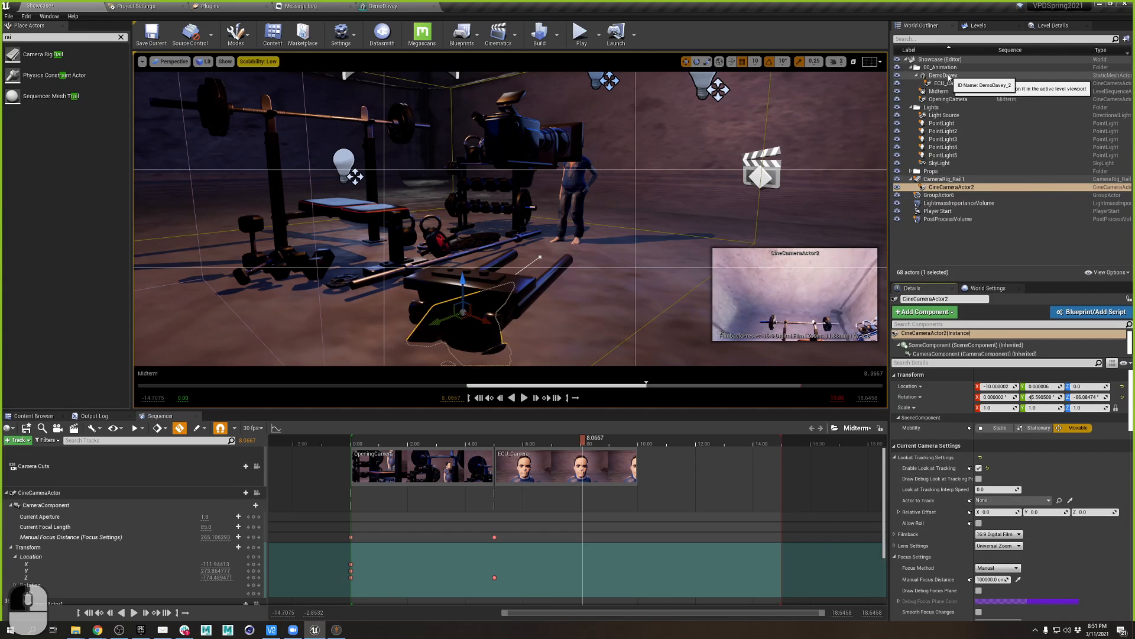
click(578, 171)
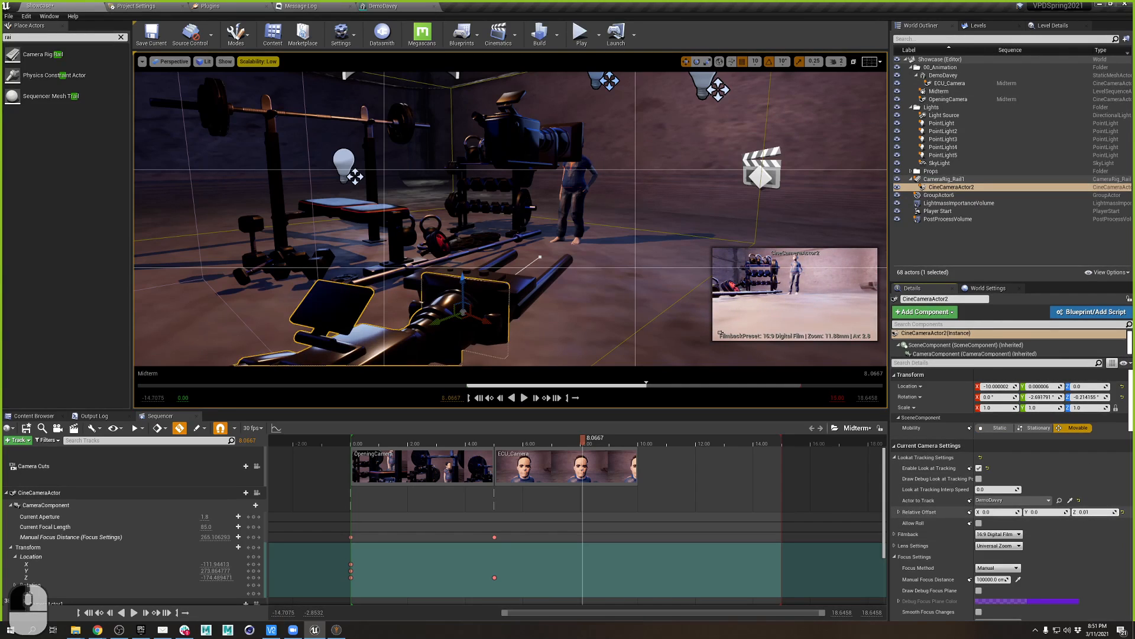
drag(1094, 512, 1123, 512)
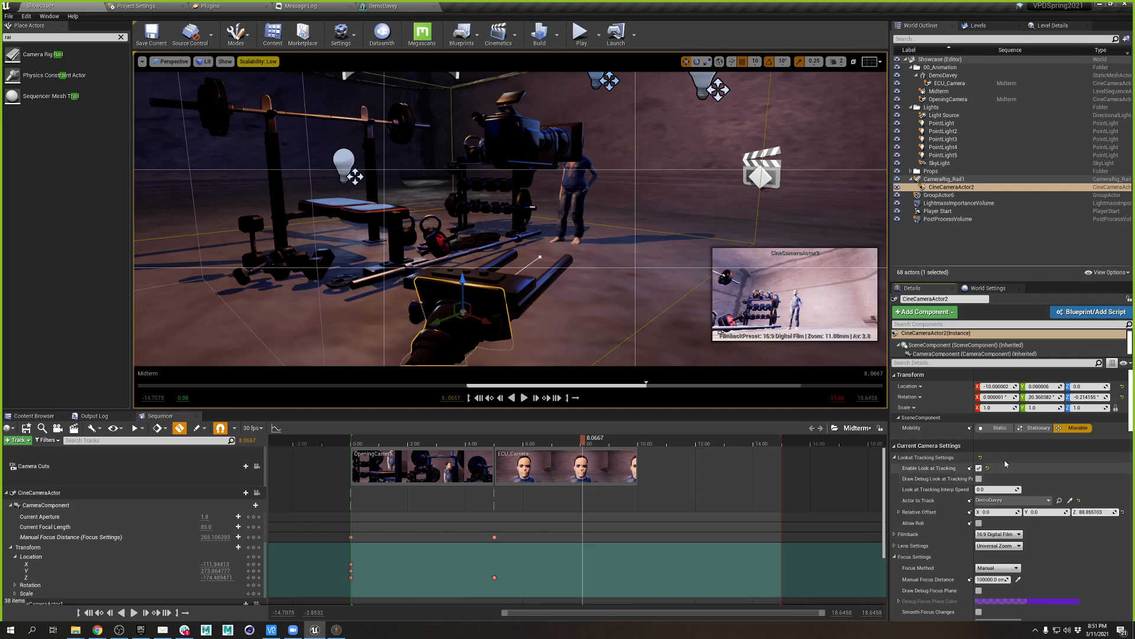
- Lengthen CineCameraActor2's focal length and switch its lens preset to 50mm Prime f/1.8
scroll(1029, 473, down, 2)
scroll(1046, 468, down, 1)
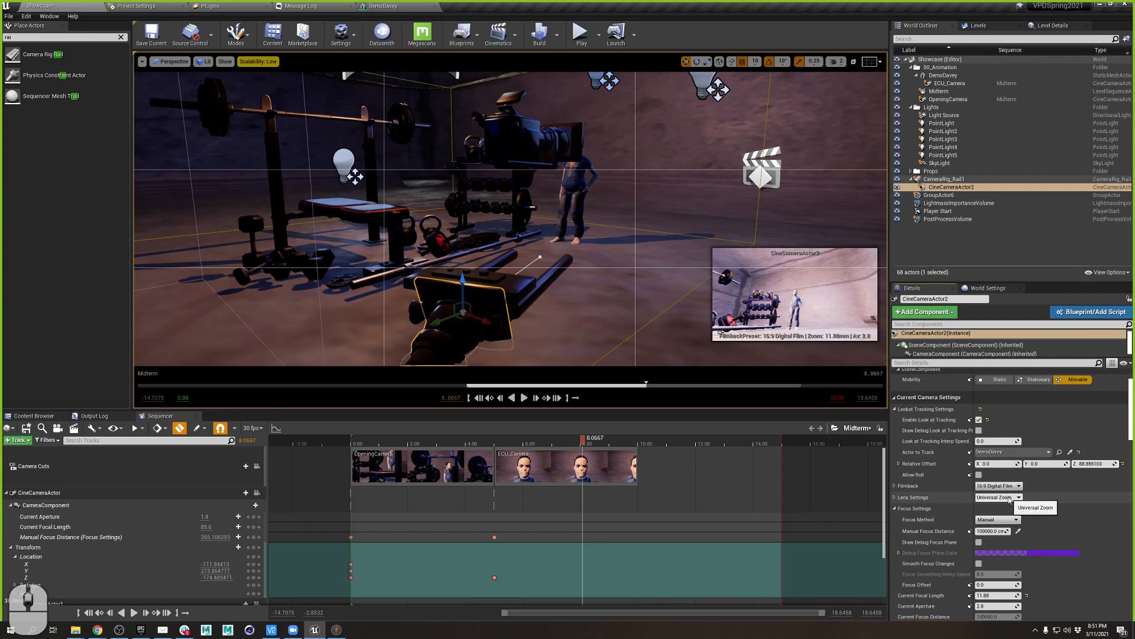
scroll(1000, 584, down, 2)
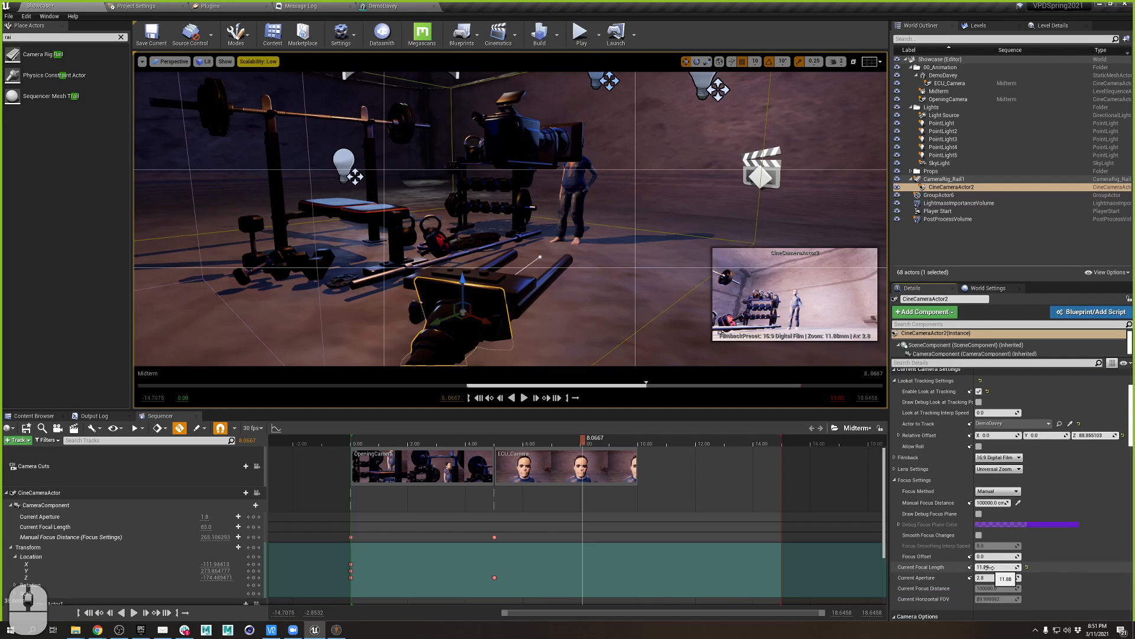
drag(990, 568, 958, 567)
scroll(933, 413, up, 2)
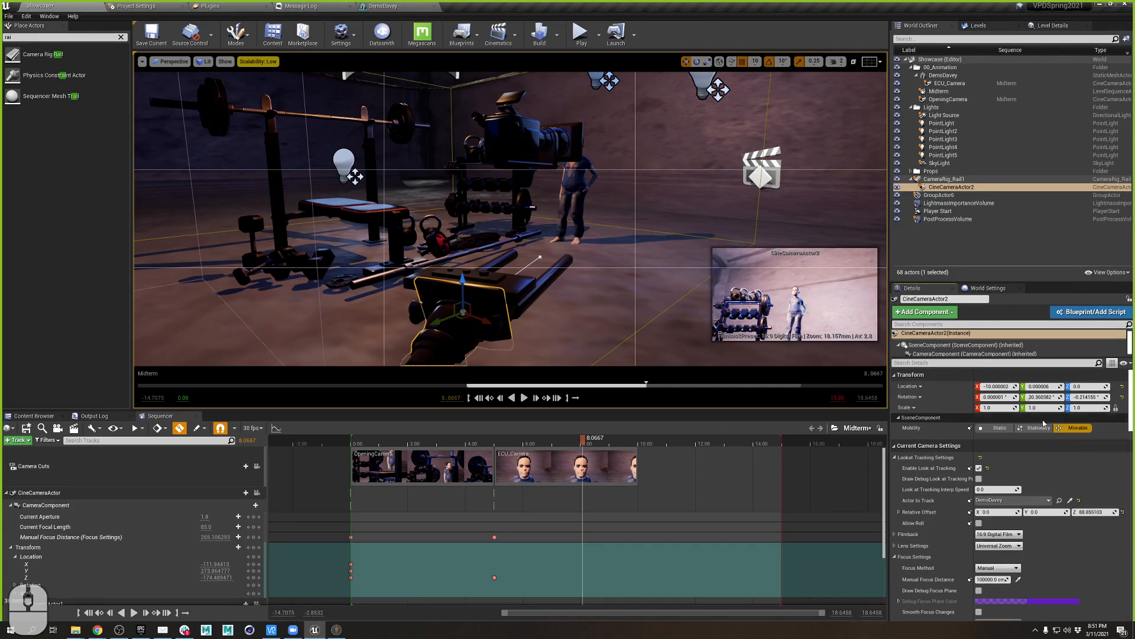
scroll(1014, 477, down, 2)
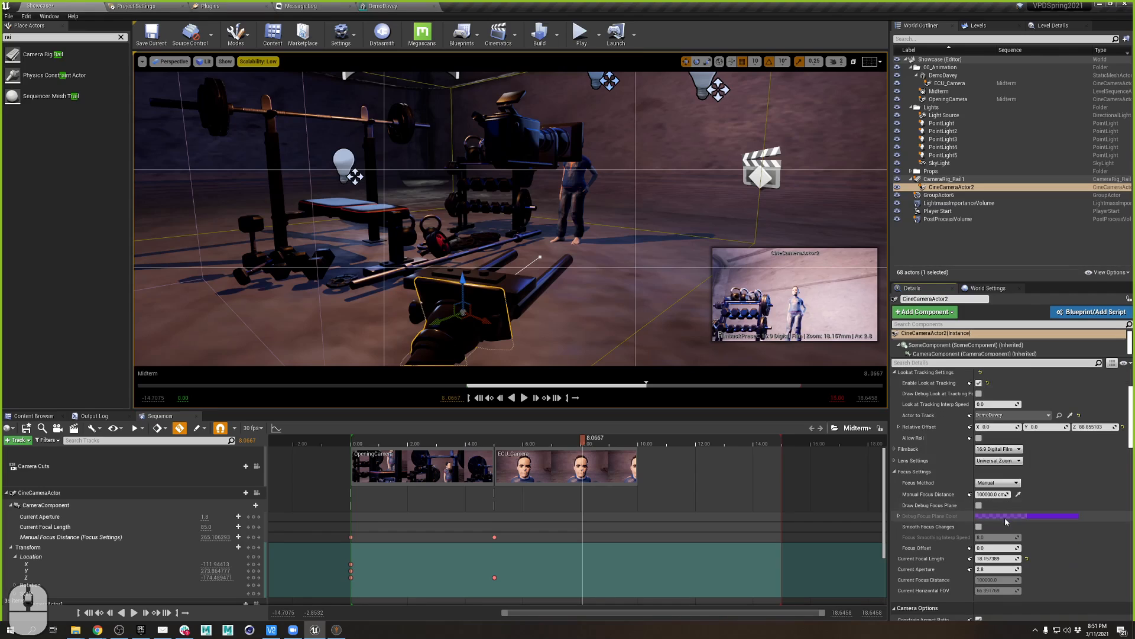
click(1008, 459)
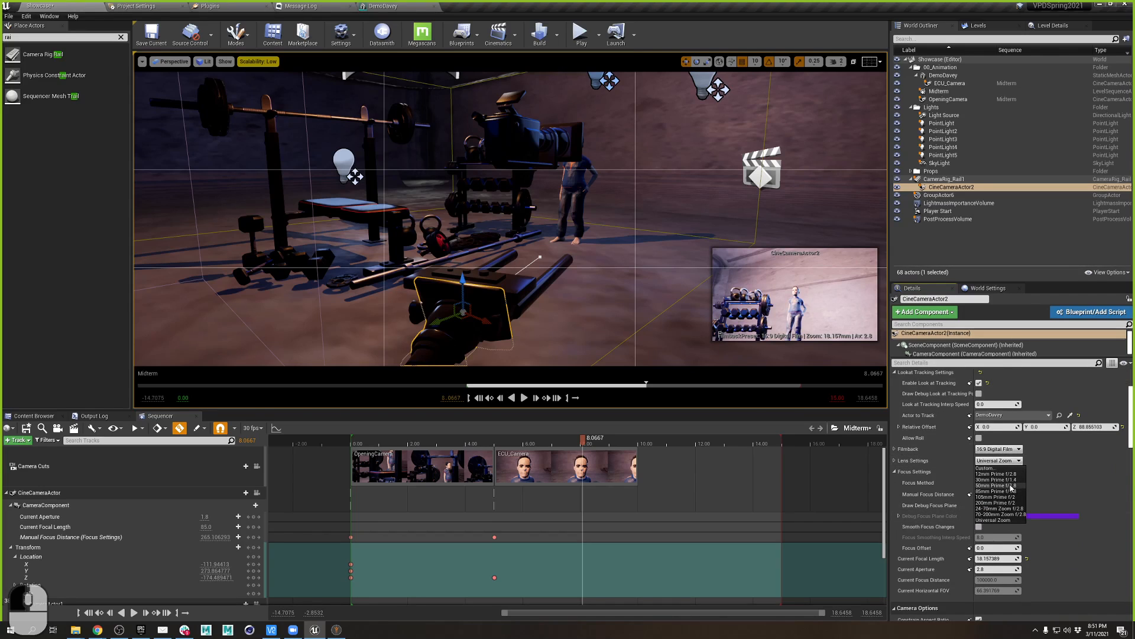
click(1011, 486)
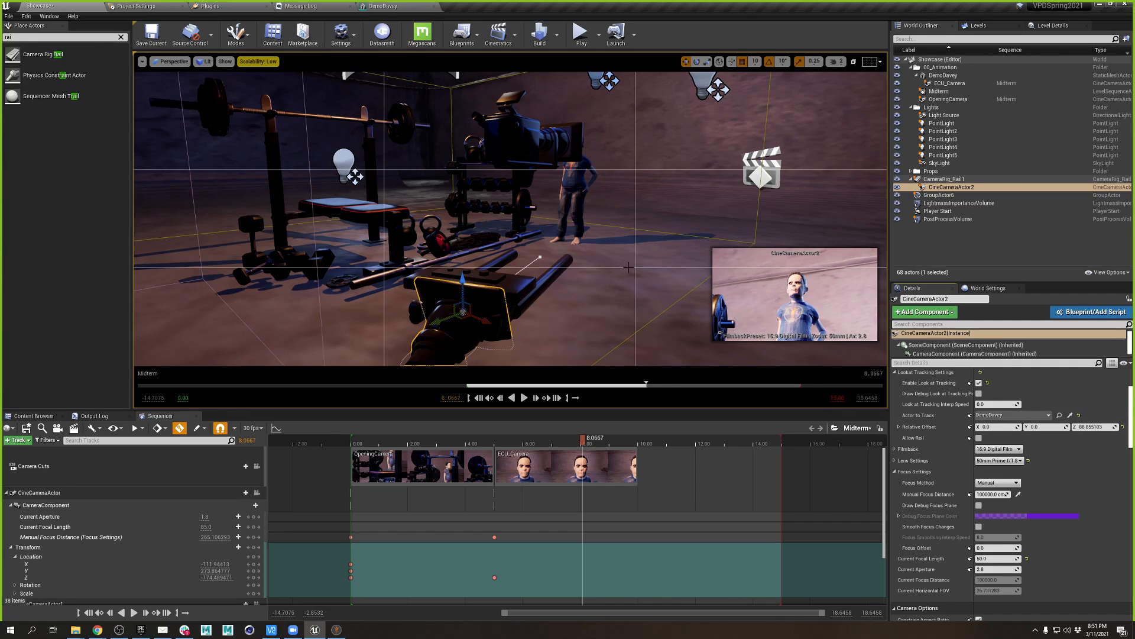
- Move the Sequencer time to 10.00 and select CameraRig_Rail1 to show its rail controls
key(d)
right_drag(641, 250, 562, 278)
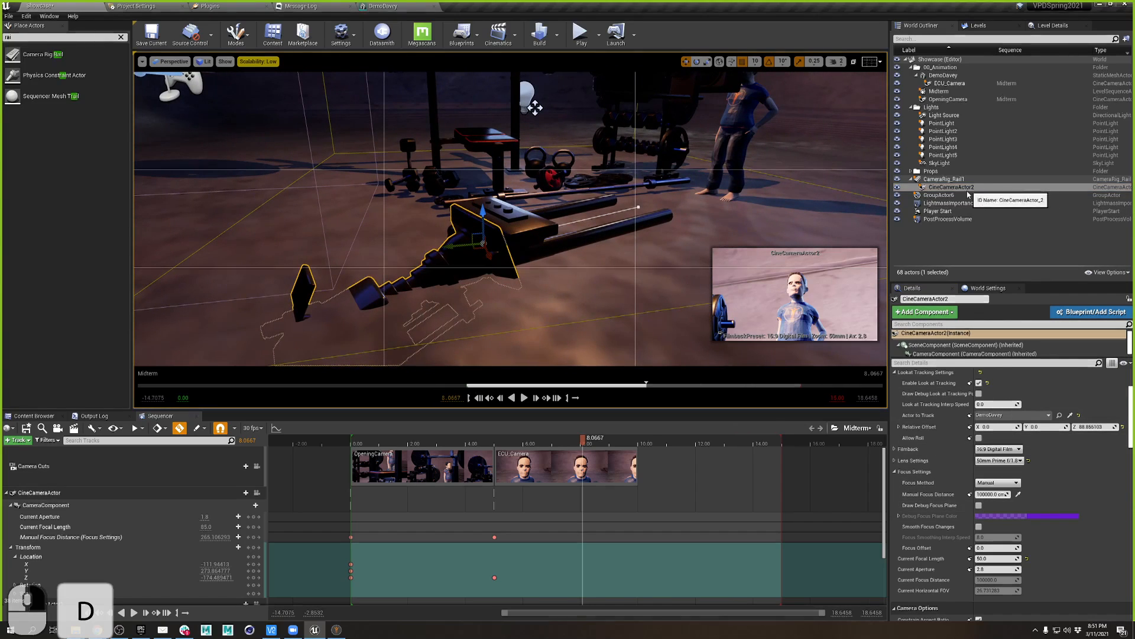
scroll(1015, 515, up, 3)
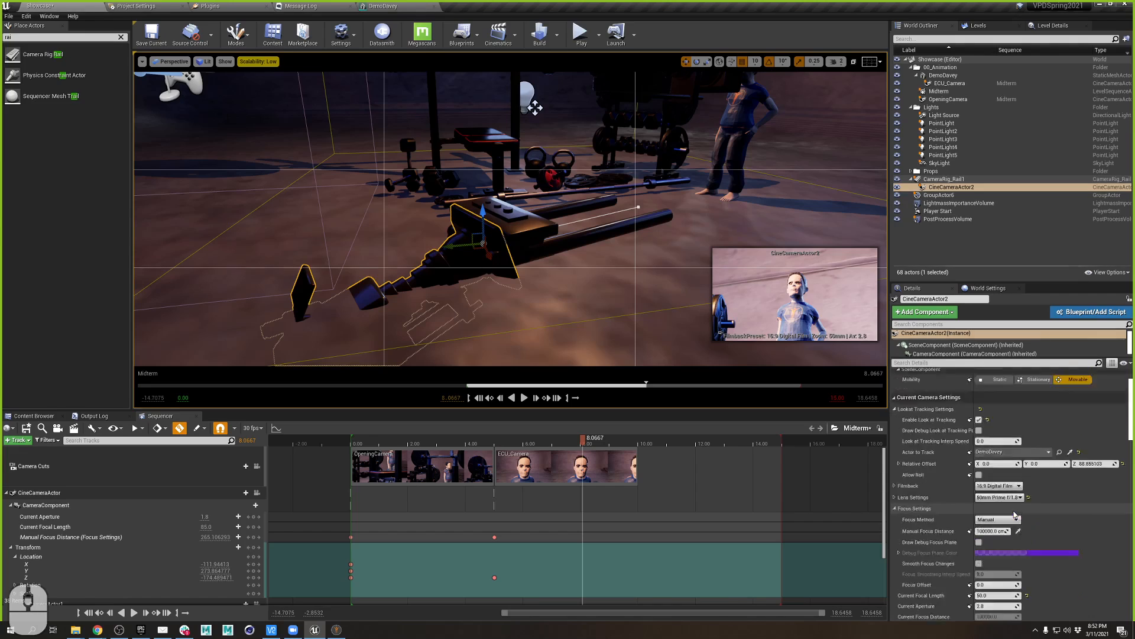
scroll(1008, 469, up, 1)
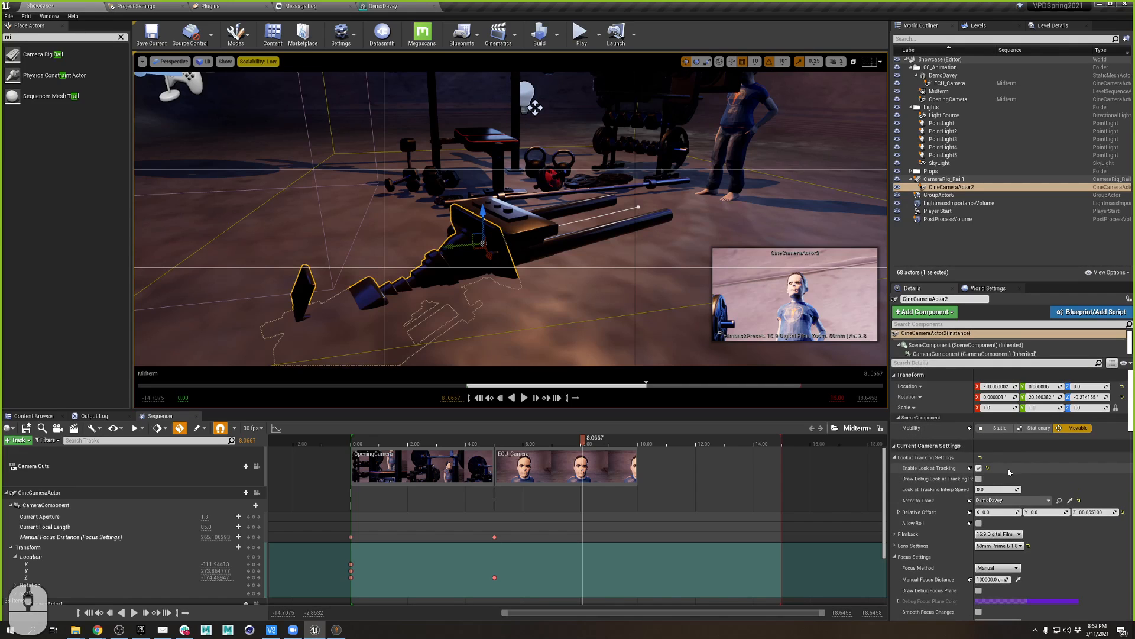
drag(657, 442, 644, 444)
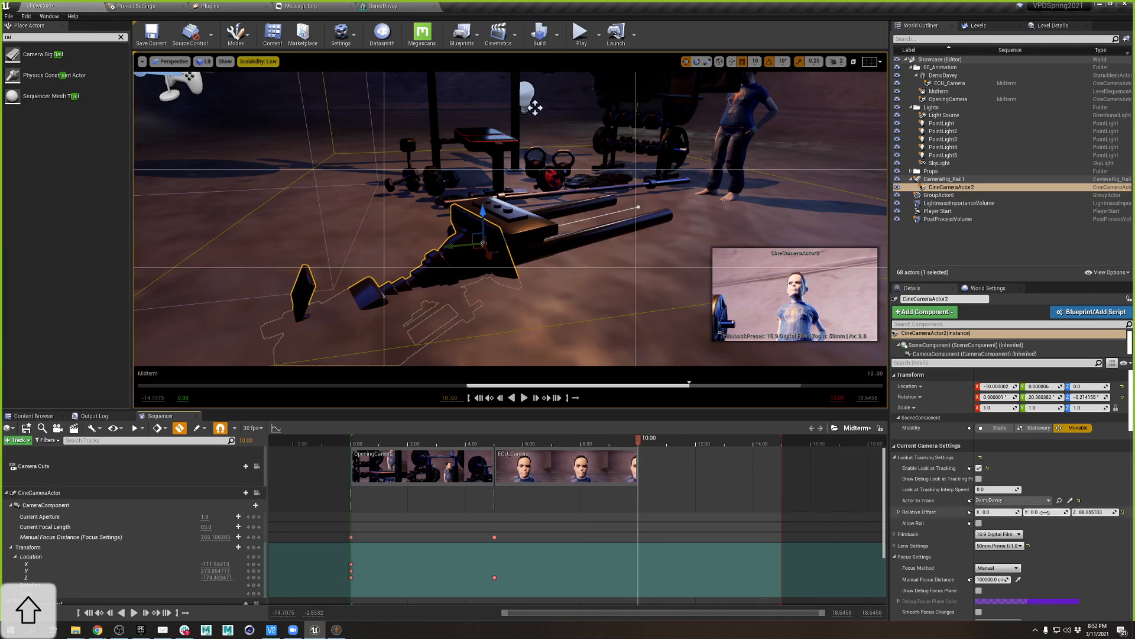
scroll(1061, 470, down, 3)
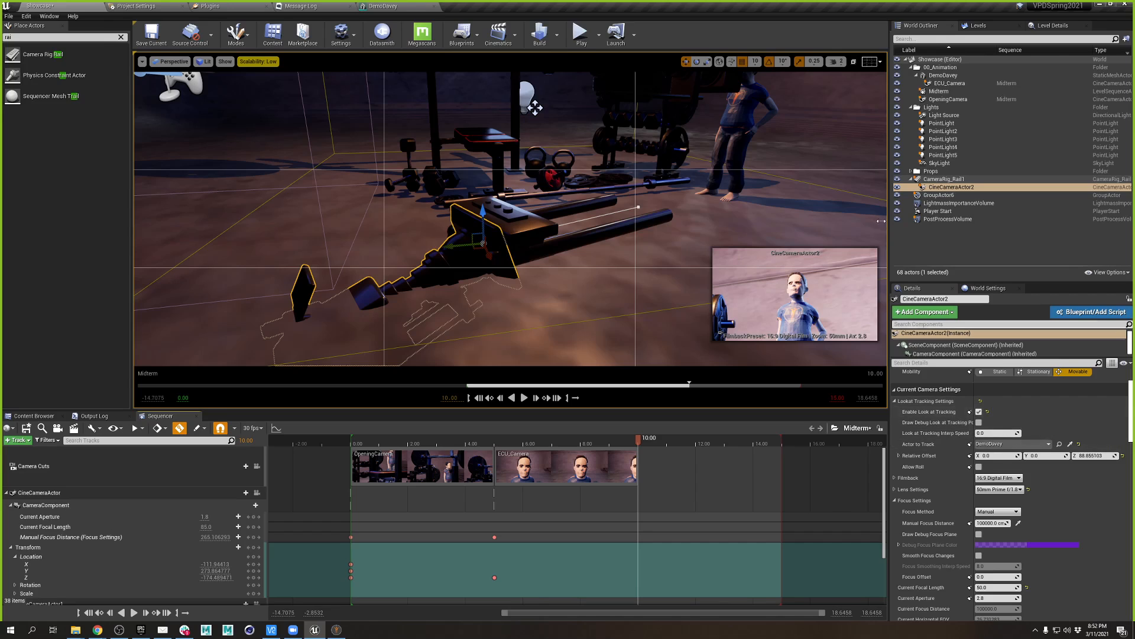
click(943, 179)
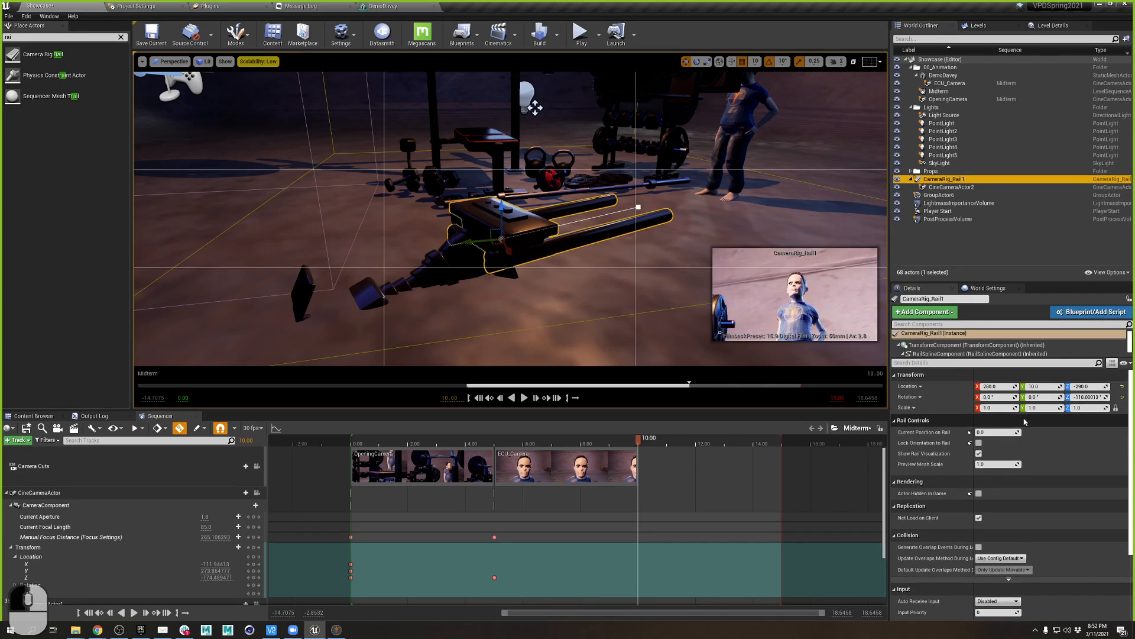
- Key Current Position on Rail at 0.0 at 10.00 and 1.0 at 15.00, then scrub to preview
click(970, 433)
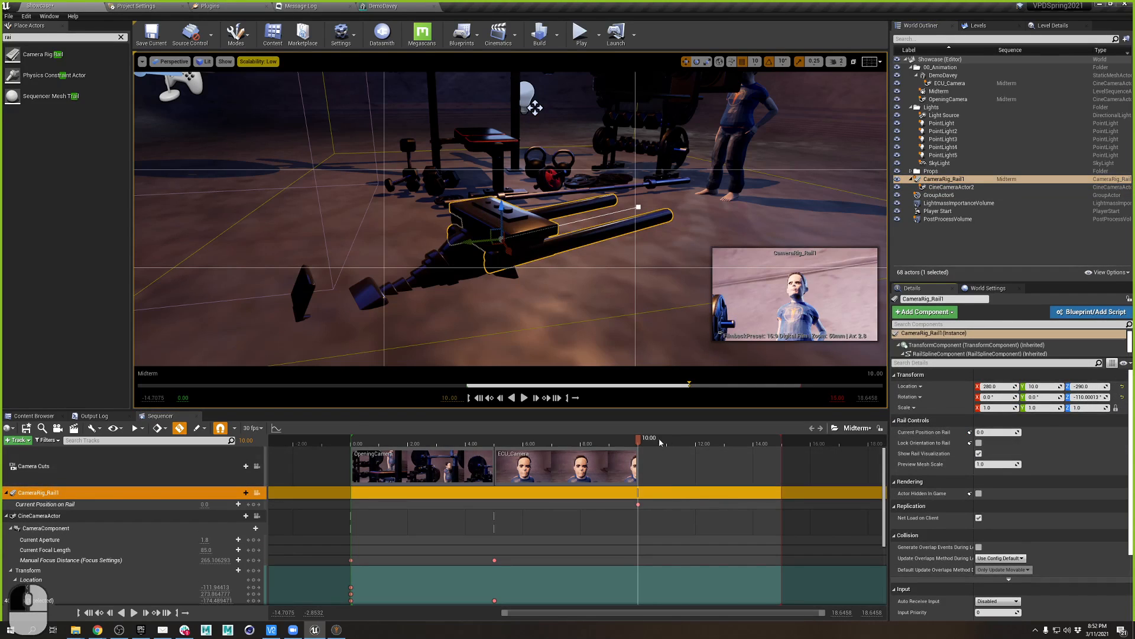
click(715, 442)
drag(767, 439, 780, 436)
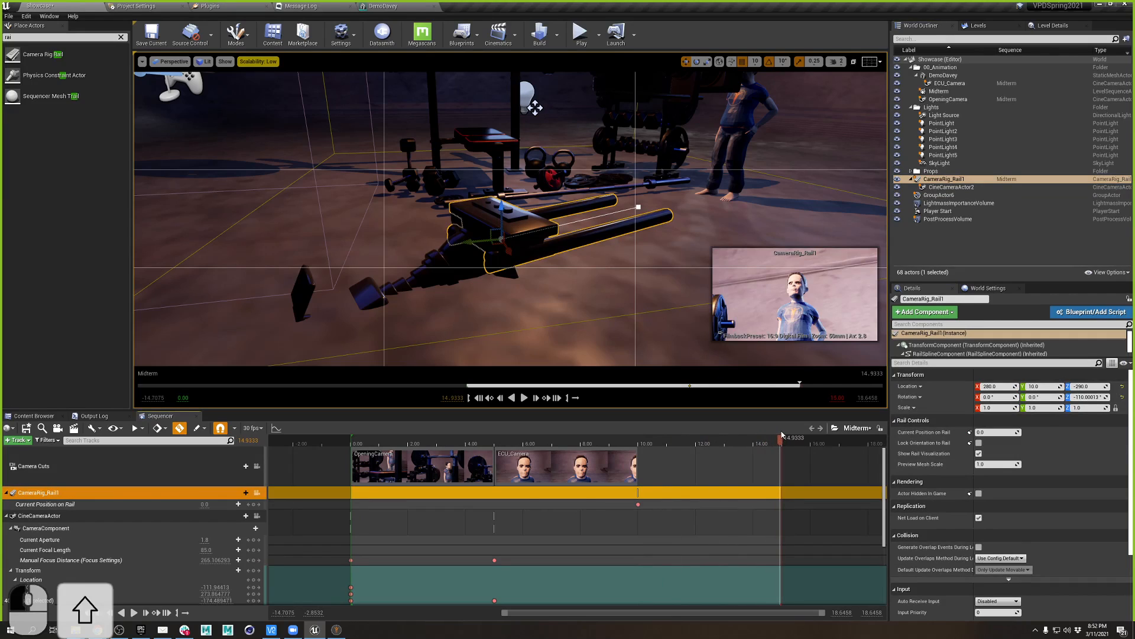
click(979, 432)
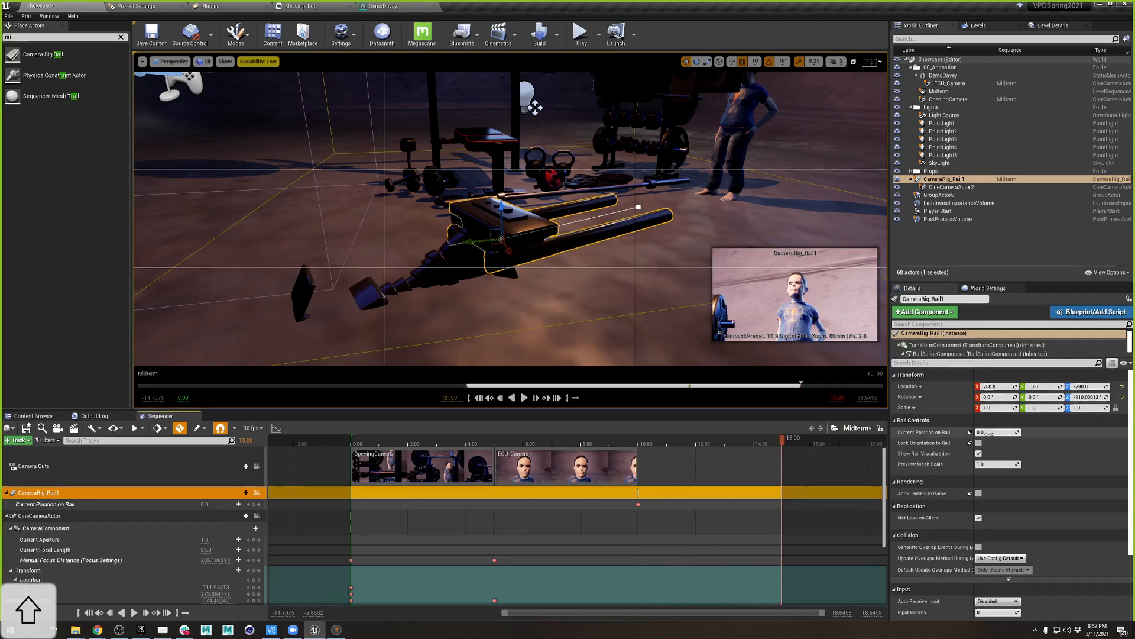
text(1)
key(Tab)
click(970, 432)
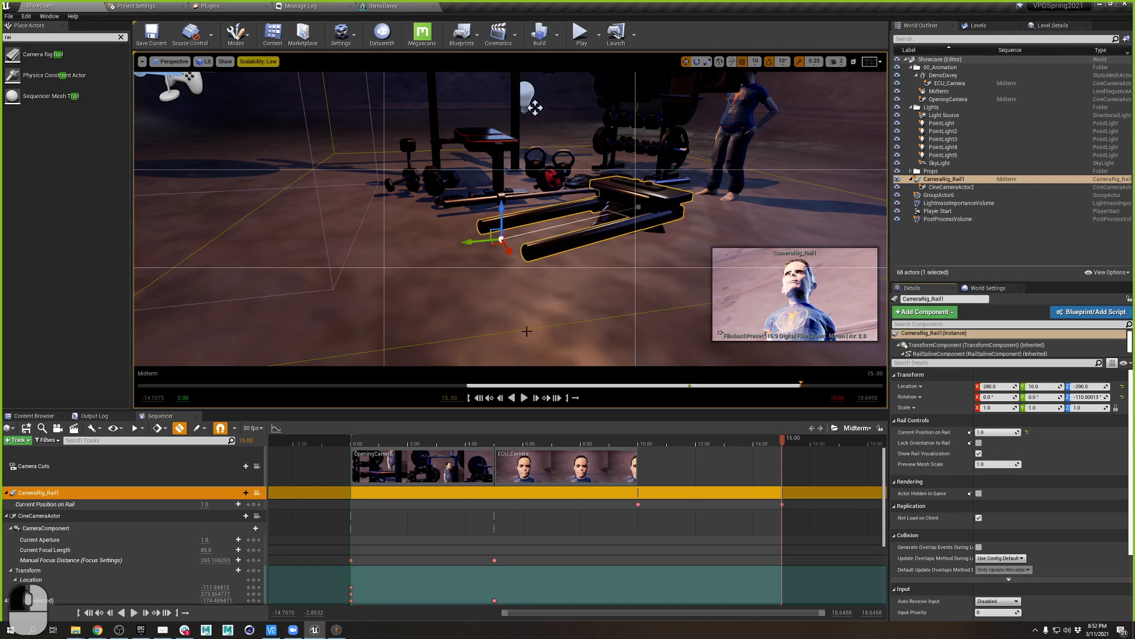
drag(768, 442, 640, 444)
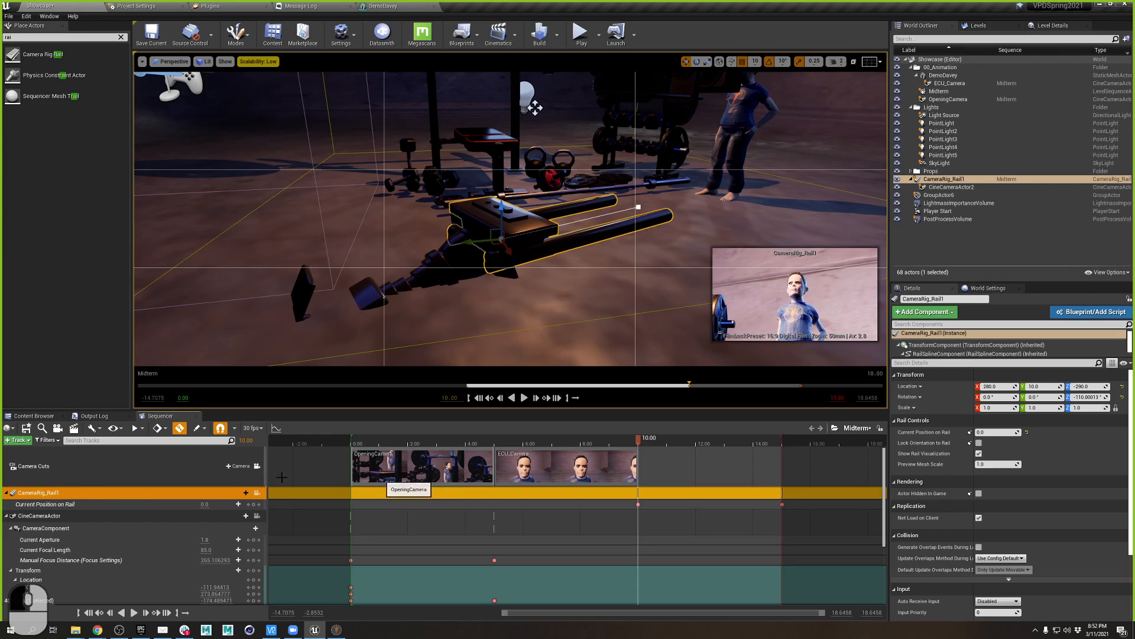
- Undo the mistaken camera cut added at 10 seconds and close the camera choices
click(238, 465)
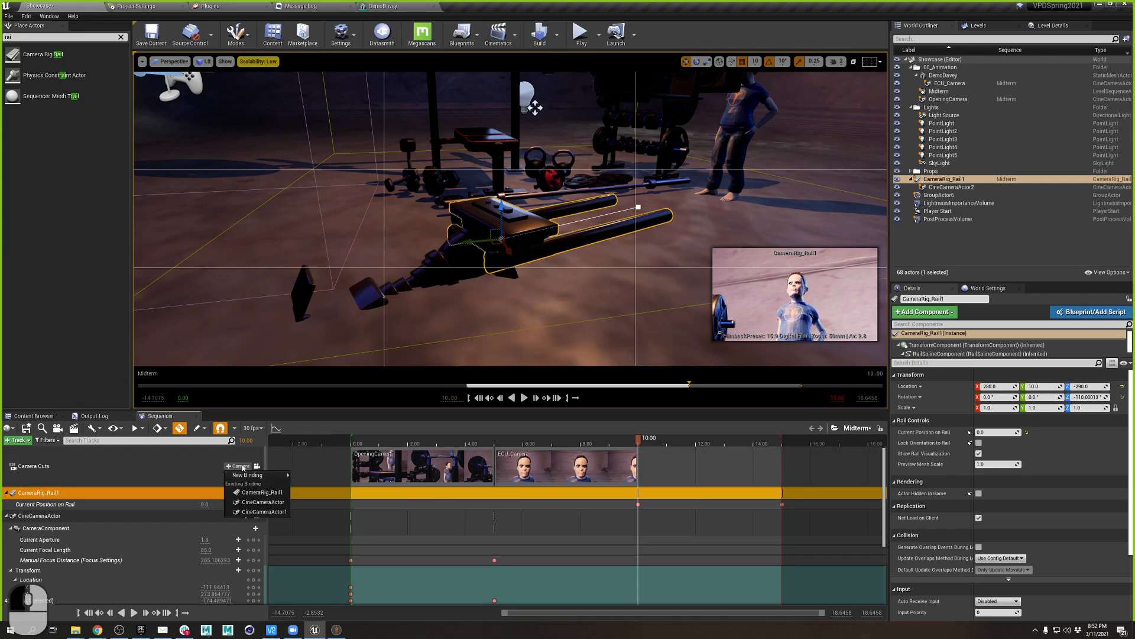
click(275, 513)
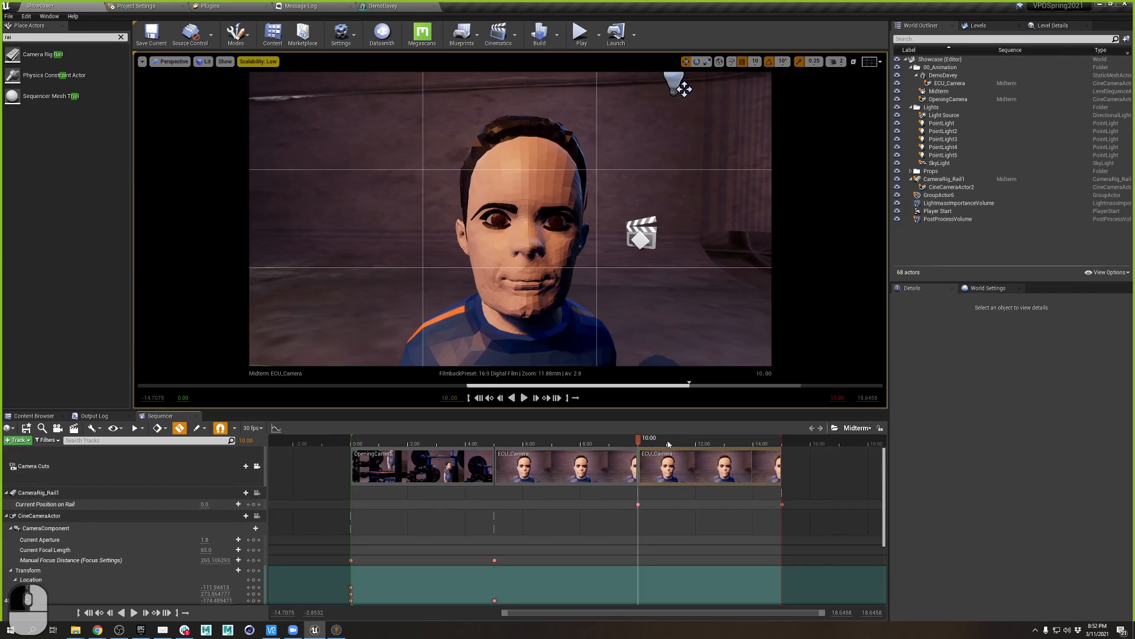
key(ctrl+z)
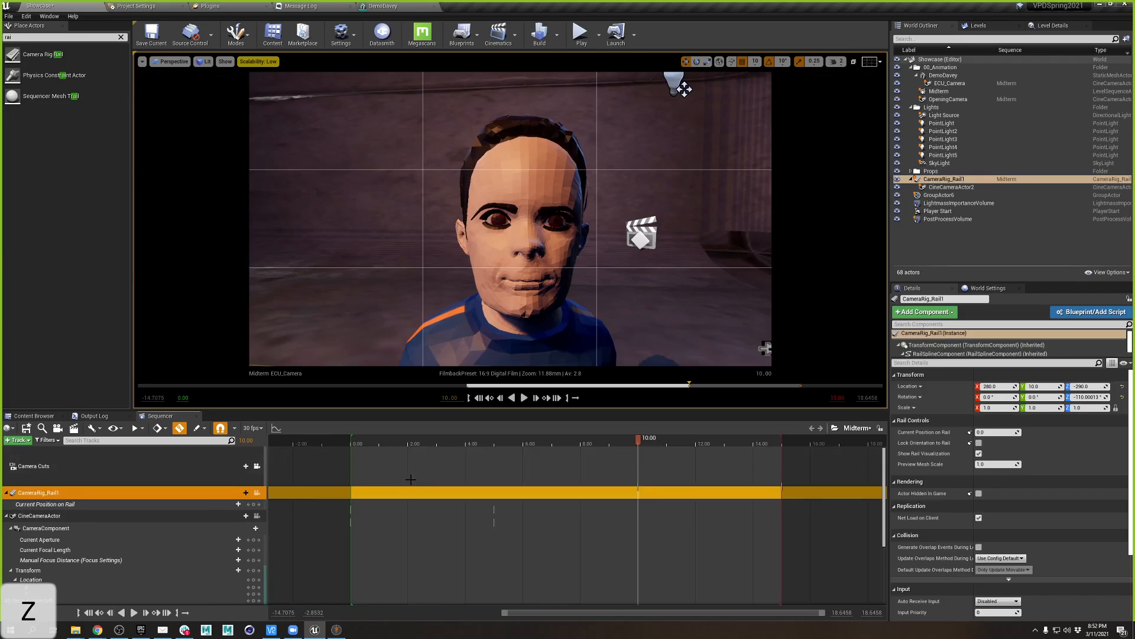
click(239, 468)
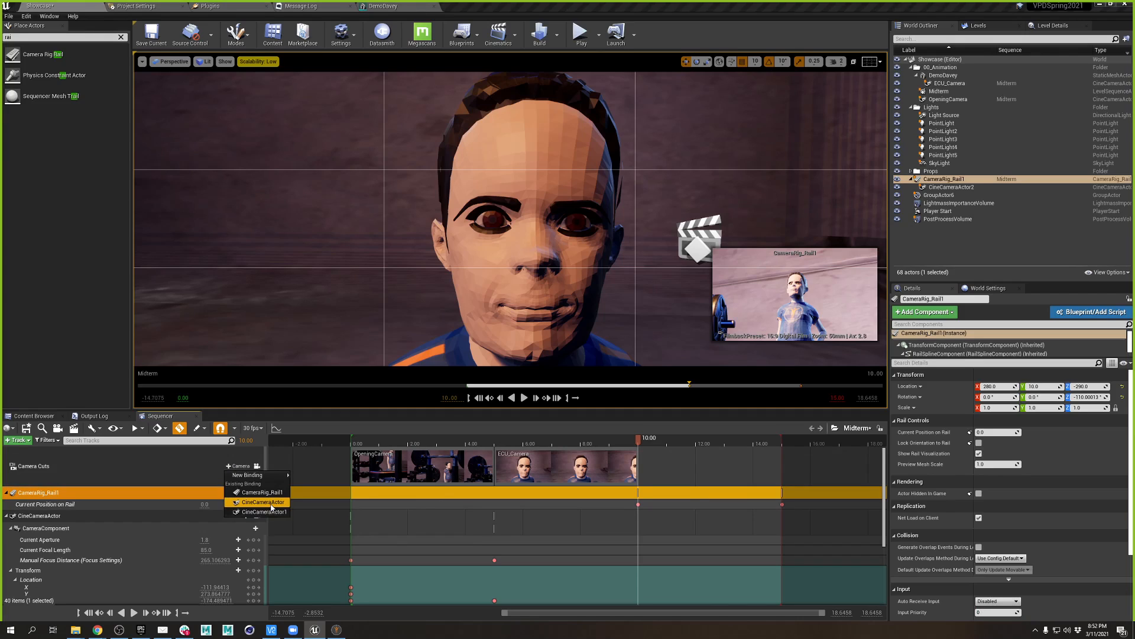
mouse_move(260, 481)
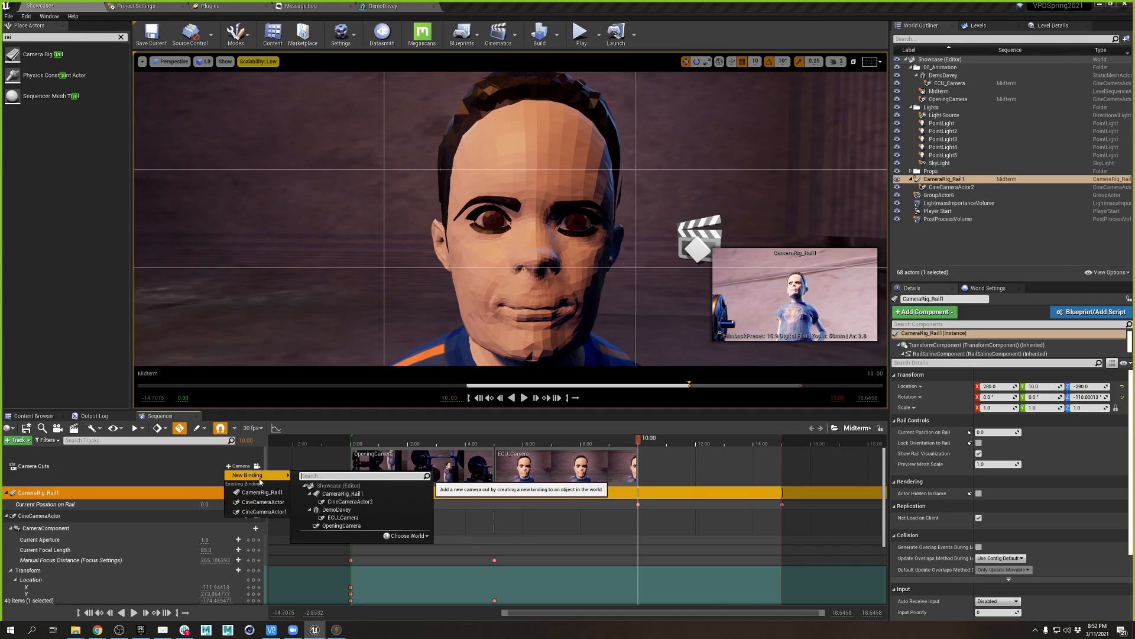
click(699, 444)
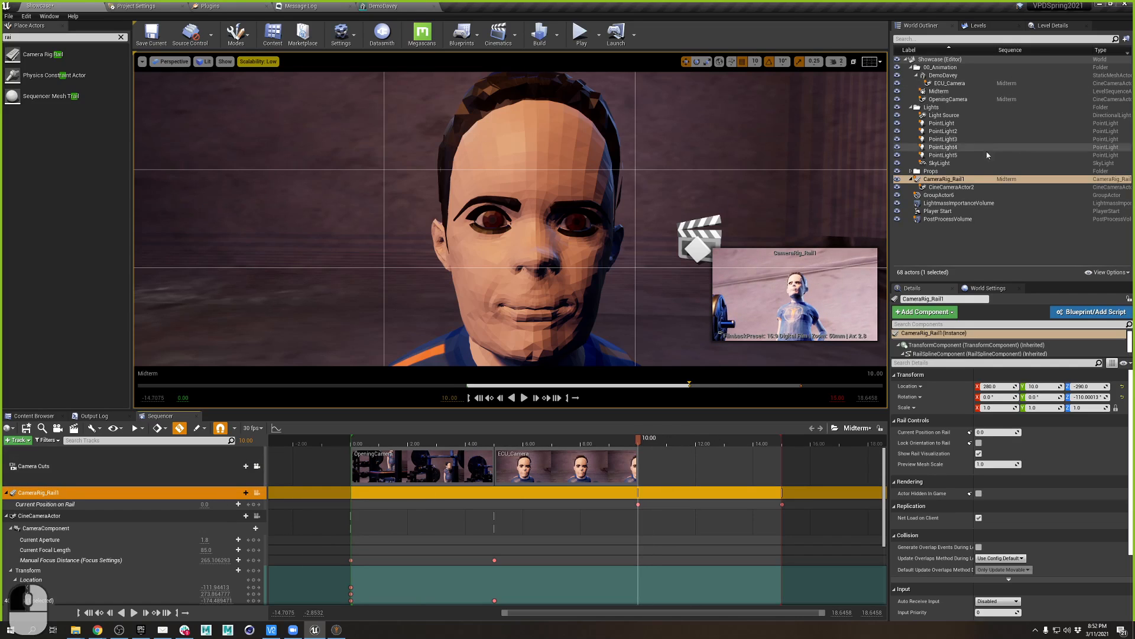
- Add CineCameraActor2 to Sequencer and give it a camera cut starting at 10.00
click(951, 187)
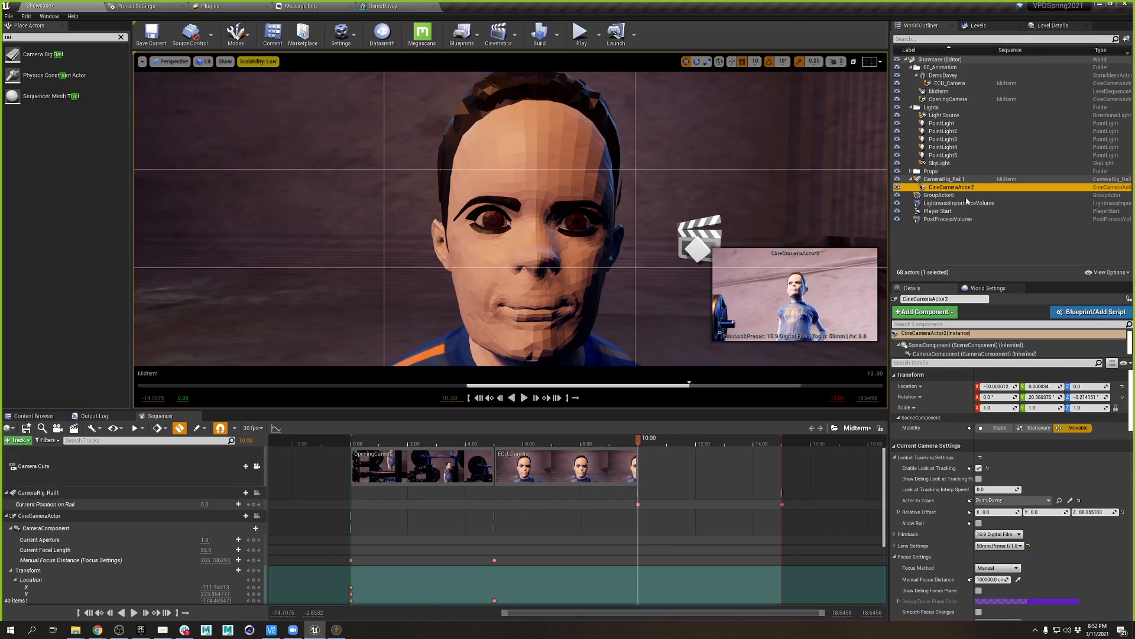
drag(949, 187, 183, 479)
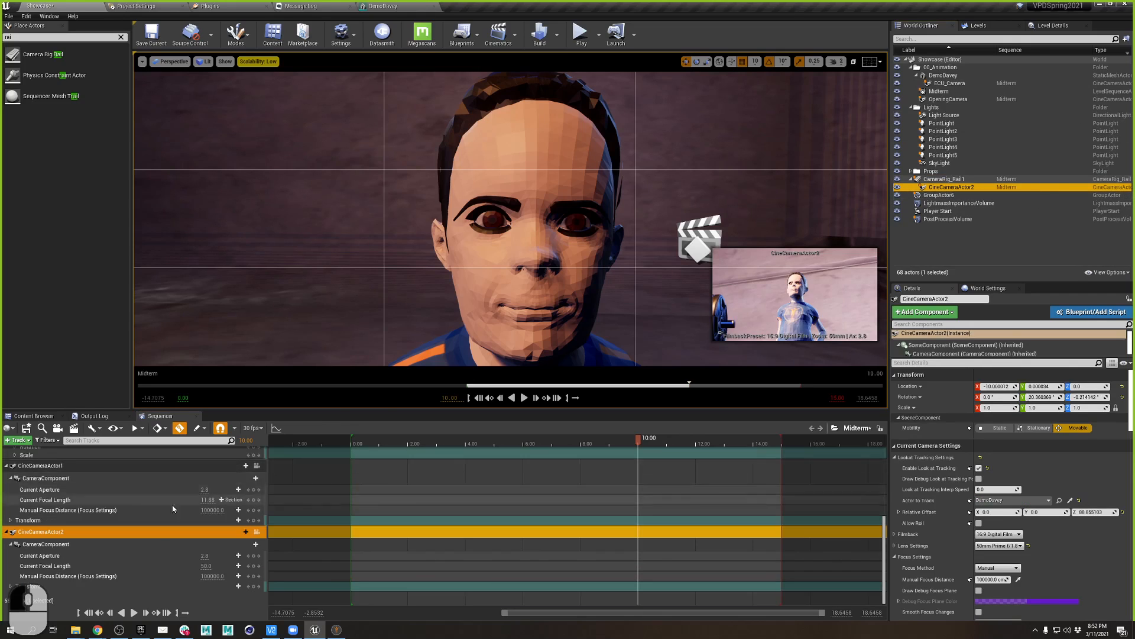
scroll(690, 472, up, 10)
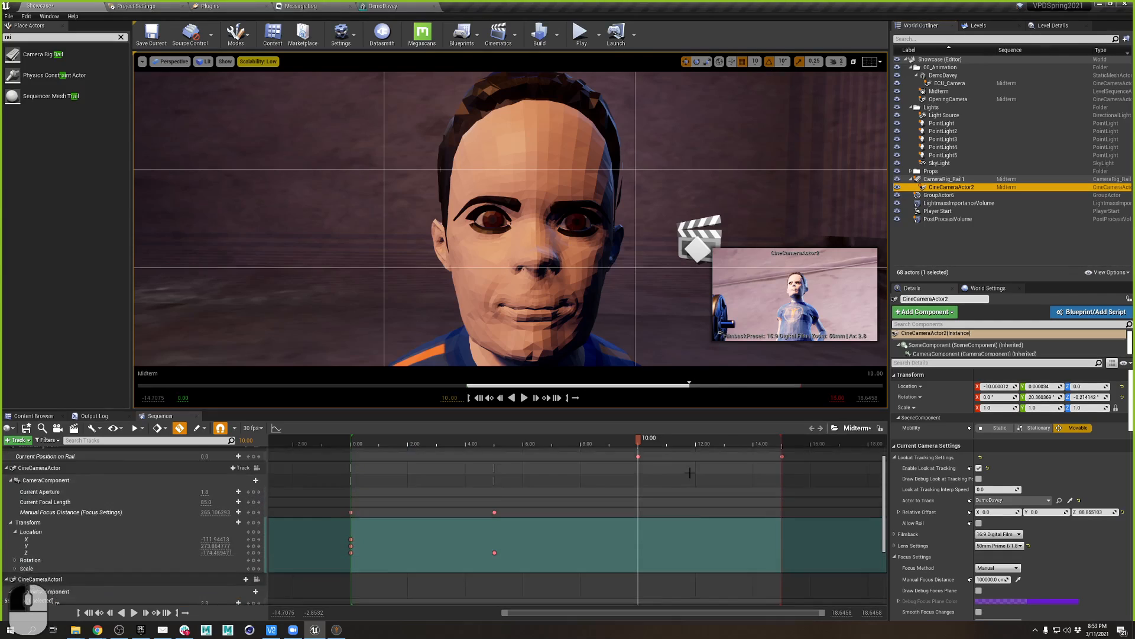
scroll(307, 536, down, 7)
scroll(307, 536, down, 2)
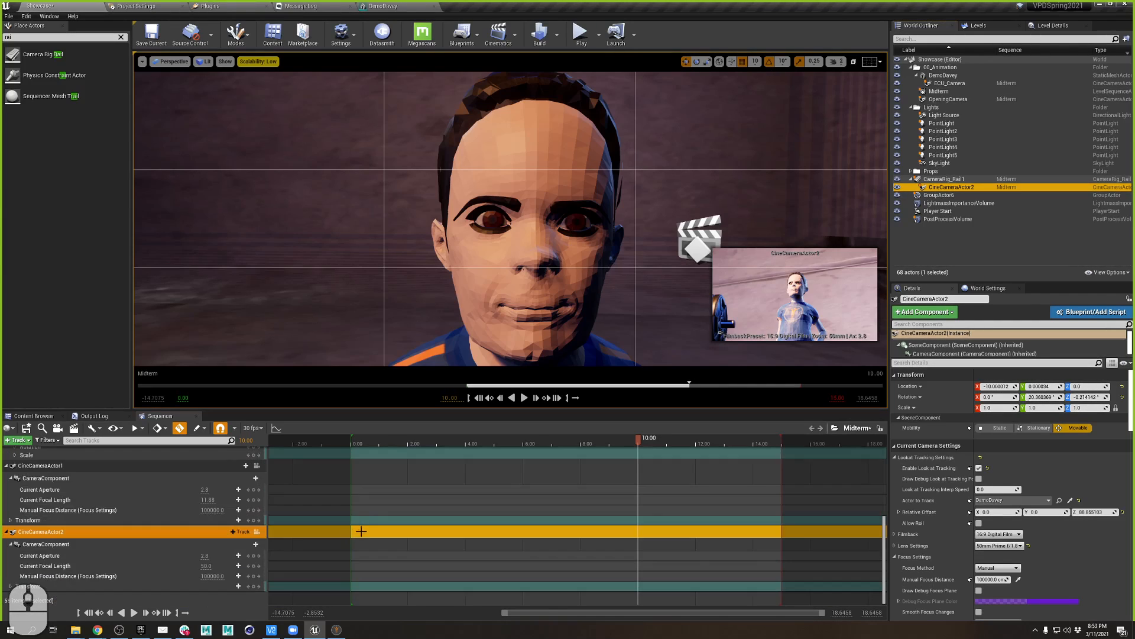
scroll(340, 459, up, 8)
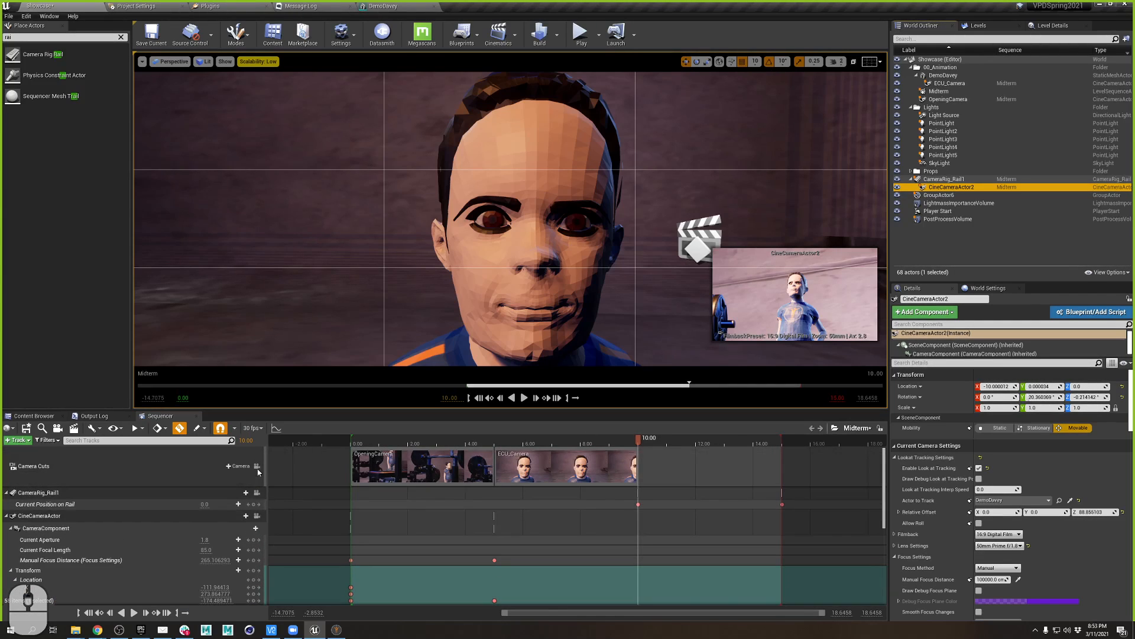
click(240, 466)
click(254, 510)
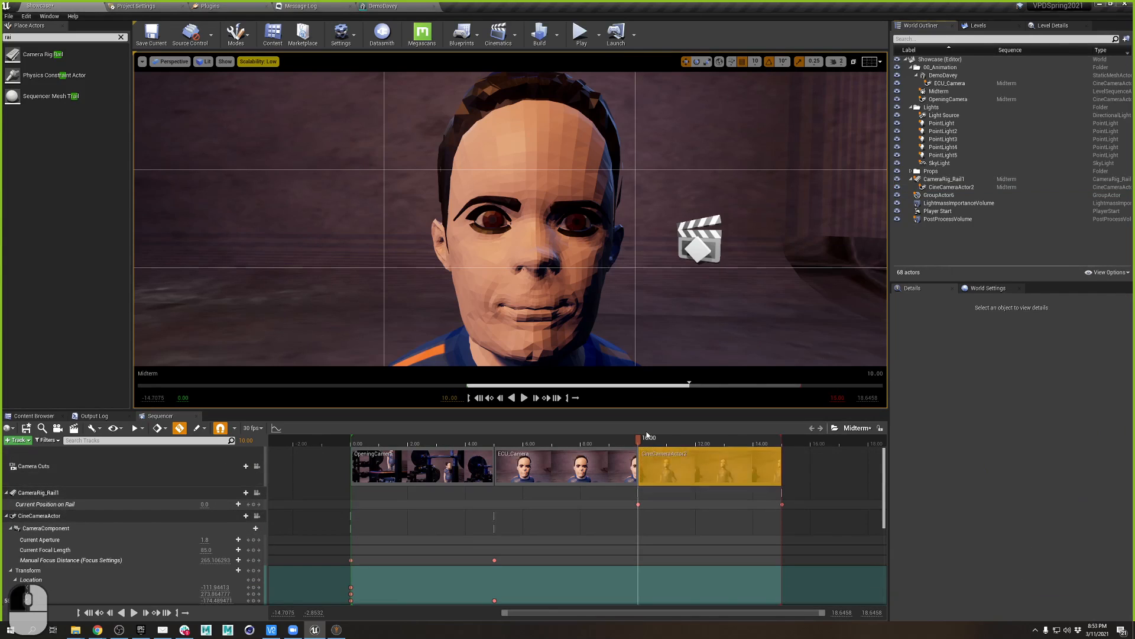
- Lock the viewport to Camera Cuts, switch to game view, and scrub to 14.30 to watch the rail shot
drag(640, 439, 723, 447)
click(257, 466)
click(635, 313)
key(g)
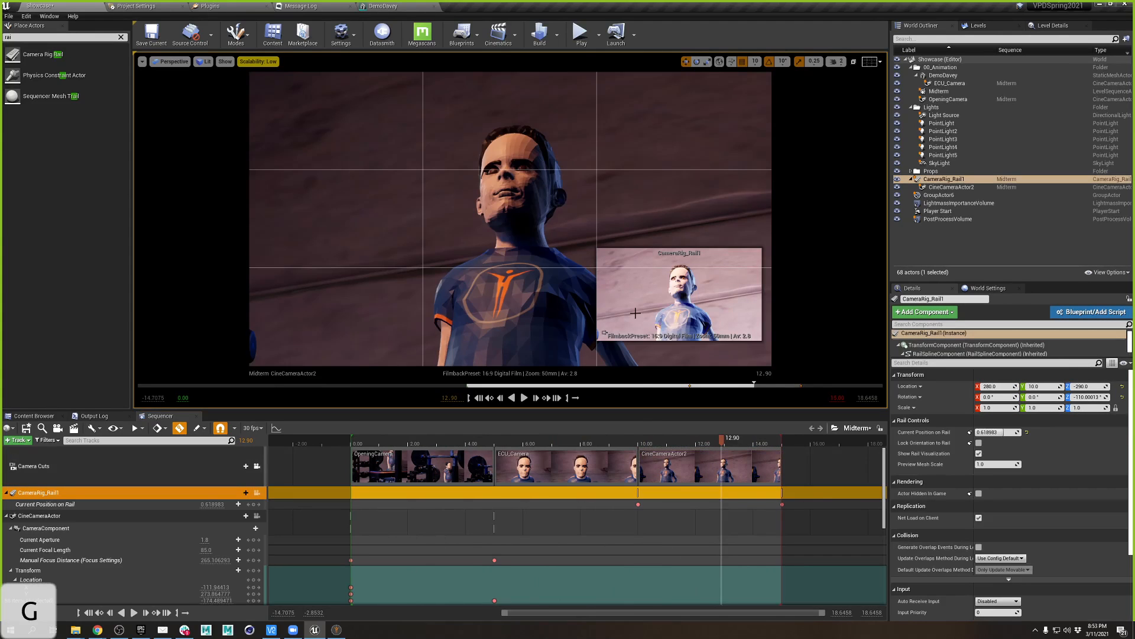
drag(723, 445, 763, 438)
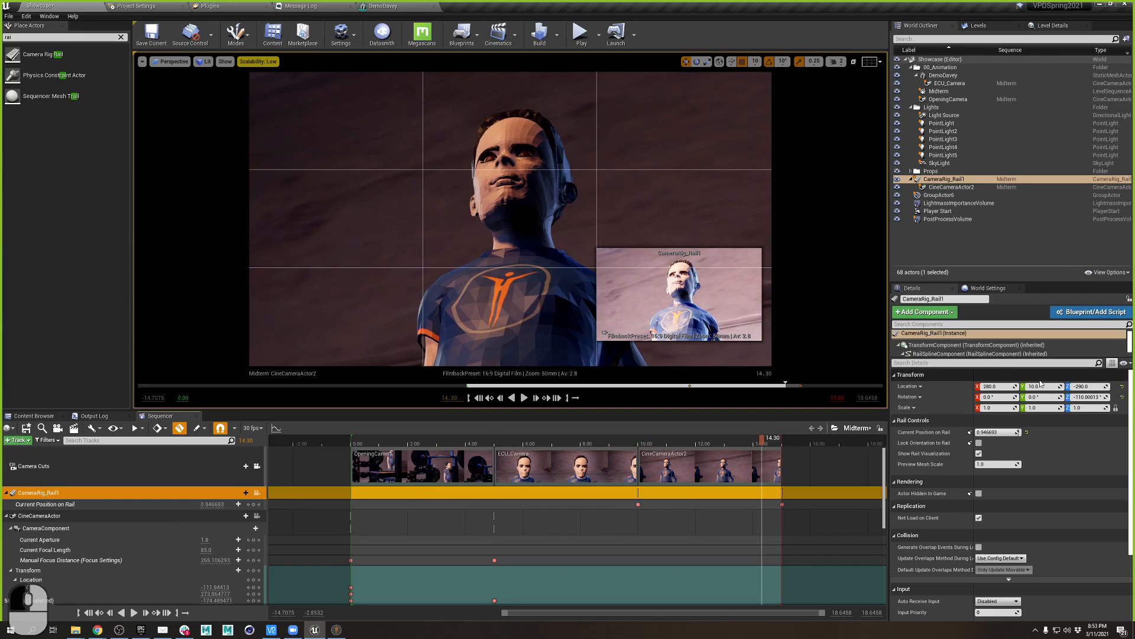